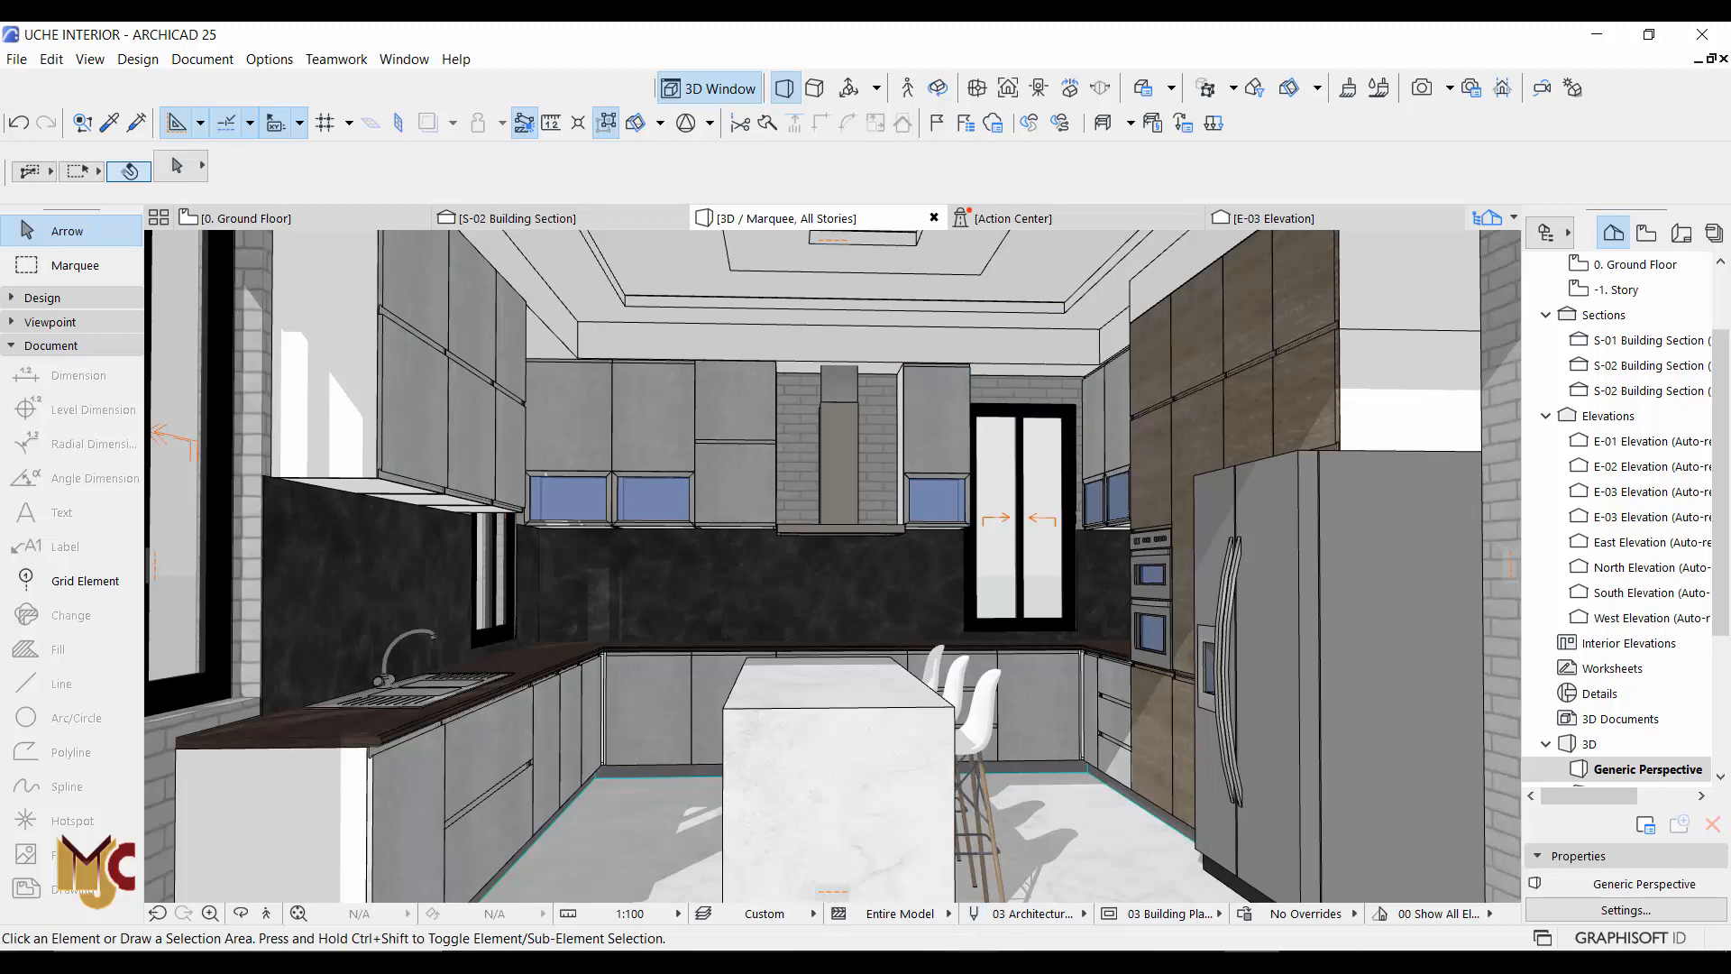
Switch to the 3ds Max scene UCHE LIVING ROOM and examine the glass-bottomed wall cabinets beside the range hood in a perspective view
{"action": "left_click", "coordinate": [978, 906]}
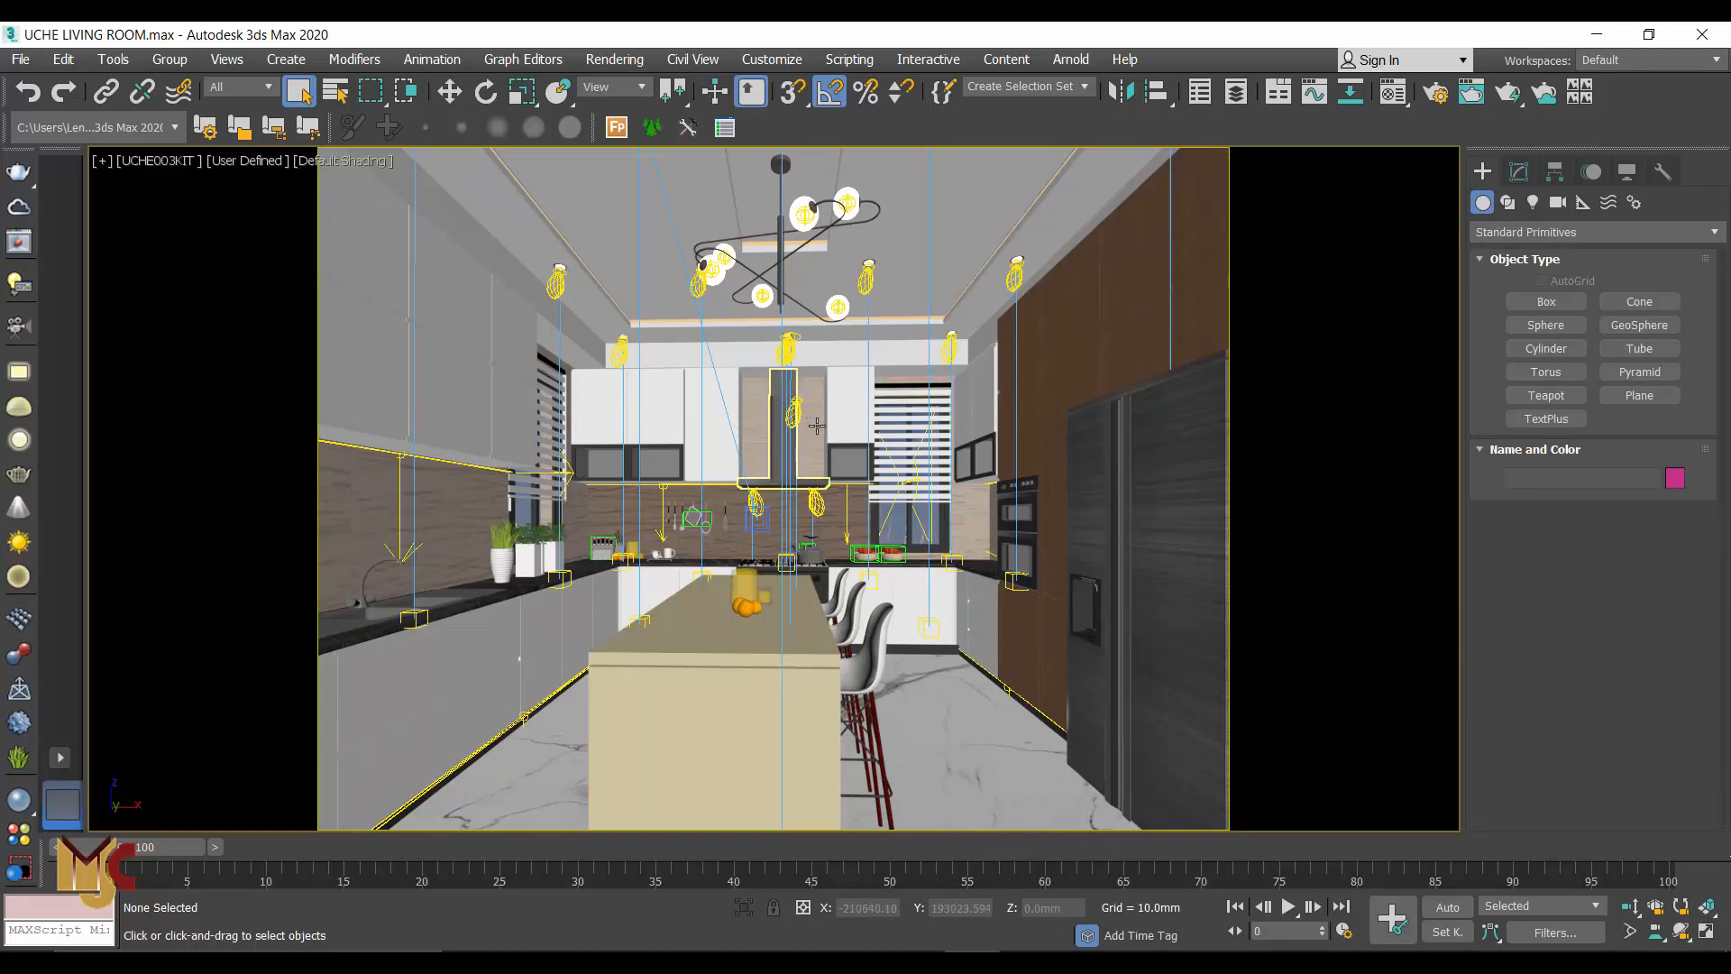
{"action": "left_click", "coordinate": [670, 420]}
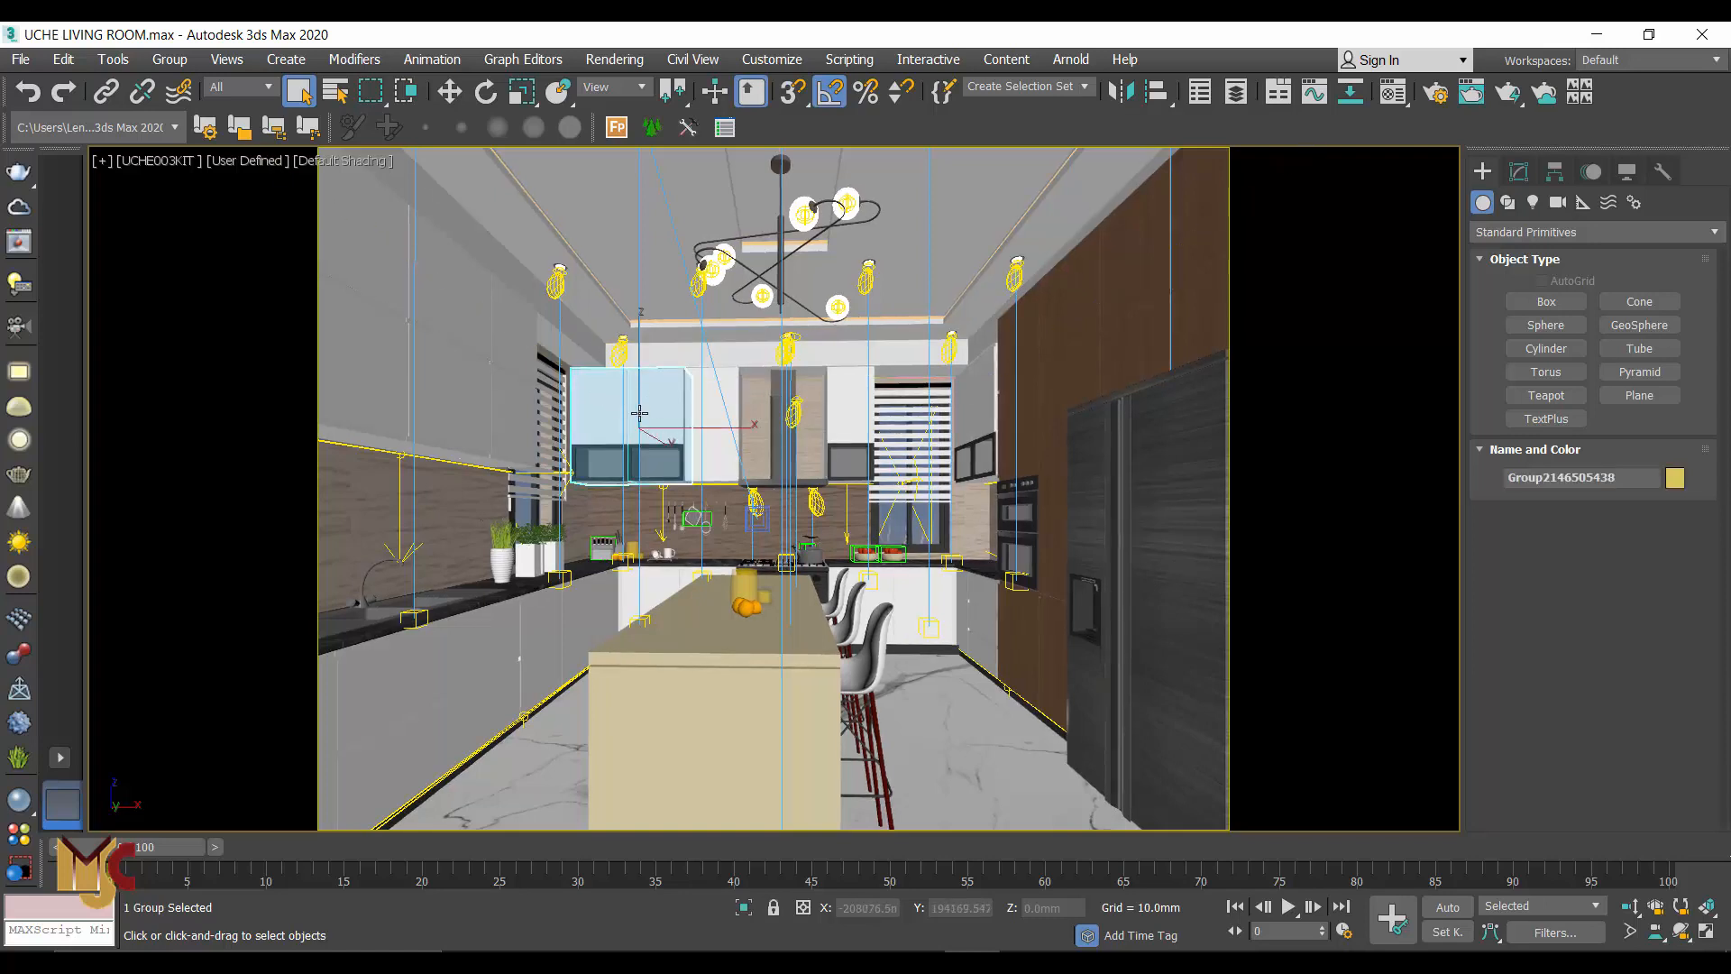
{"action": "left_click", "coordinate": [171, 163]}
{"action": "left_click", "coordinate": [220, 231]}
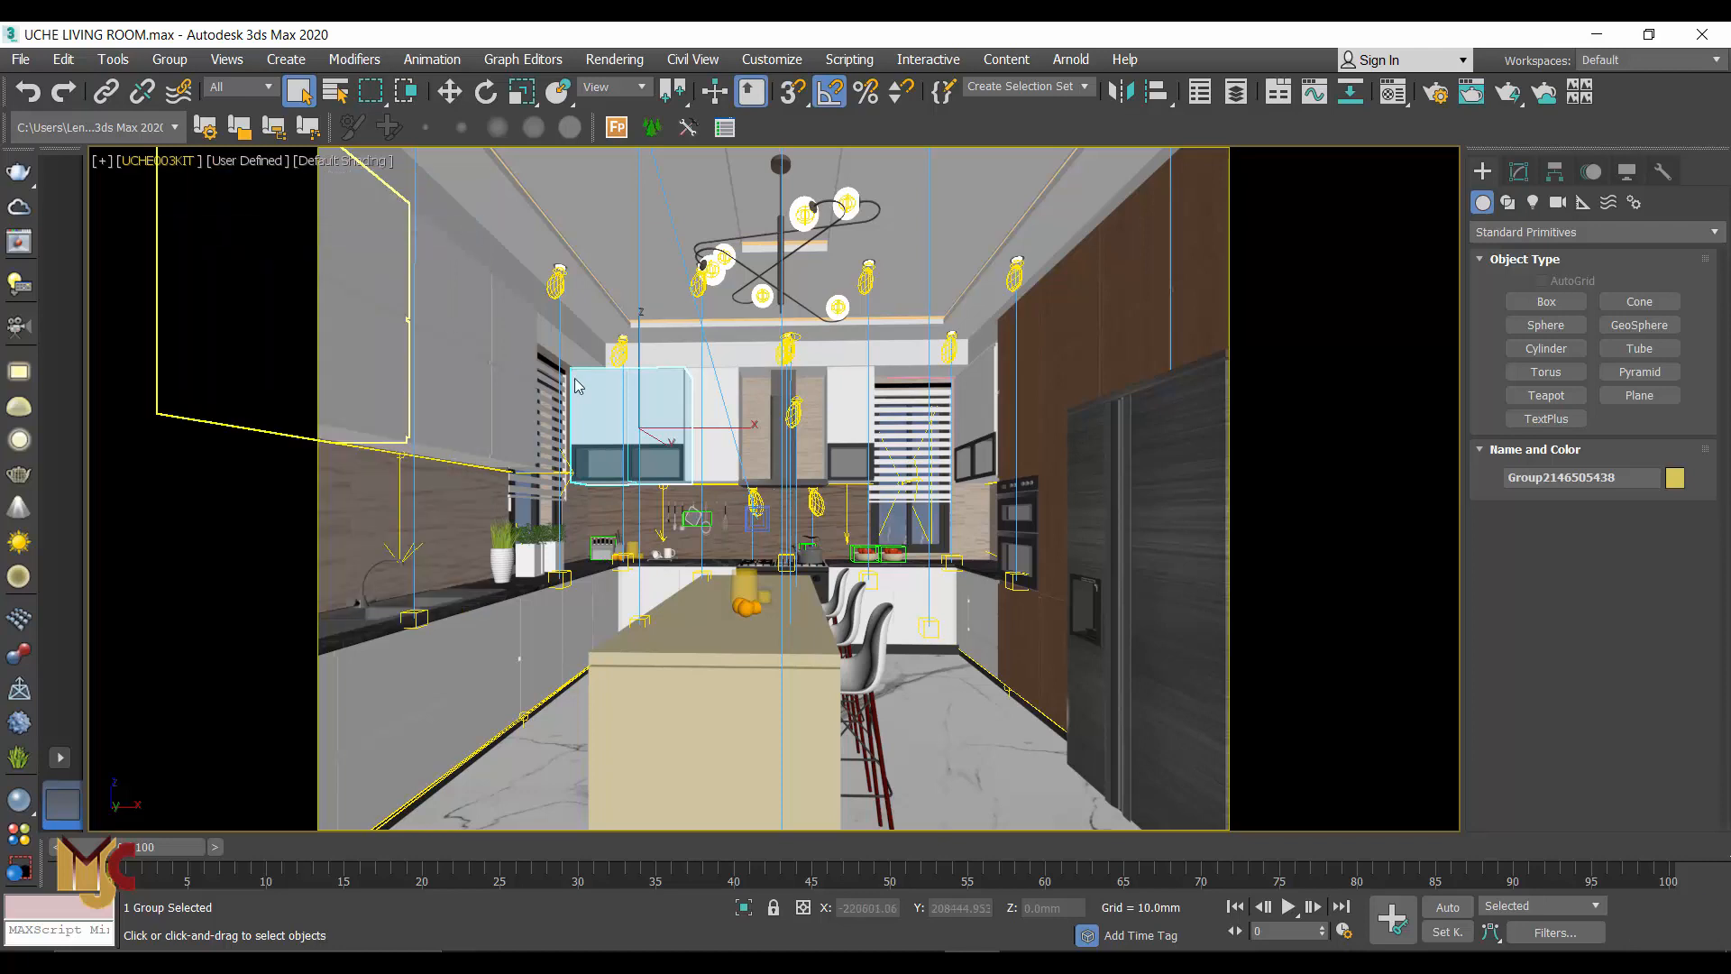
{"action": "key", "text": "z"}
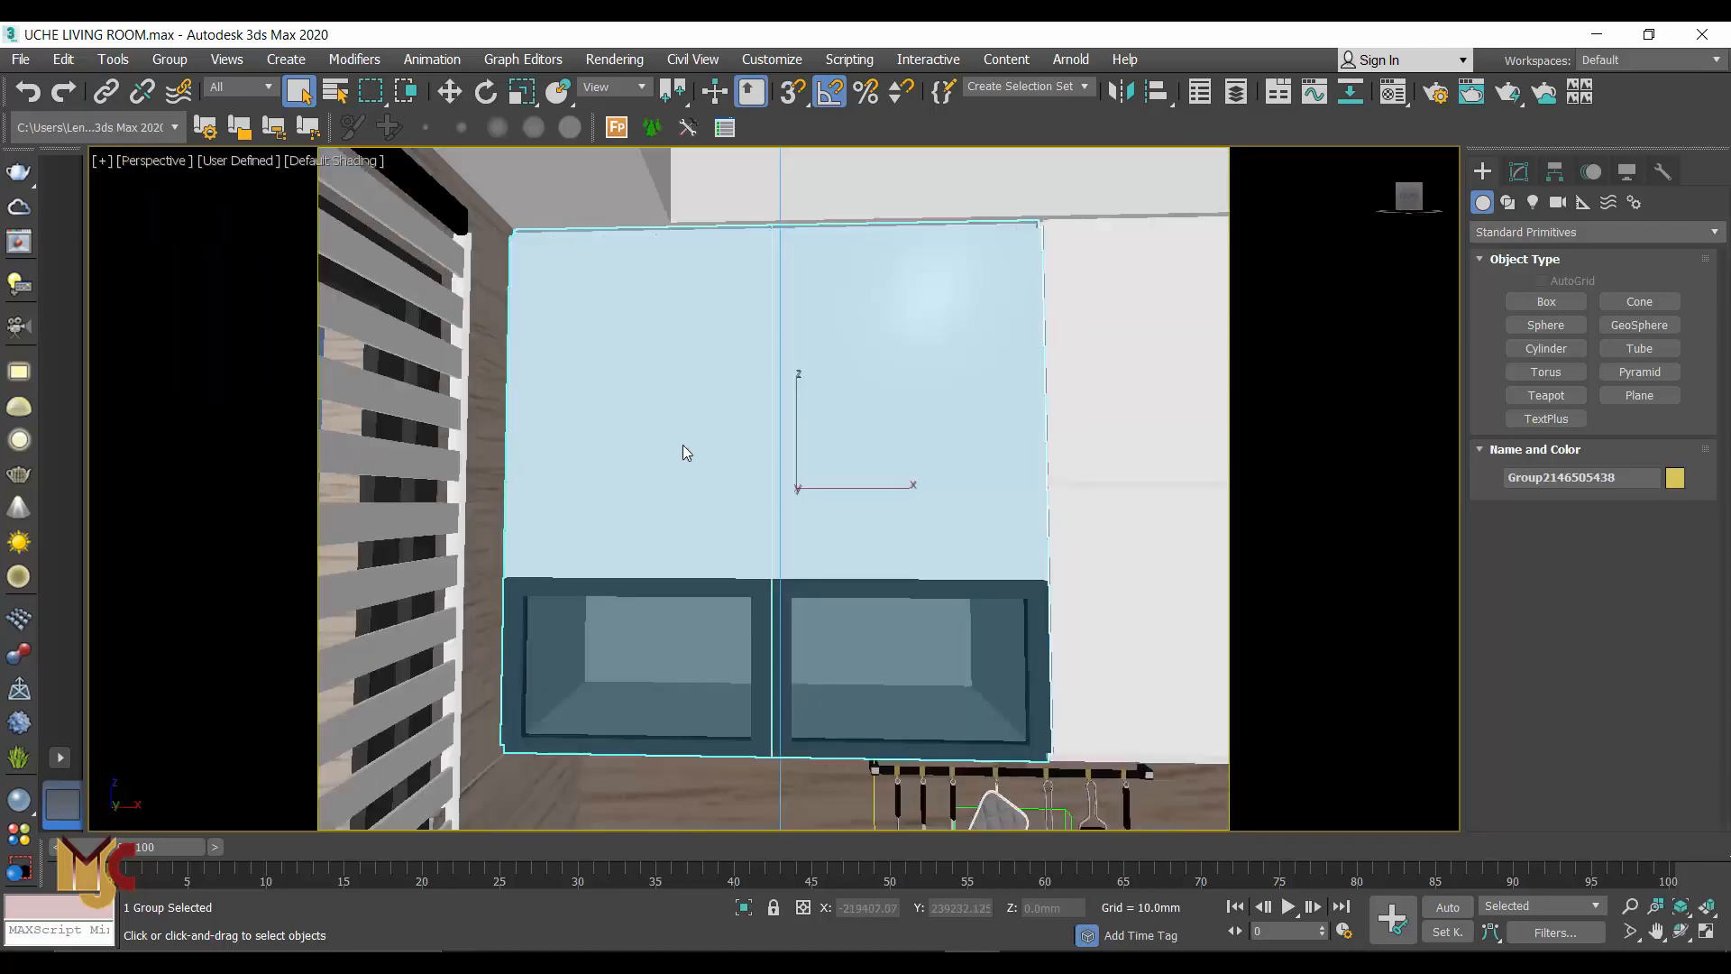
{"action": "middle_click_drag", "start_coordinate": [799, 502], "coordinate": [587, 372]}
{"action": "scroll", "coordinate": [587, 372], "scroll_direction": "down", "scroll_amount": 5}
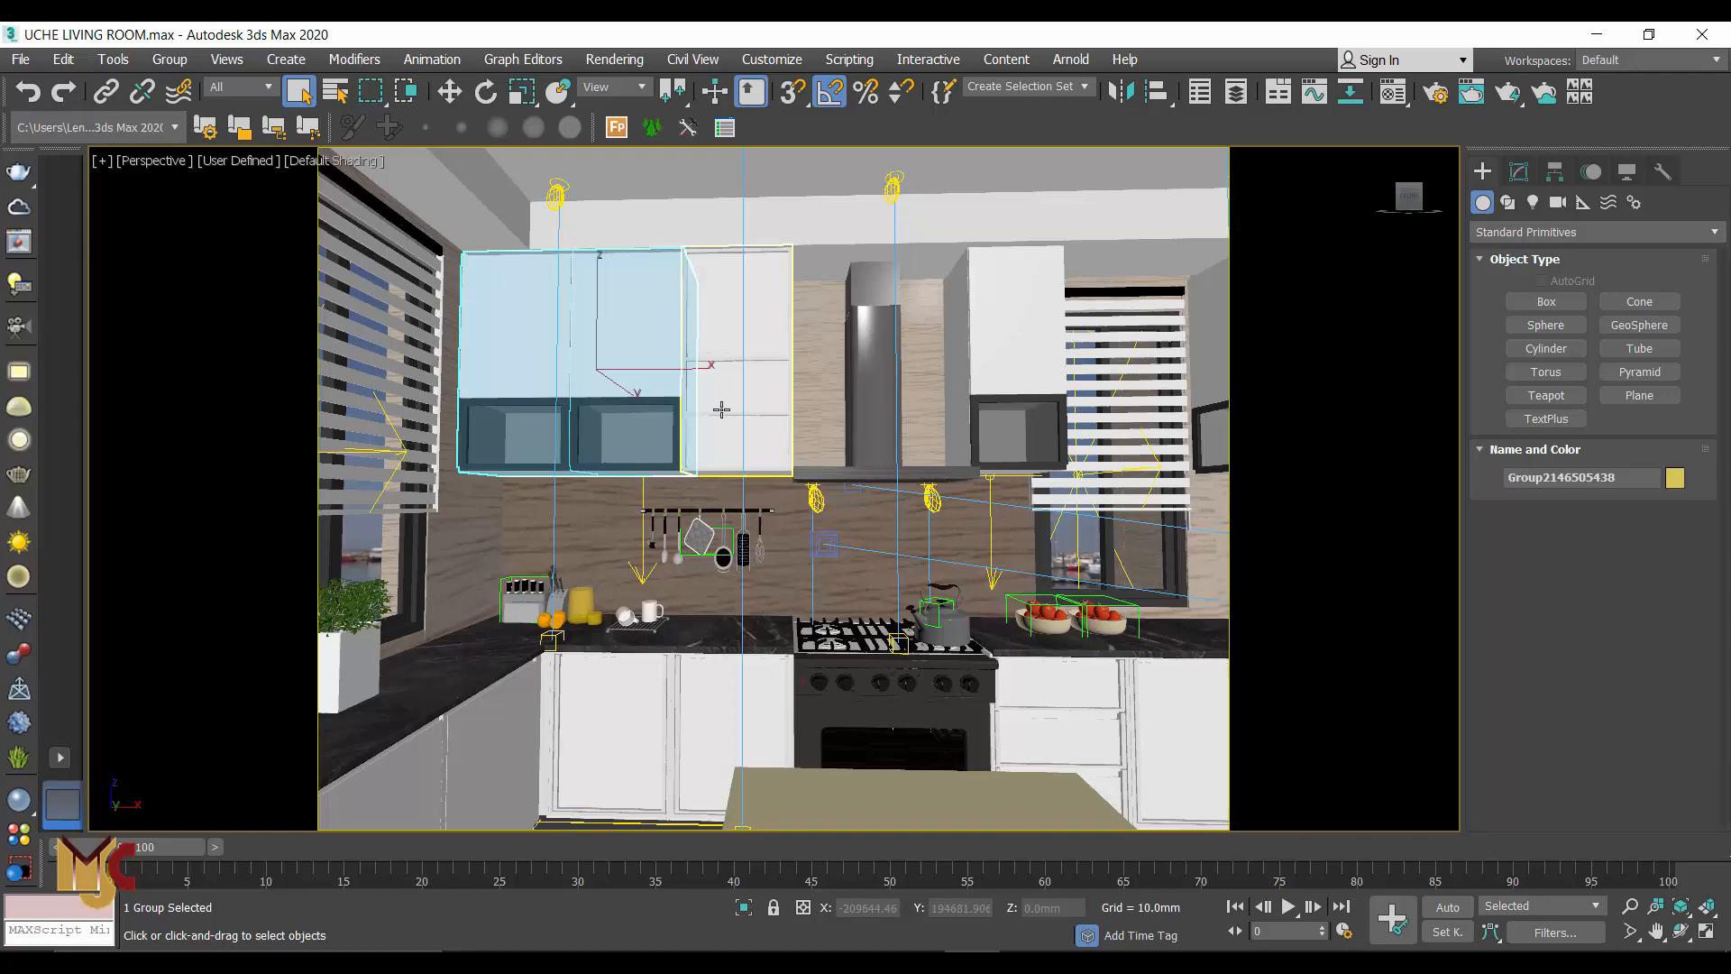
{"action": "middle_click_drag", "start_coordinate": [719, 410], "coordinate": [642, 405]}
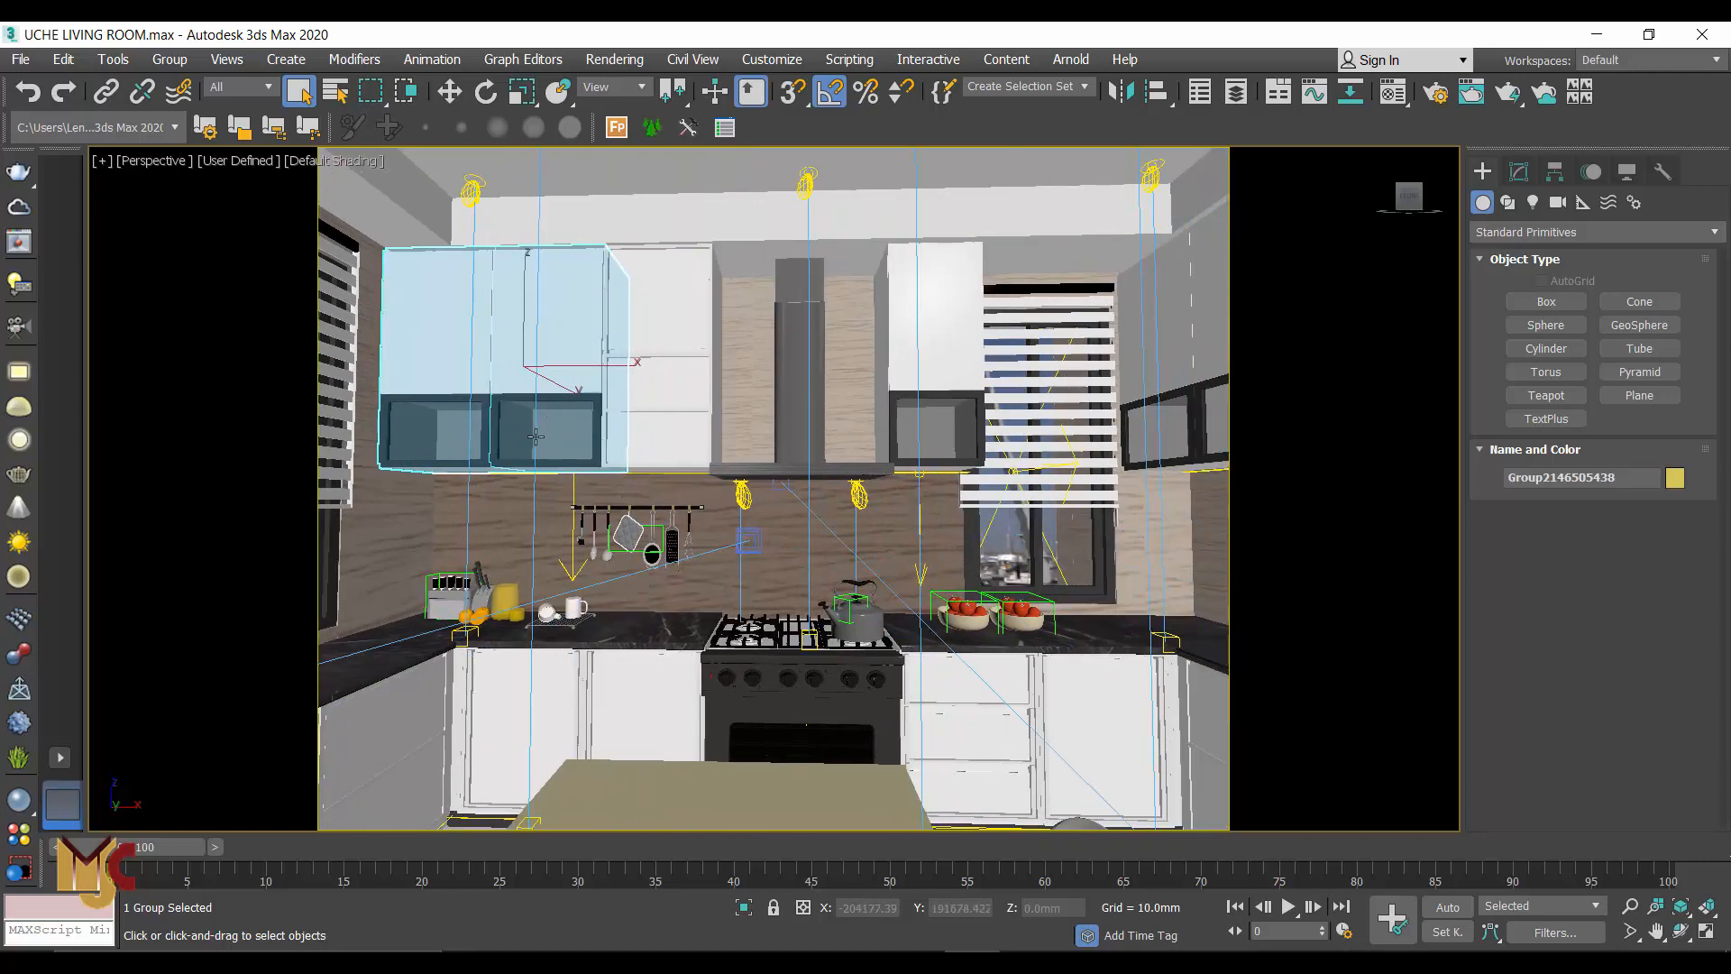
{"action": "middle_click_drag", "start_coordinate": [536, 437], "coordinate": [571, 433]}
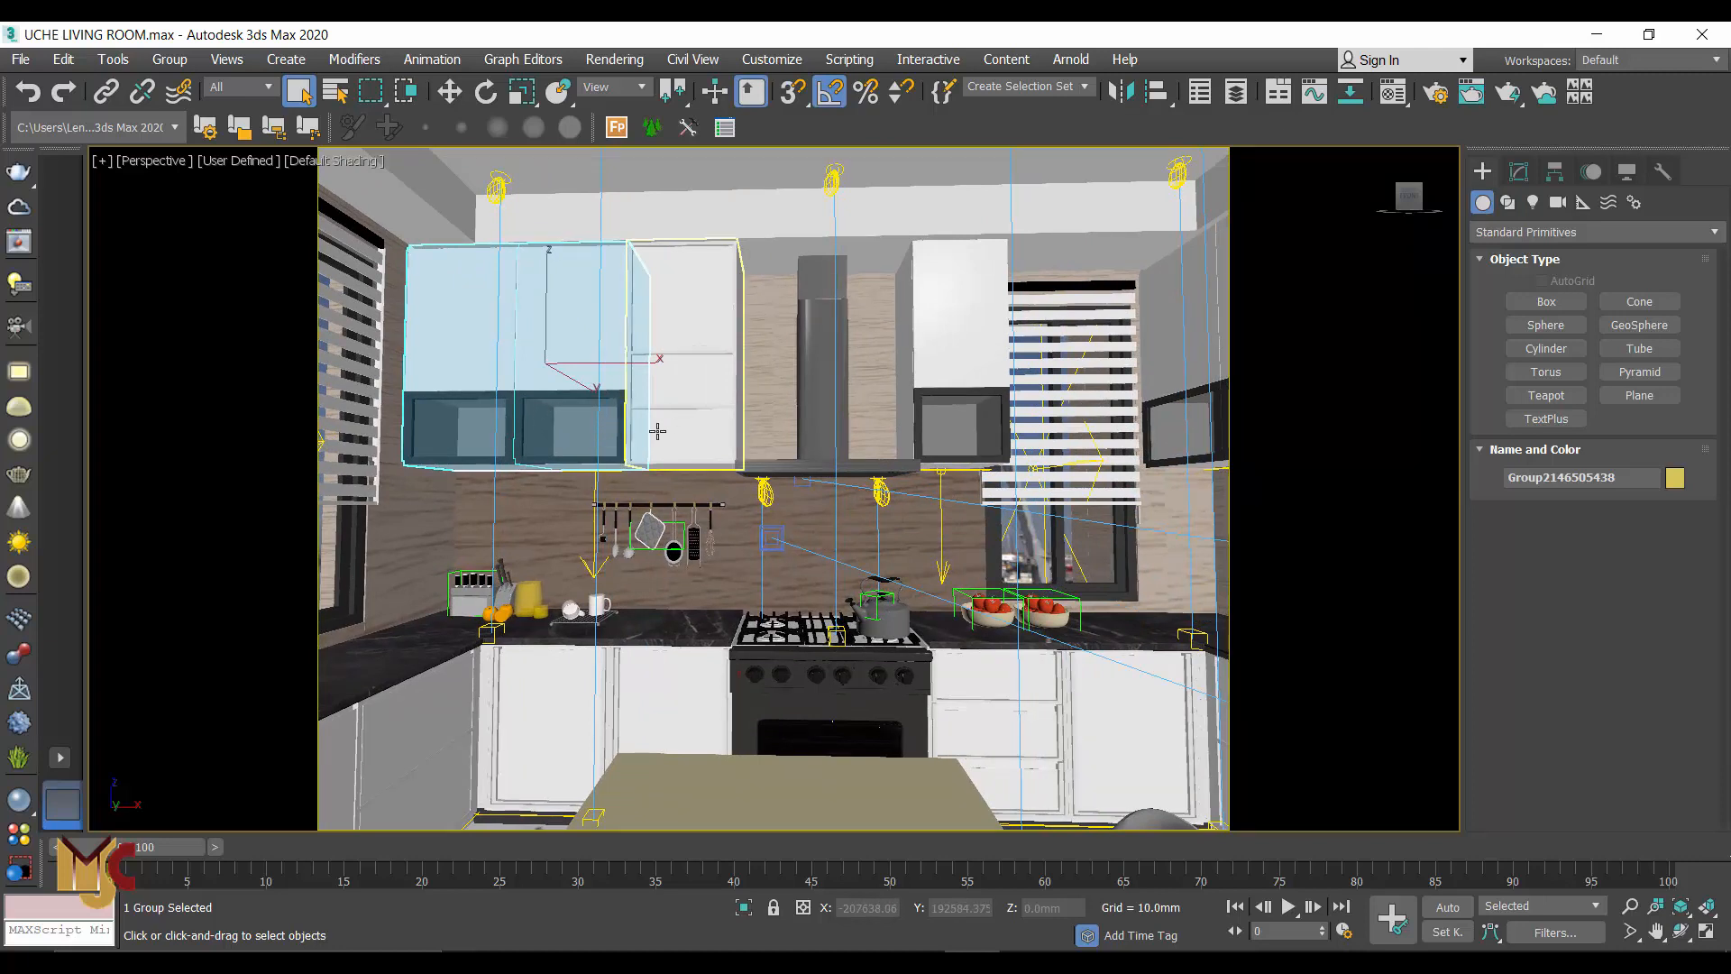
{"action": "scroll", "coordinate": [657, 431], "scroll_direction": "down", "scroll_amount": 3}
{"action": "middle_click_drag", "start_coordinate": [657, 431], "coordinate": [753, 442]}
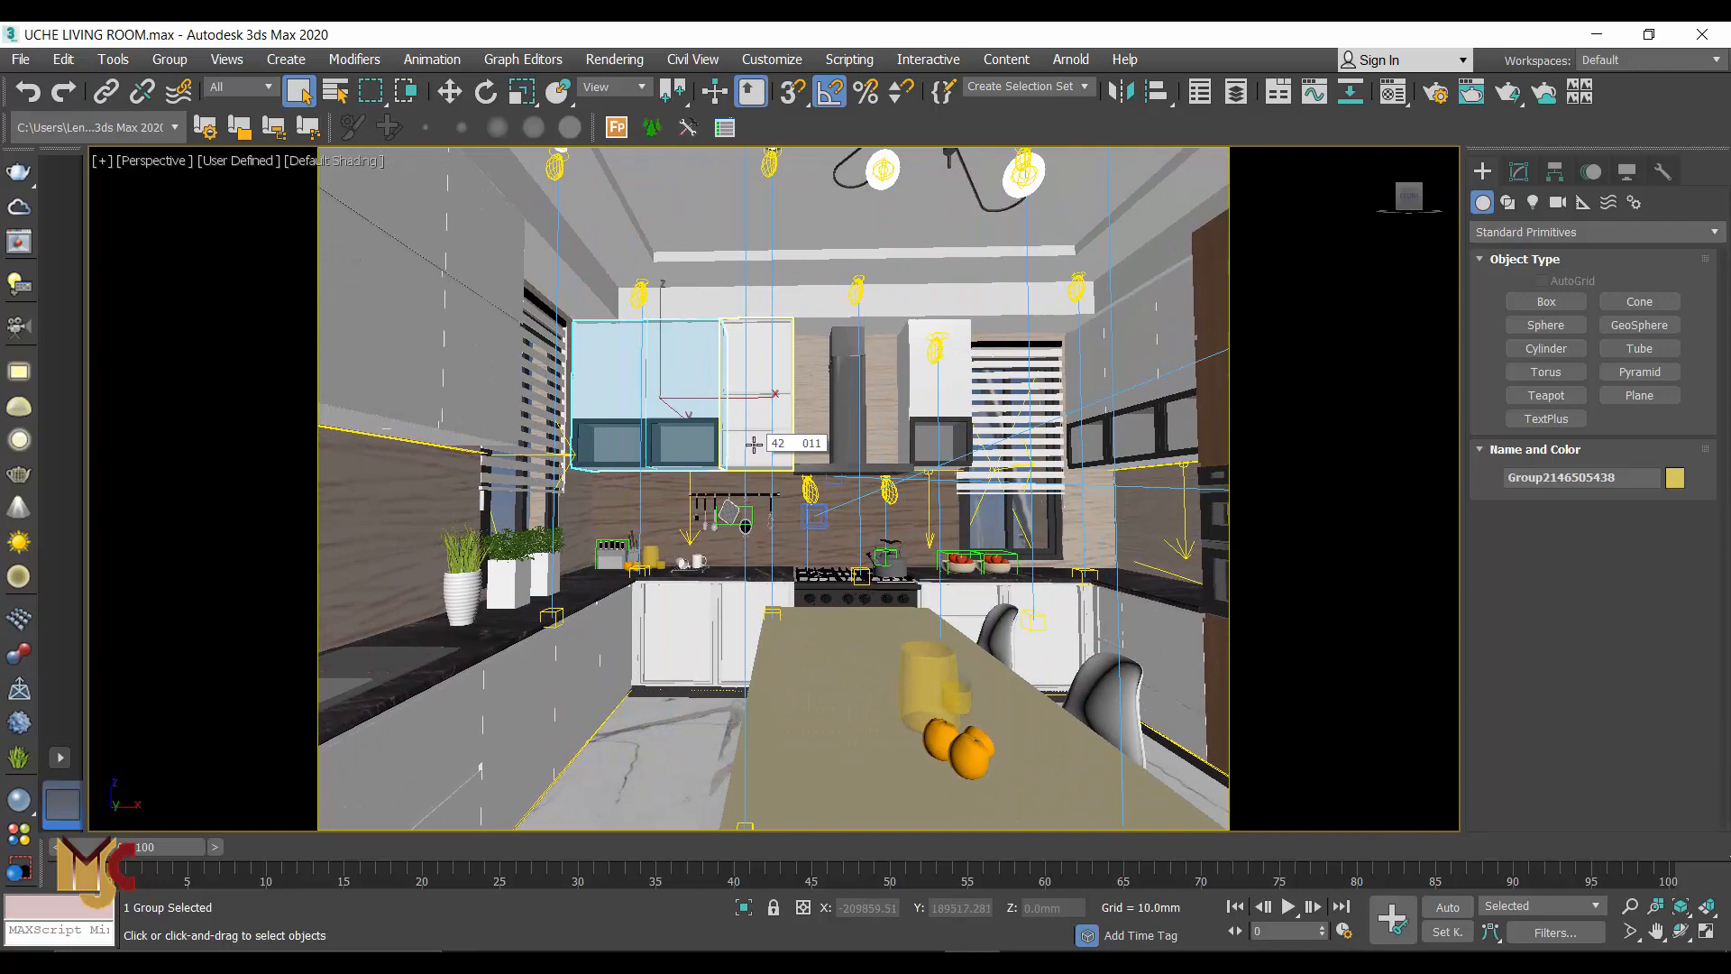
{"action": "middle_click_drag", "start_coordinate": [1039, 442], "coordinate": [983, 421]}
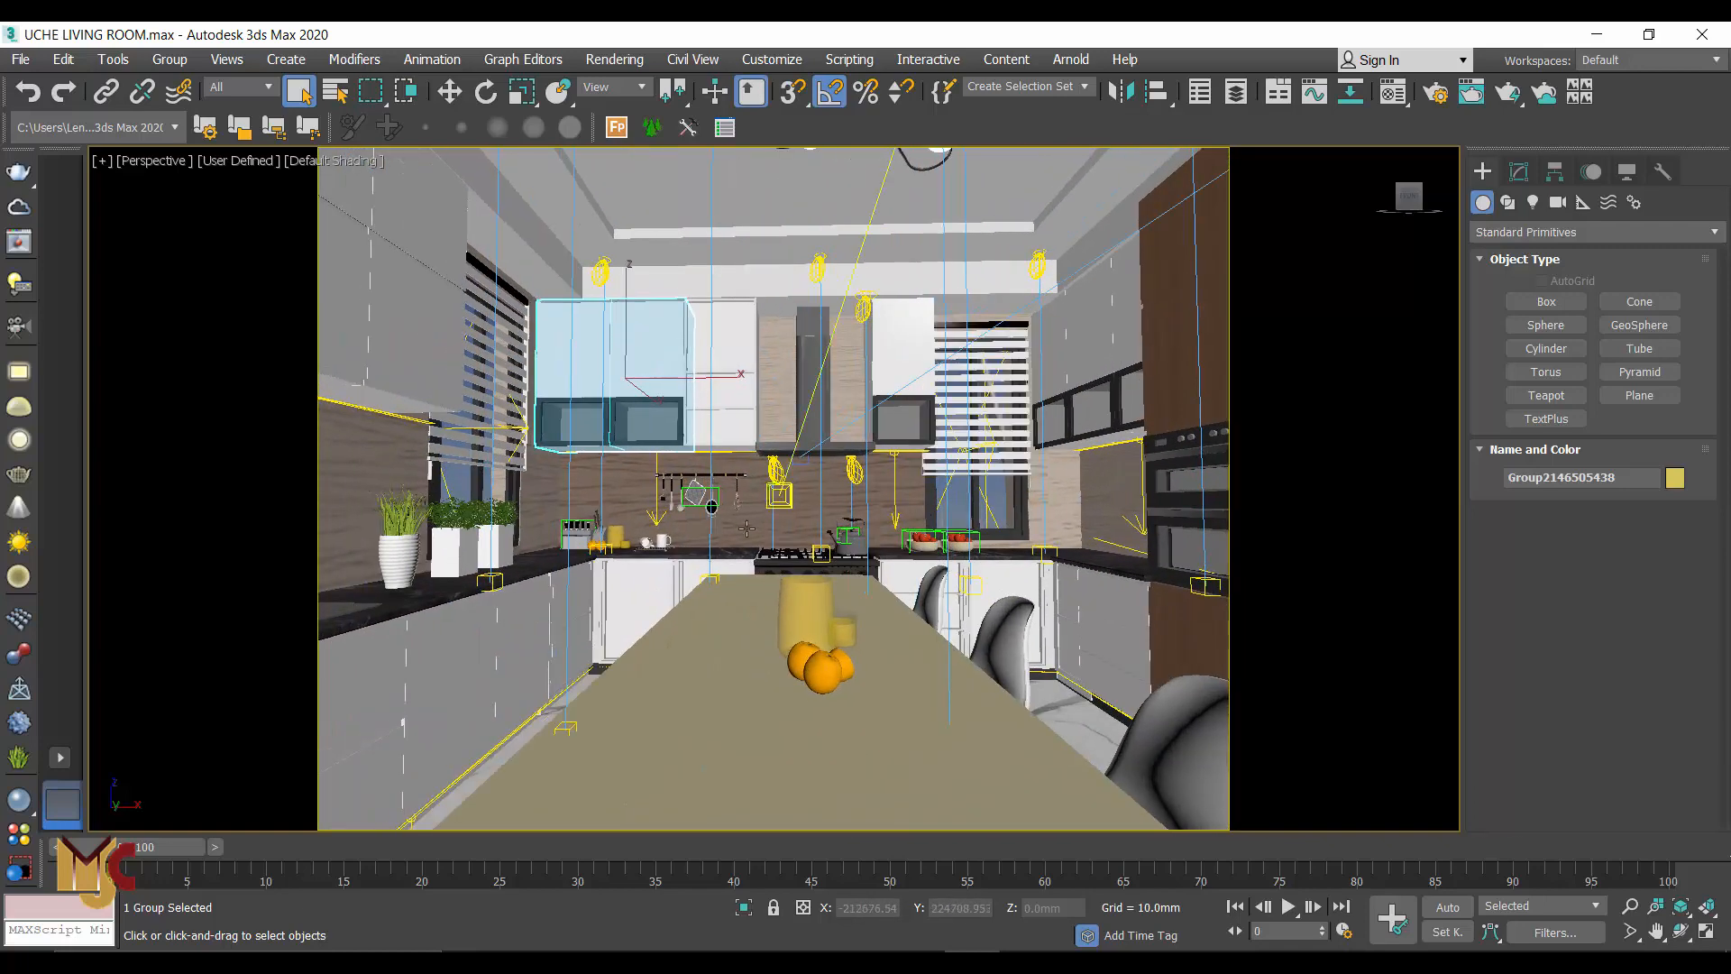
Return to the UCHE003KIT camera view and inspect the kitchen island's countertop and base
{"action": "key", "text": "z"}
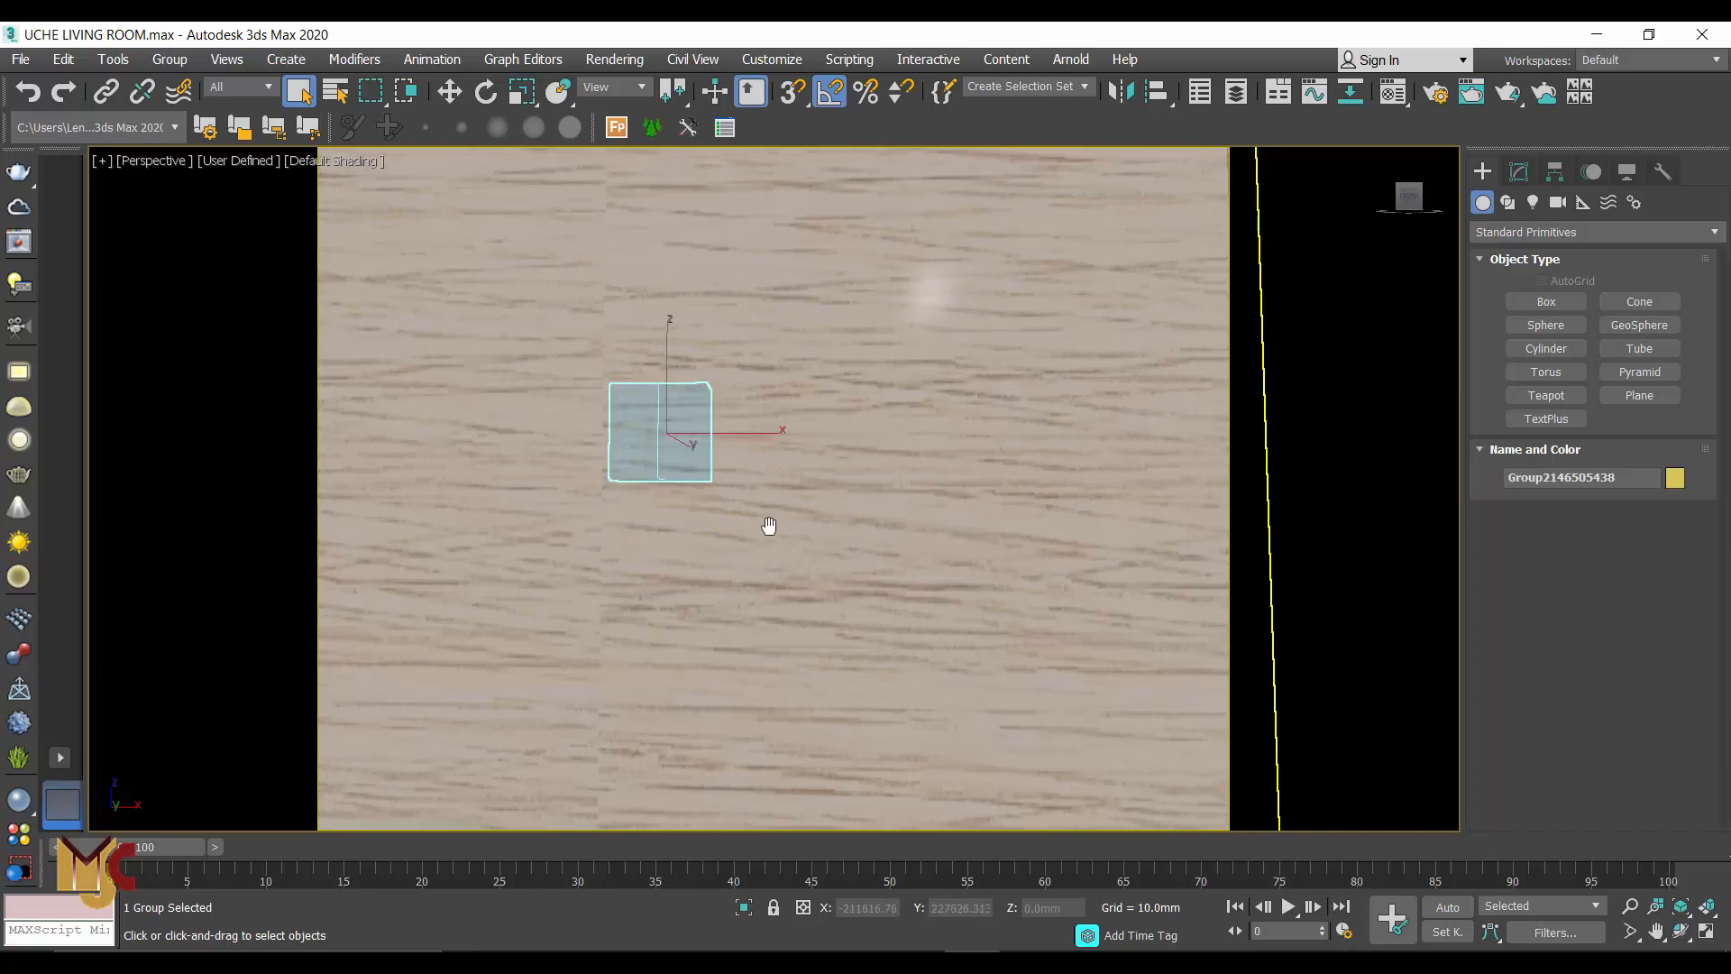
{"action": "key", "text": "c"}
{"action": "double_click", "coordinate": [782, 381]}
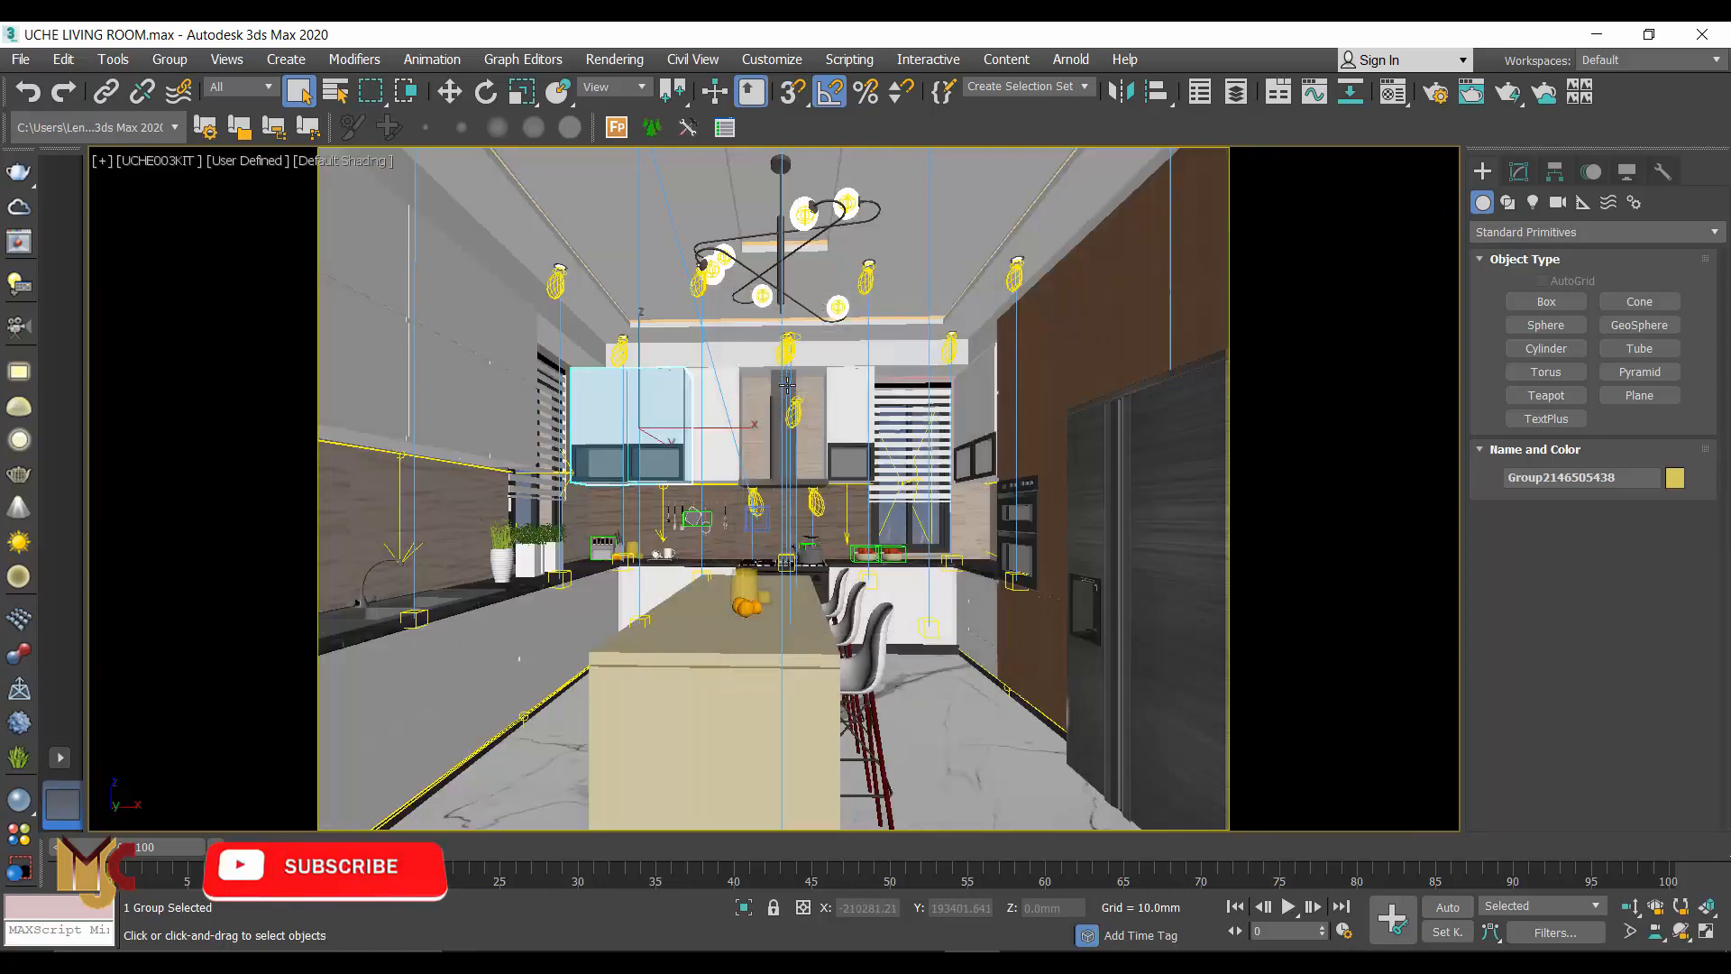
{"action": "left_click", "coordinate": [696, 633]}
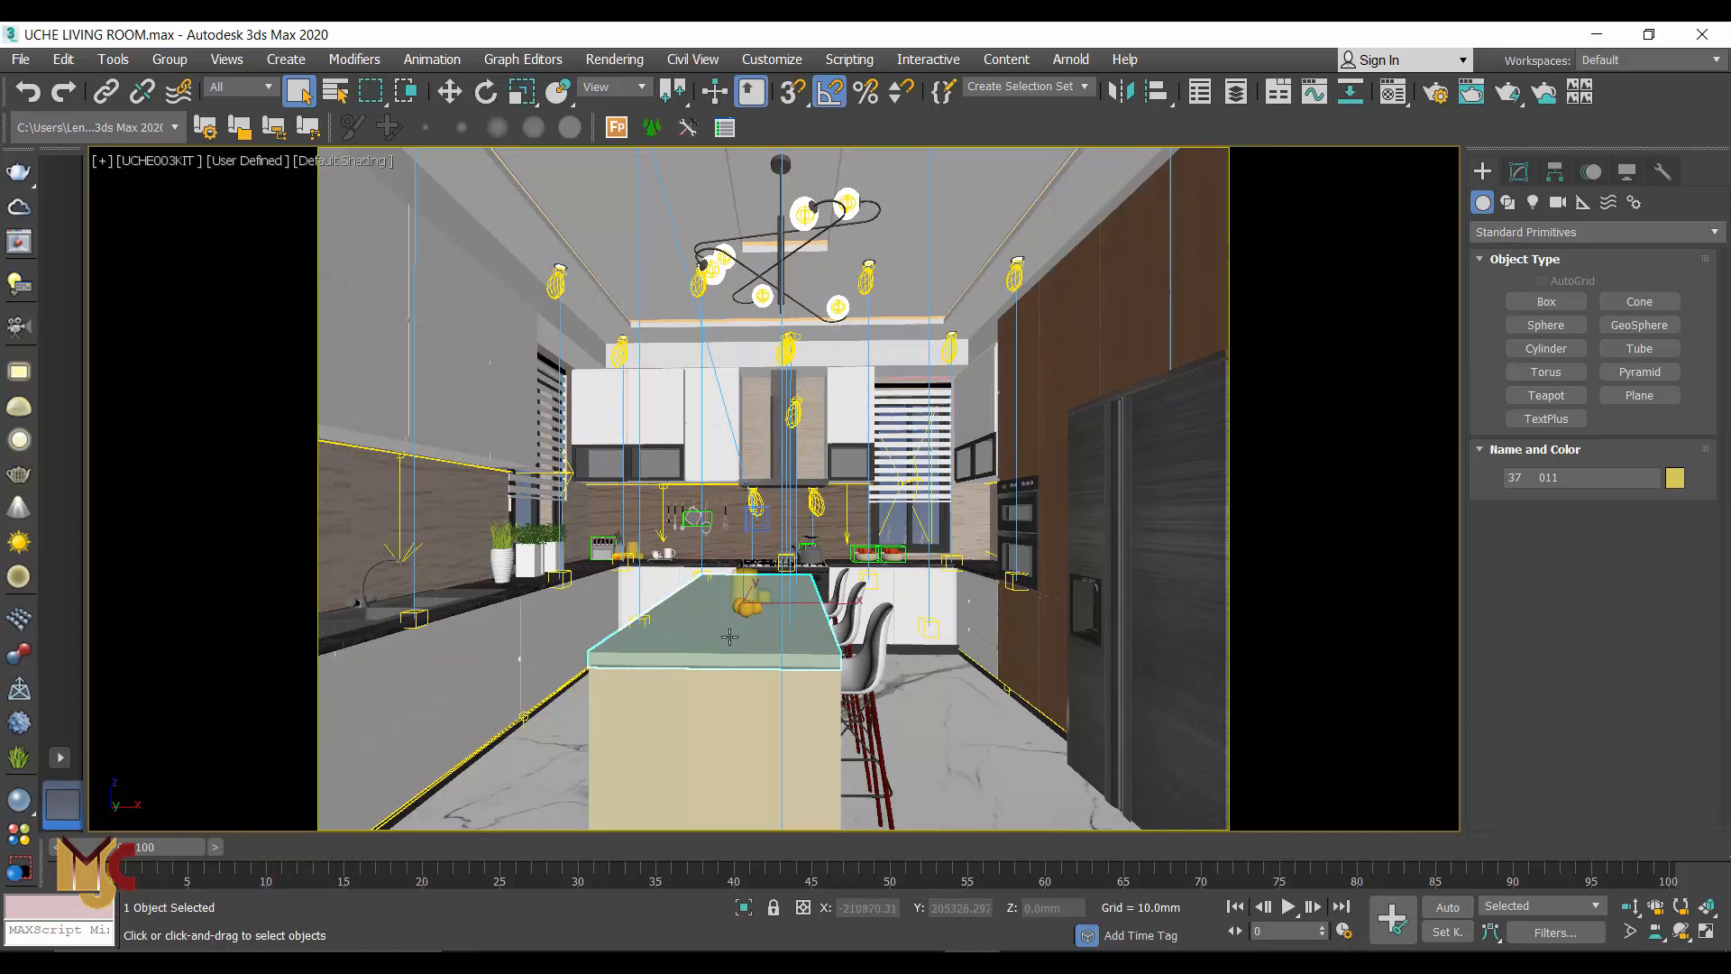
{"action": "left_click", "coordinate": [716, 711]}
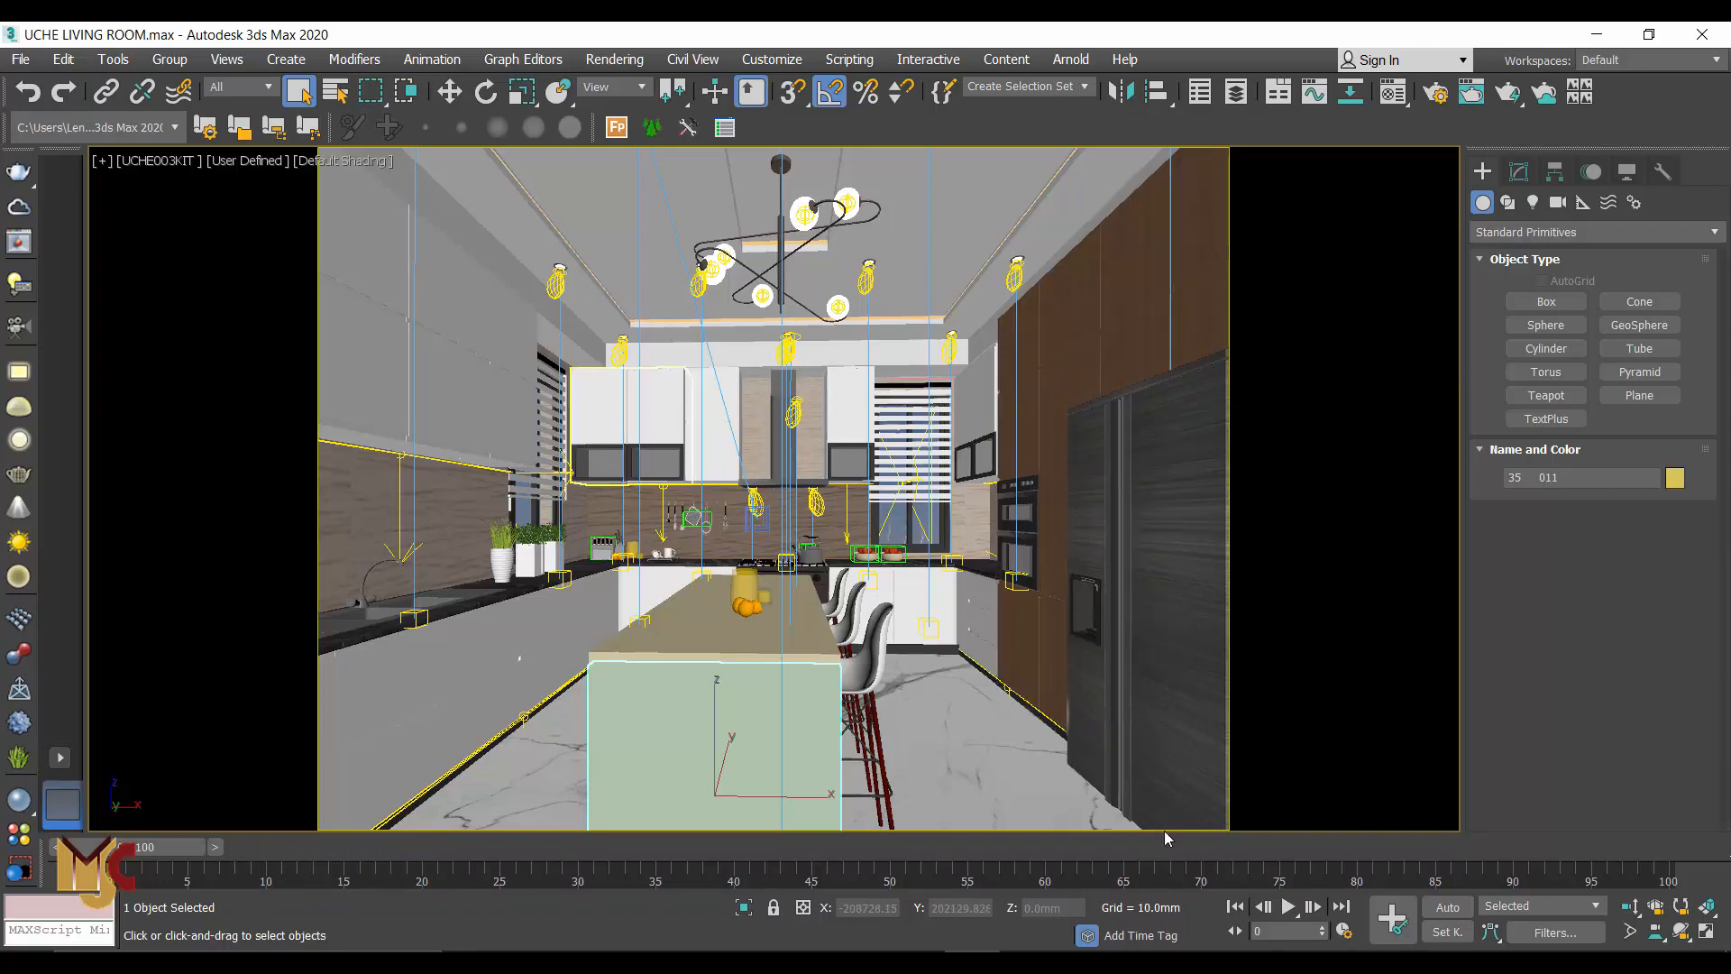
Switch back to the ARCHICAD kitchen model and transfer the side wall's upper cabinet settings to the two adjacent glass-bottomed cabinets on the back wall
{"action": "mouse_move", "coordinate": [1199, 961]}
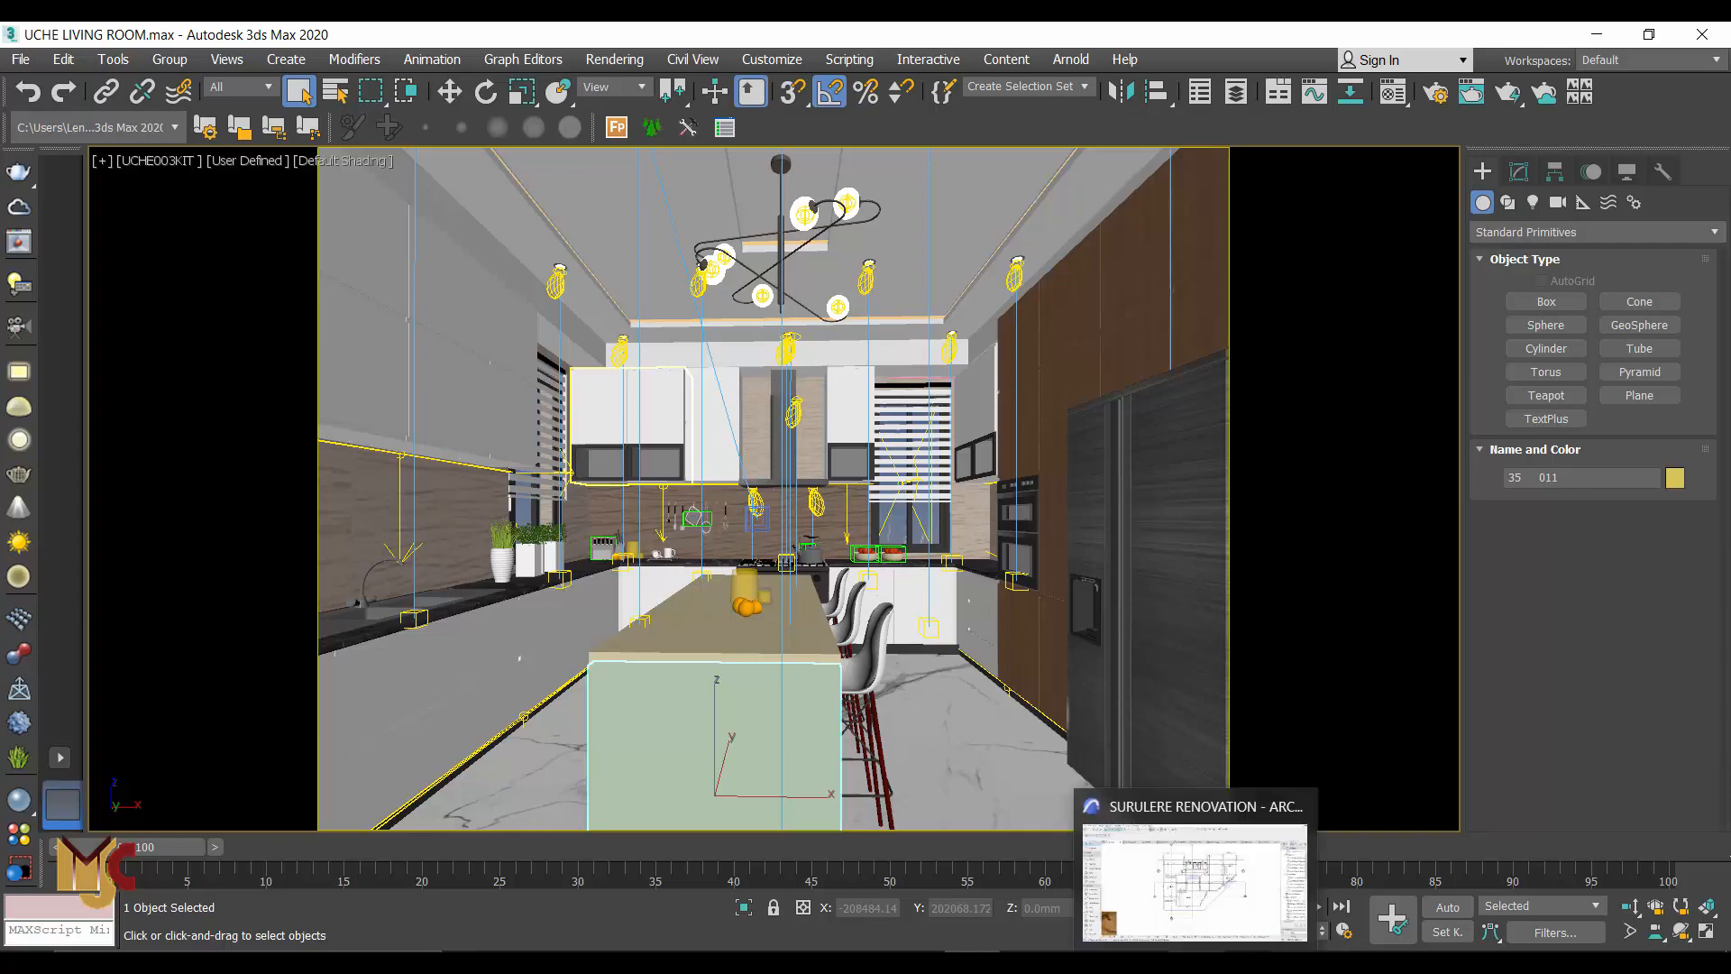
{"action": "left_click", "coordinate": [1259, 901]}
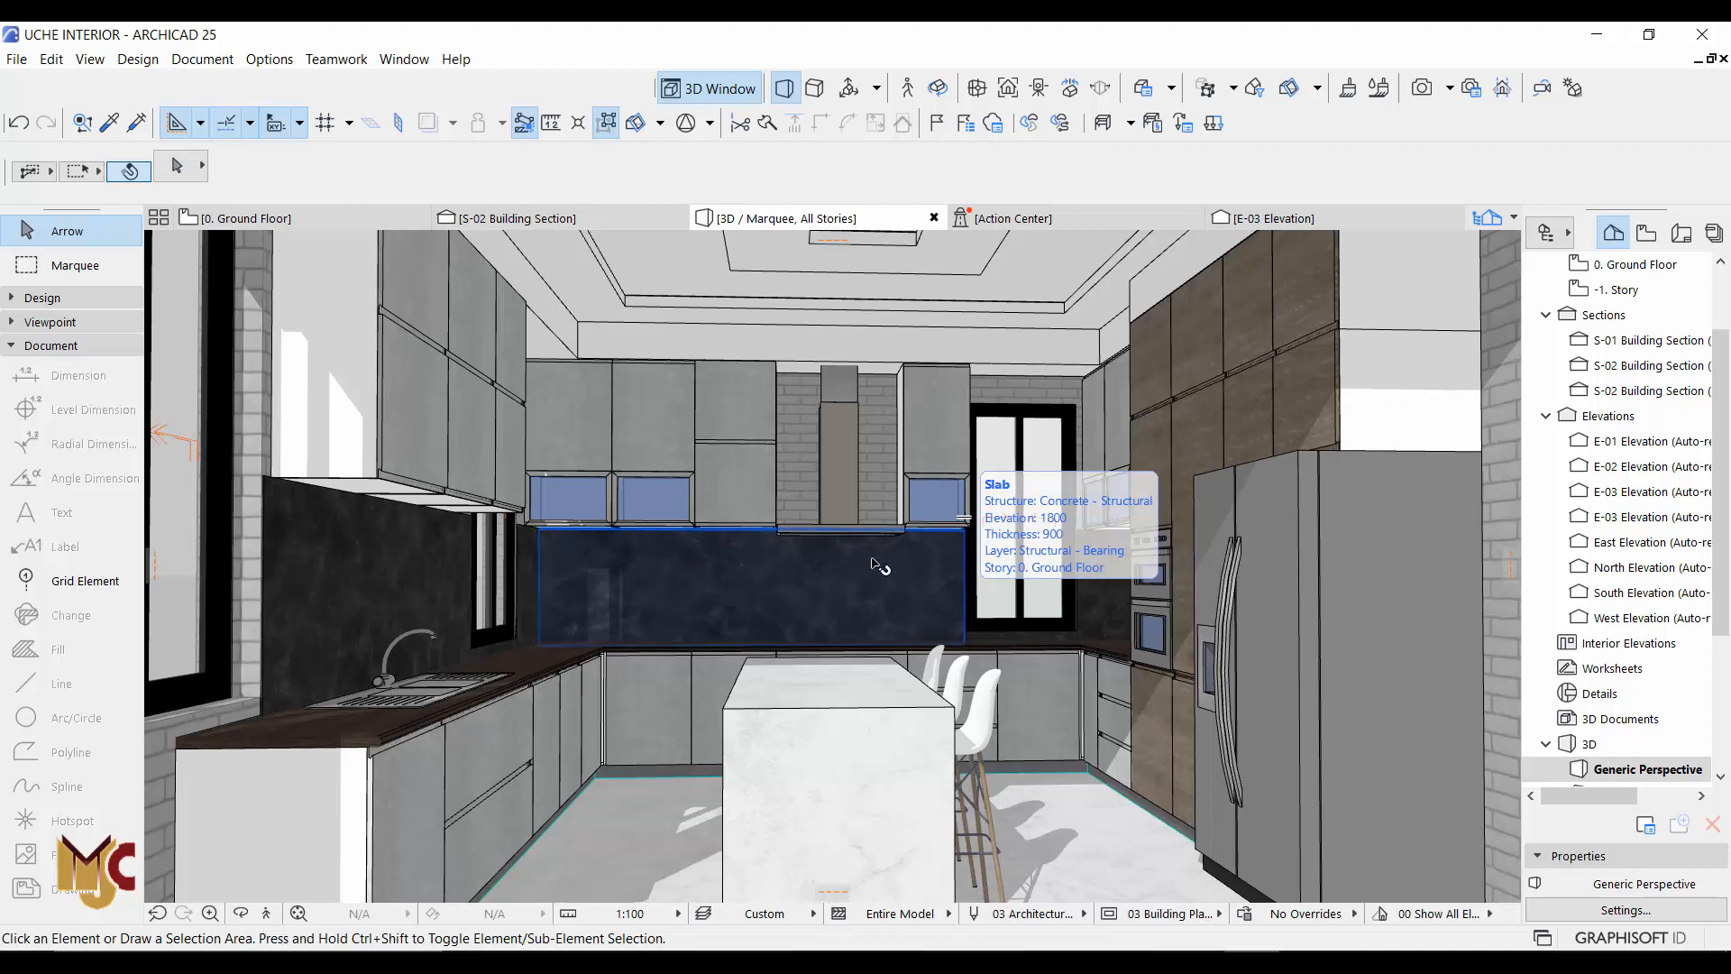
{"action": "left_click", "coordinate": [638, 438]}
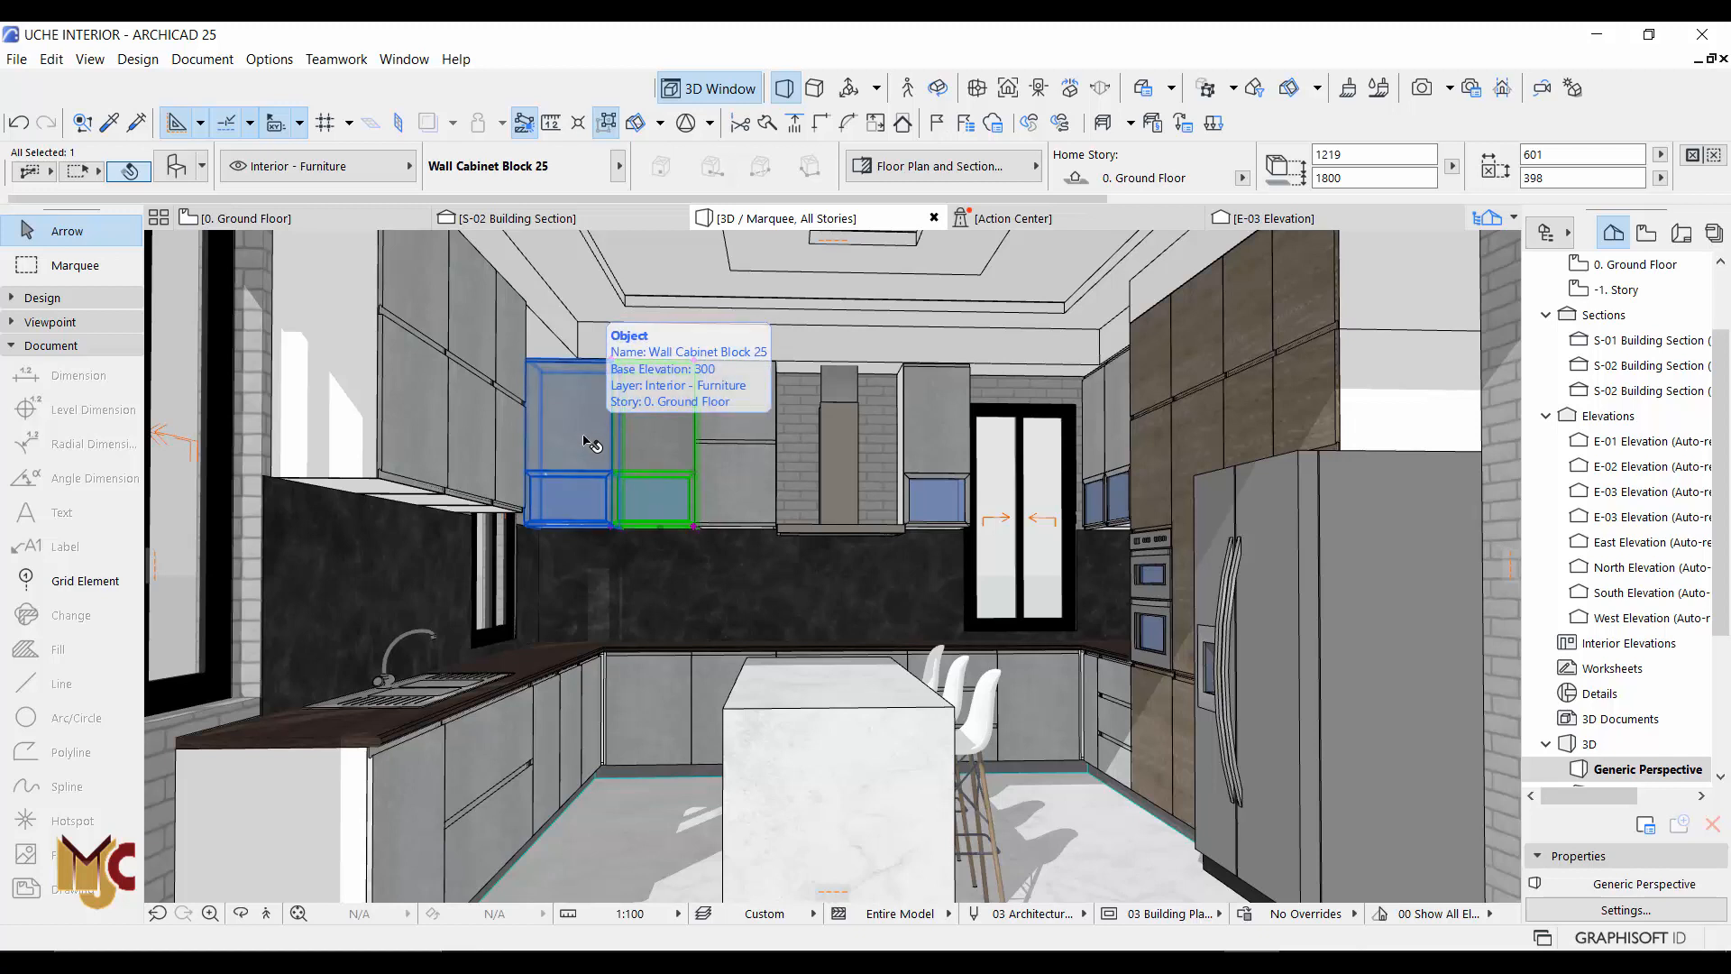
{"action": "left_click", "coordinate": [588, 443]}
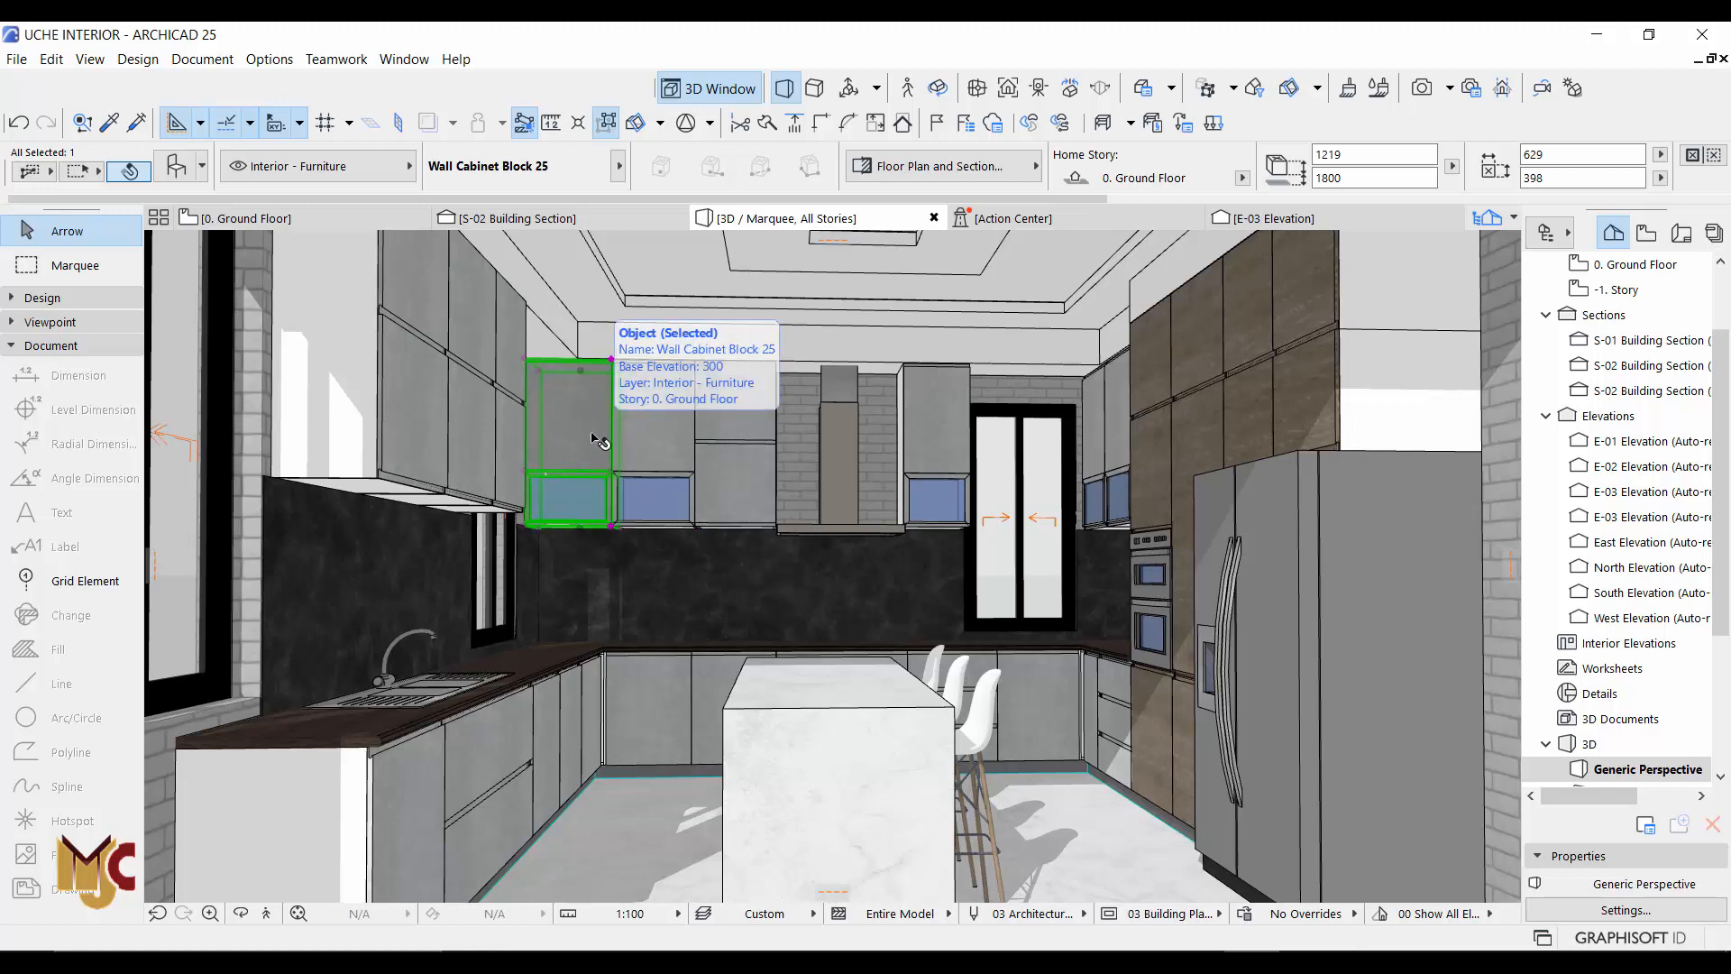
{"action": "key", "text": "Escape"}
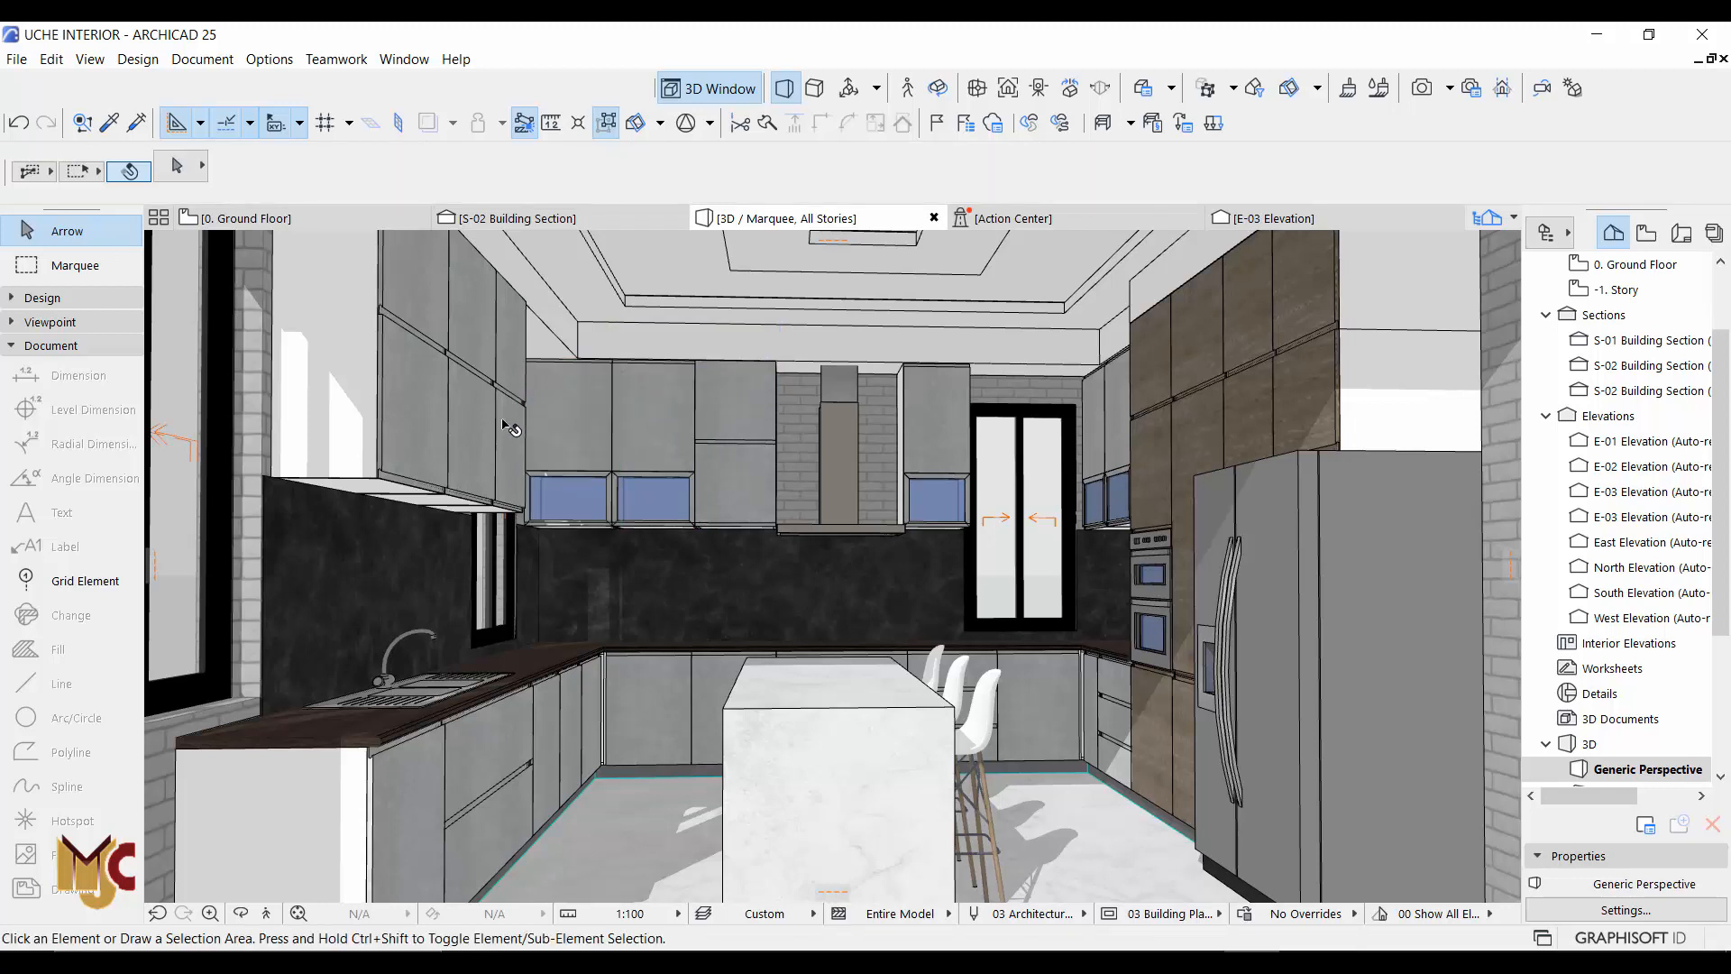
{"action": "left_click", "coordinate": [519, 412], "text": "alt"}
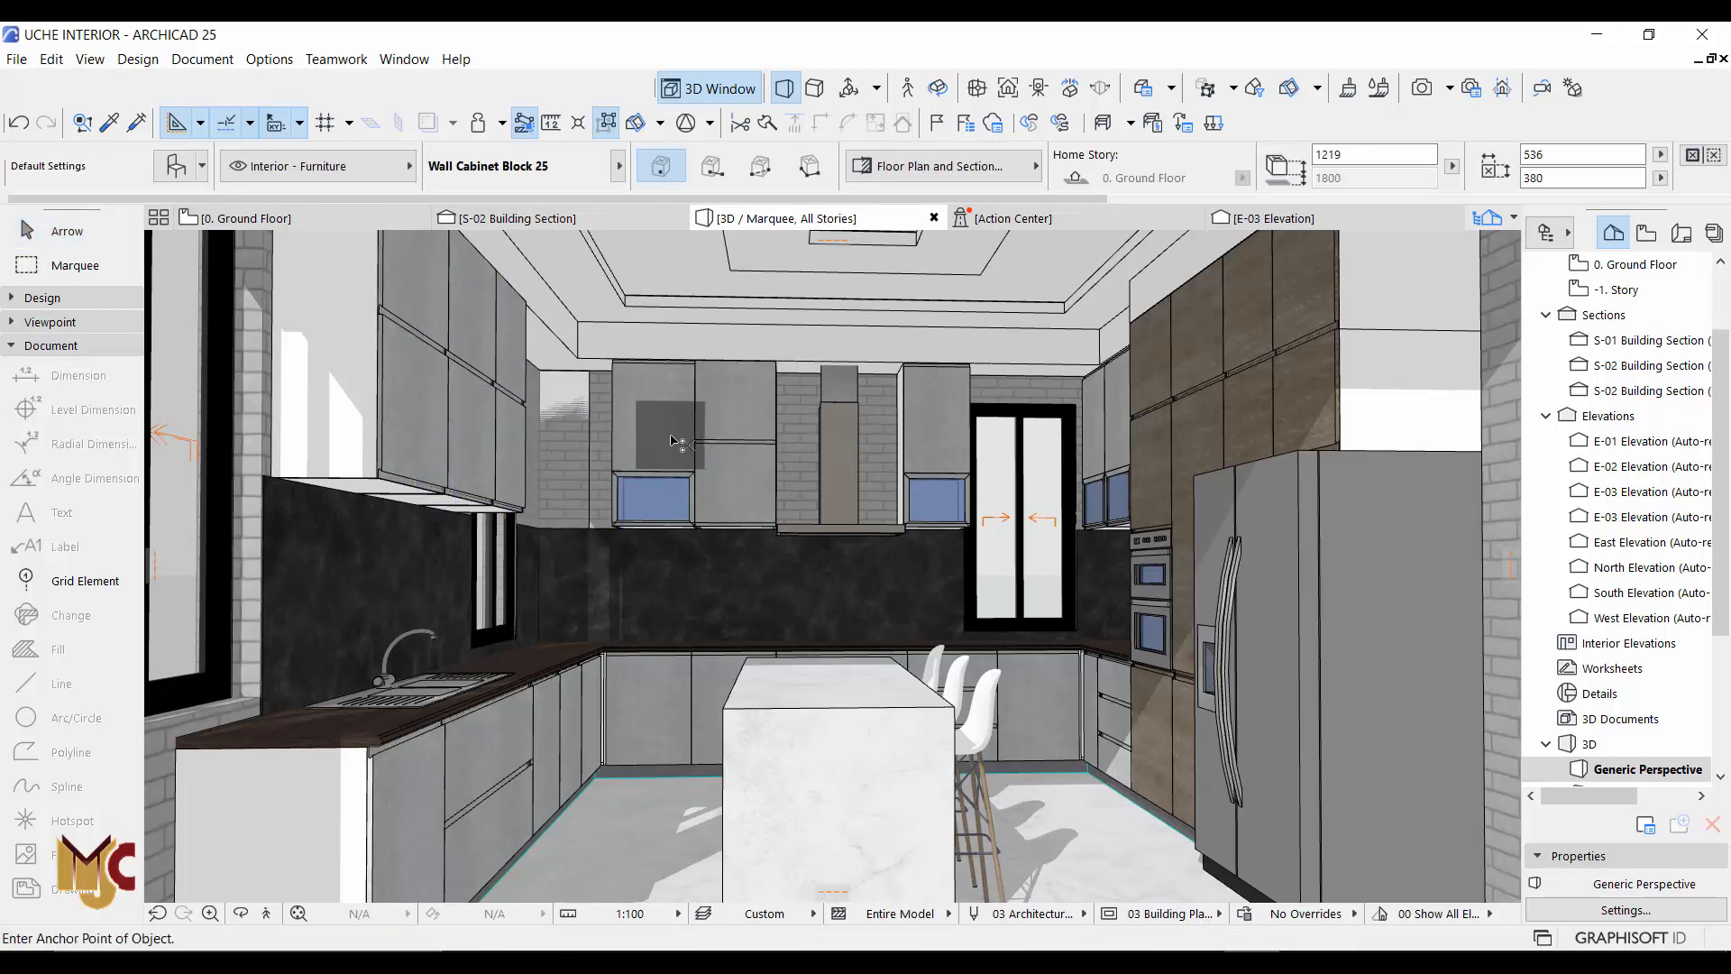
{"action": "key", "text": "Escape"}
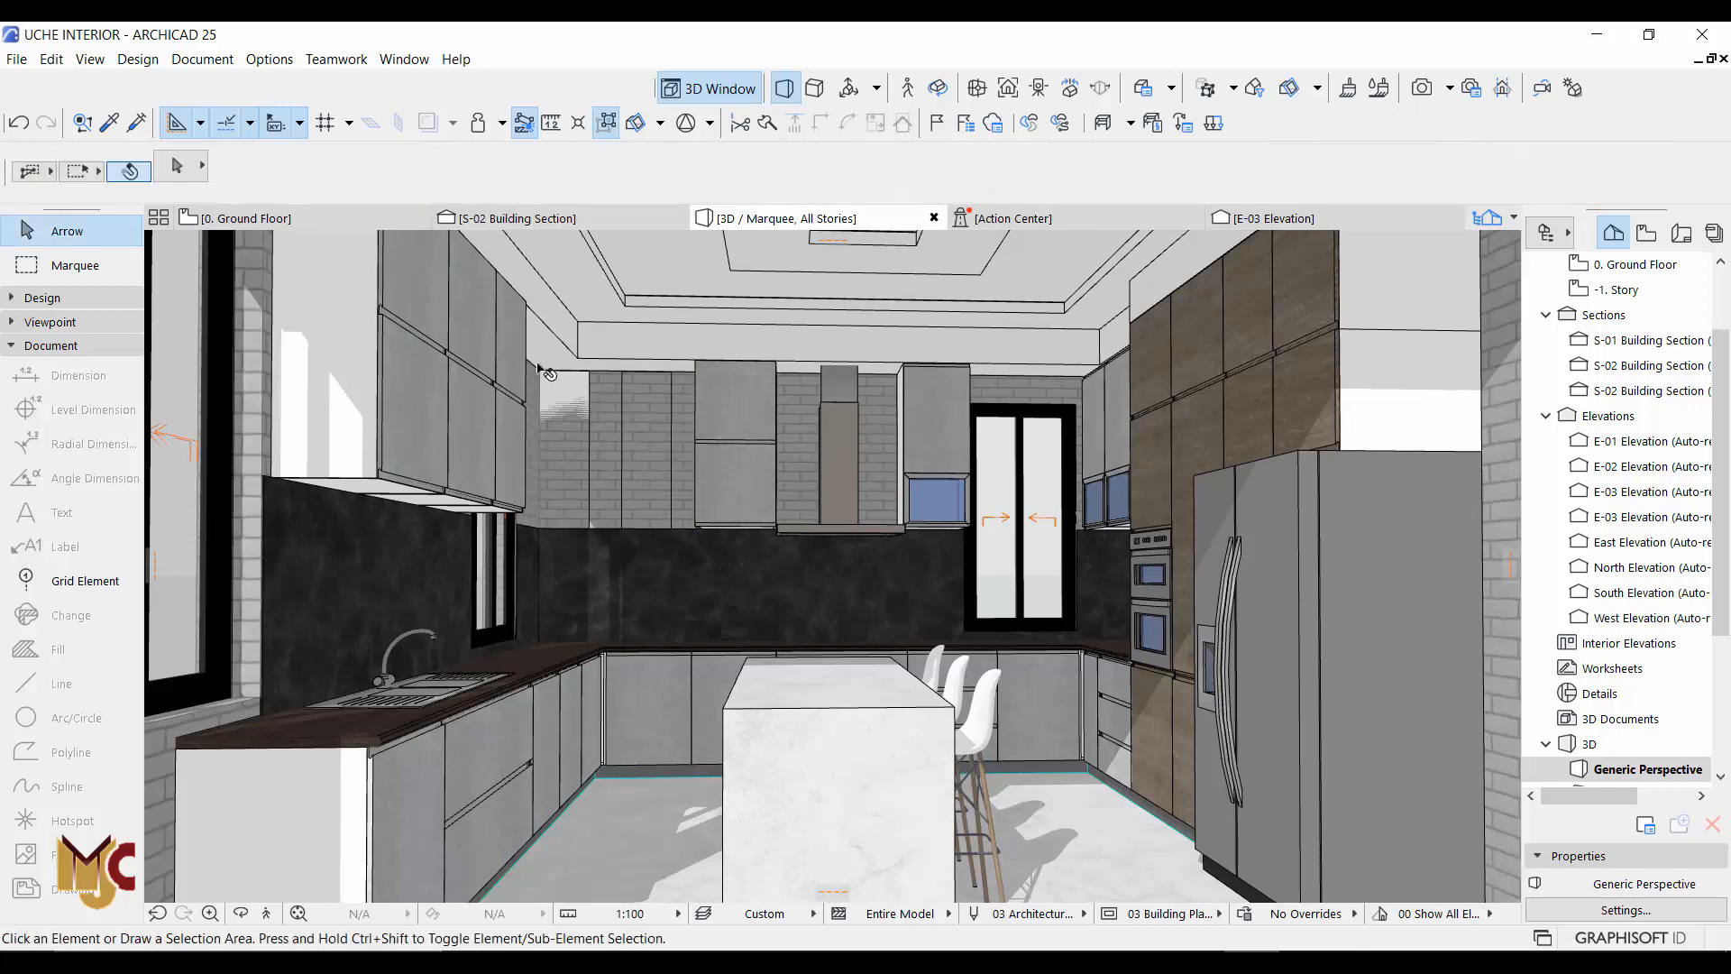
On the Ground Floor plan, rotate the misoriented wall cabinet nearer the range hood by 90° so its front faces into the kitchen
{"action": "left_click", "coordinate": [249, 225]}
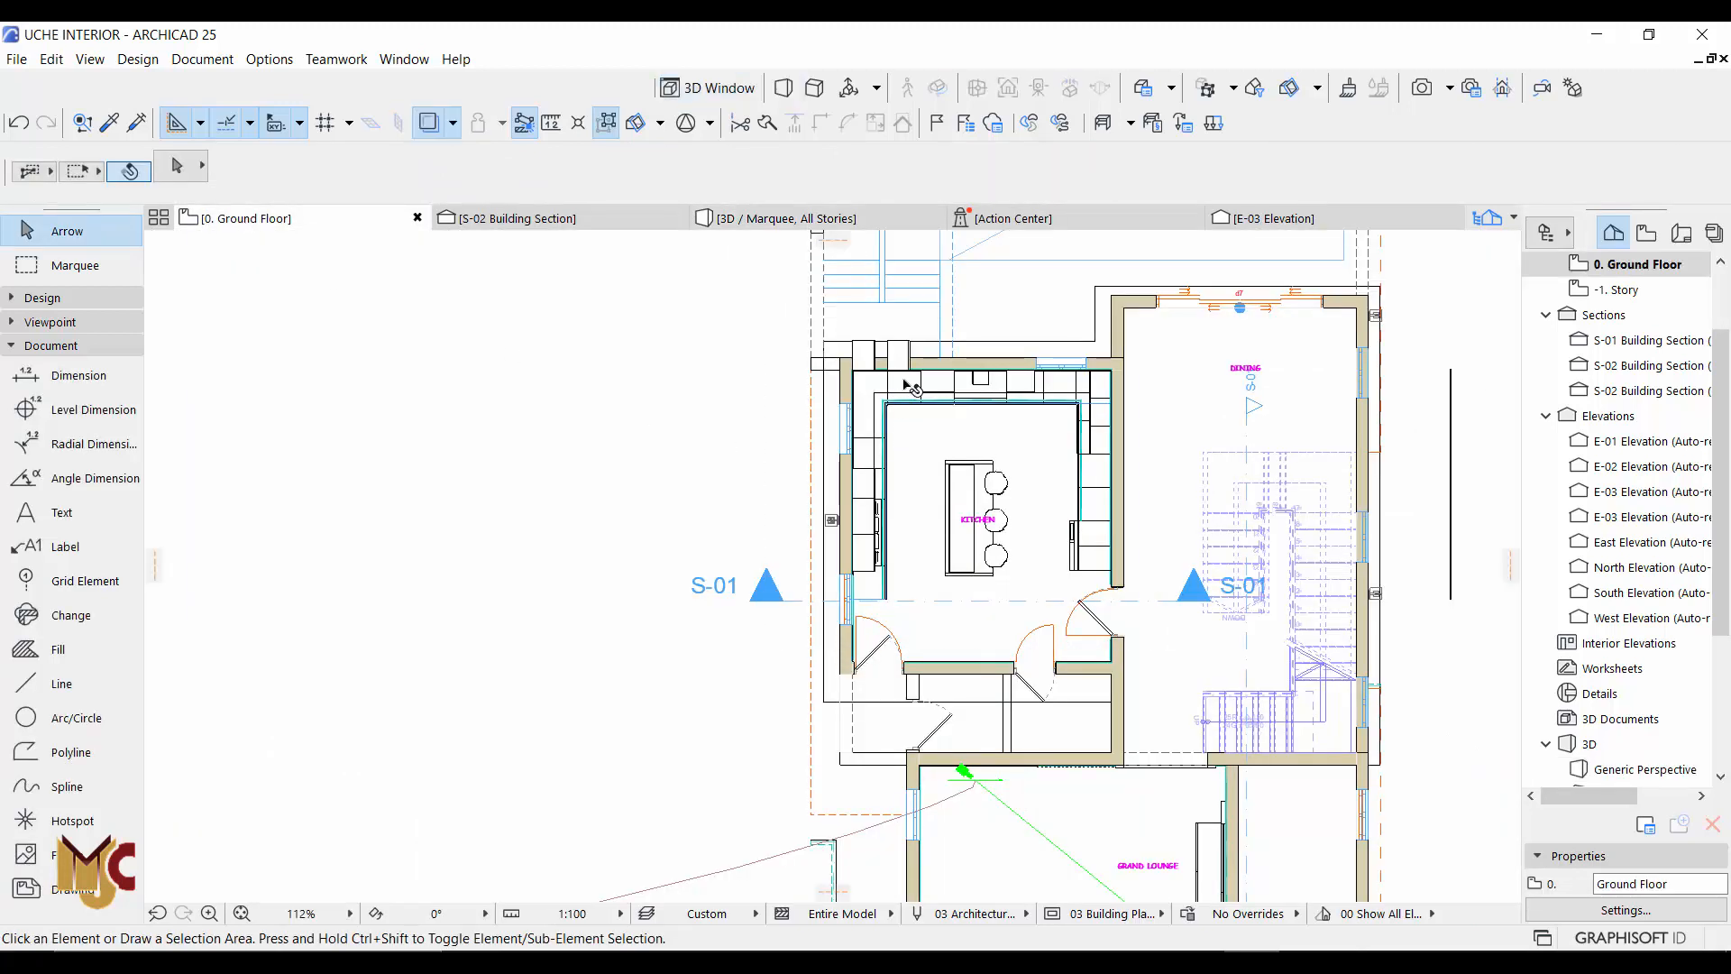
{"action": "scroll", "coordinate": [910, 386], "scroll_direction": "up", "scroll_amount": 10}
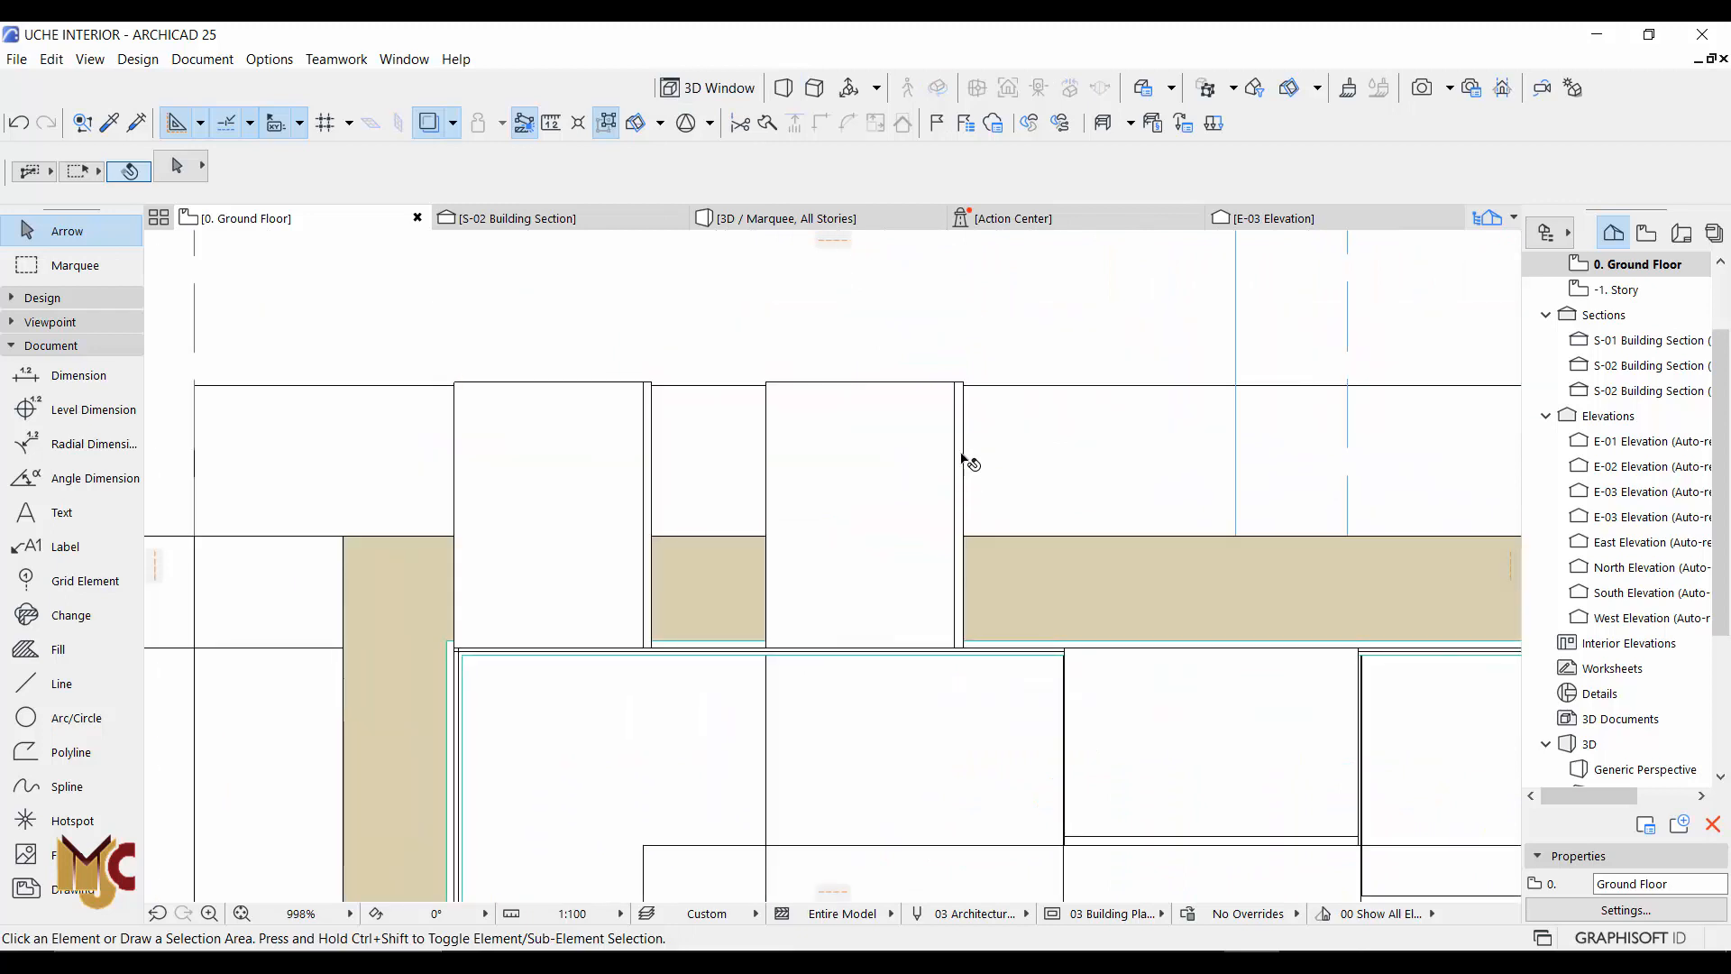
{"action": "left_click", "coordinate": [957, 404]}
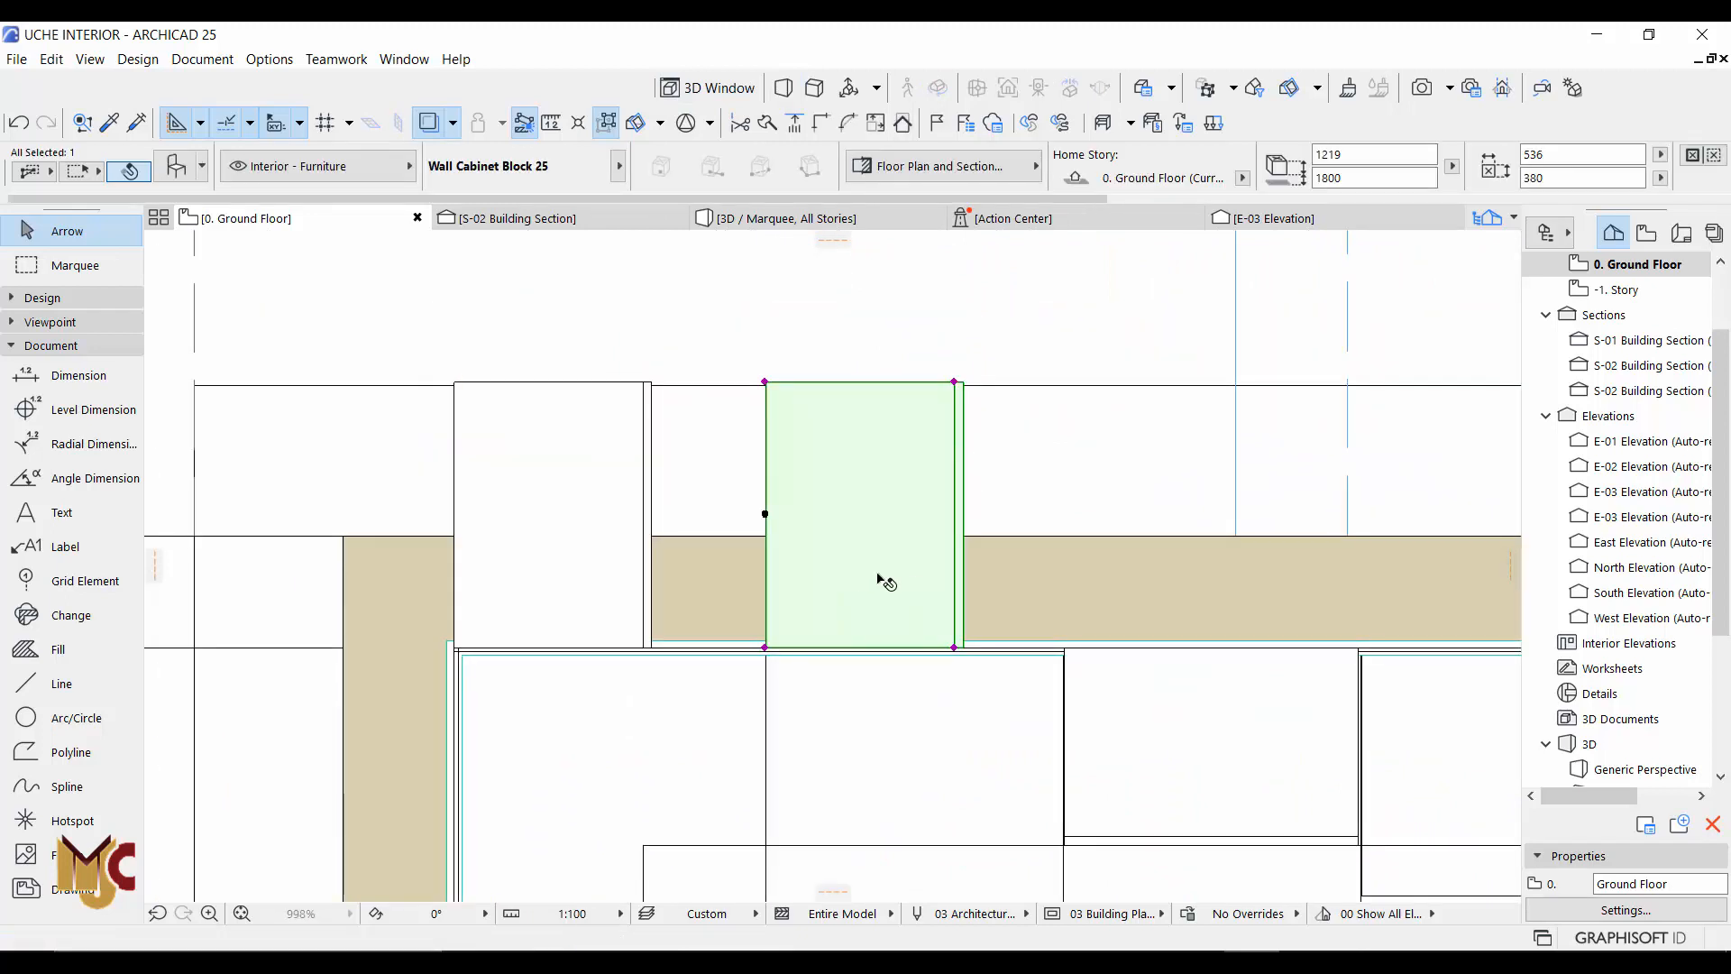
{"action": "key", "text": "ctrl+e"}
{"action": "left_click", "coordinate": [847, 574]}
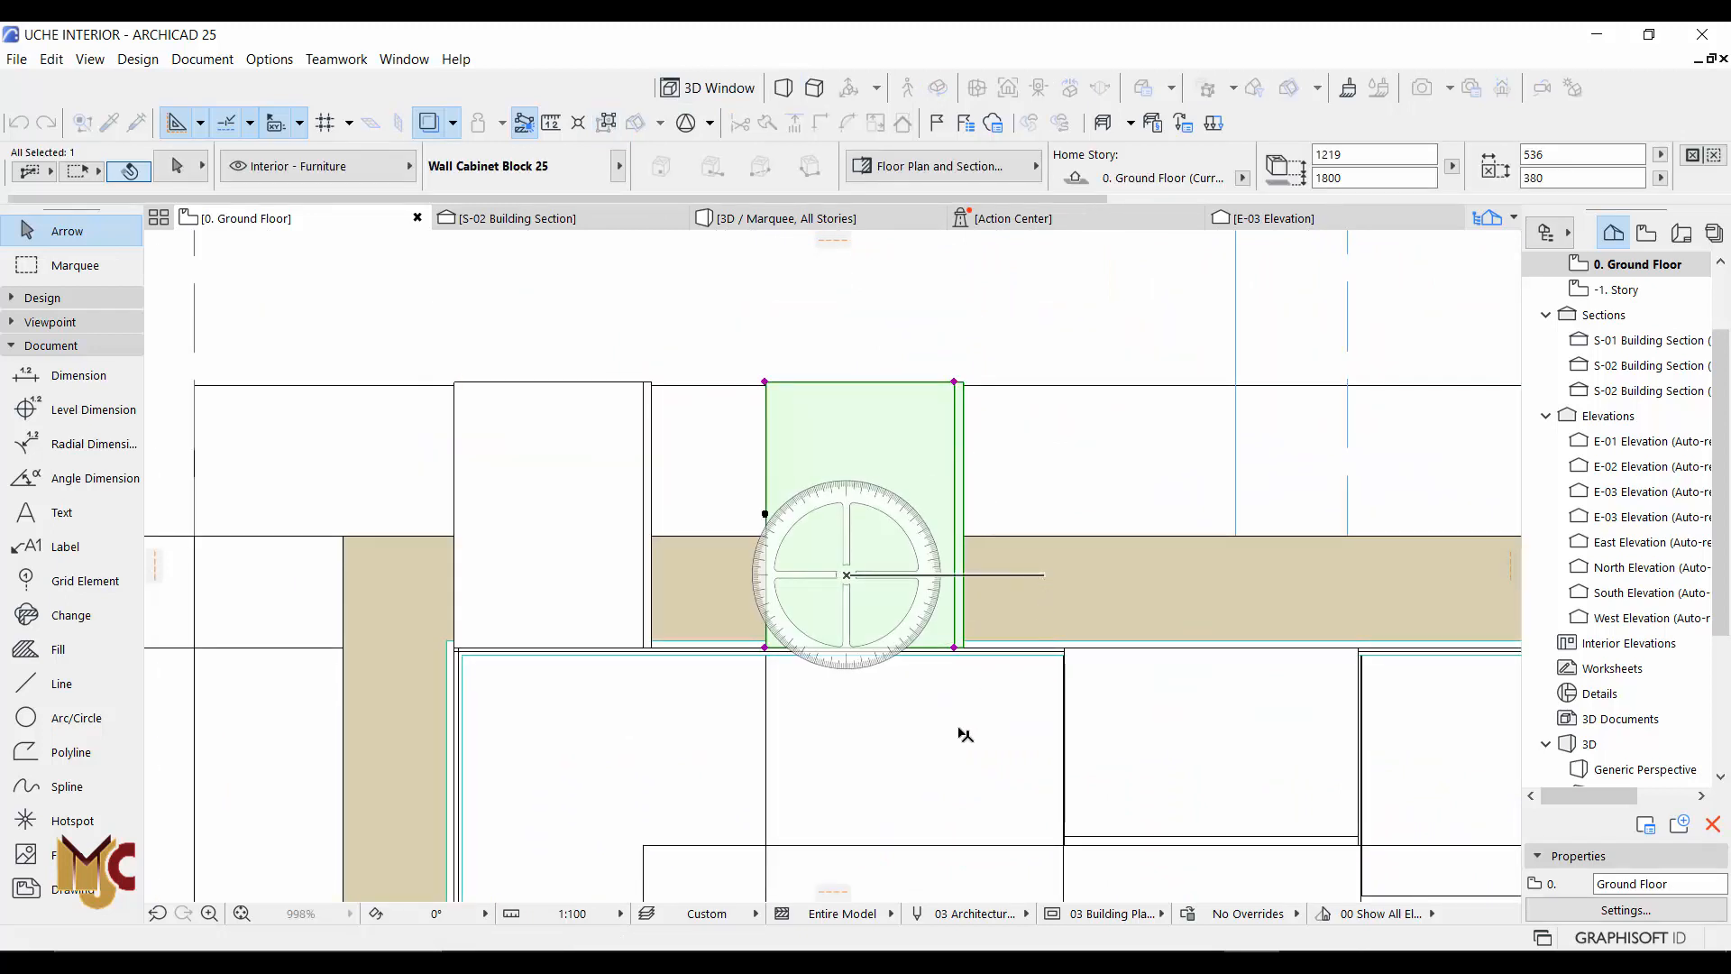
{"action": "left_click", "coordinate": [873, 810]}
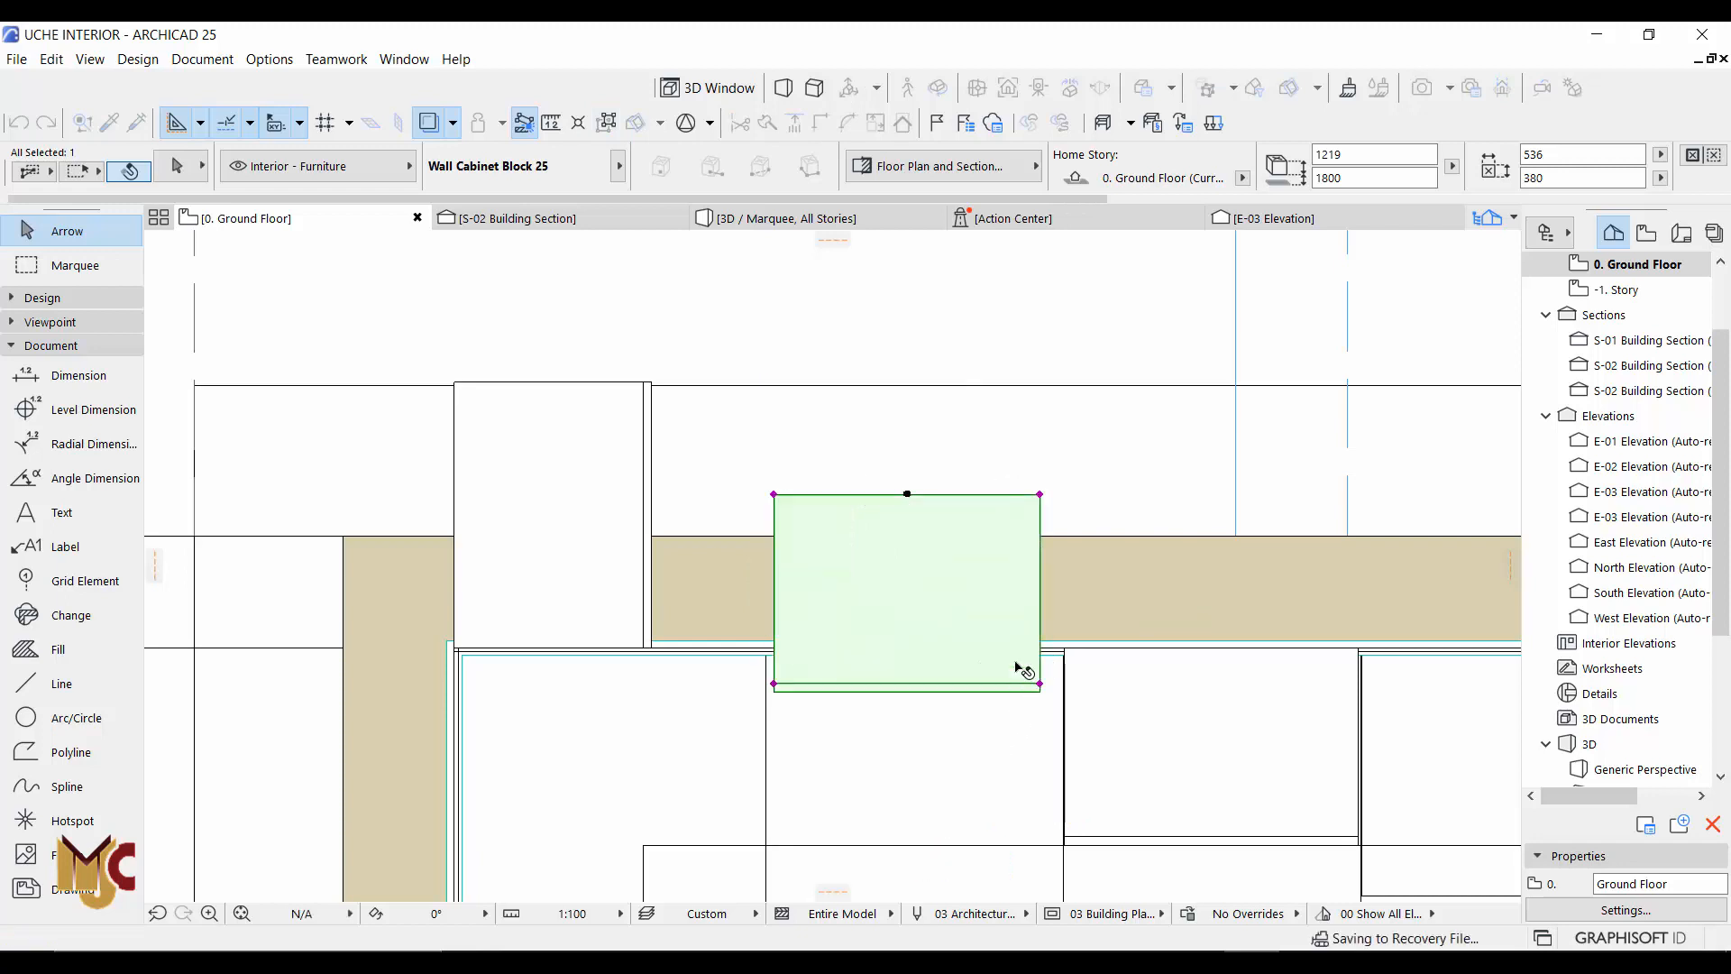
Move the rotated wall cabinet against the back wall beside its neighbour and stretch its carcass width to 601
{"action": "key", "text": "ctrl+d"}
{"action": "left_click", "coordinate": [1040, 494]}
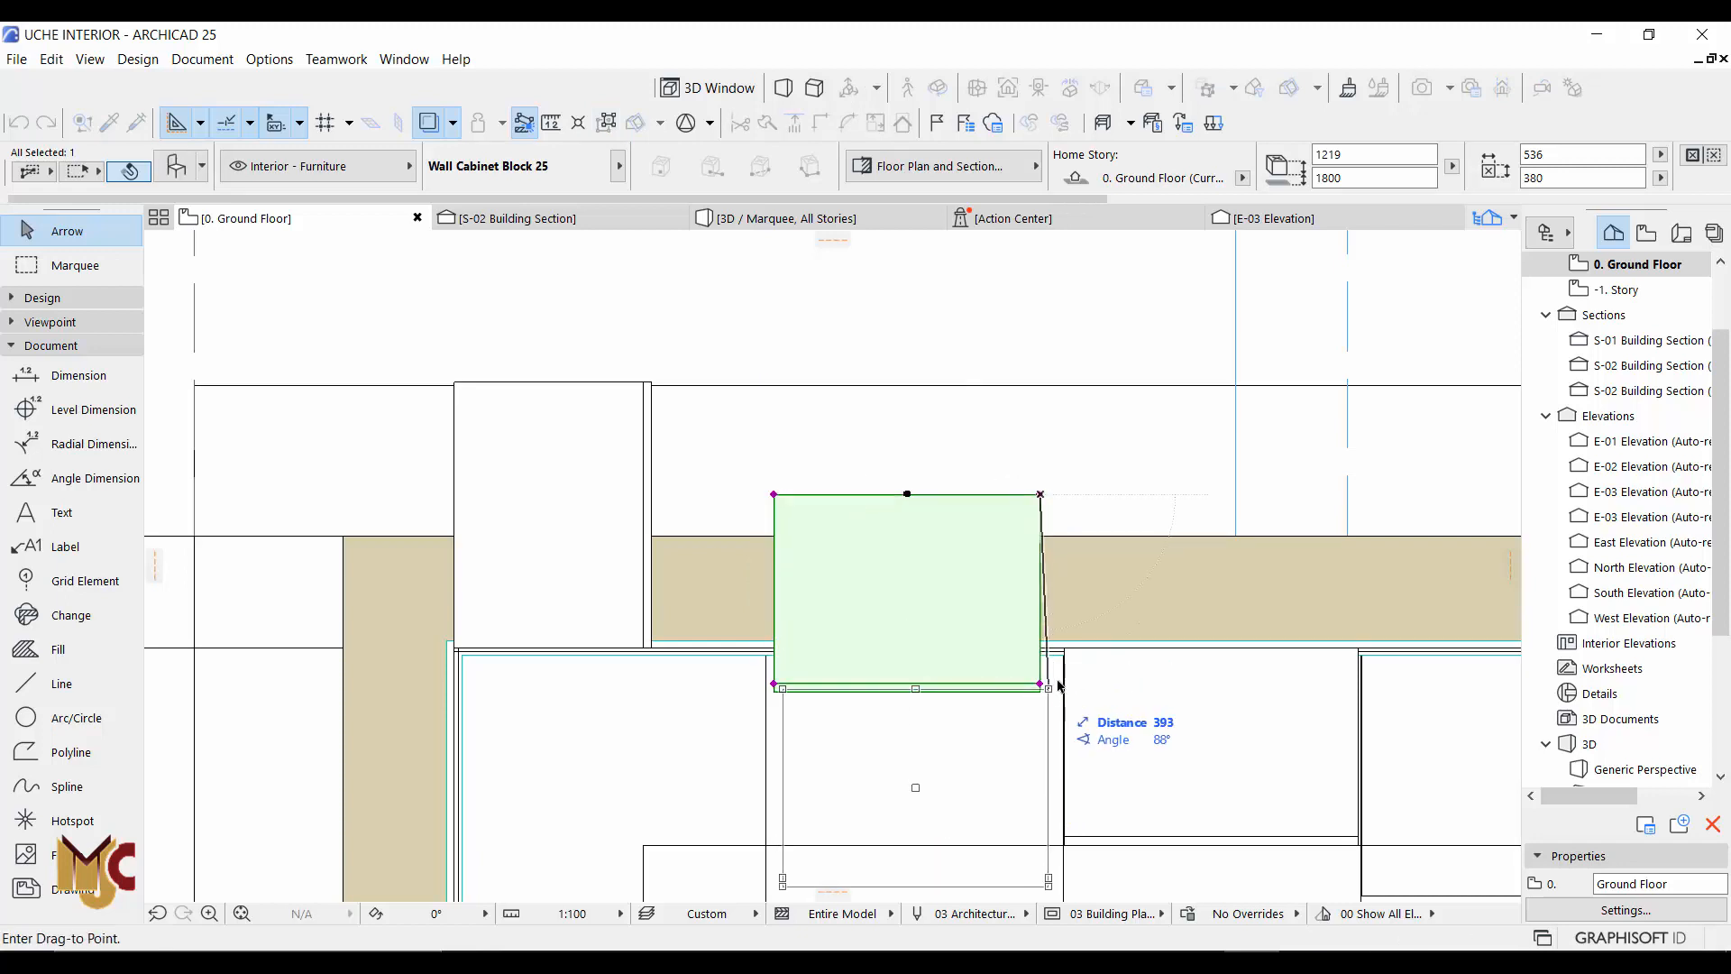
{"action": "left_click", "coordinate": [1064, 647]}
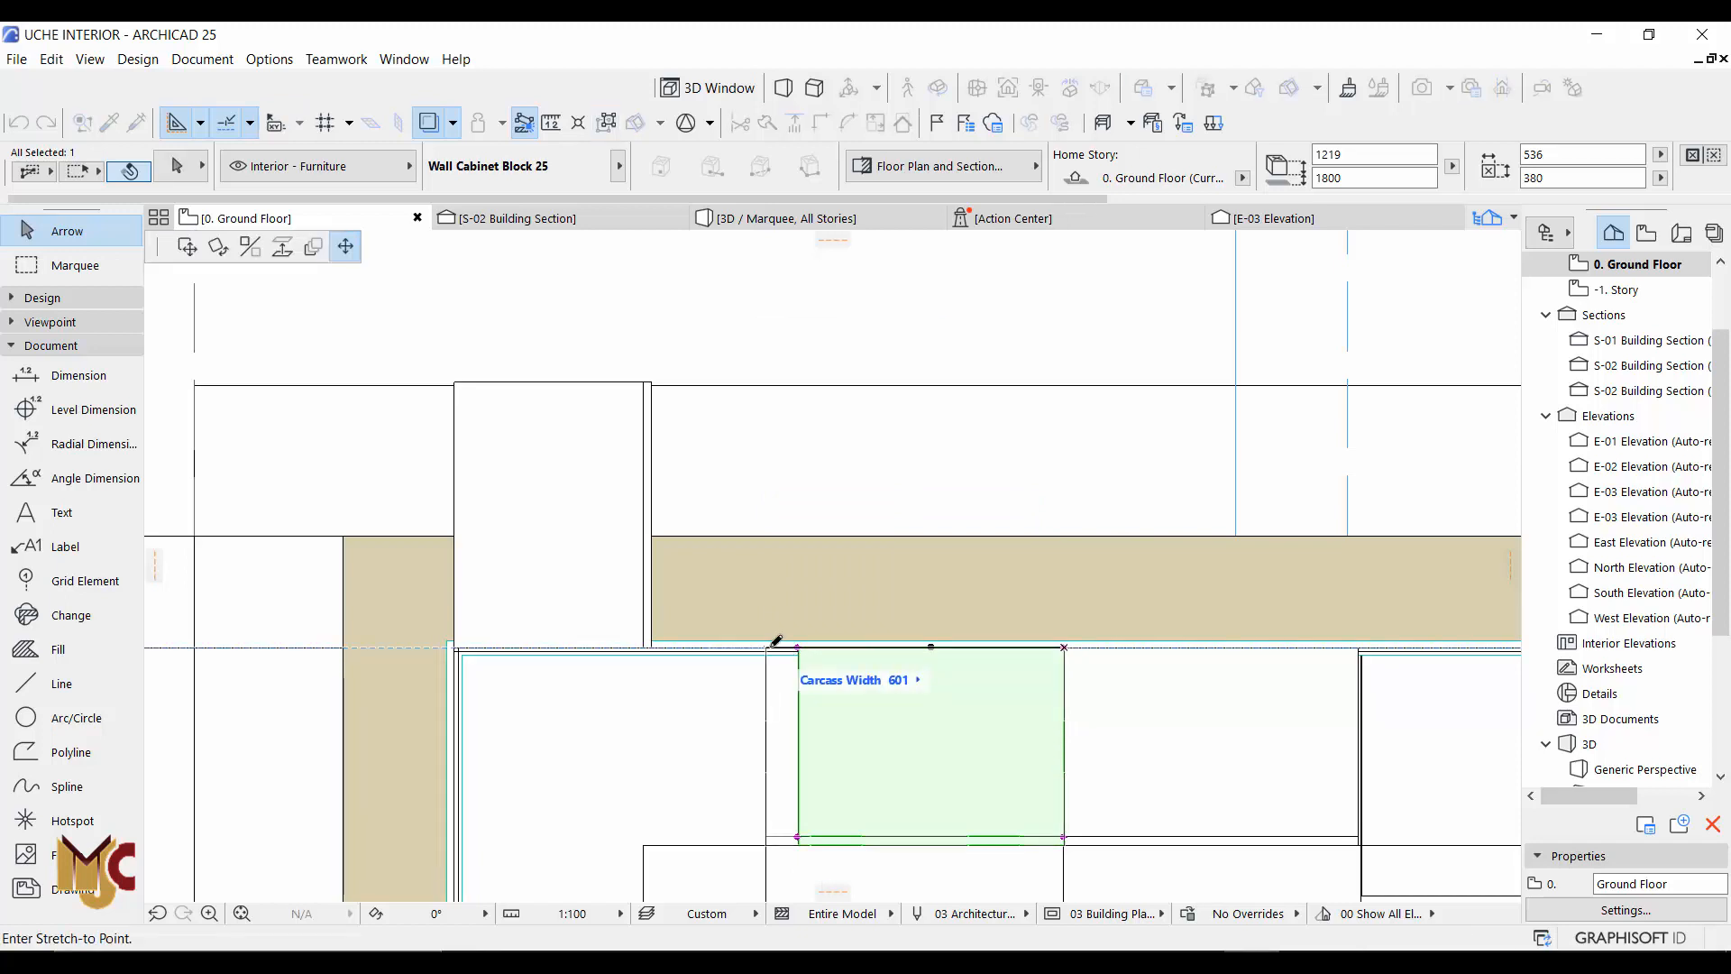
{"action": "left_click", "coordinate": [766, 651]}
Delete the other misplaced wall cabinet and place a copy of the realigned one 601 away toward the room corner
{"action": "left_click", "coordinate": [624, 412]}
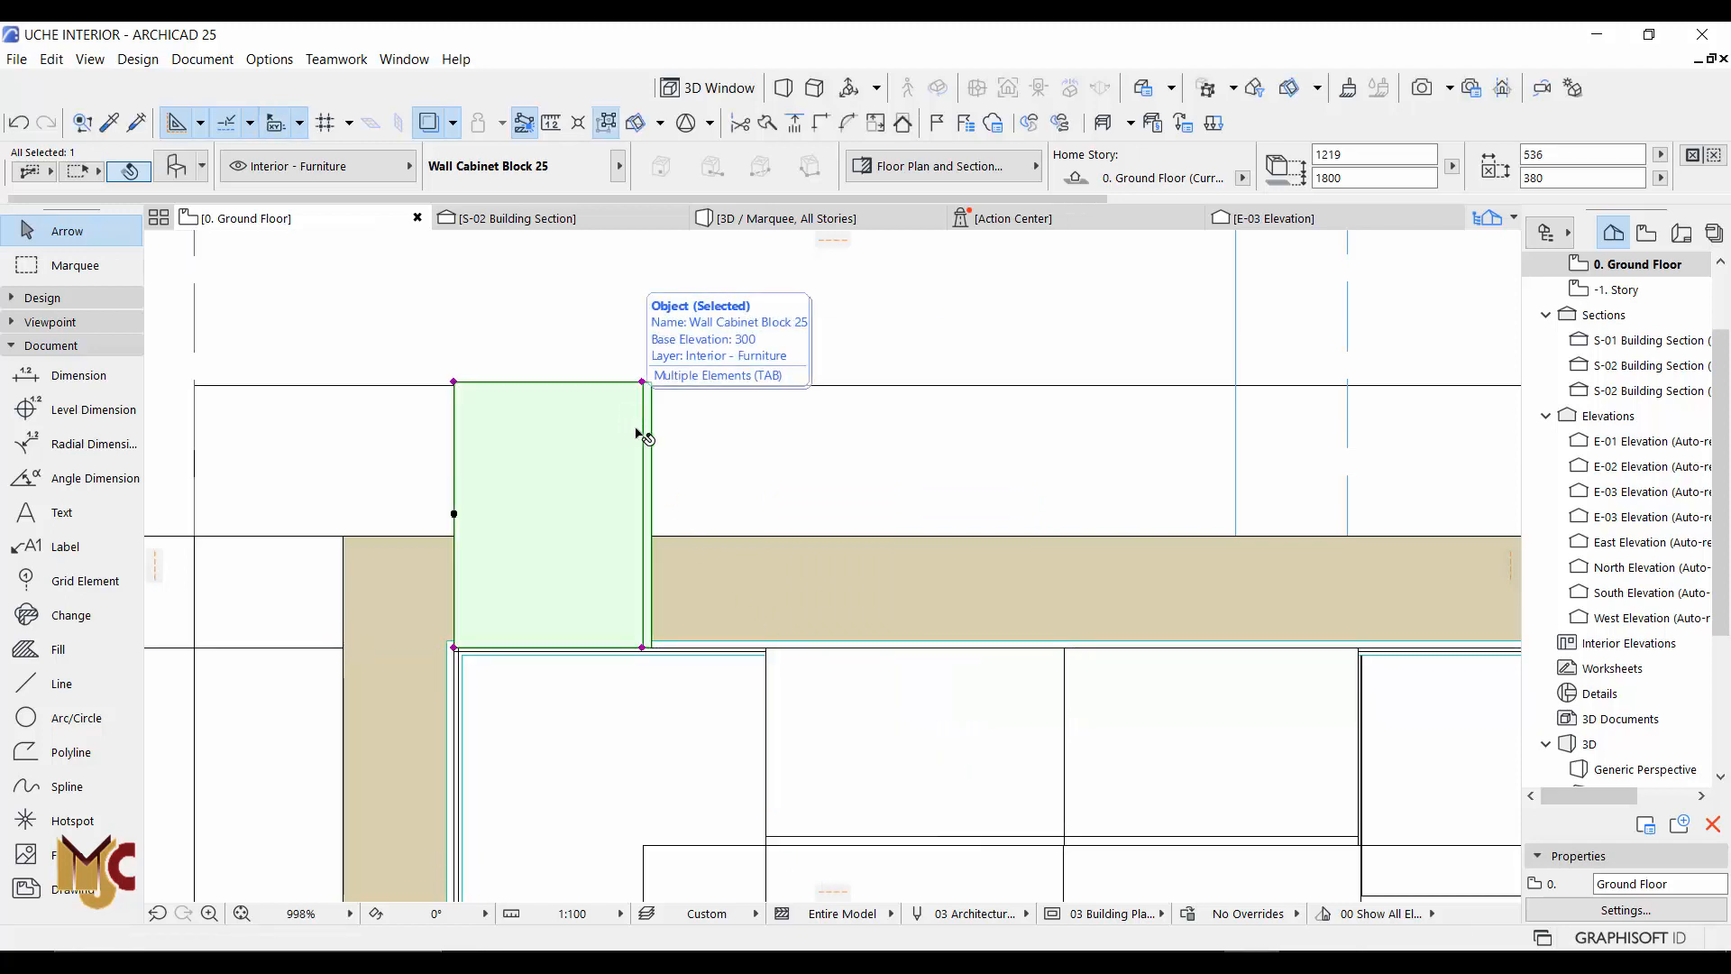
{"action": "key", "text": "Delete"}
{"action": "left_click", "coordinate": [795, 760]}
{"action": "key", "text": "ctrl+d"}
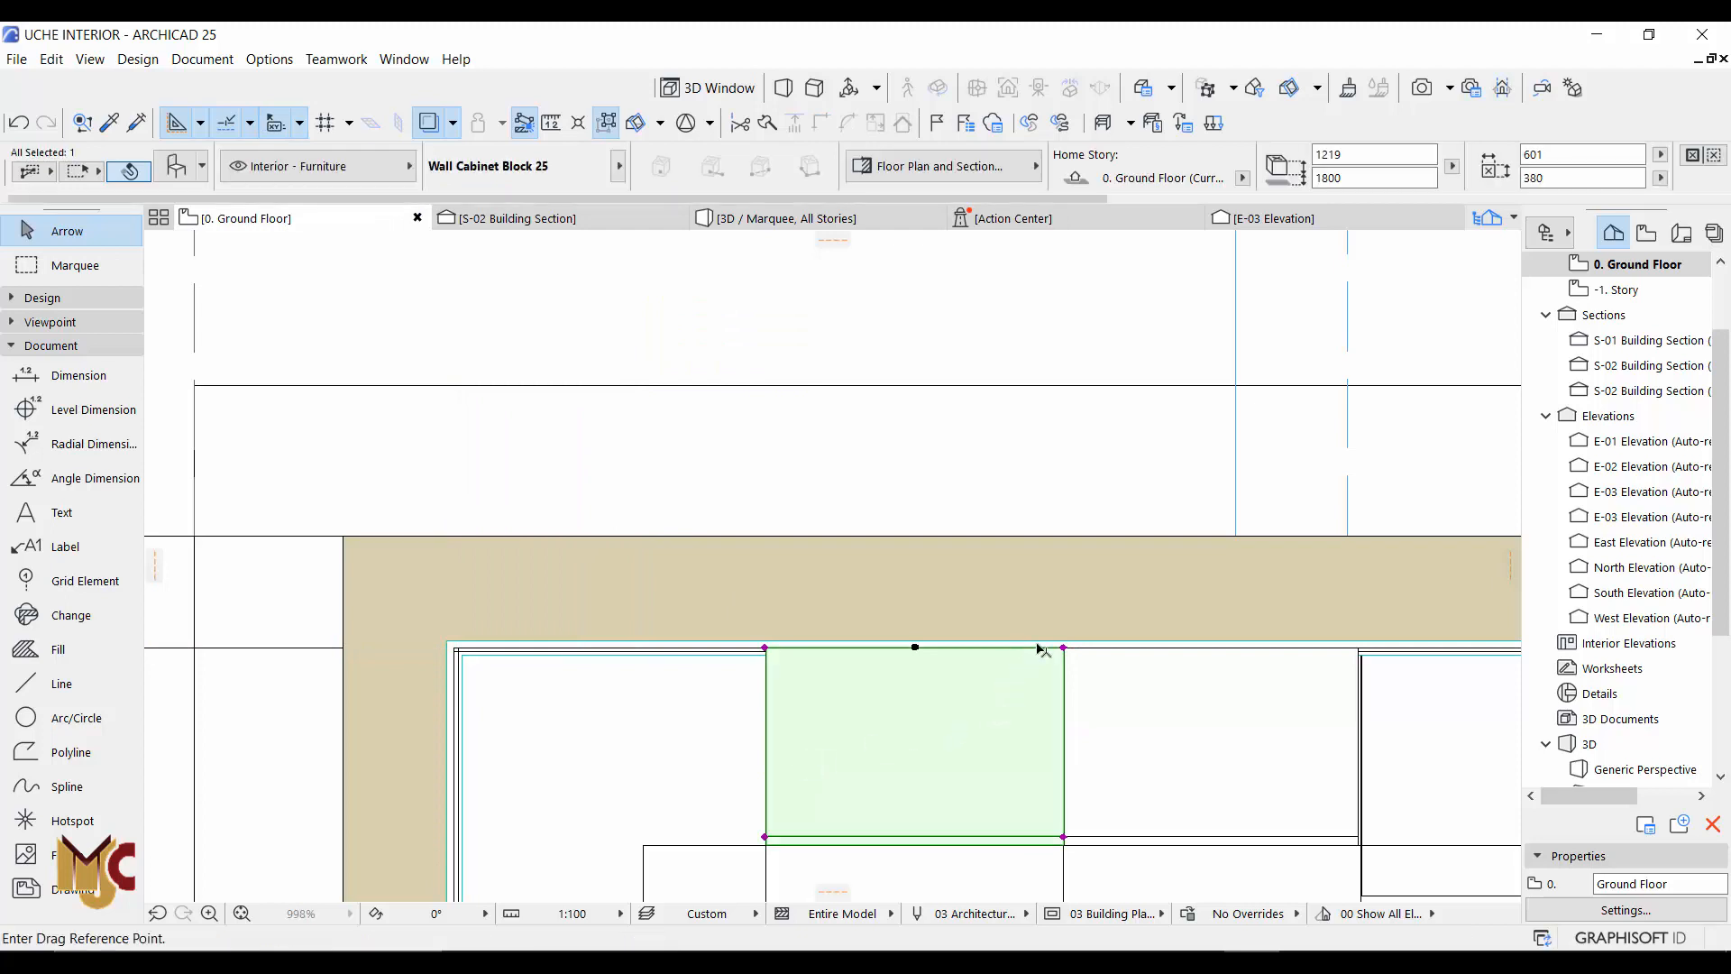
{"action": "key", "text": "ctrl"}
{"action": "left_click", "coordinate": [1063, 647]}
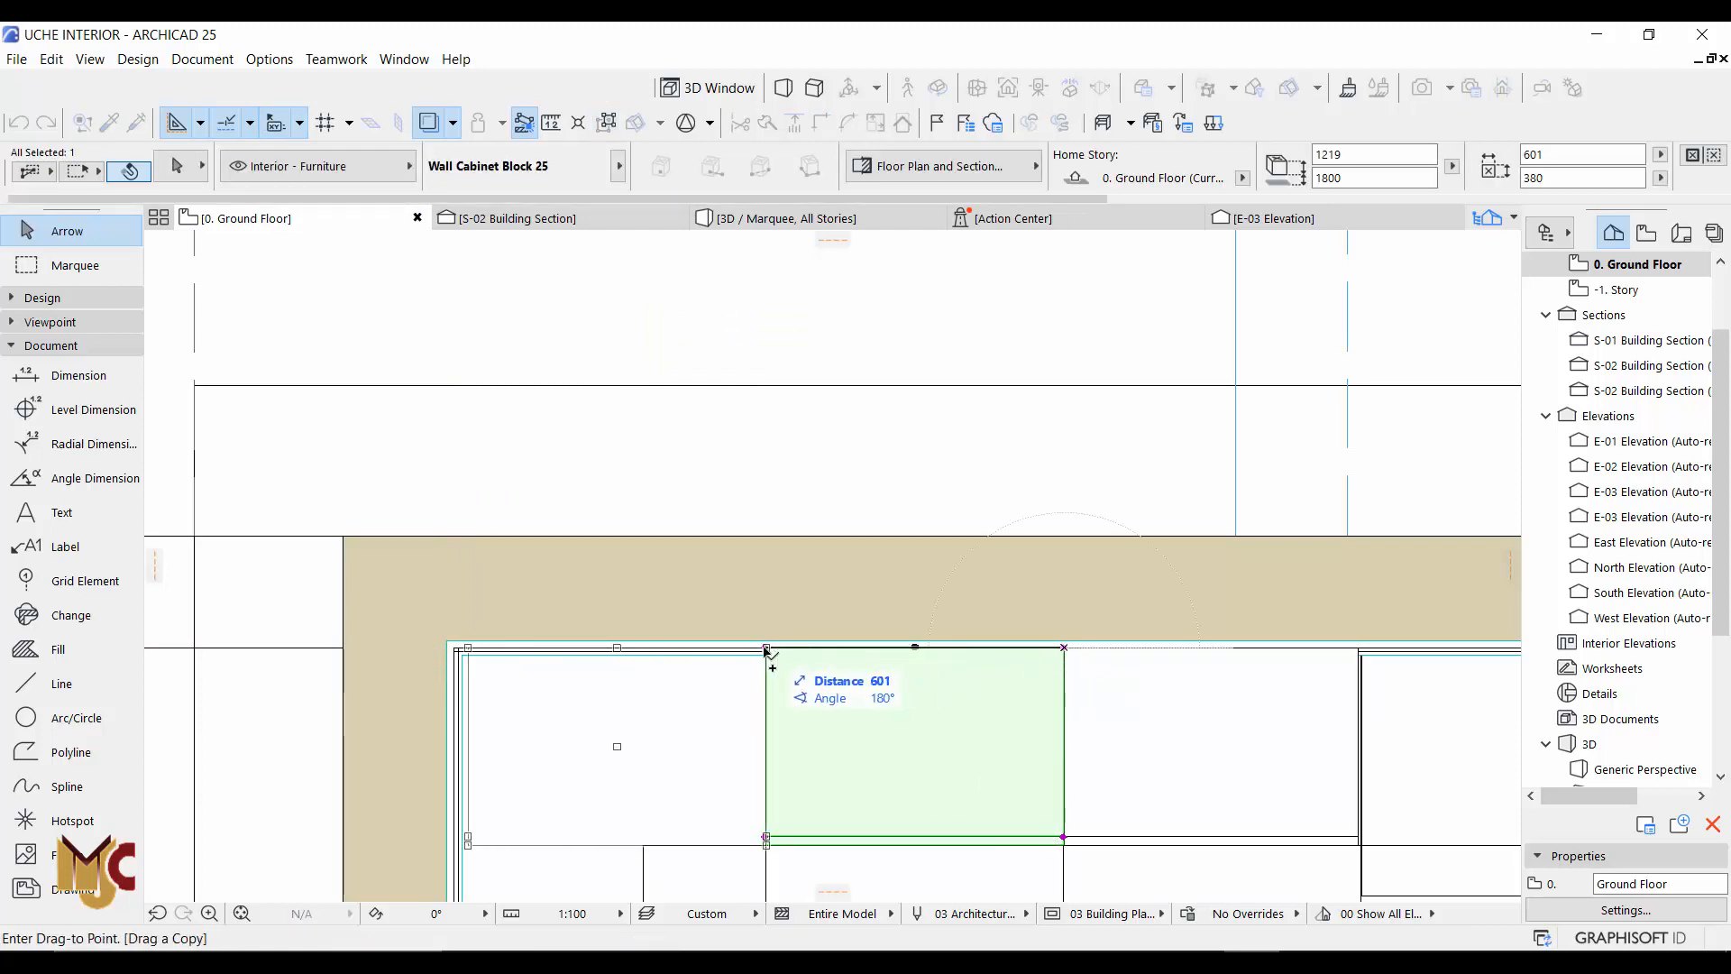
{"action": "left_click", "coordinate": [765, 648]}
Check the replaced back-wall upper cabinets in the 3D view
{"action": "key", "text": "F3"}
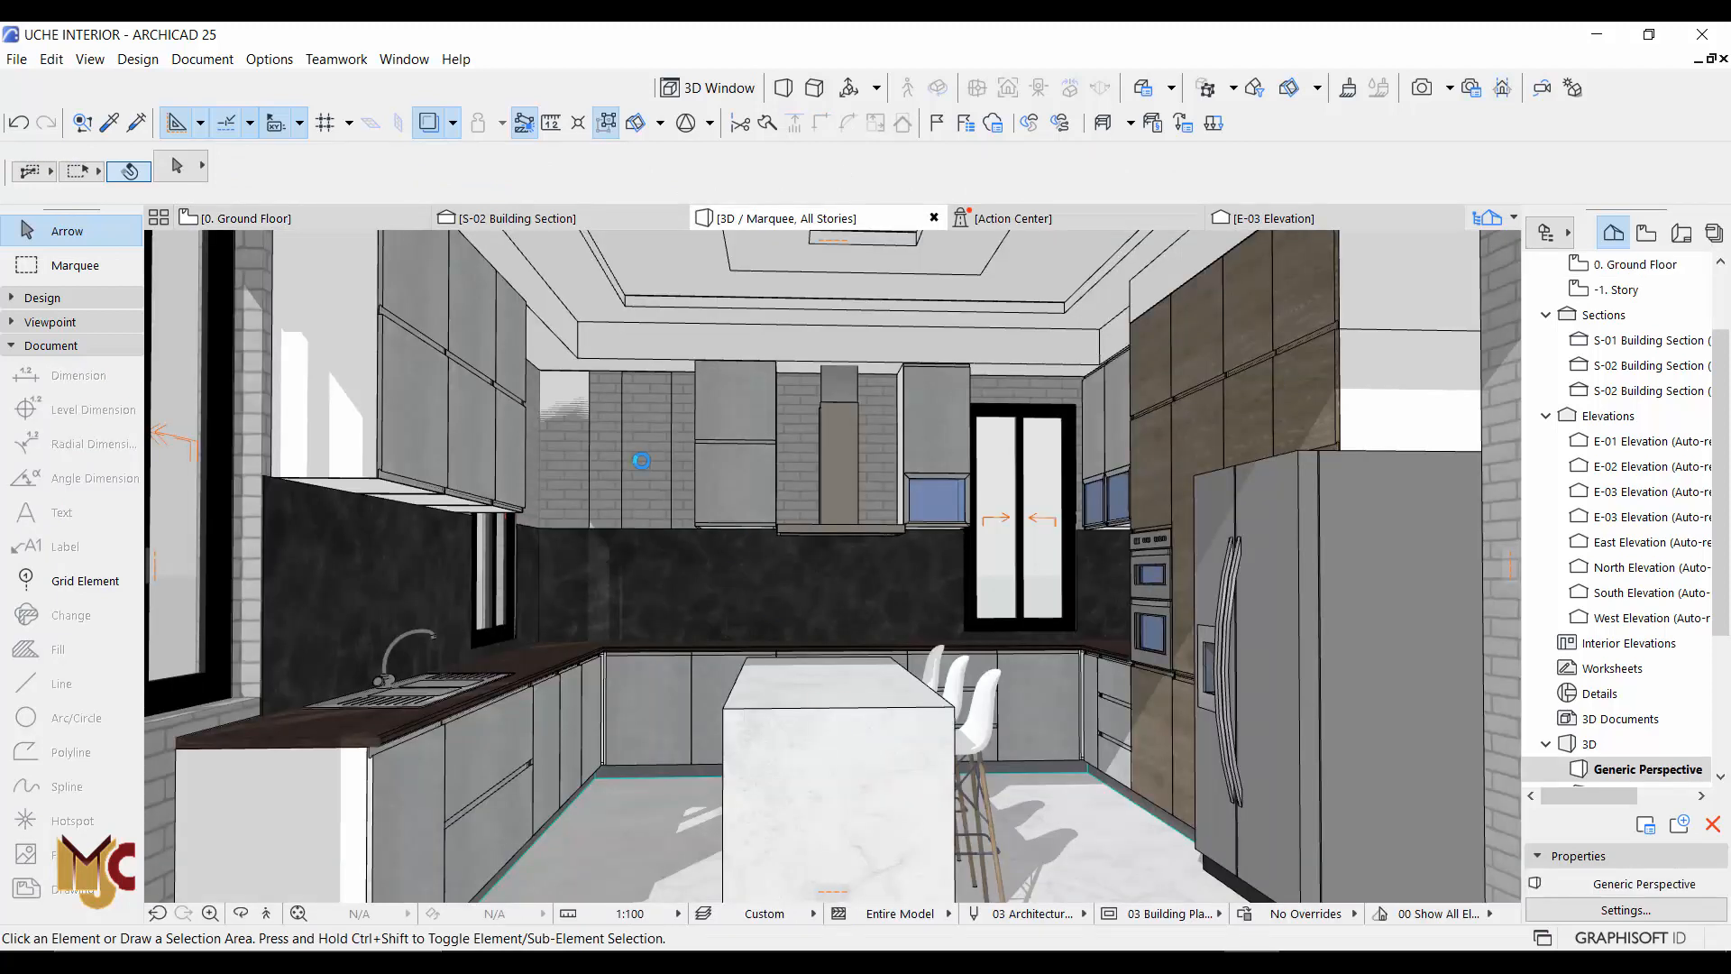
{"action": "scroll", "coordinate": [659, 479], "scroll_direction": "up", "scroll_amount": 2}
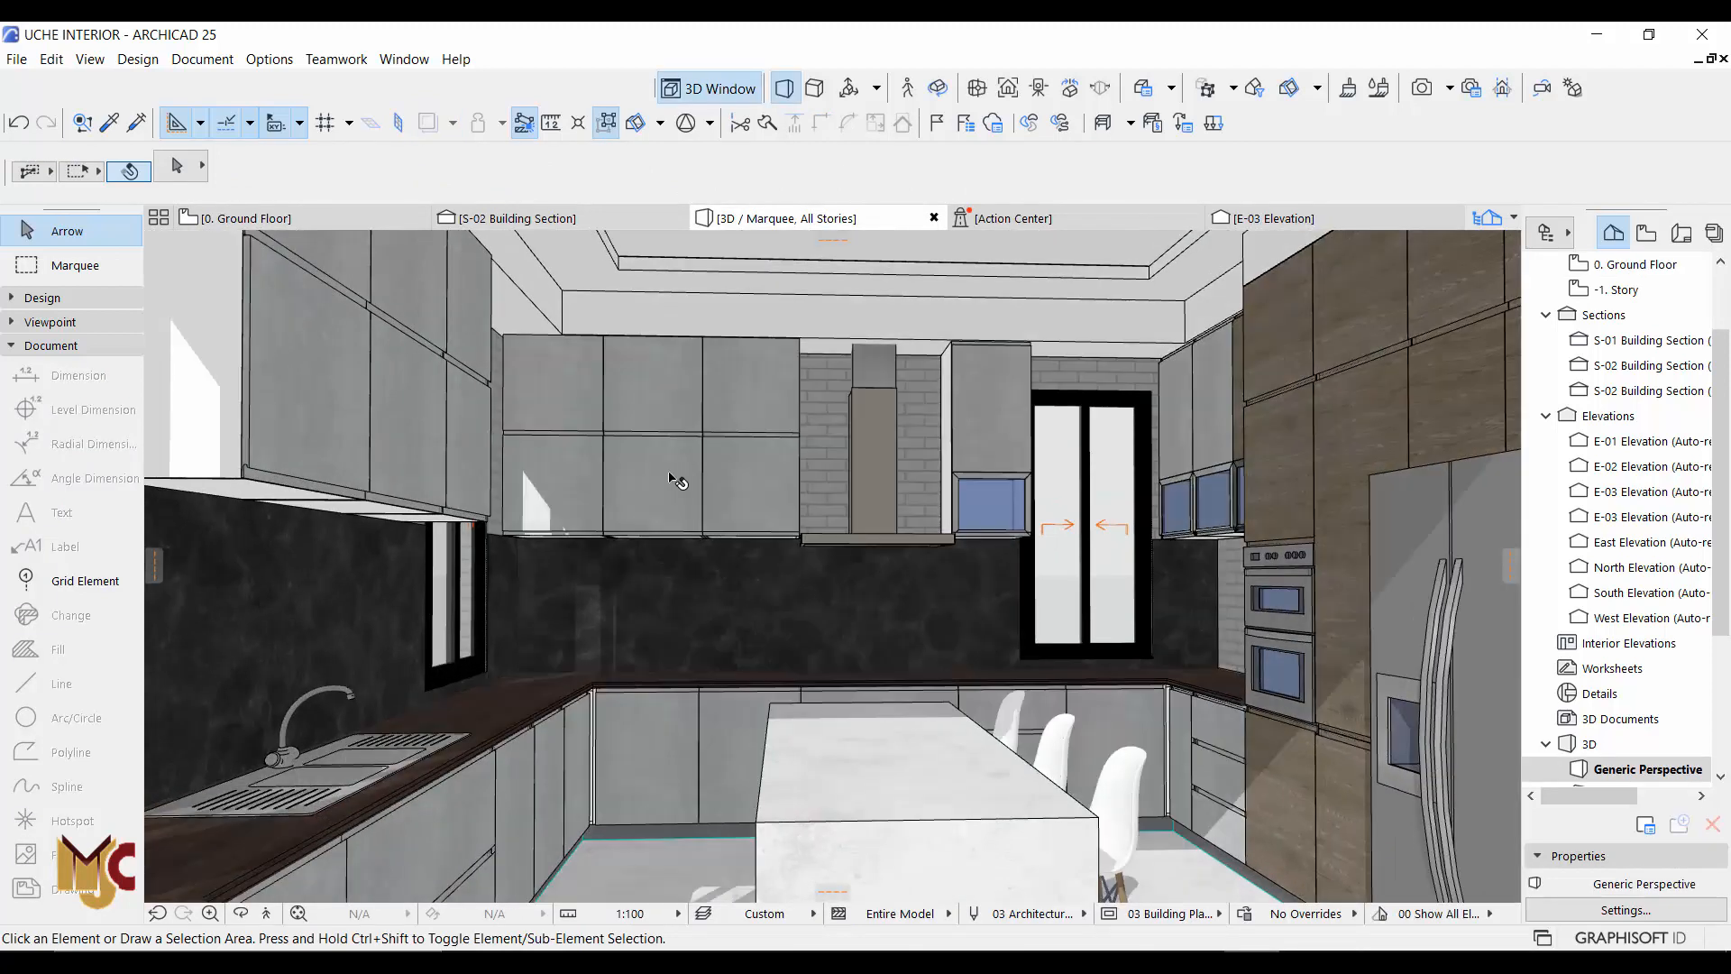
{"action": "scroll", "coordinate": [568, 479], "scroll_direction": "up", "scroll_amount": 5}
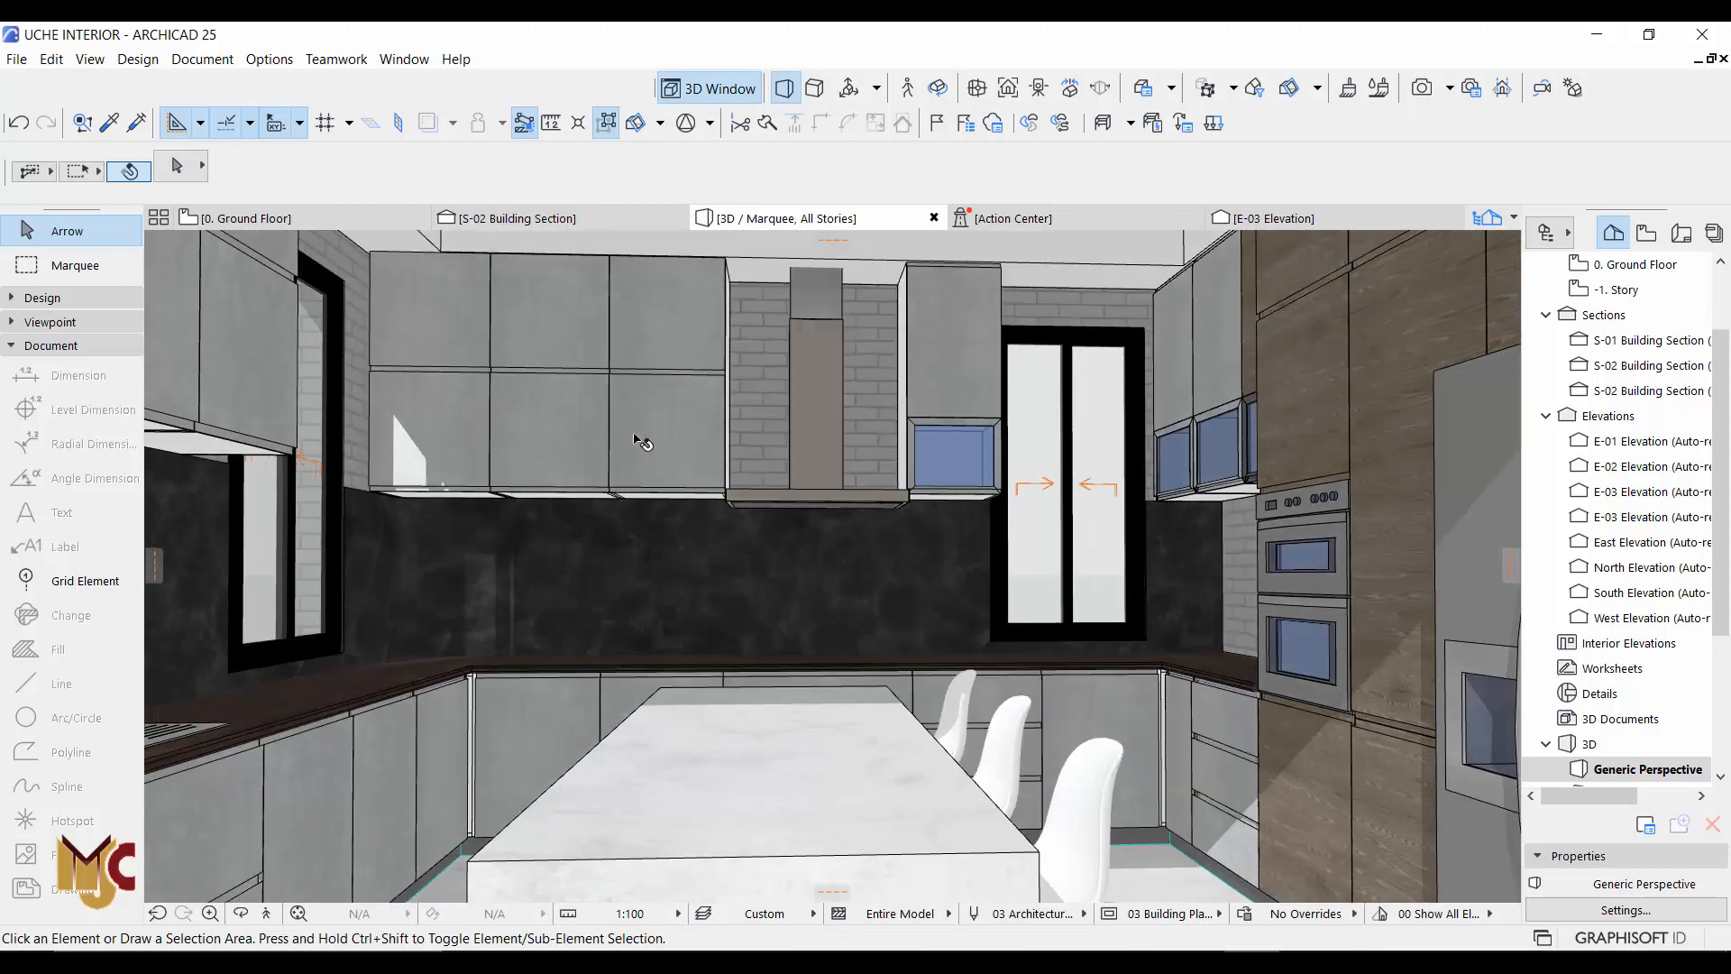
{"action": "left_click", "coordinate": [539, 436]}
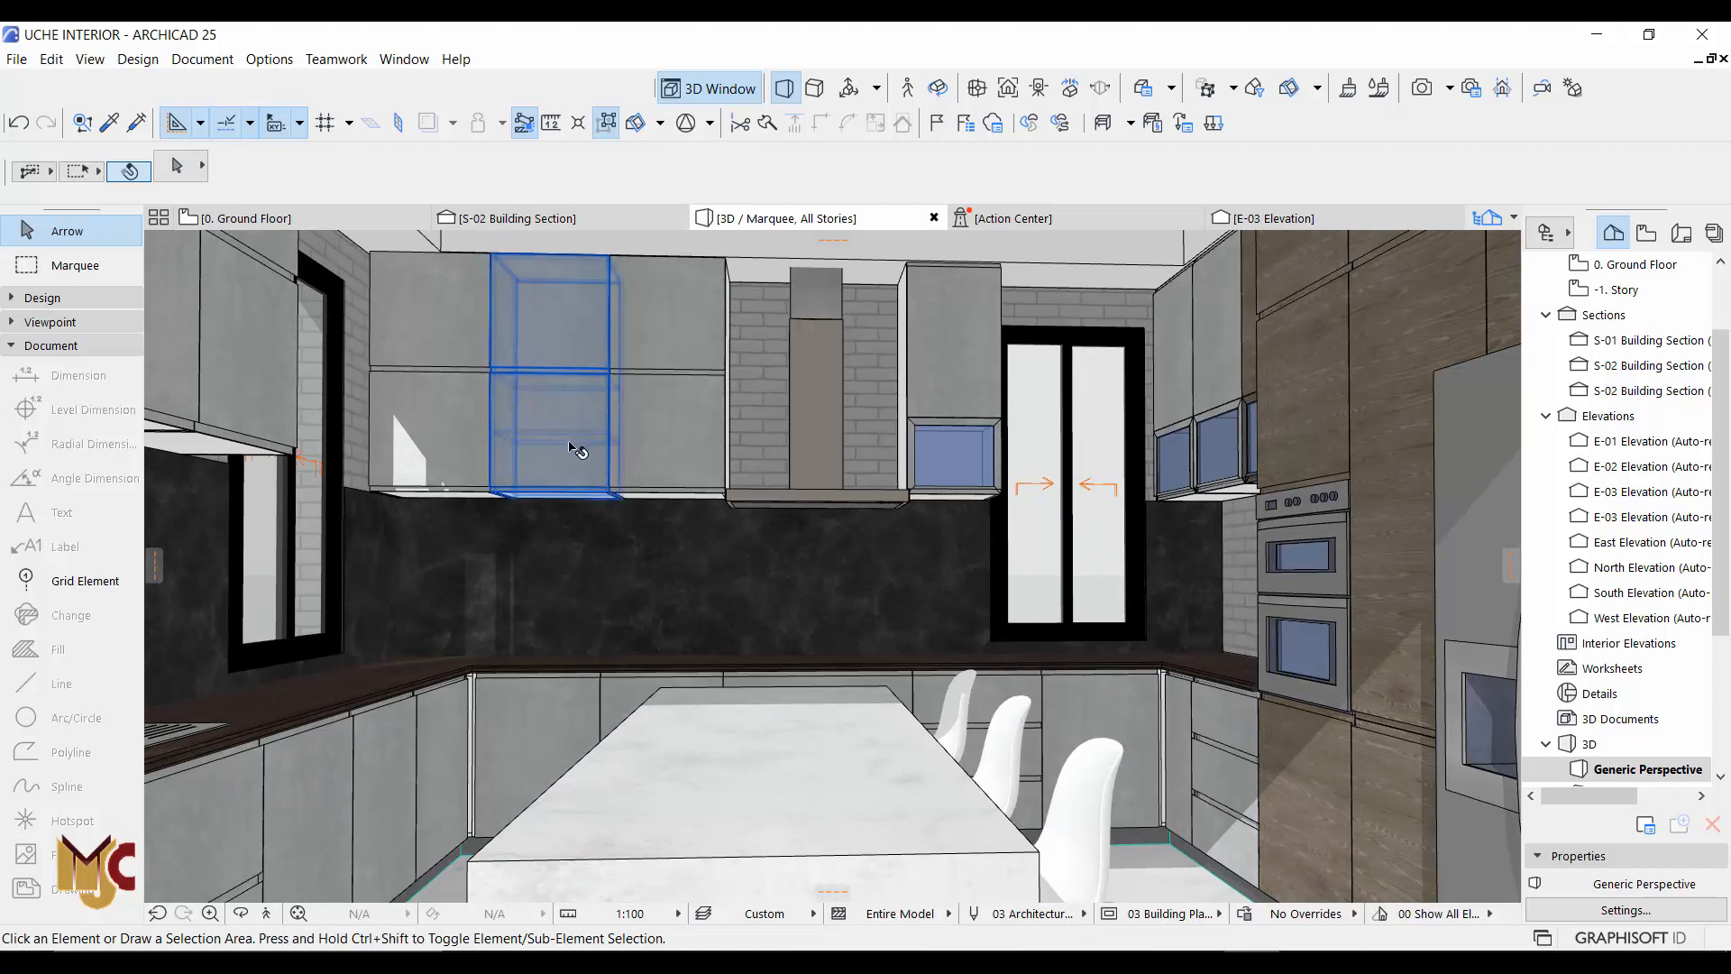
{"action": "key", "text": "Escape"}
{"action": "scroll", "coordinate": [655, 462], "scroll_direction": "down", "scroll_amount": 1}
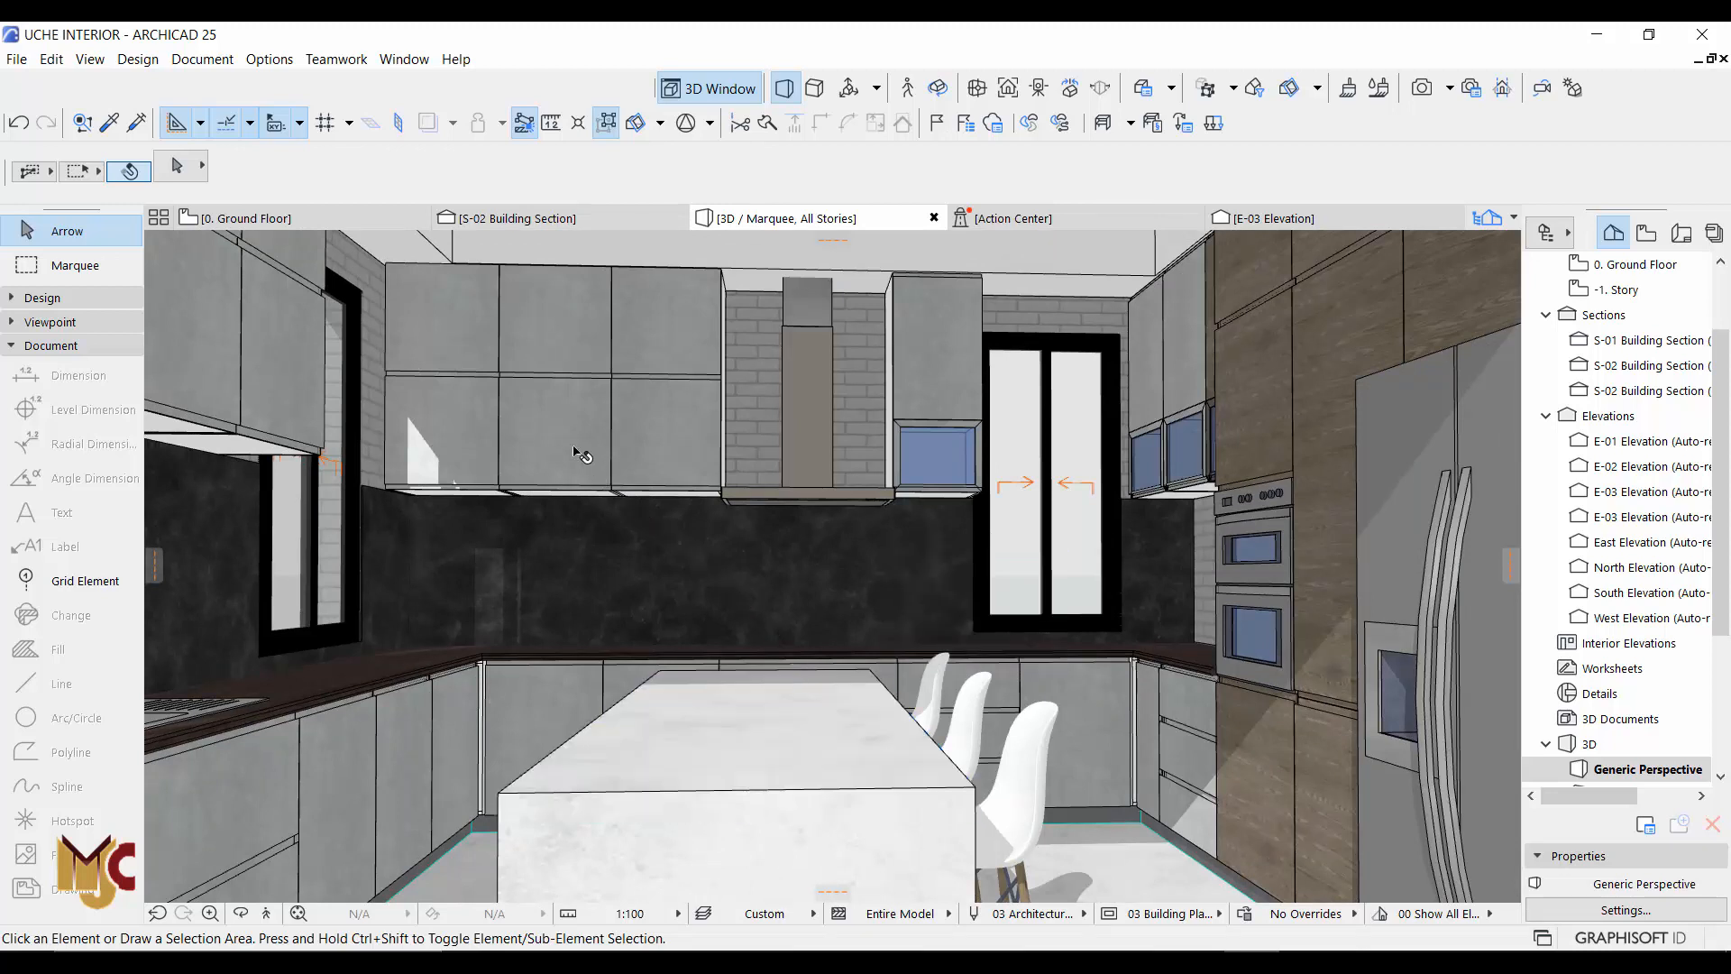
Select the two upper cabinets nearest the room corner in 3D and display the kitchen area on the Ground Floor plan
{"action": "left_click", "coordinate": [468, 445]}
{"action": "left_click", "coordinate": [469, 442], "text": "shift"}
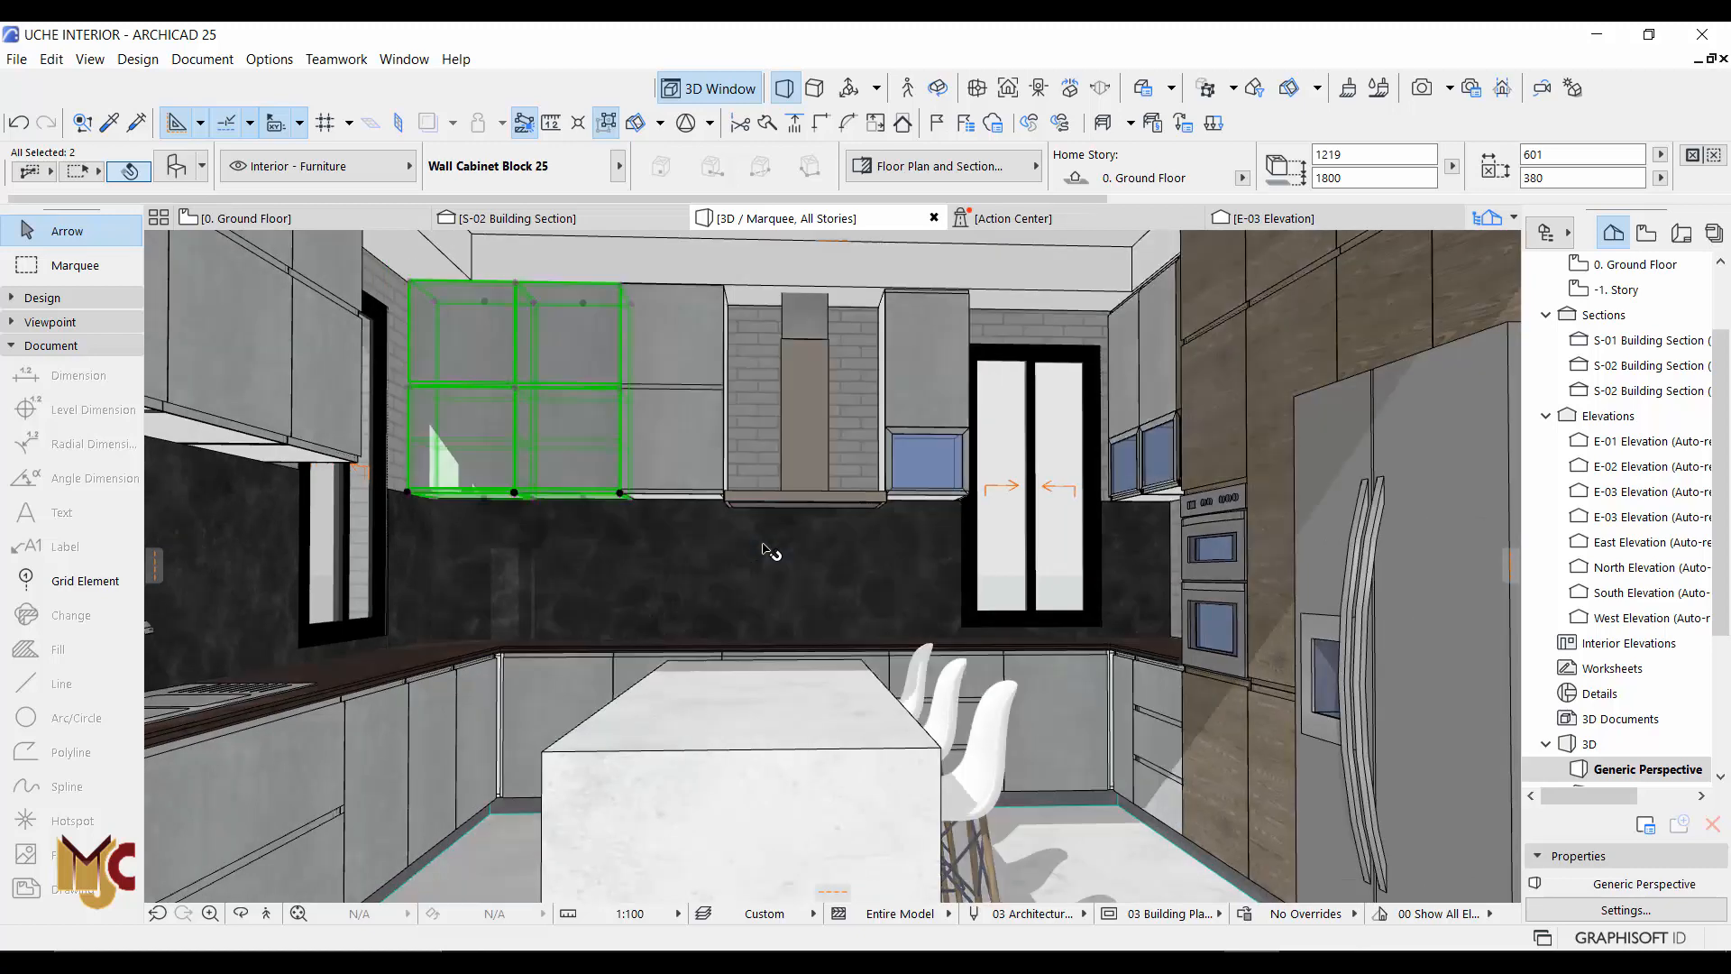
{"action": "scroll", "coordinate": [766, 550], "scroll_direction": "down", "scroll_amount": 3}
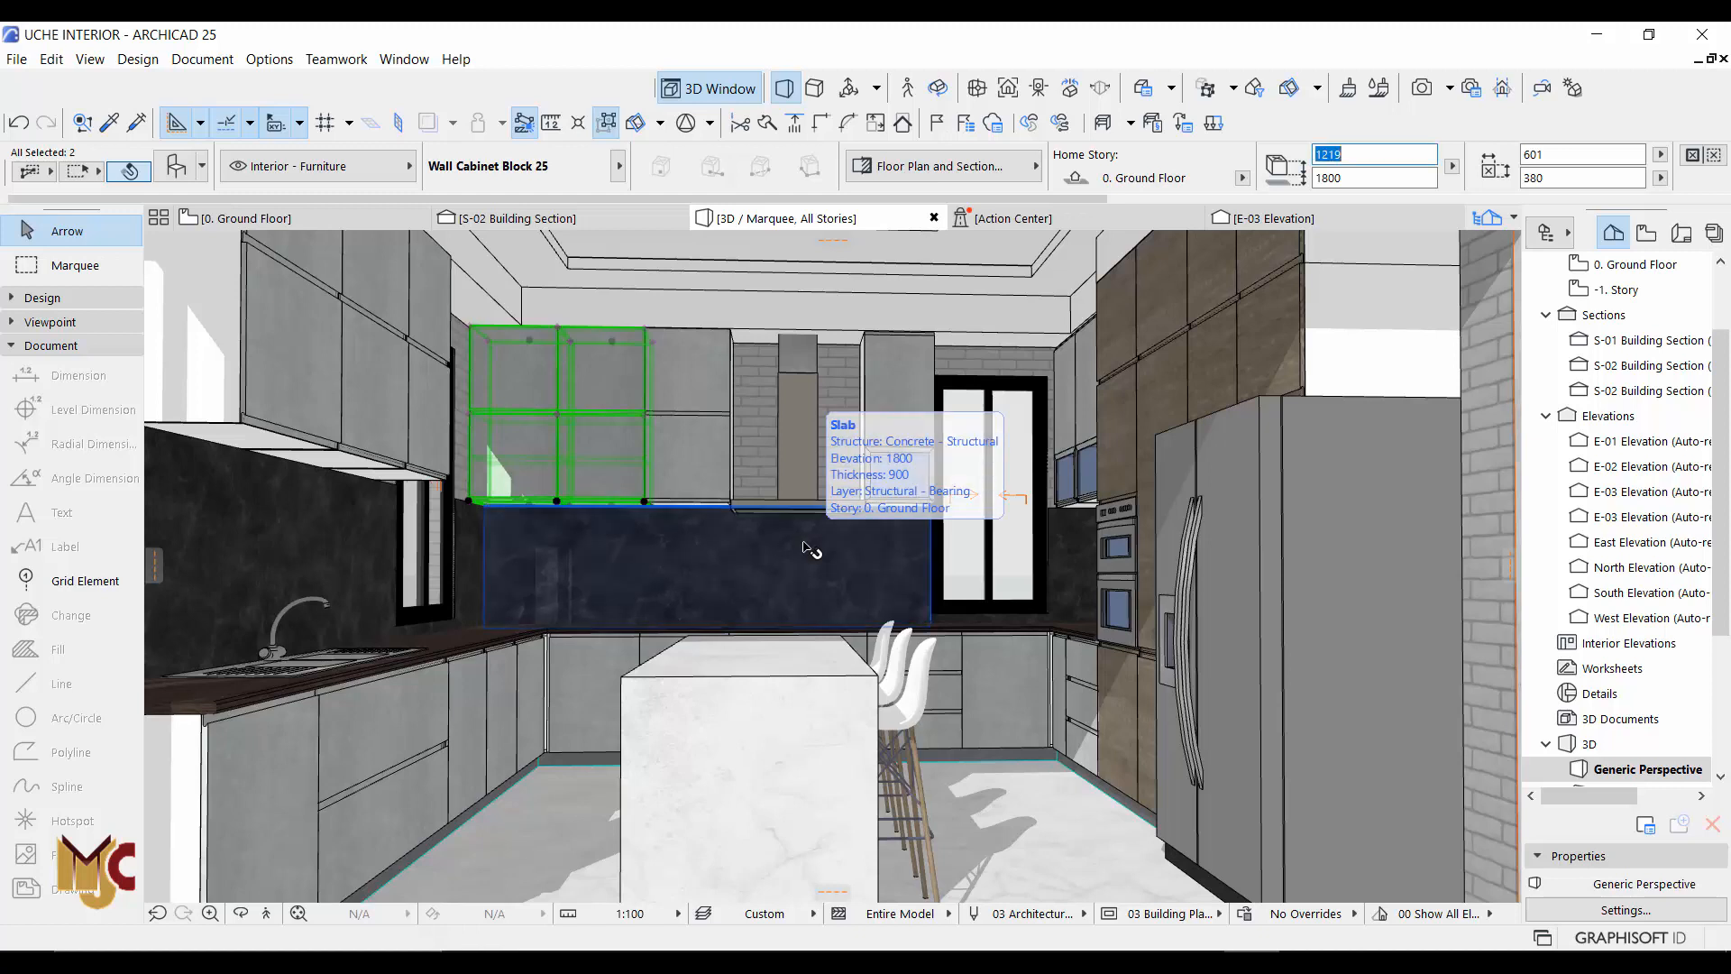
{"action": "scroll", "coordinate": [856, 554], "scroll_direction": "down", "scroll_amount": 2}
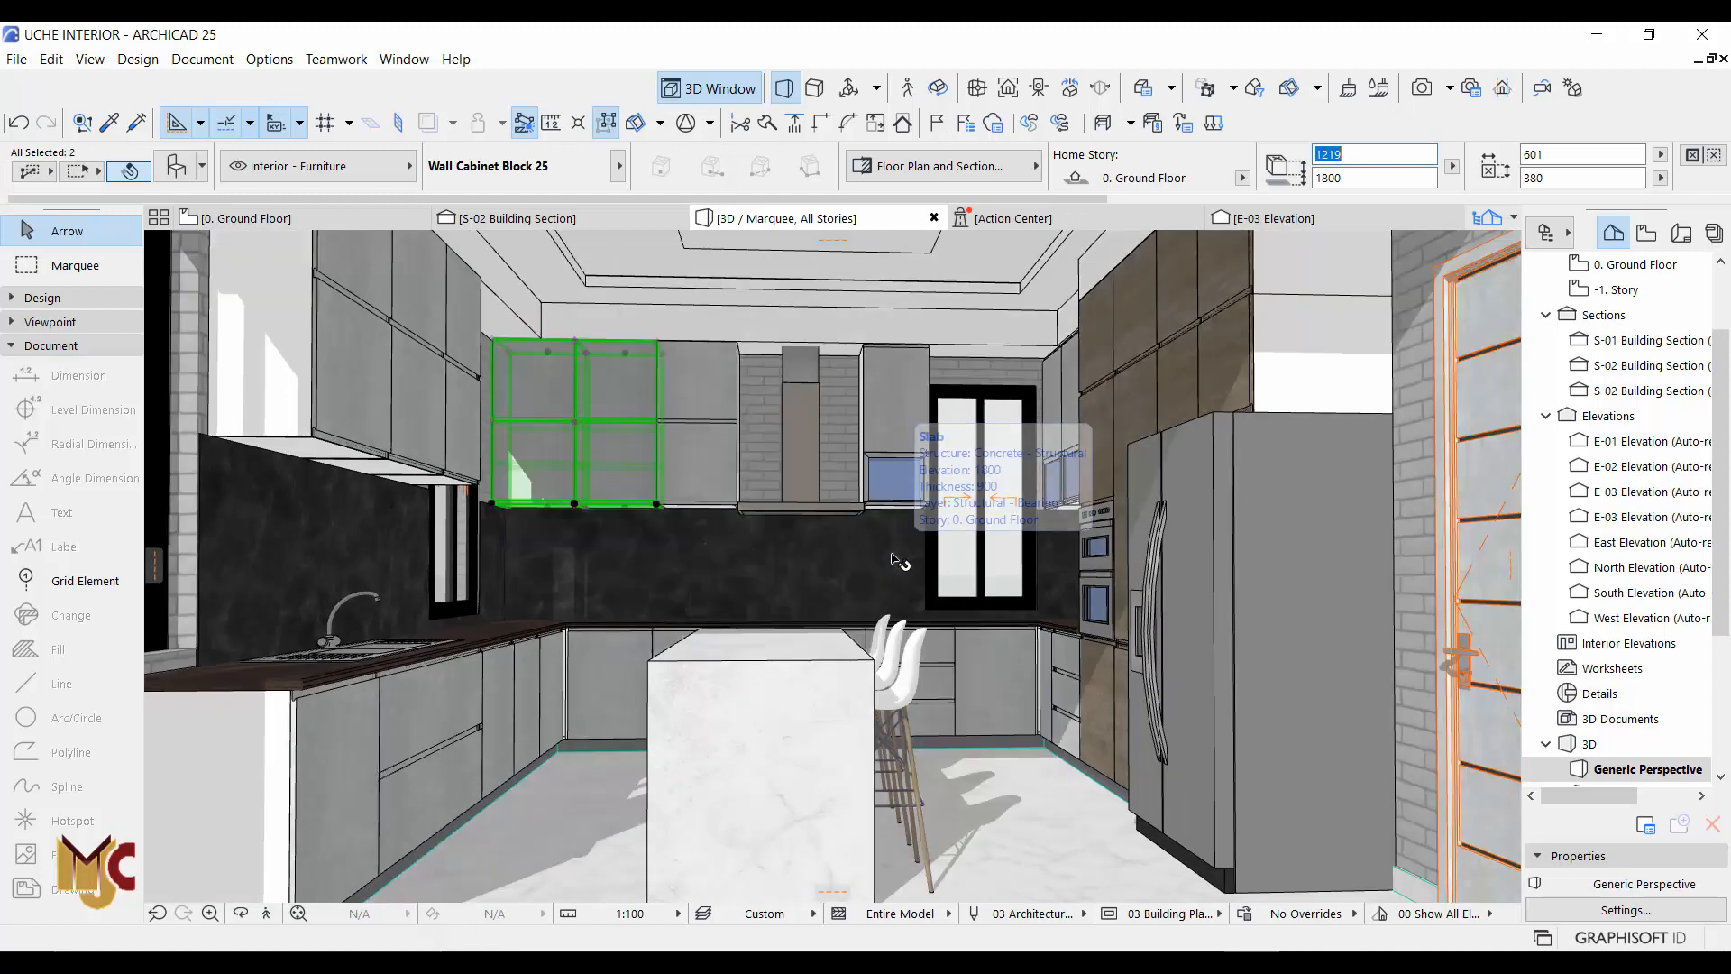
{"action": "key", "text": "F2"}
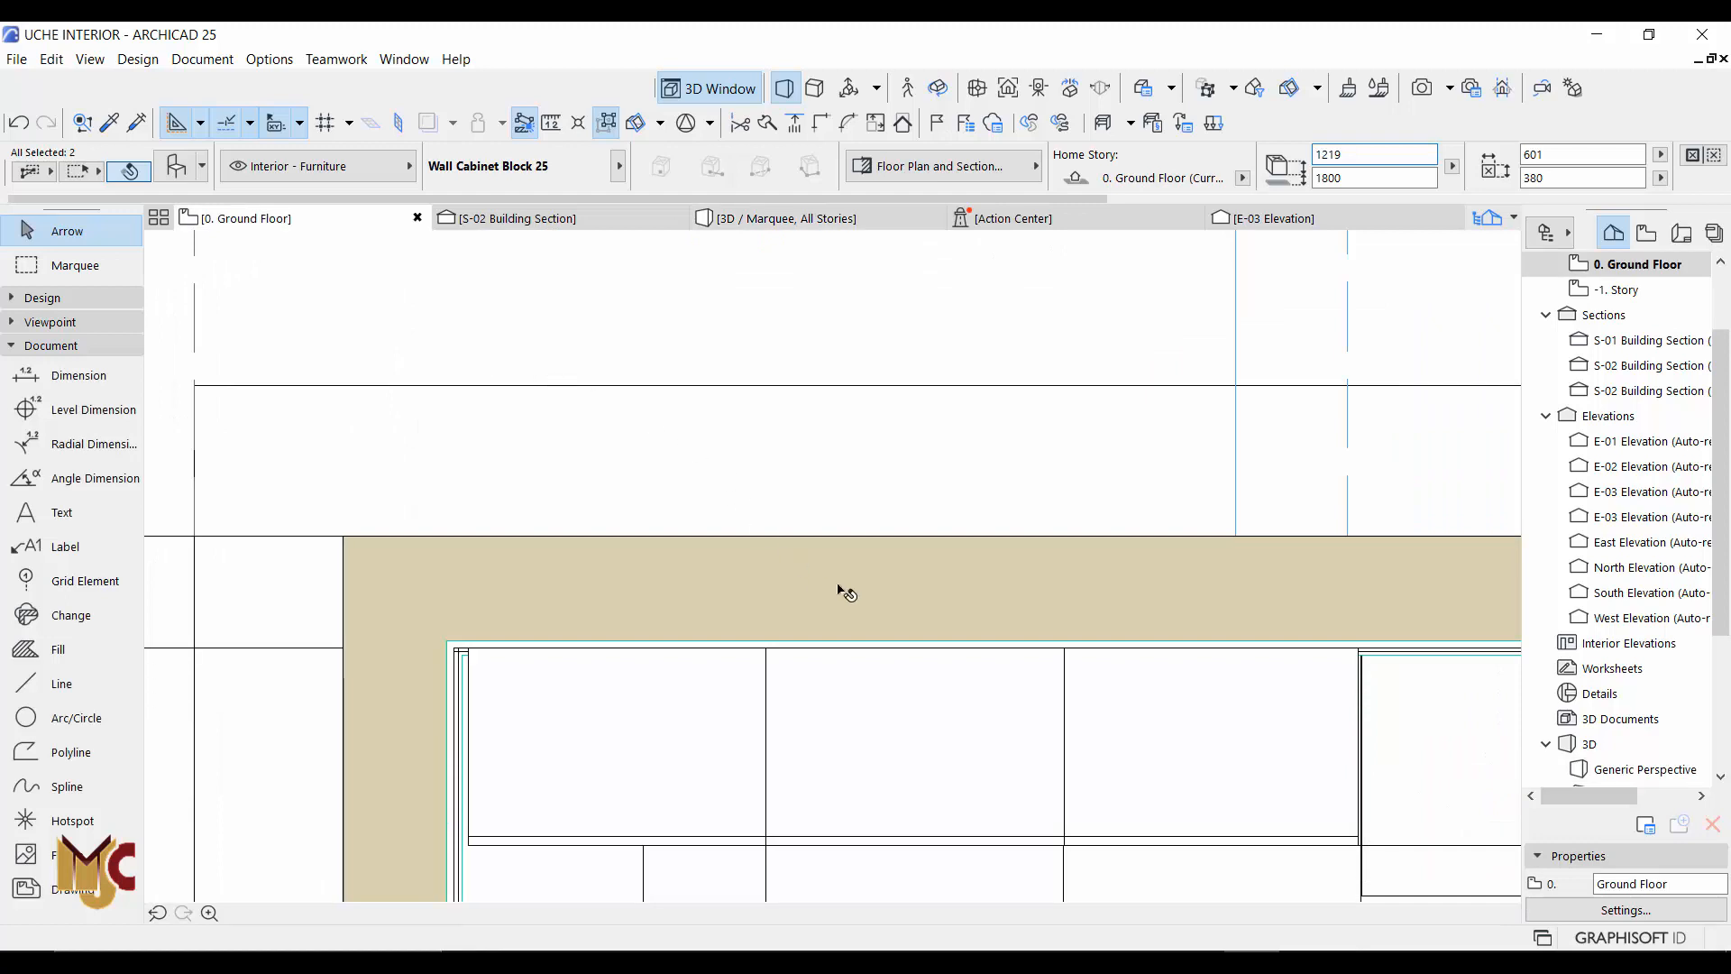
{"action": "scroll", "coordinate": [712, 465], "scroll_direction": "down", "scroll_amount": 4}
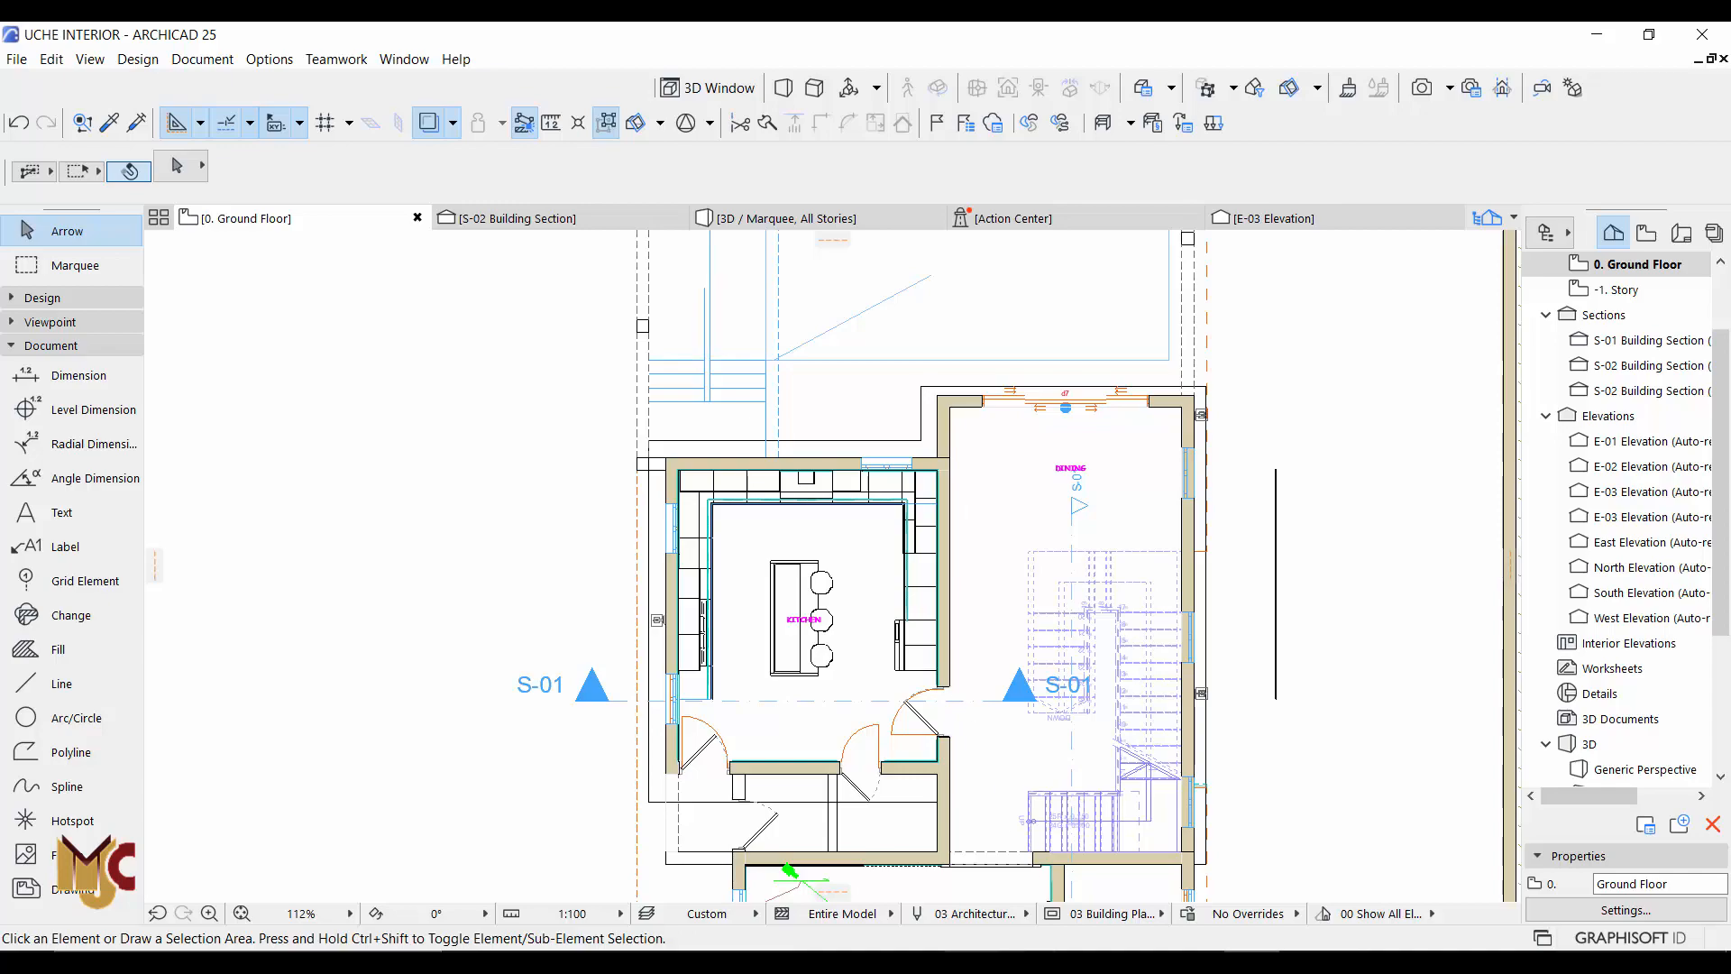
Switch to the 3ds Max scene, clear the selection and view the kitchen layout from the top in wireframe
{"action": "left_click", "coordinate": [978, 852]}
{"action": "key", "text": "t"}
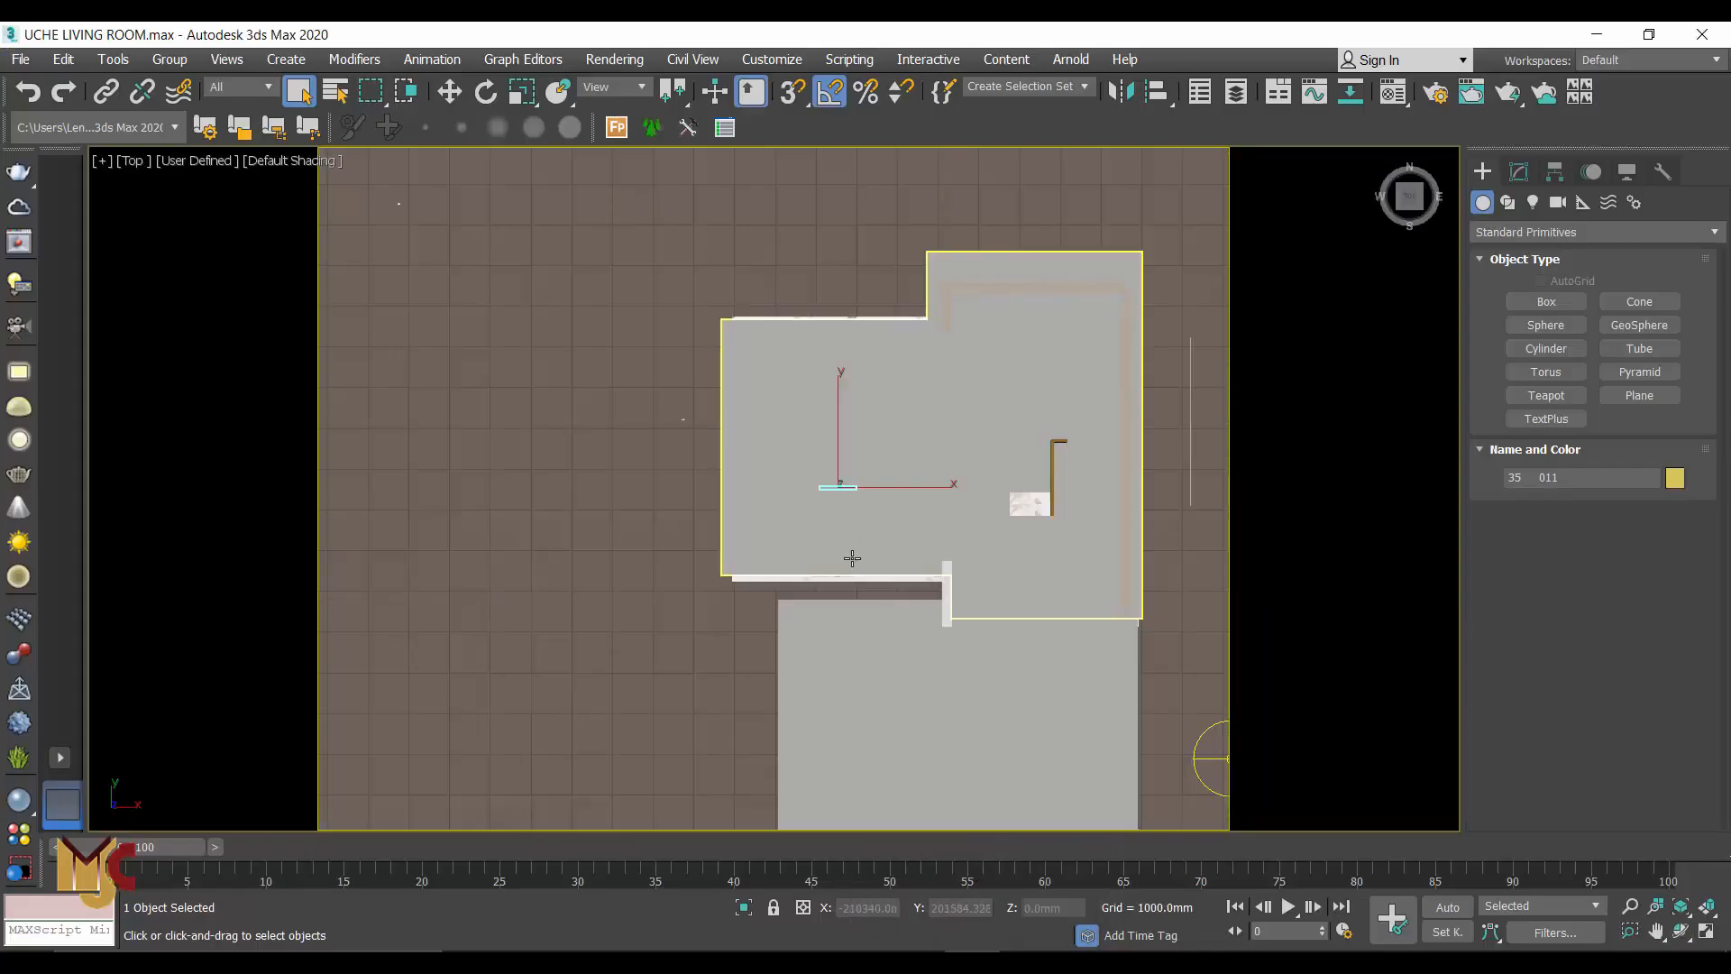
{"action": "scroll", "coordinate": [856, 541], "scroll_direction": "down", "scroll_amount": 3}
{"action": "scroll", "coordinate": [857, 541], "scroll_direction": "up", "scroll_amount": 3}
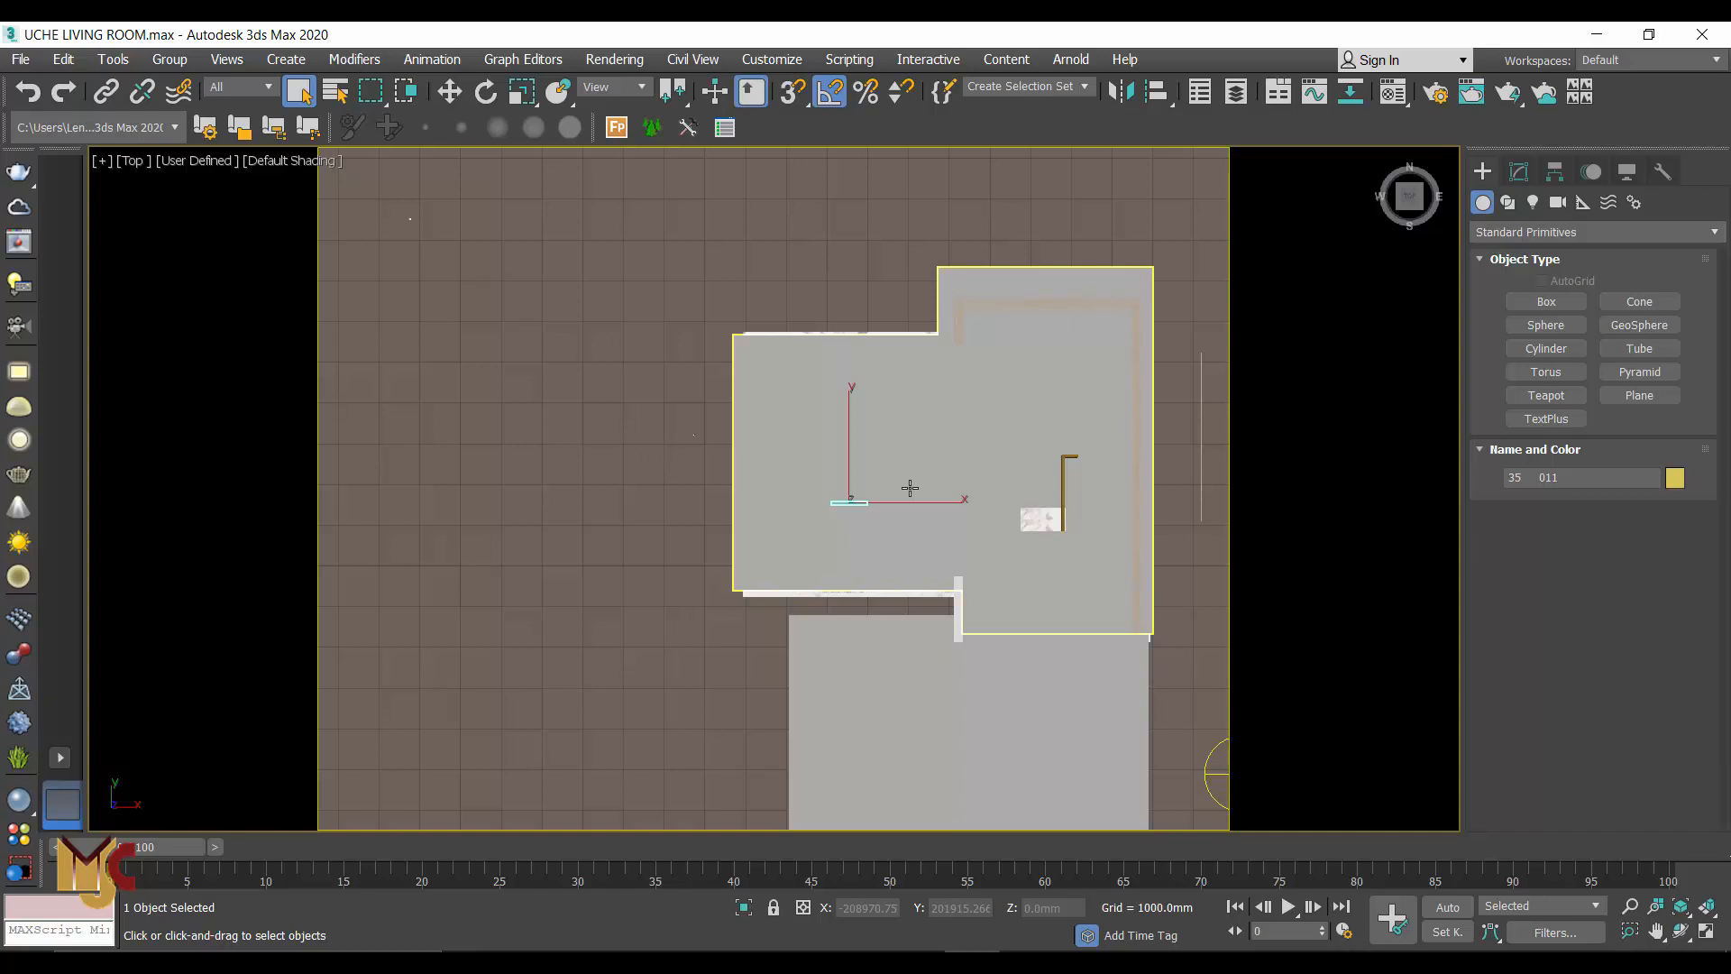
{"action": "left_click", "coordinate": [655, 280]}
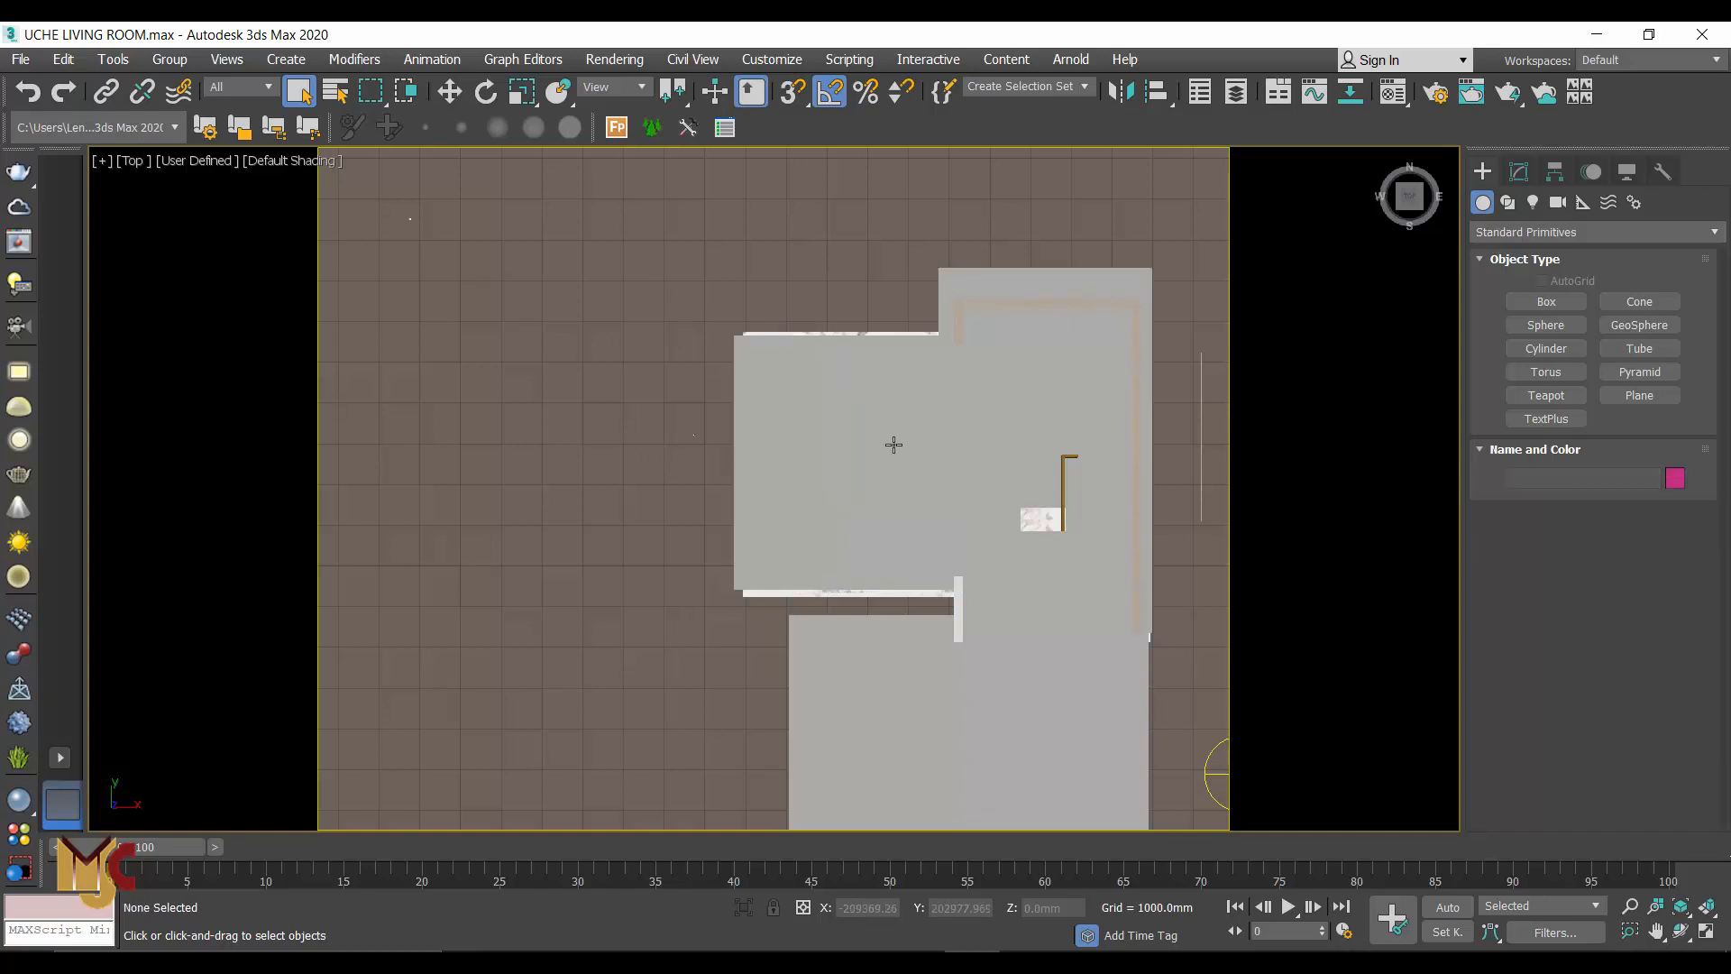
{"action": "scroll", "coordinate": [892, 445], "scroll_direction": "down", "scroll_amount": 2}
{"action": "middle_click_drag", "start_coordinate": [880, 484], "coordinate": [866, 516]}
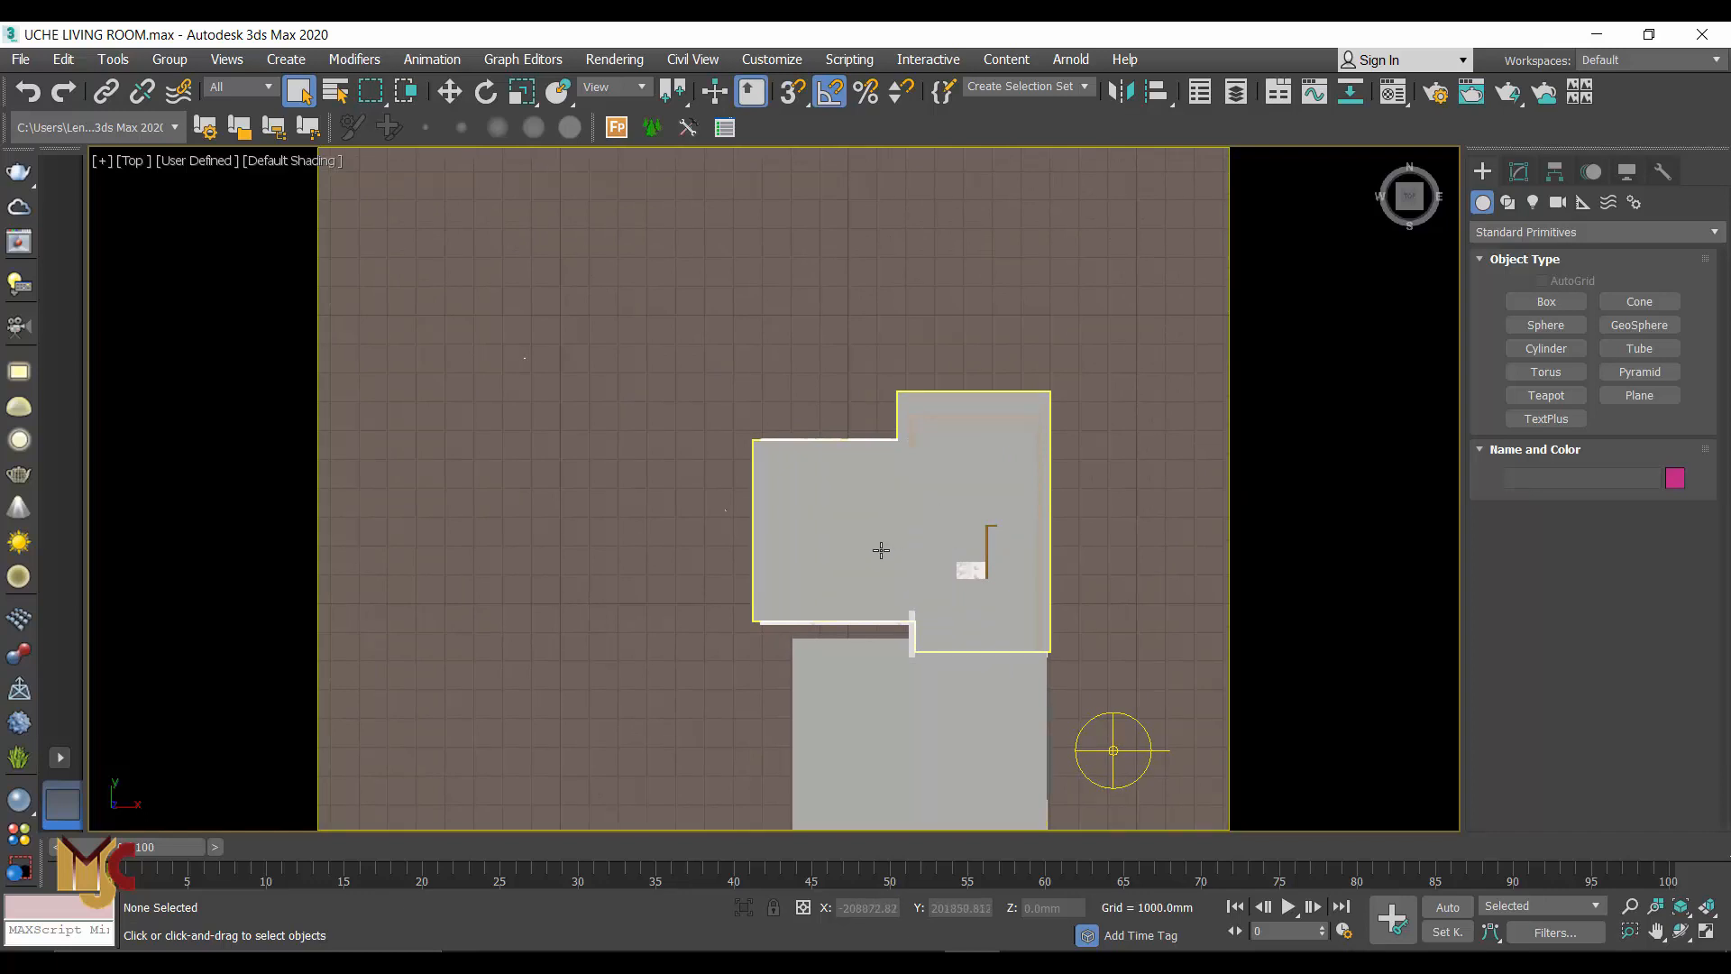
{"action": "scroll", "coordinate": [881, 537], "scroll_direction": "up", "scroll_amount": 3}
{"action": "key", "text": "F3"}
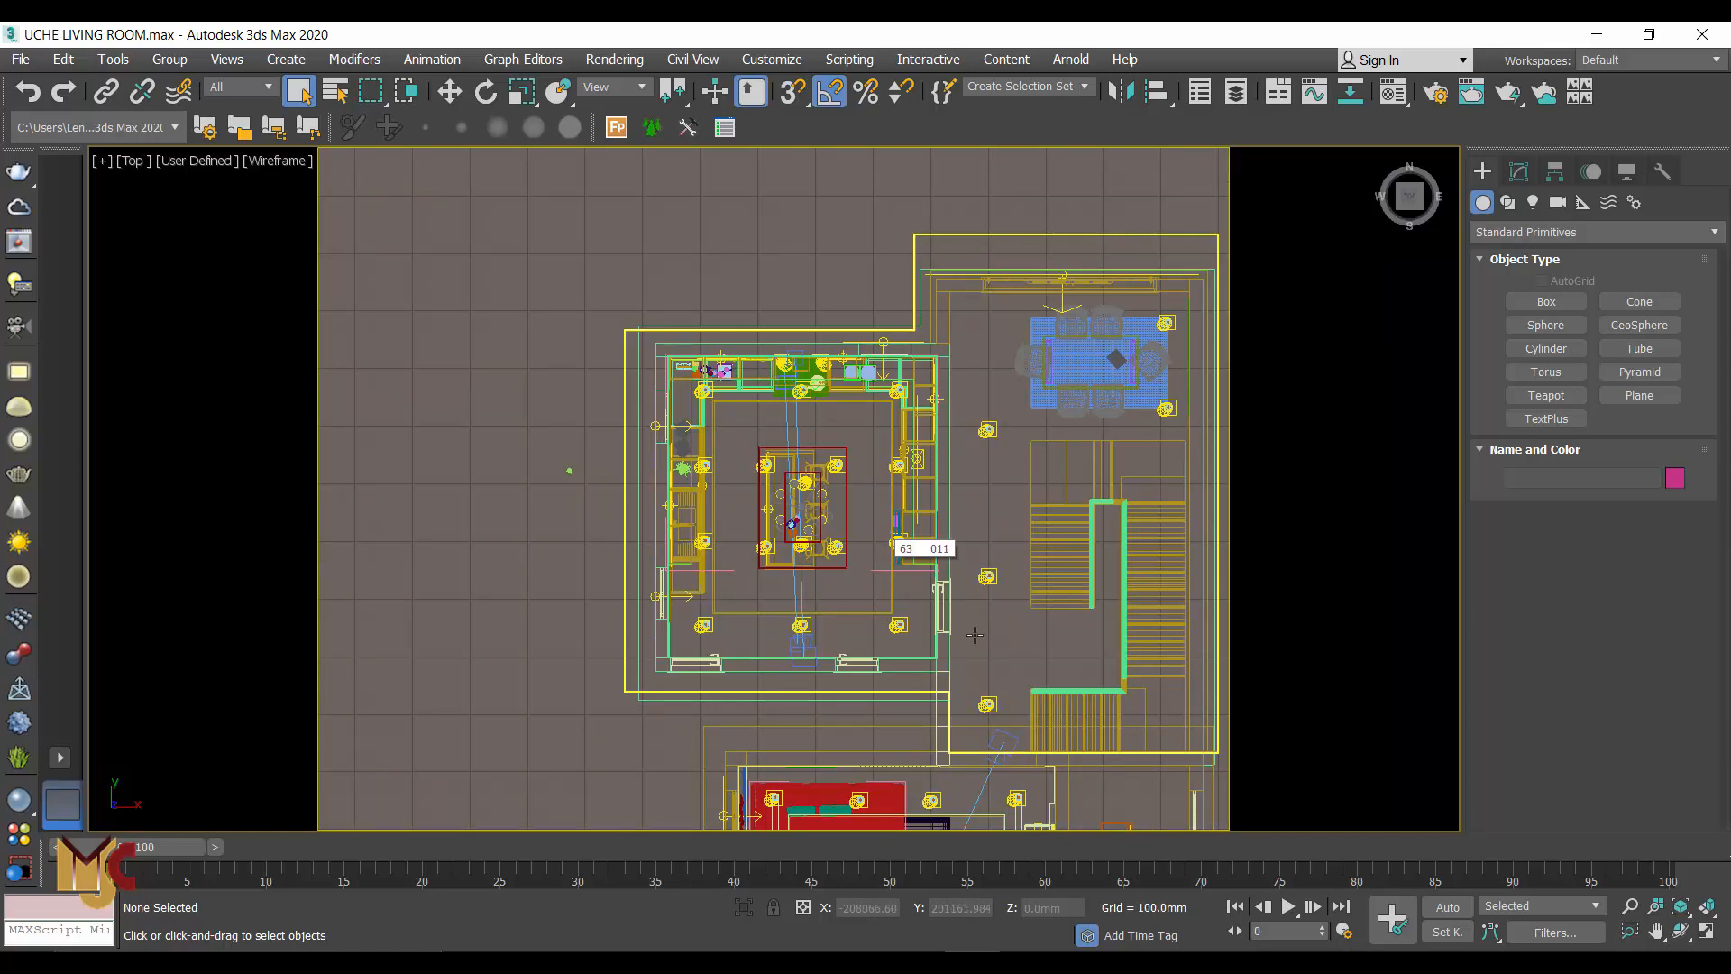
Switch back to ARCHICAD and review the back-wall upper cabinets in the 3D view
{"action": "mouse_move", "coordinate": [1195, 961]}
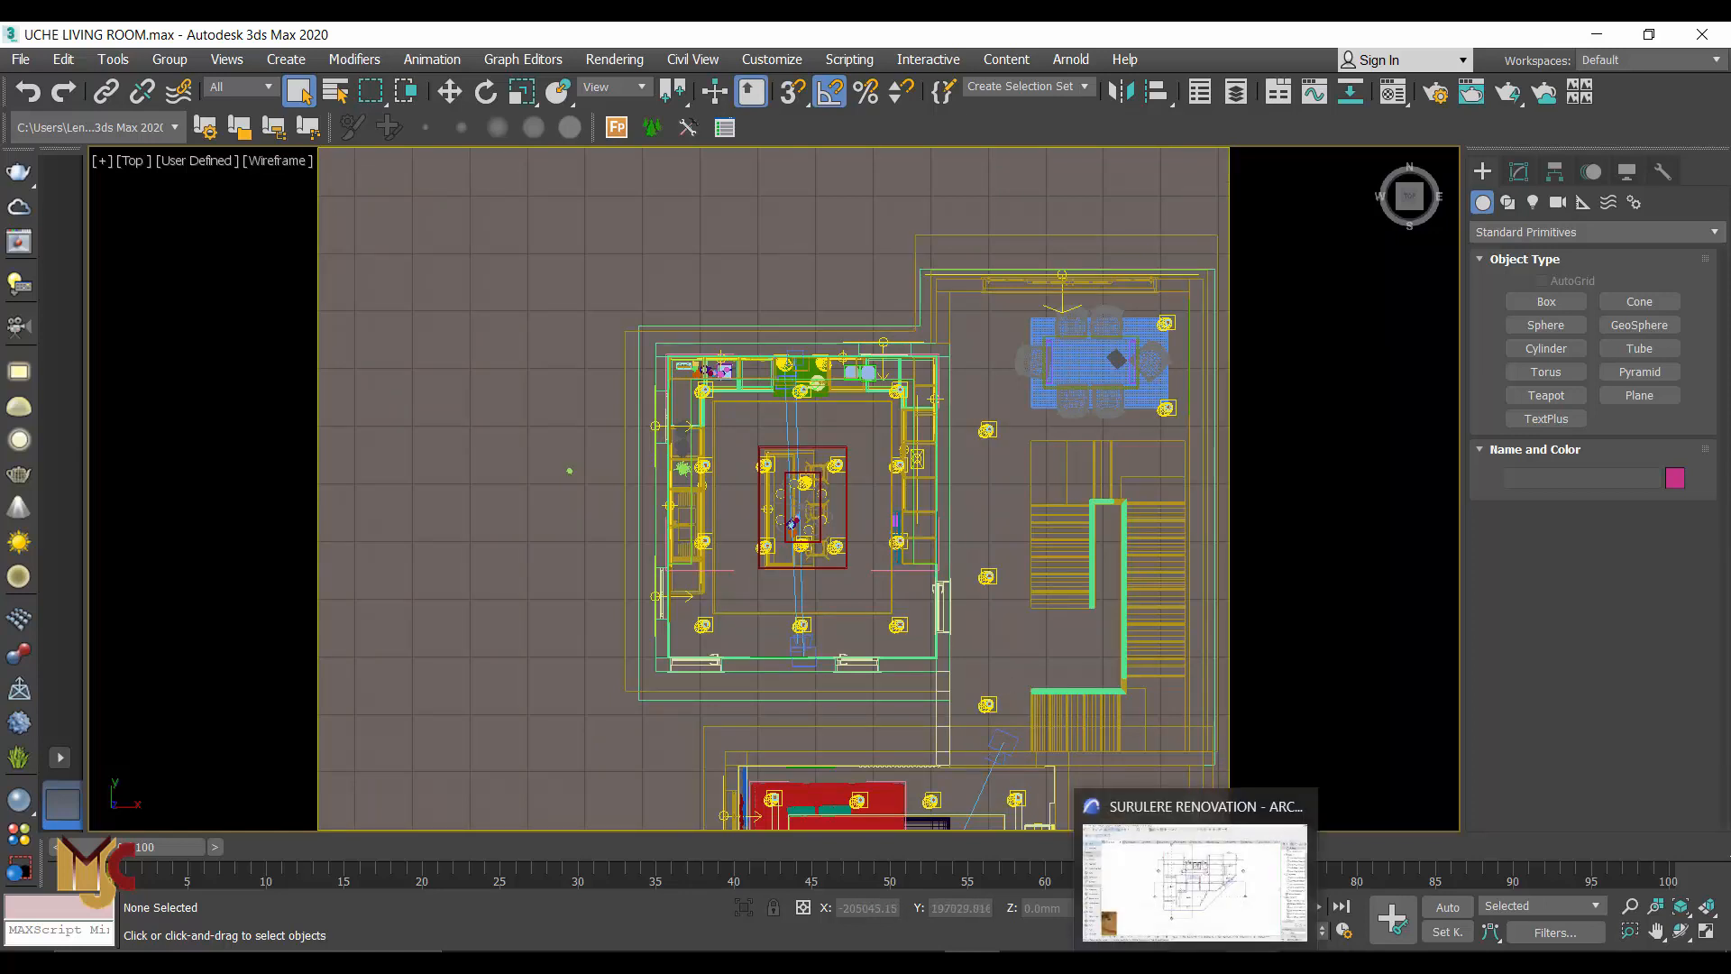
{"action": "left_click", "coordinate": [1196, 888]}
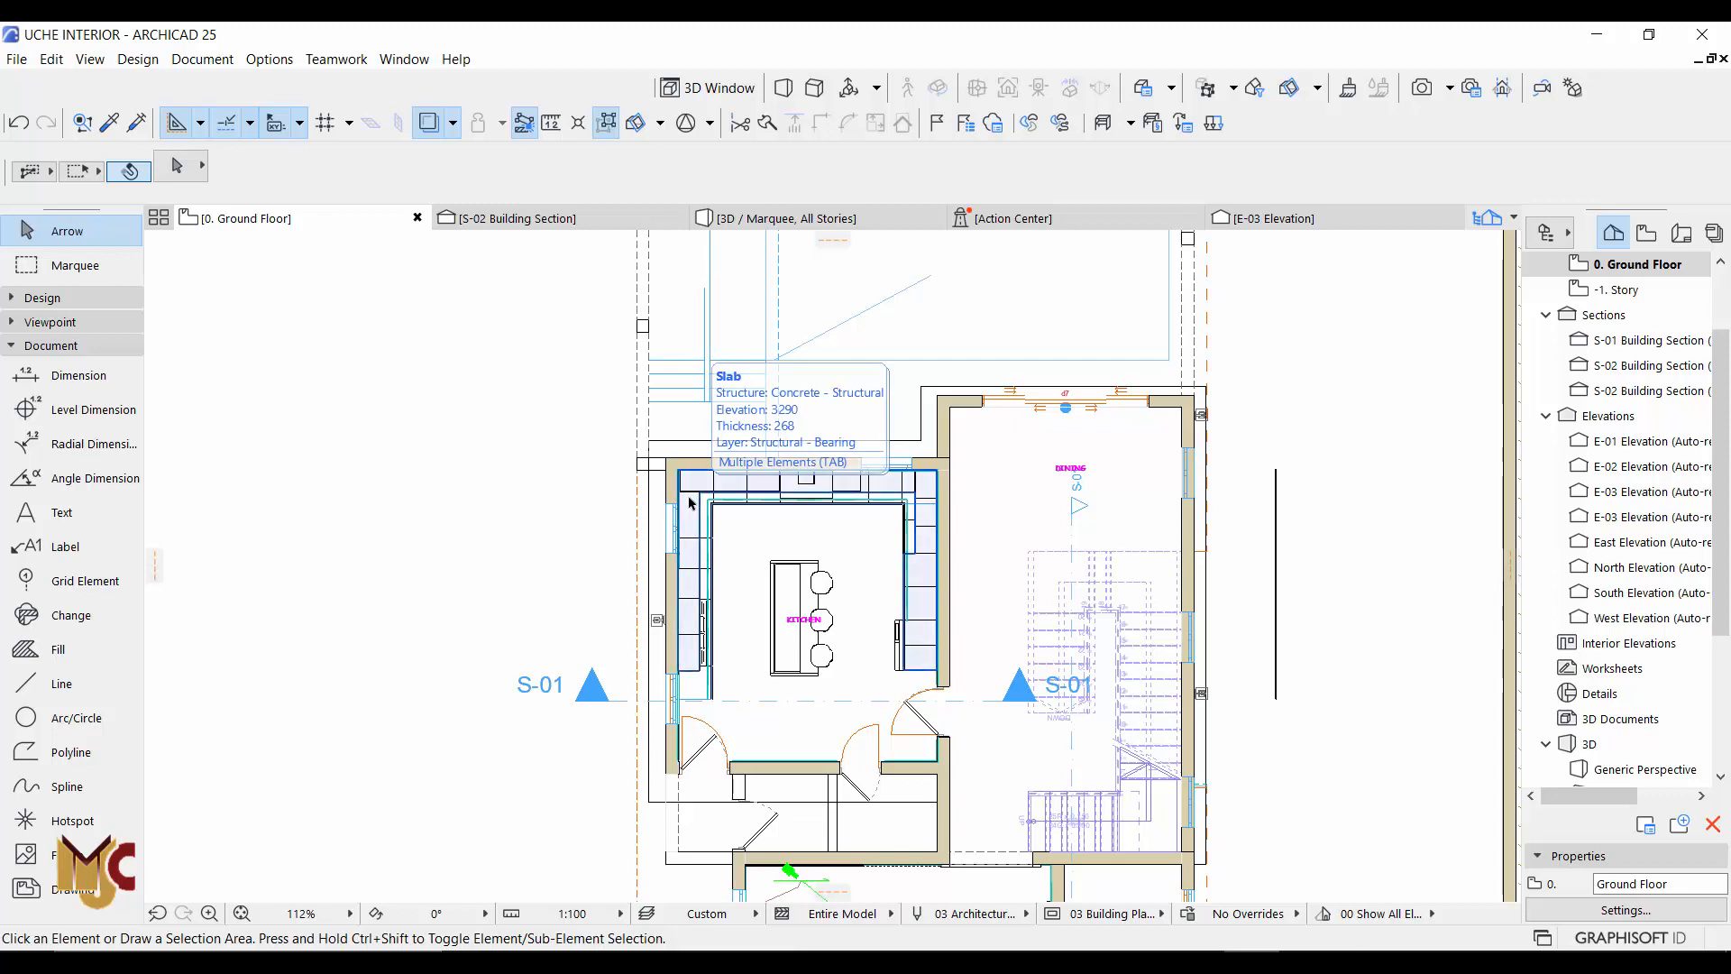
{"action": "key", "text": "F3"}
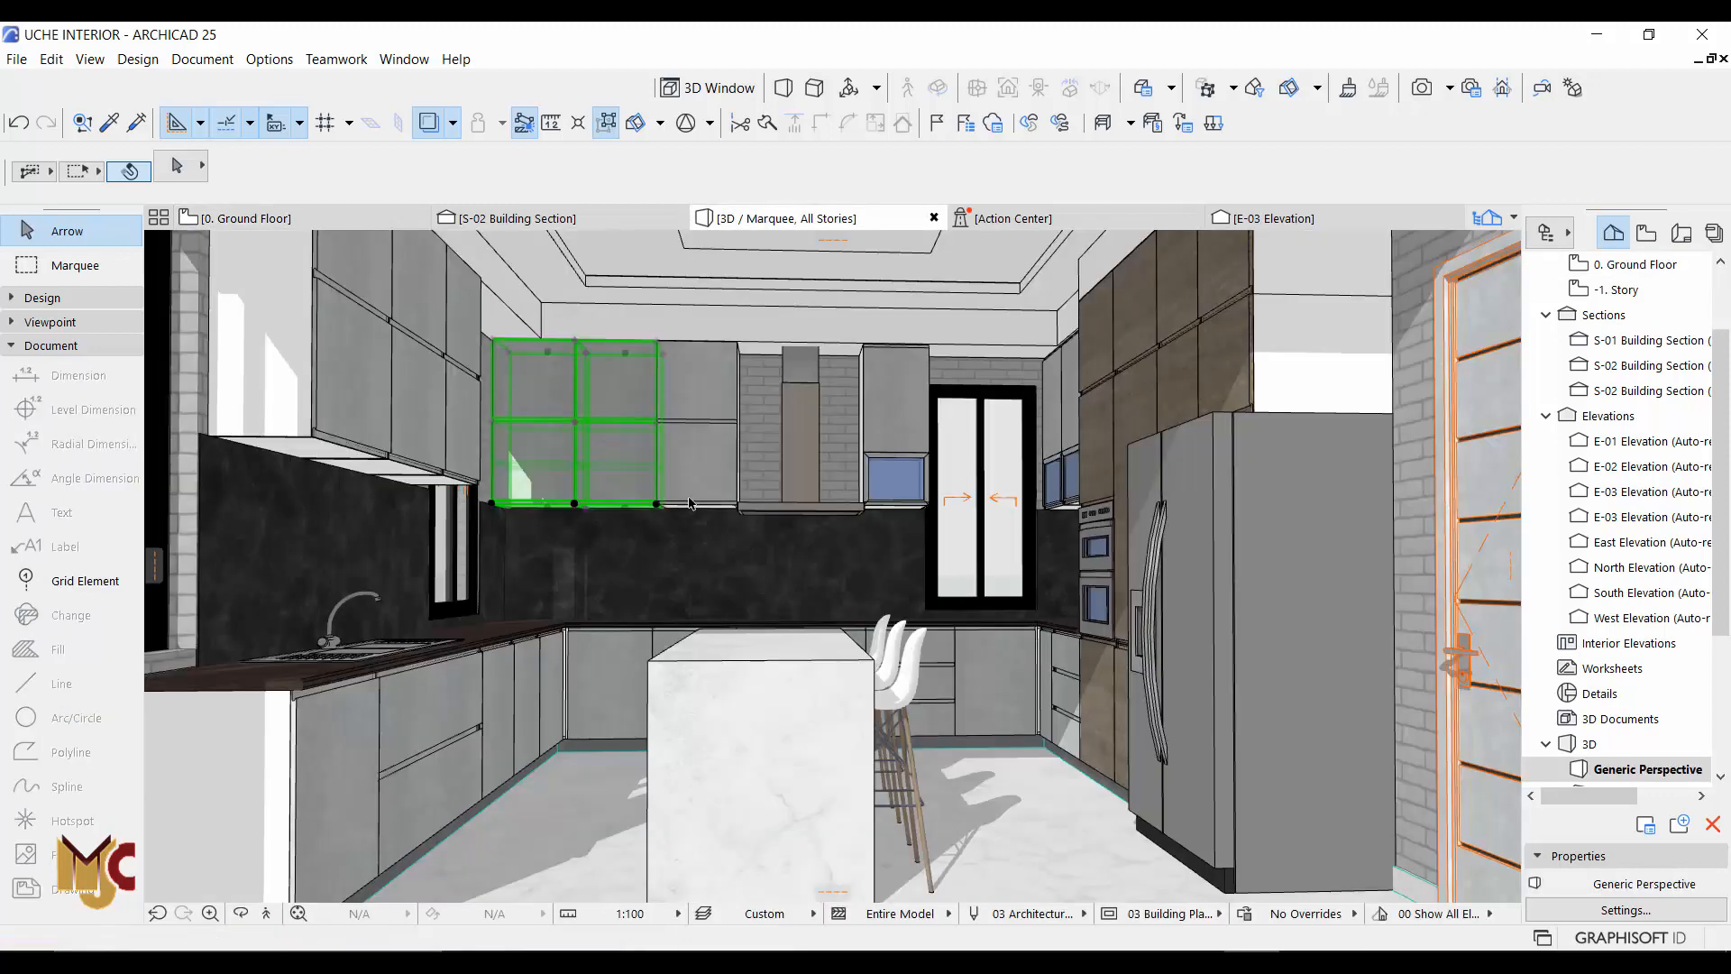
{"action": "left_click", "coordinate": [609, 420]}
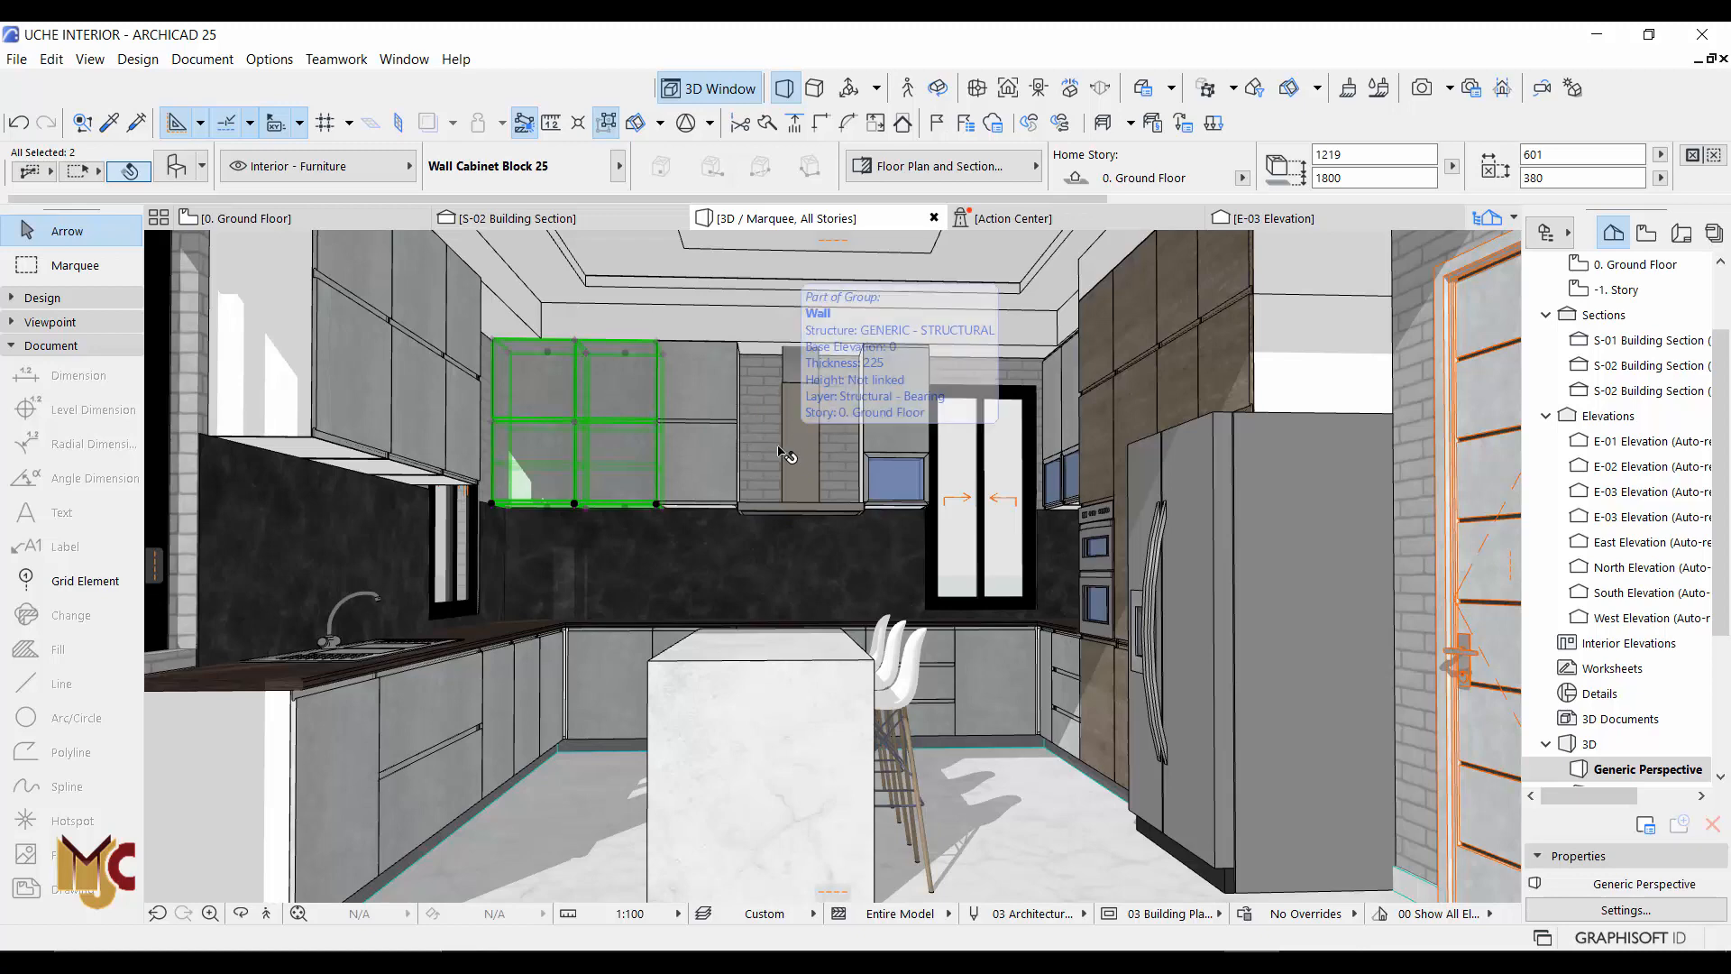
On the Ground Floor plan, copy the wall cabinet beside the range hood 593 along the back wall into the hood bay
{"action": "key", "text": "F2"}
{"action": "scroll", "coordinate": [784, 482], "scroll_direction": "up", "scroll_amount": 7}
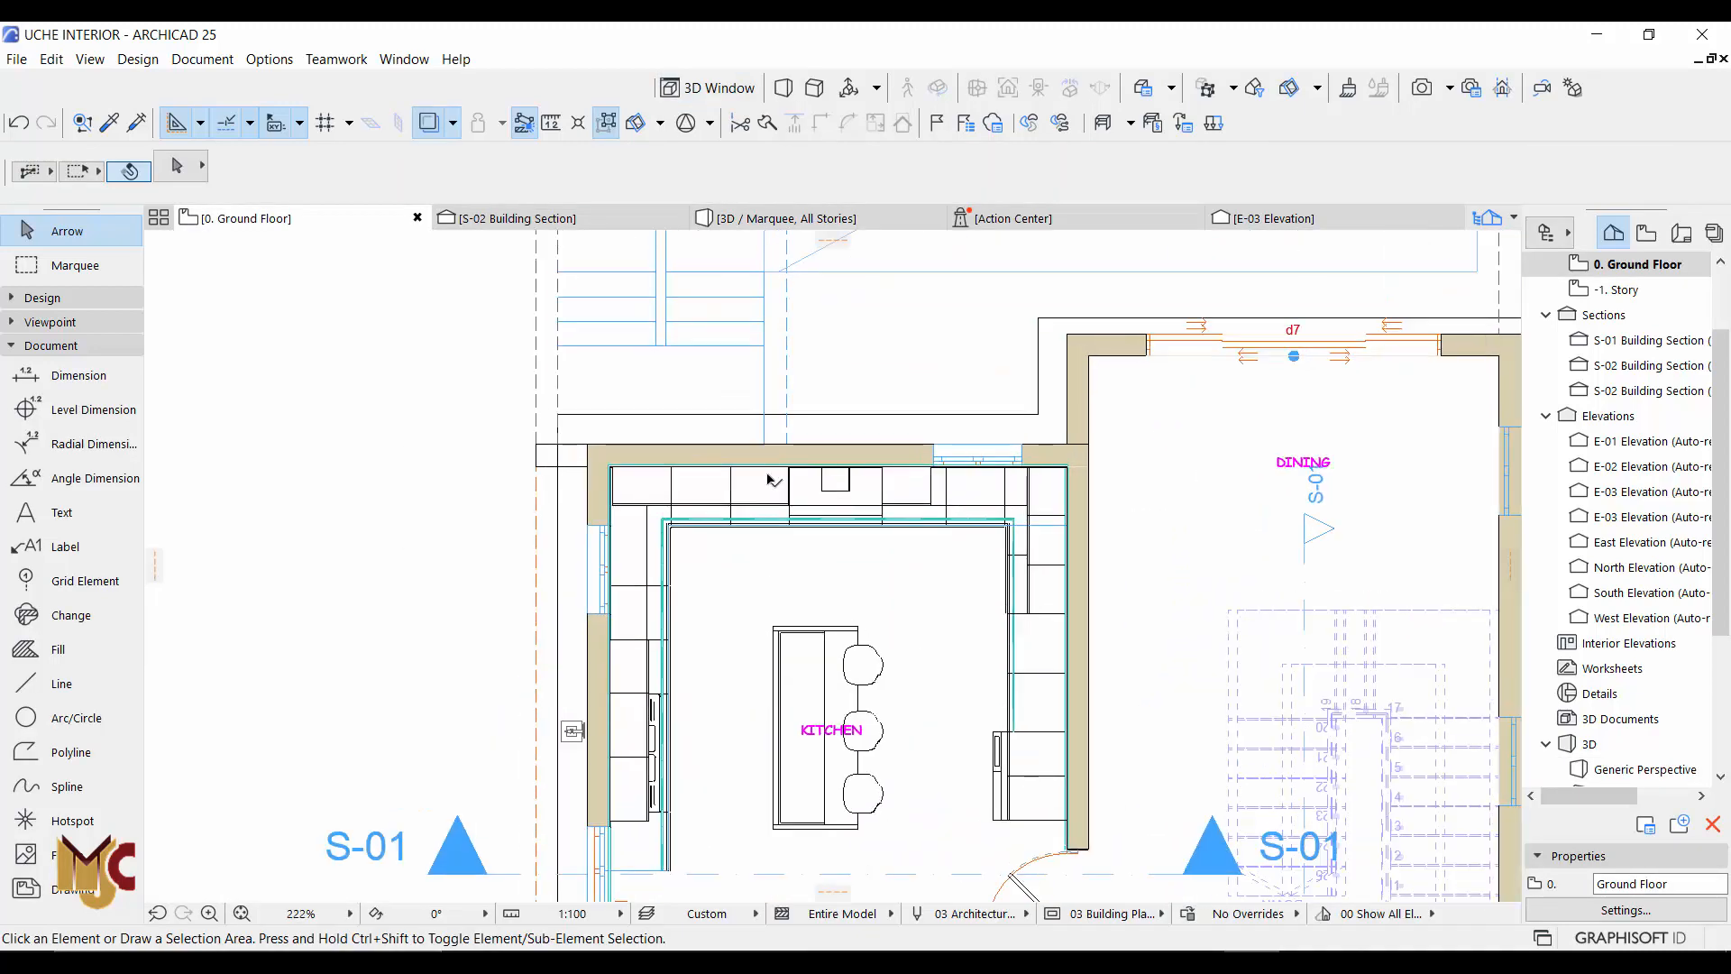
{"action": "left_click", "coordinate": [777, 502]}
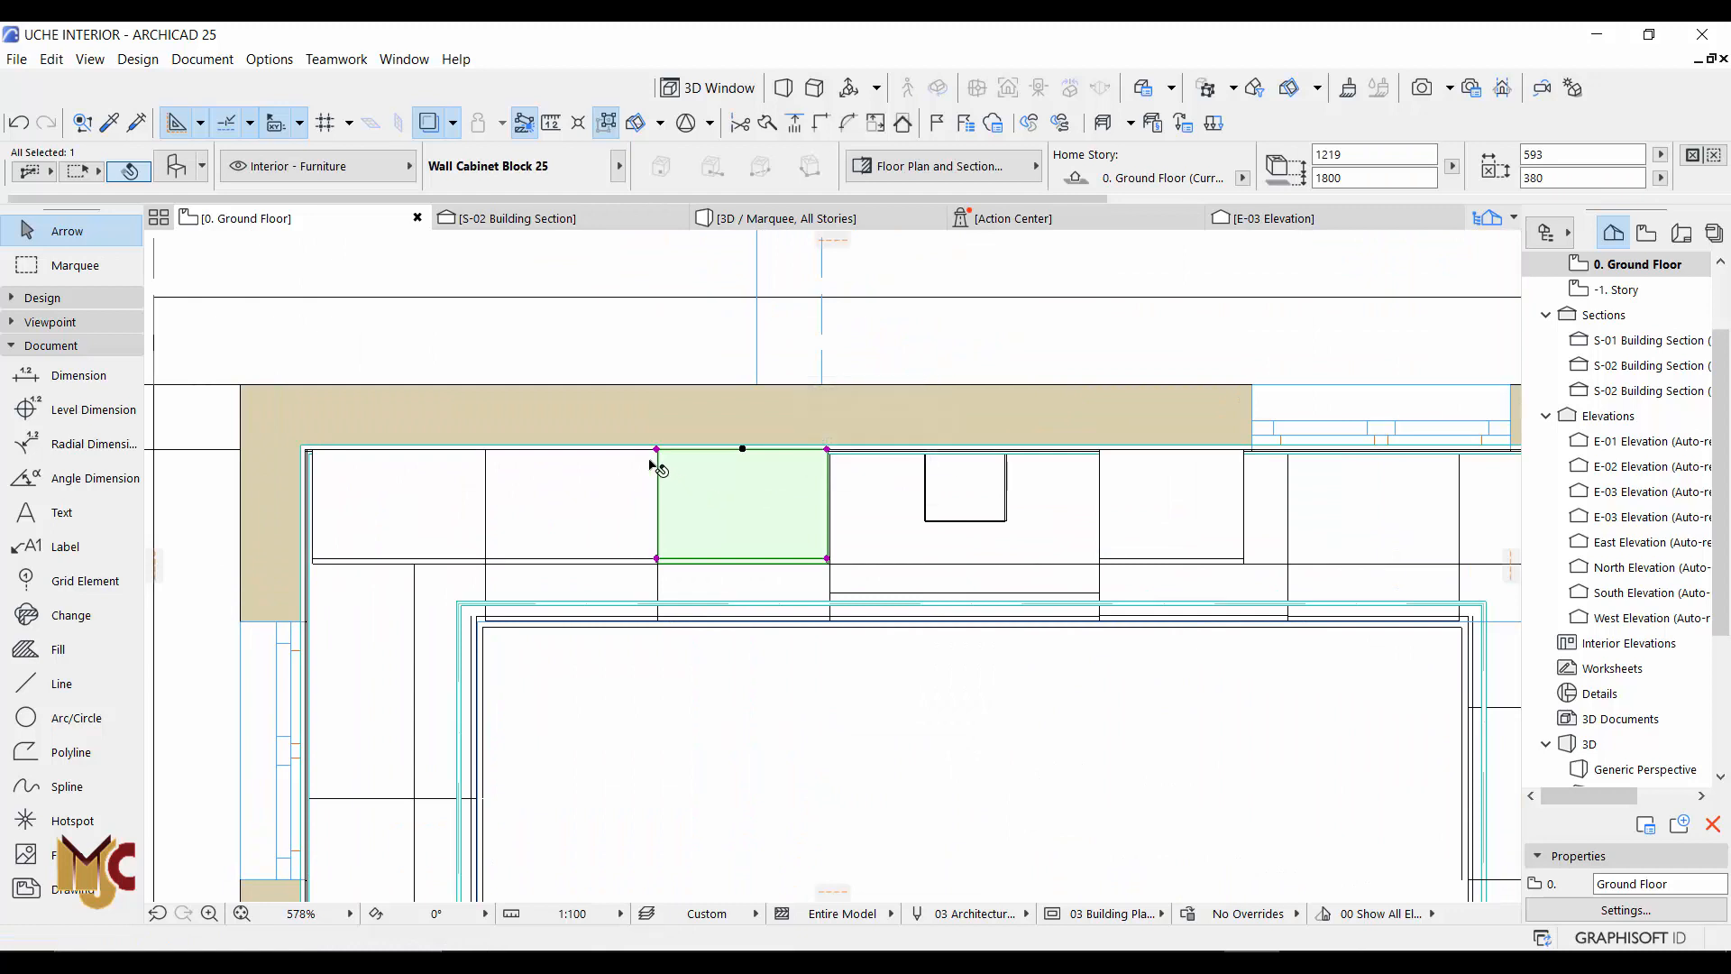
{"action": "key", "text": "ctrl+shift+d"}
{"action": "left_click", "coordinate": [656, 449]}
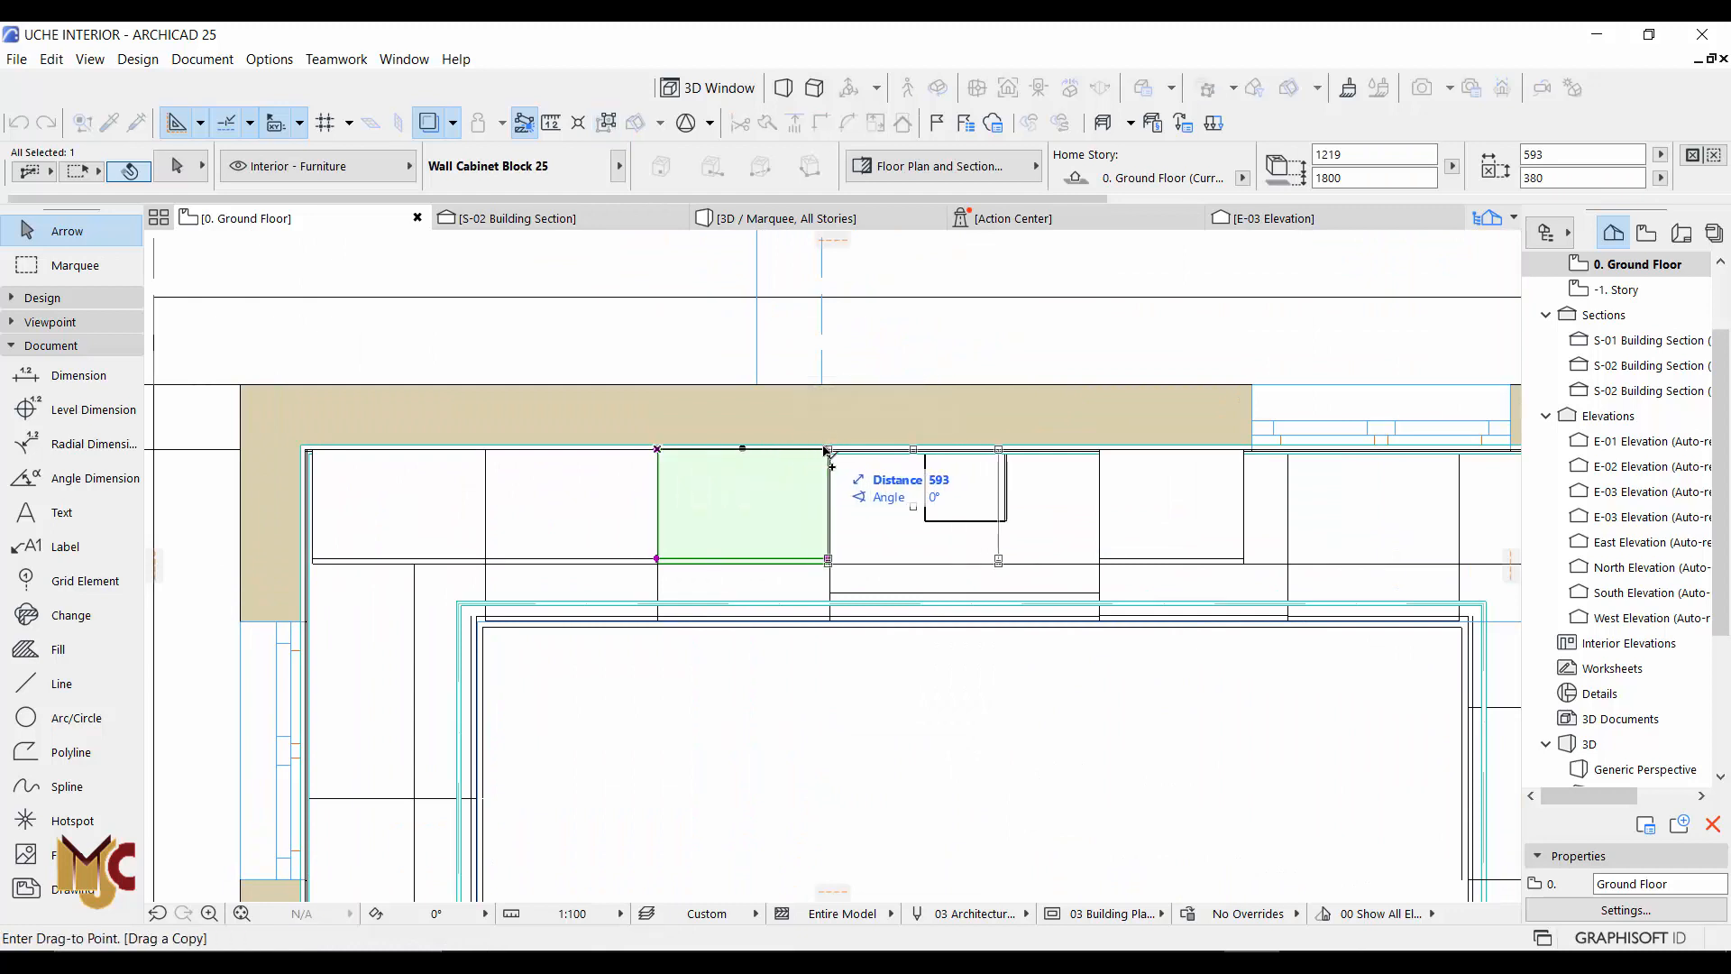
{"action": "left_click", "coordinate": [827, 449]}
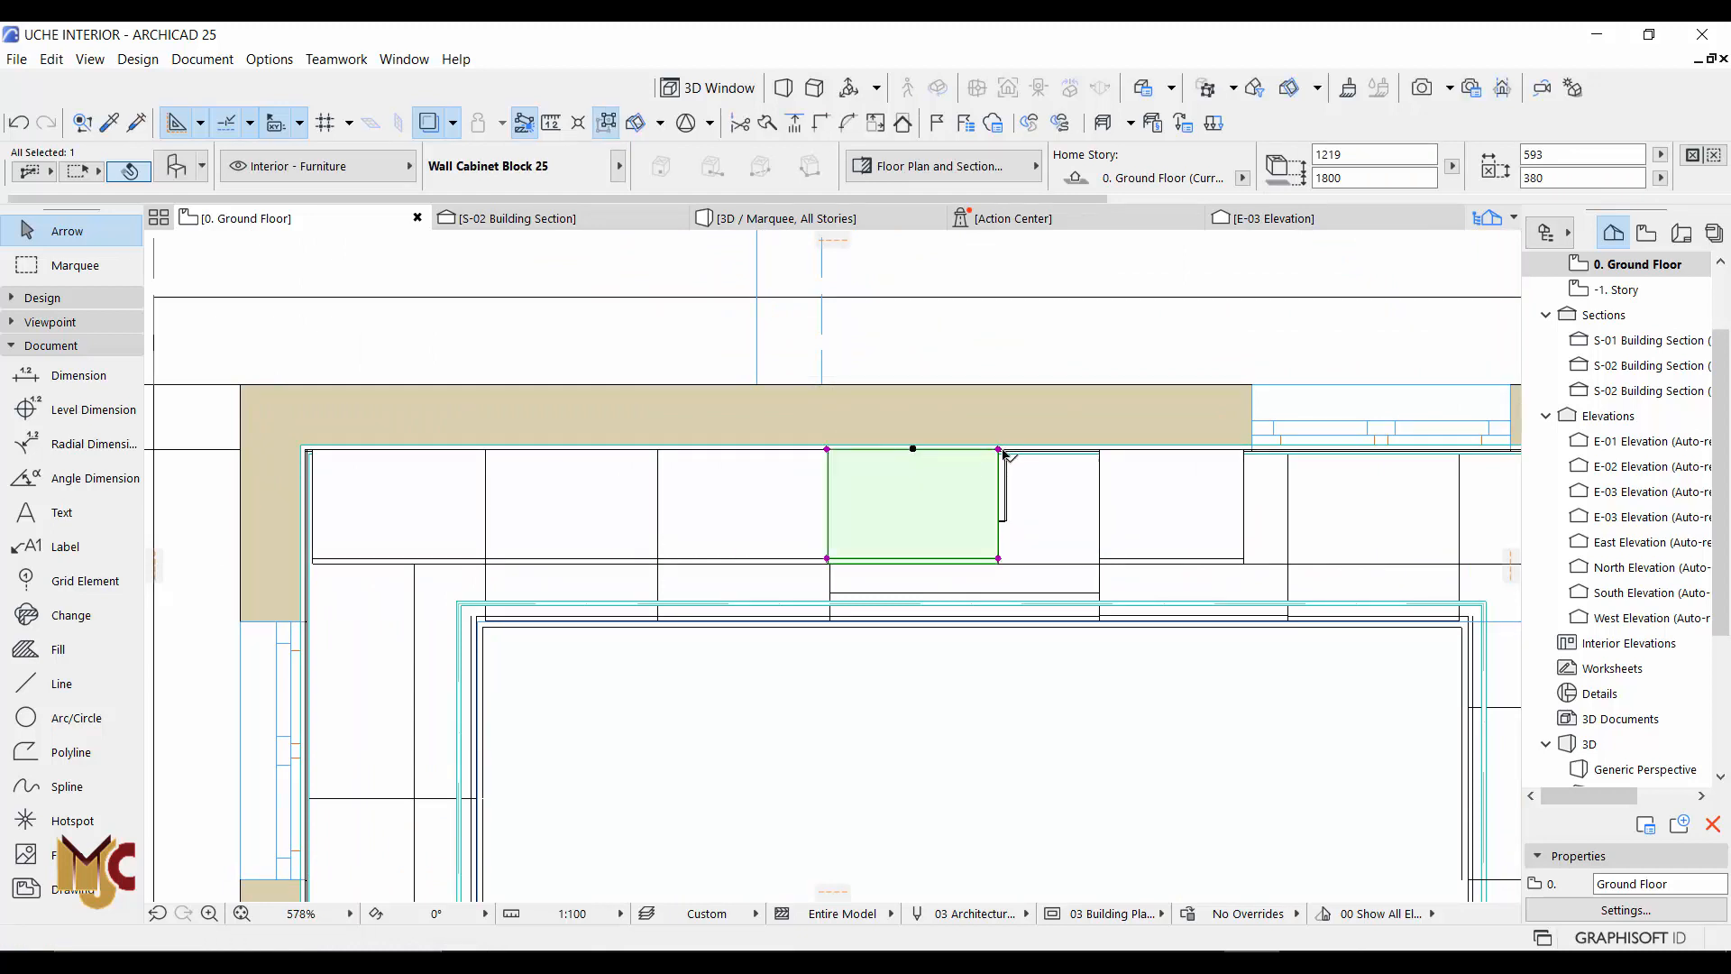
Stretch the copied cabinet's carcass width to 947 so it fills the range hood bay, and deselect it
{"action": "left_click", "coordinate": [1001, 450]}
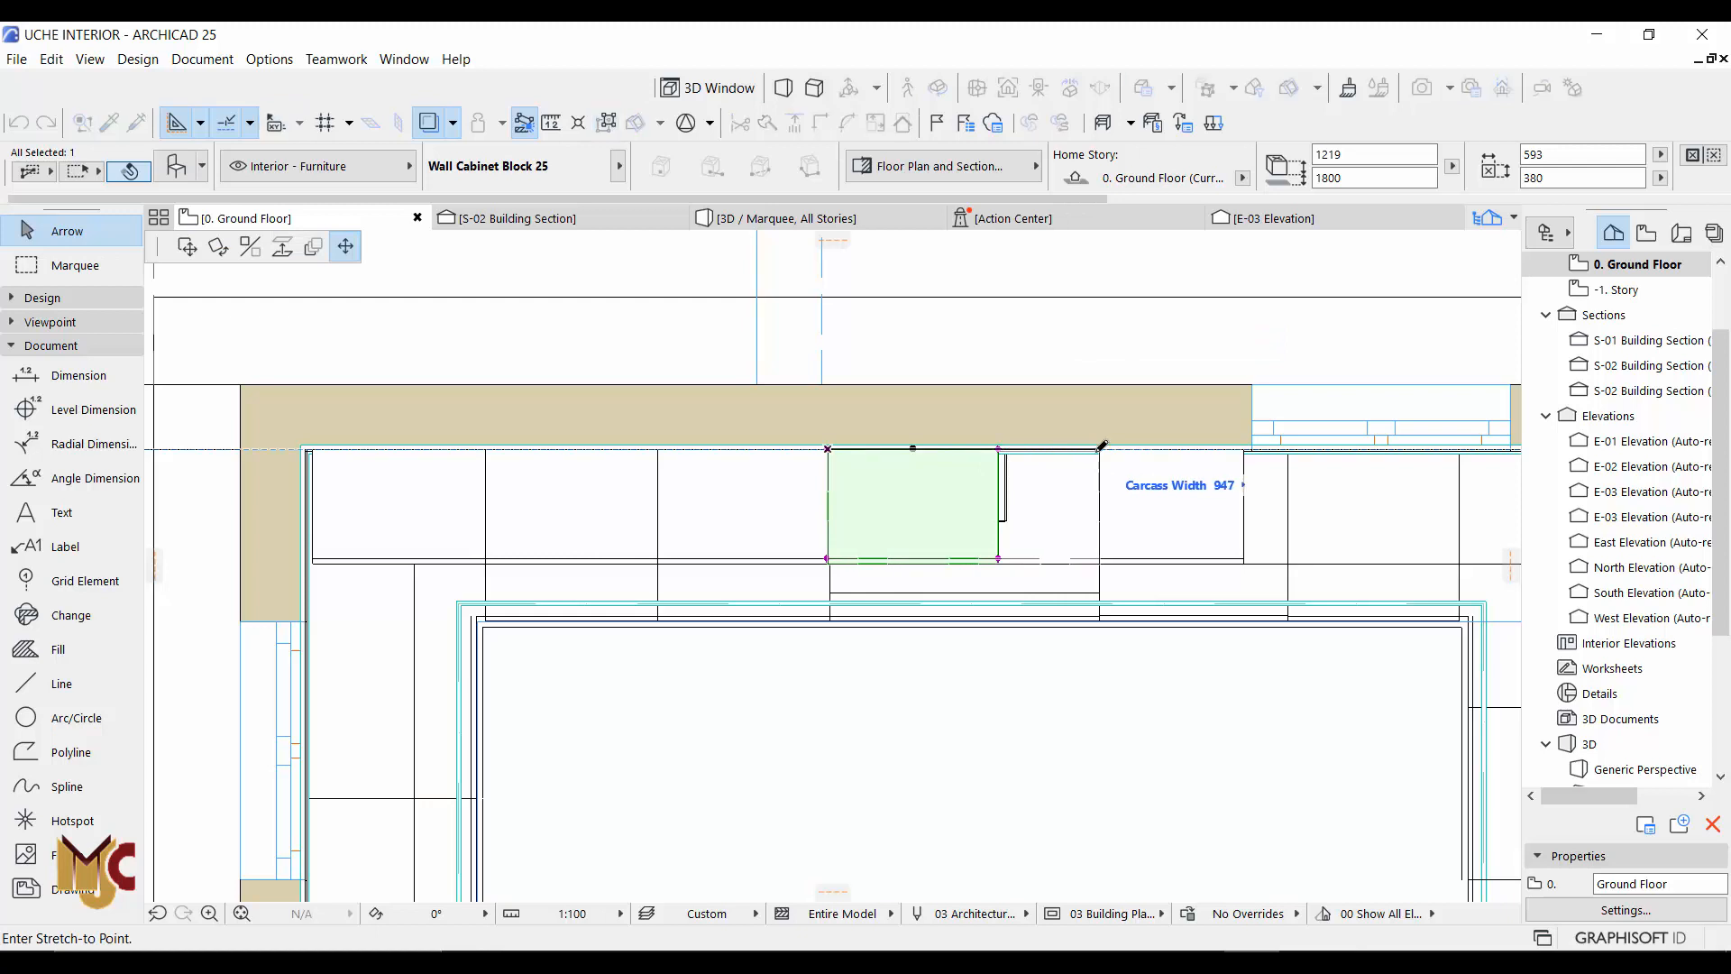
{"action": "left_click", "coordinate": [1100, 449]}
{"action": "key", "text": "Escape"}
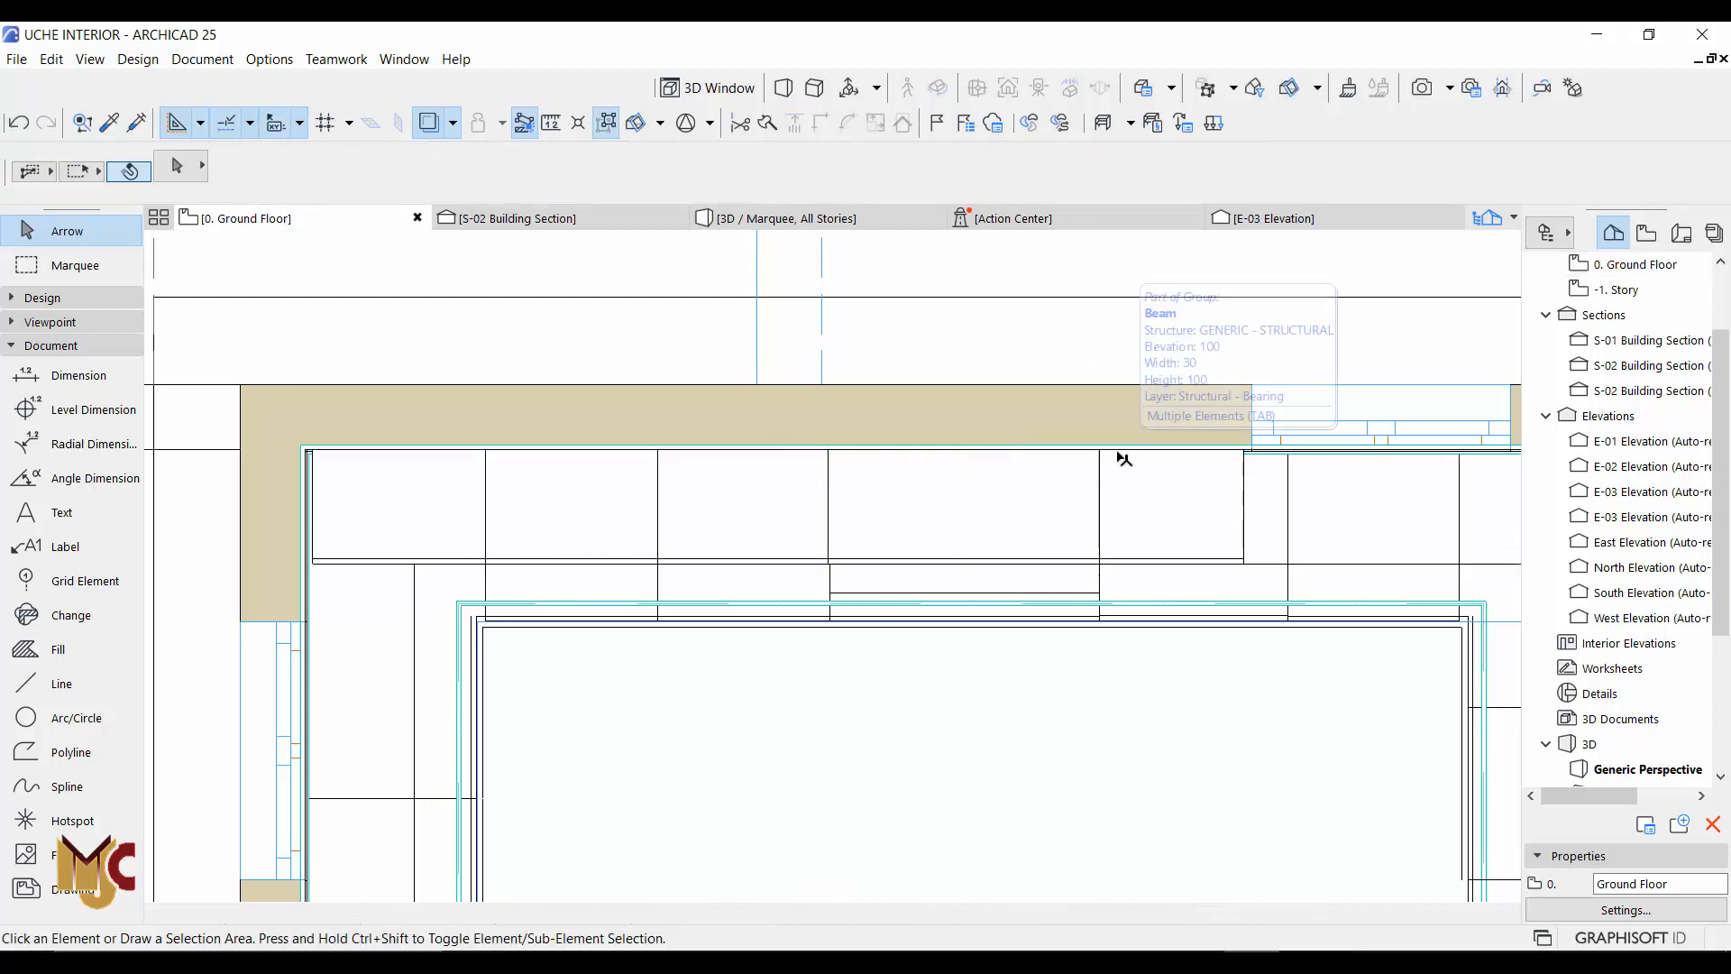
Examine the continuous row of back-wall upper cabinets over the range hood in the 3D view
{"action": "key", "text": "F3"}
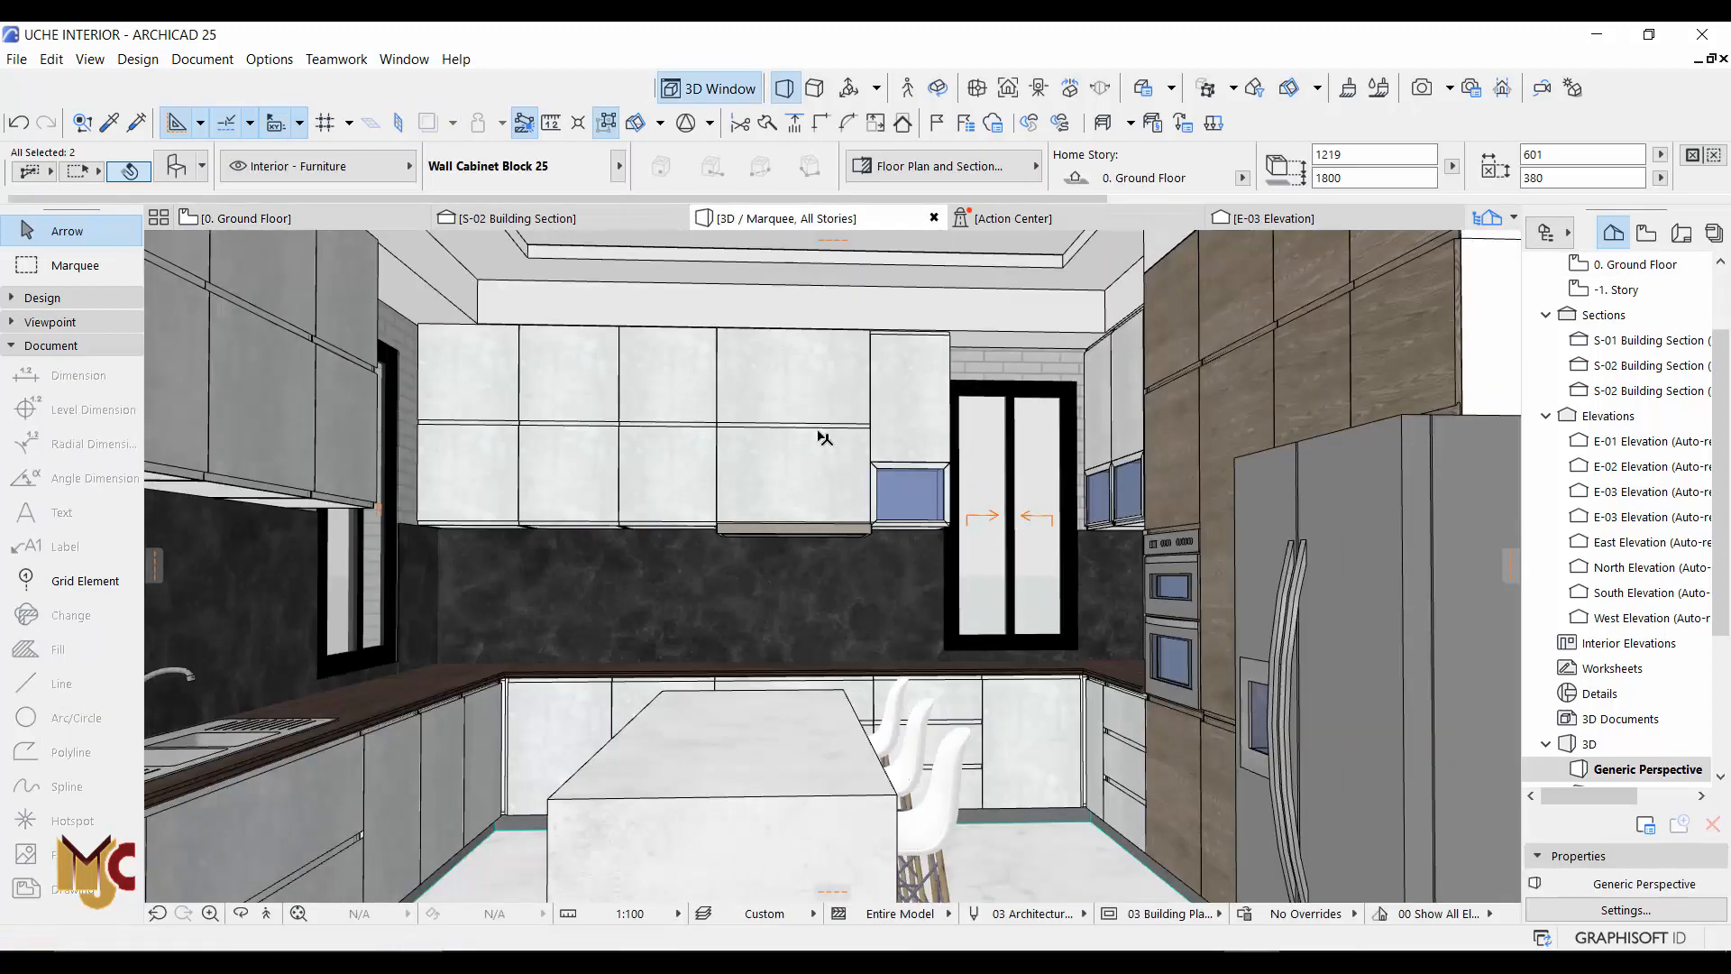
{"action": "scroll", "coordinate": [823, 437], "scroll_direction": "up", "scroll_amount": 3}
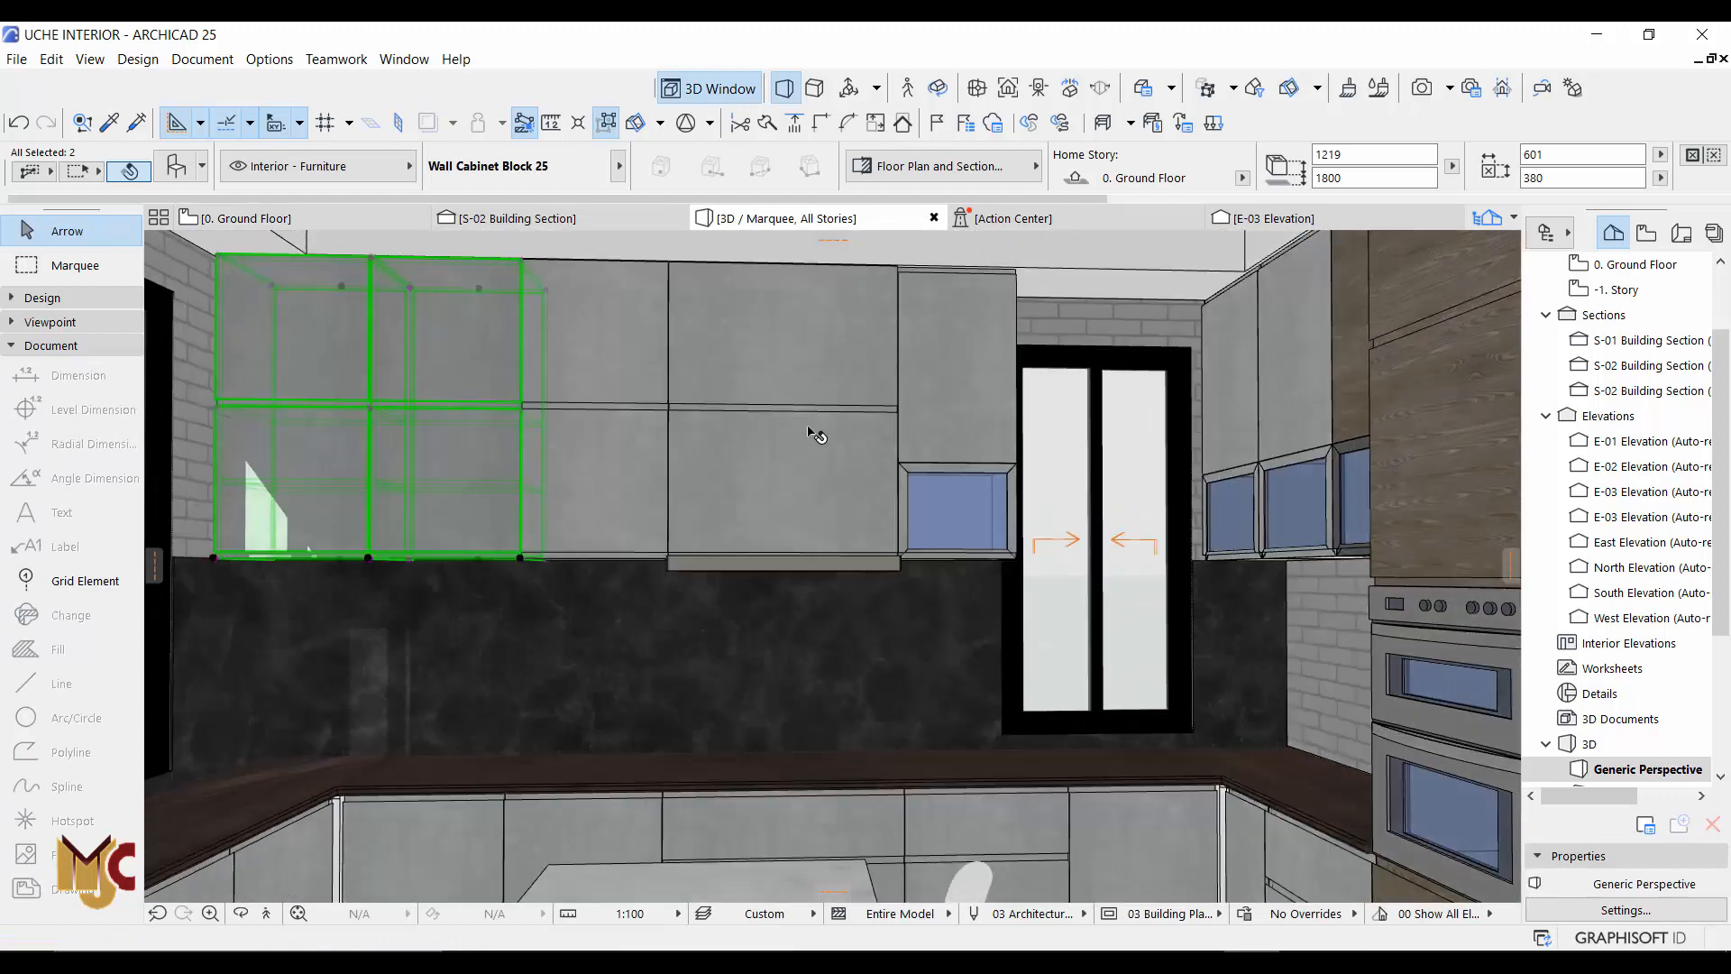
{"action": "key", "text": "Escape"}
{"action": "scroll", "coordinate": [811, 429], "scroll_direction": "down", "scroll_amount": 3}
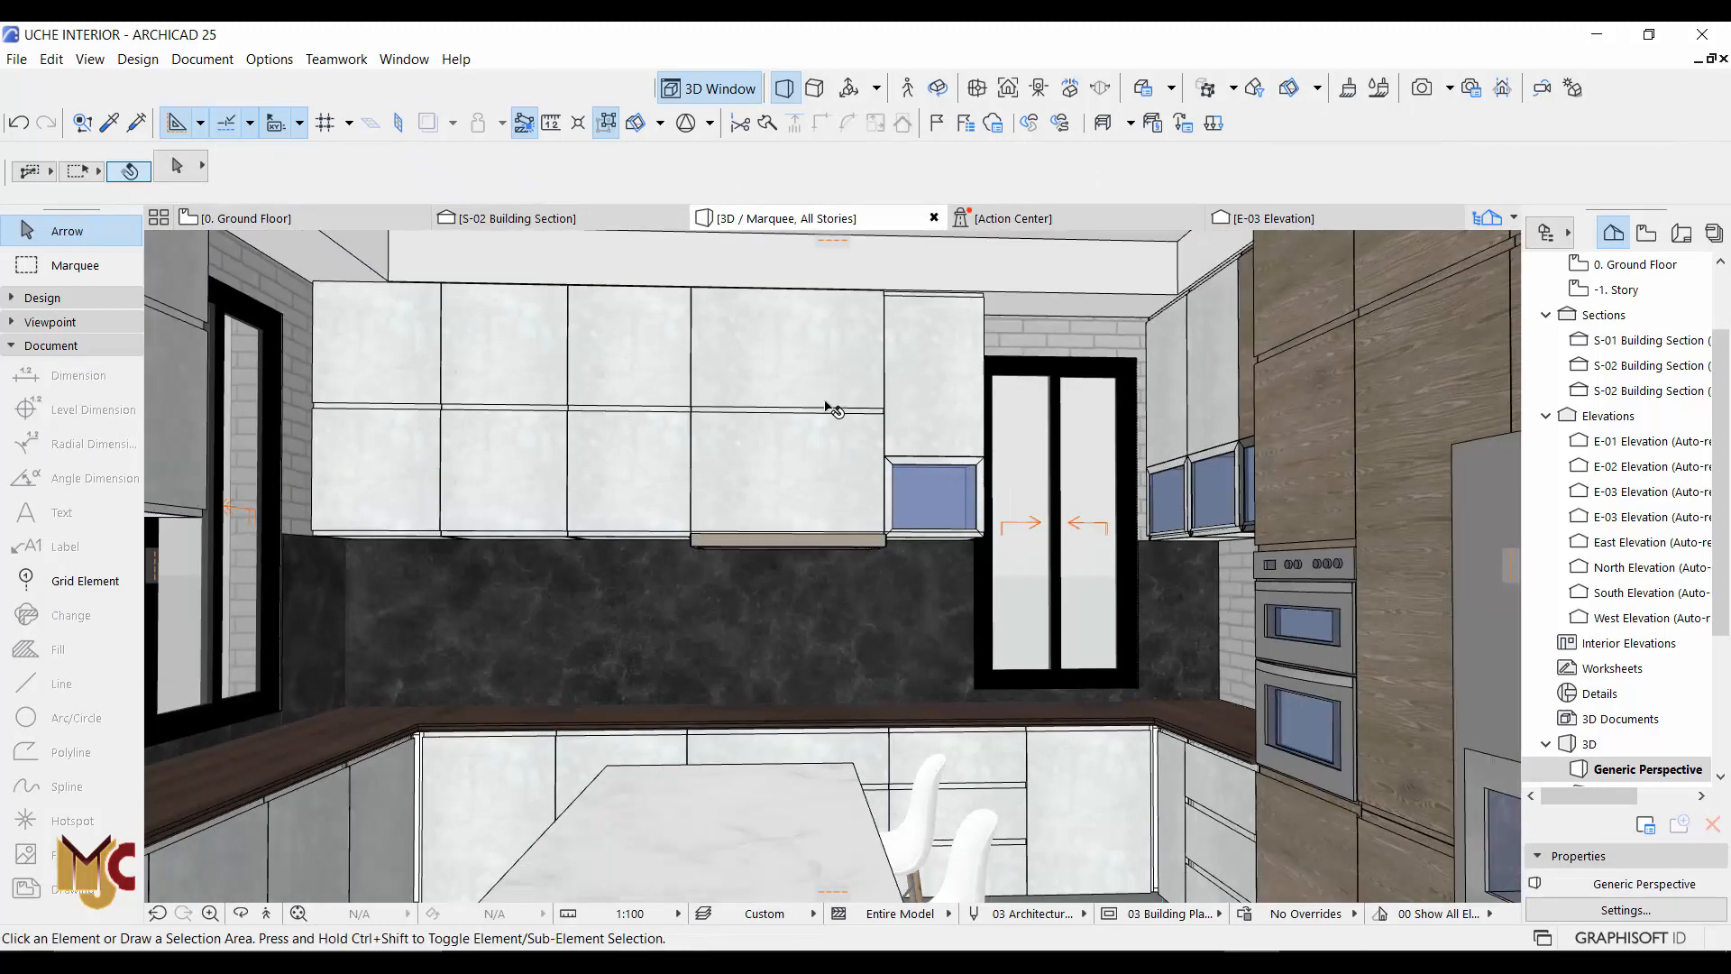
{"action": "middle_click_drag", "start_coordinate": [823, 424], "coordinate": [840, 389]}
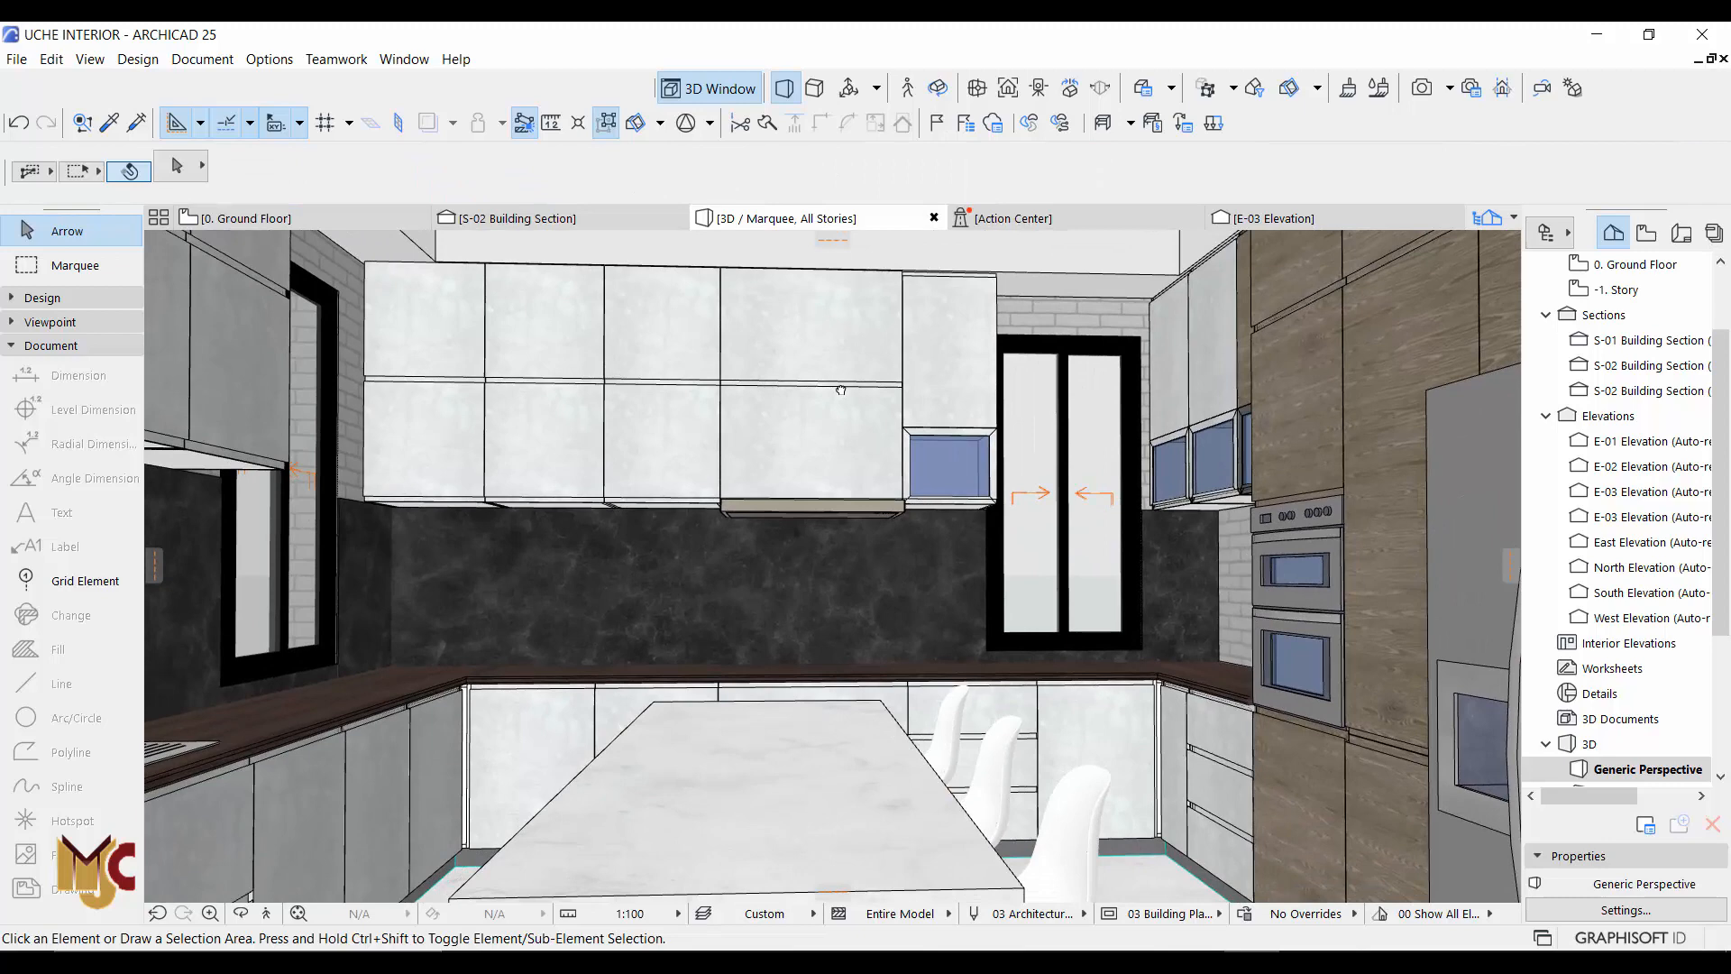
{"action": "scroll", "coordinate": [840, 389], "scroll_direction": "down", "scroll_amount": 4}
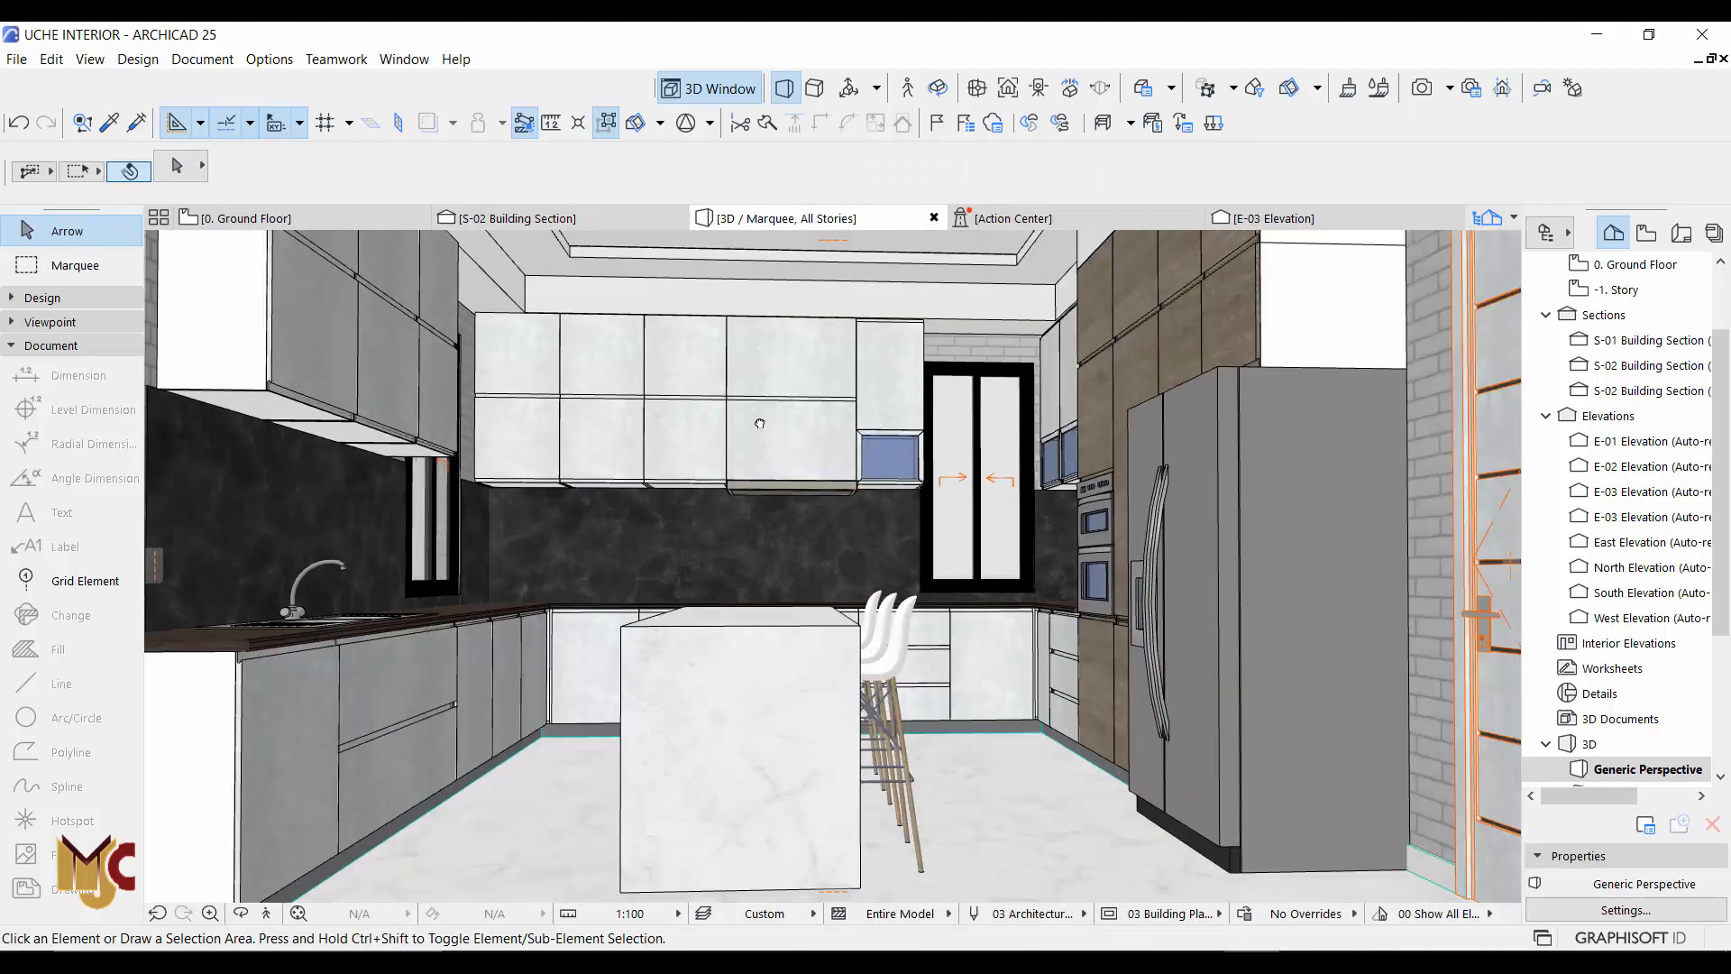
{"action": "middle_click_drag", "start_coordinate": [760, 422], "coordinate": [389, 352], "text": "shift"}
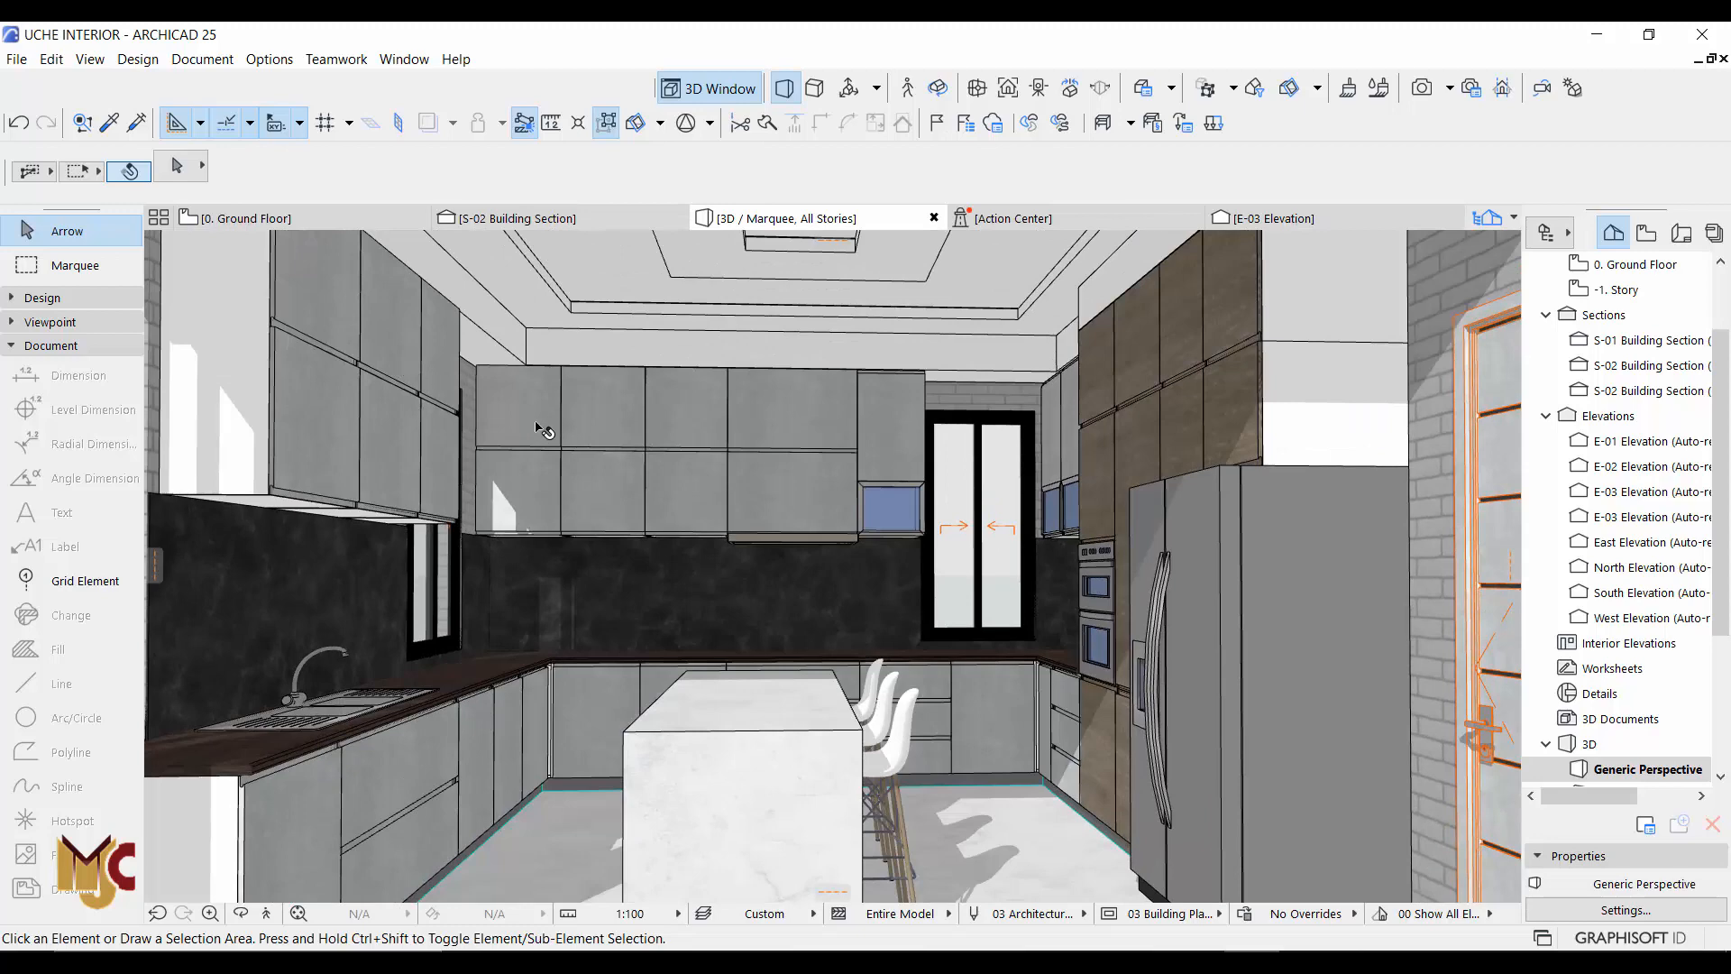
{"action": "scroll", "coordinate": [758, 463], "scroll_direction": "up", "scroll_amount": 2}
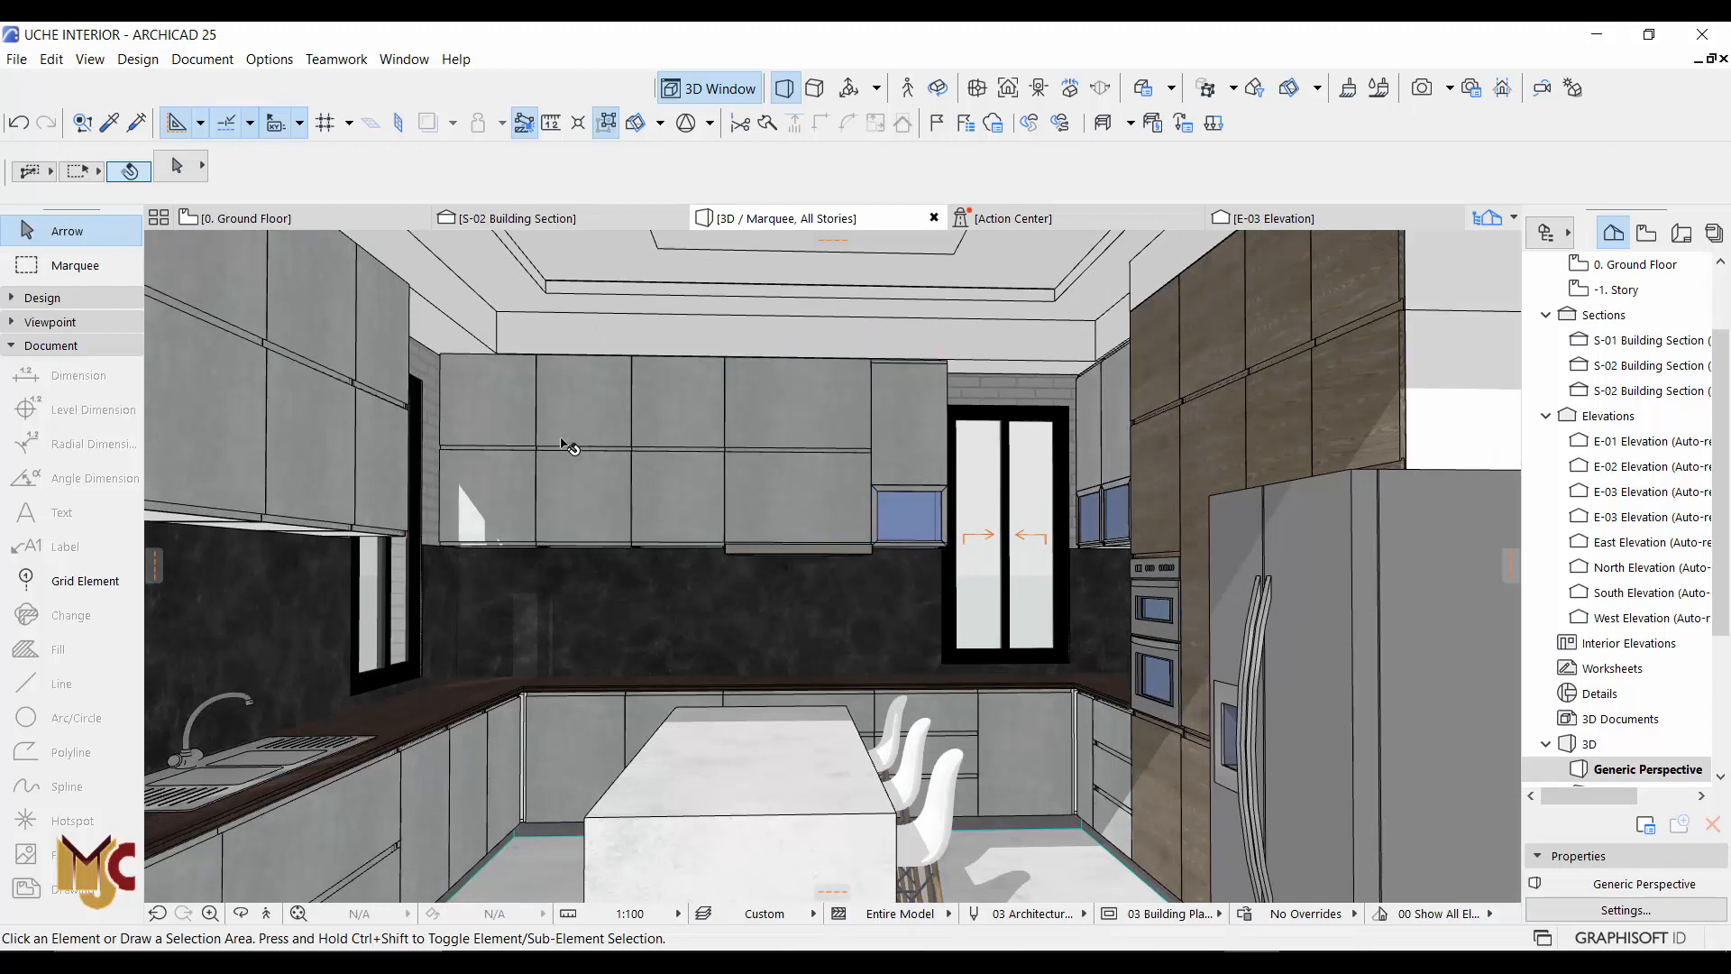
Isolate the range hood cabinet and the two upper cabinets nearest the room corner in the 3D view
{"action": "left_click", "coordinate": [793, 444]}
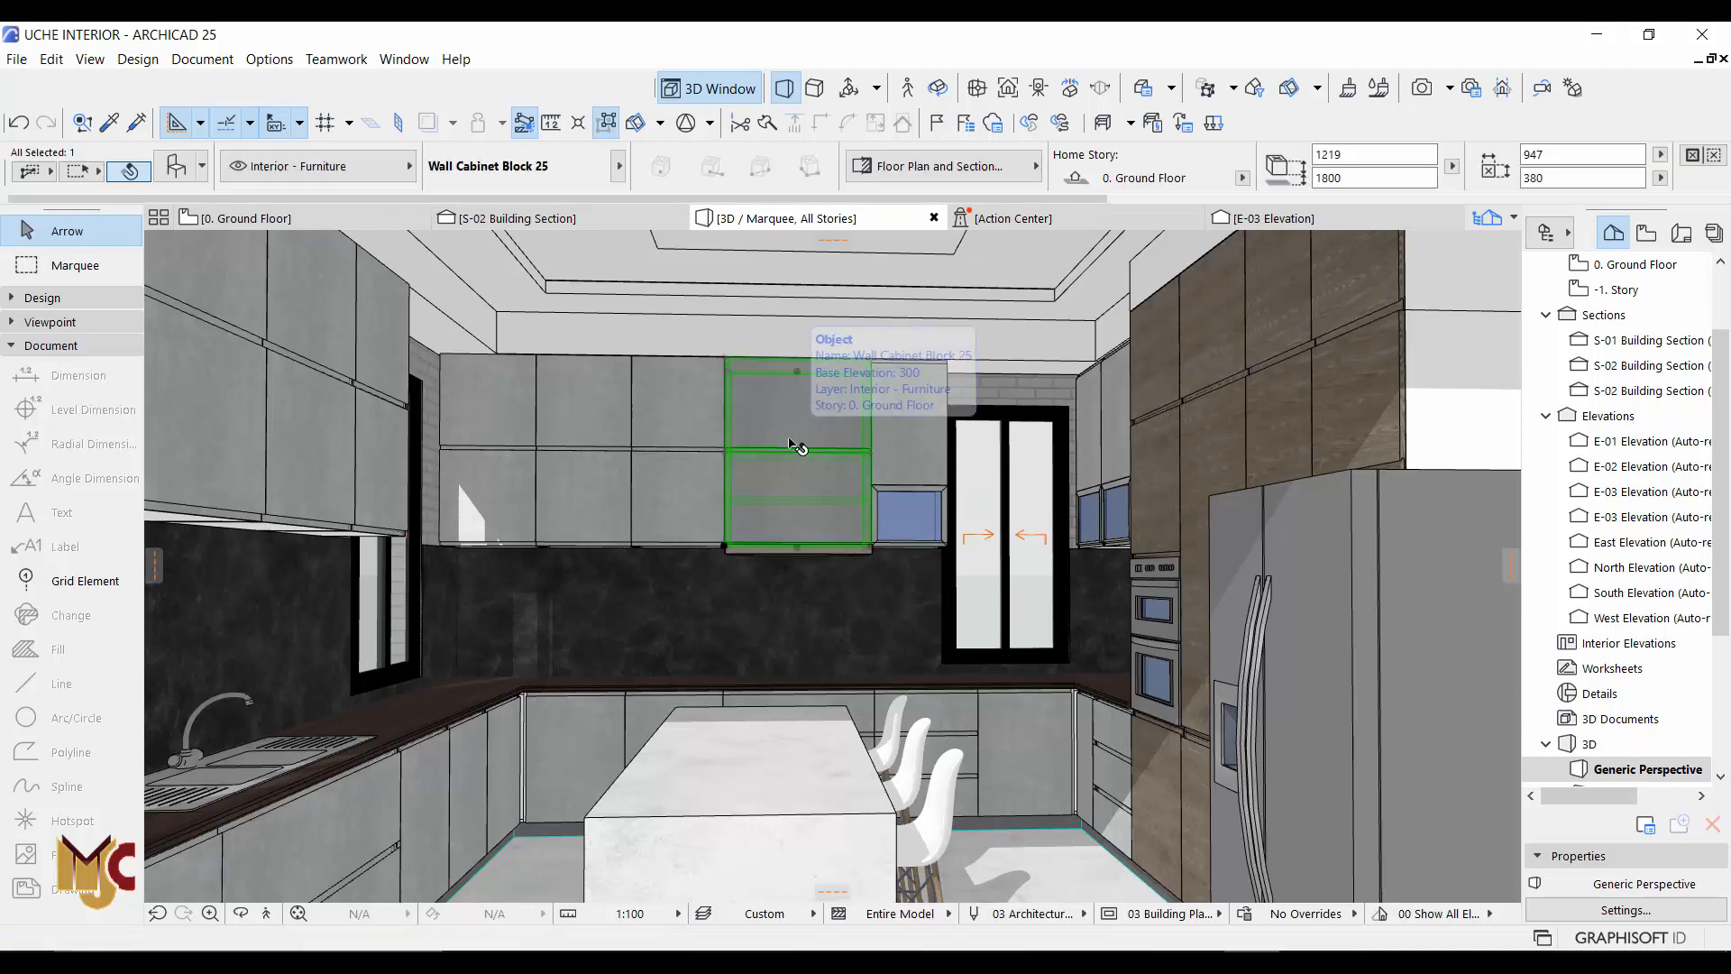
{"action": "left_click", "coordinate": [590, 416], "text": "shift"}
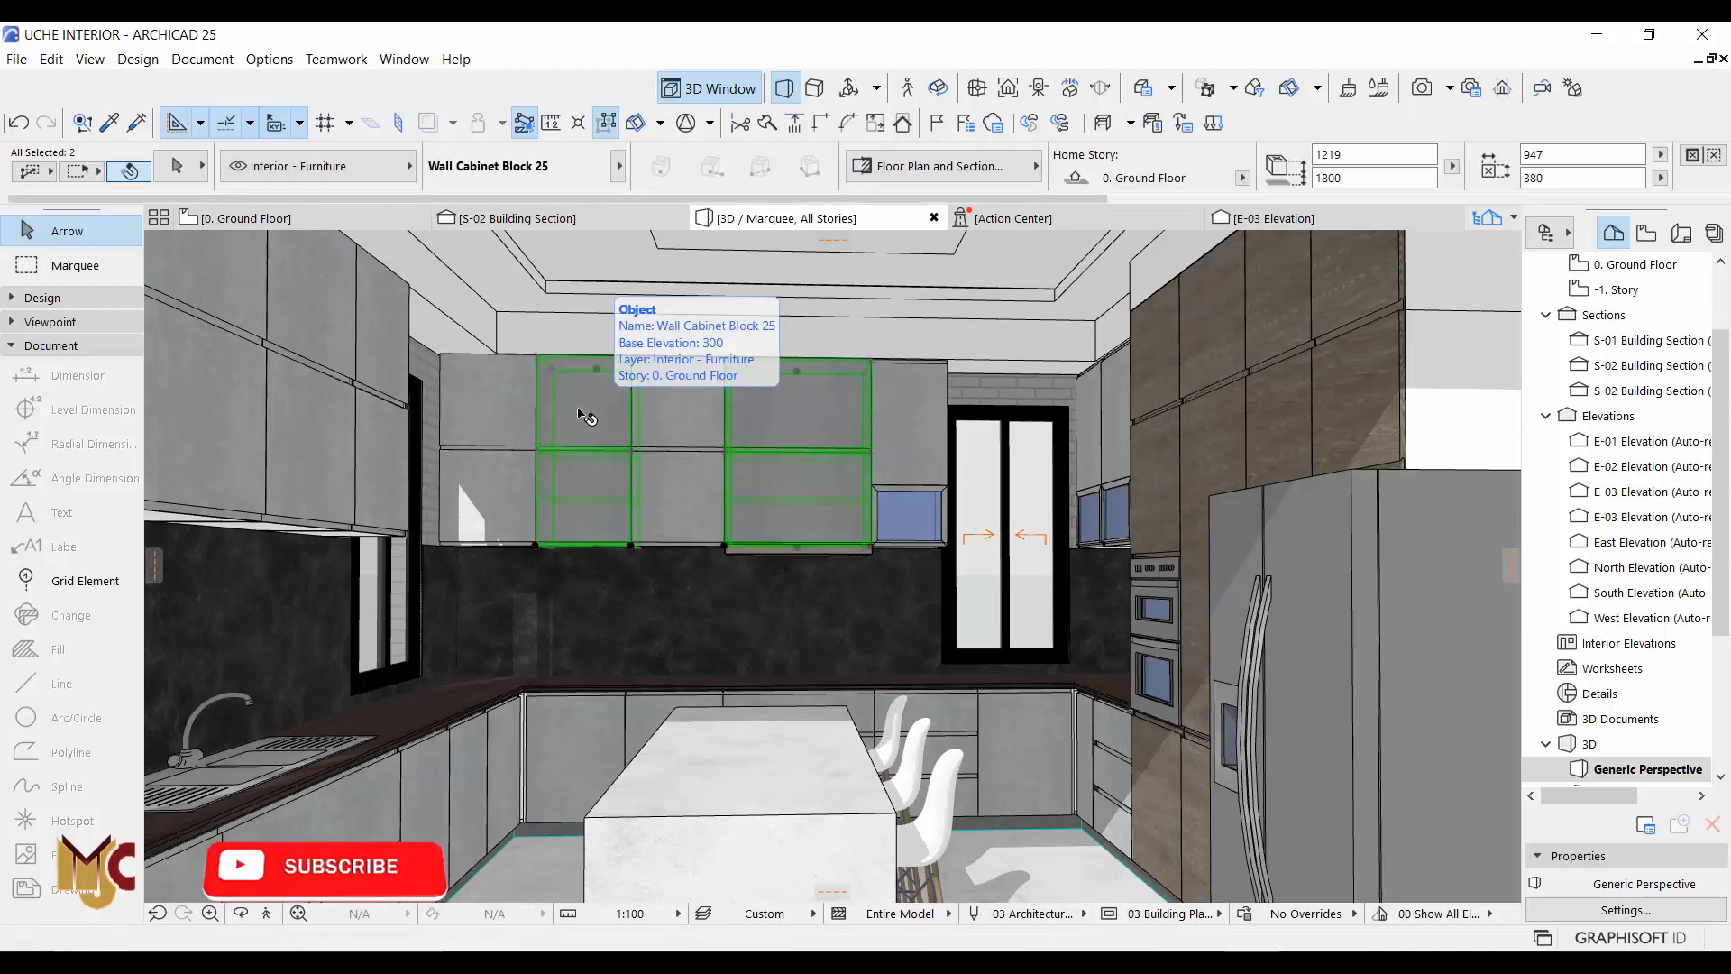
{"action": "left_click", "coordinate": [505, 414], "text": "shift"}
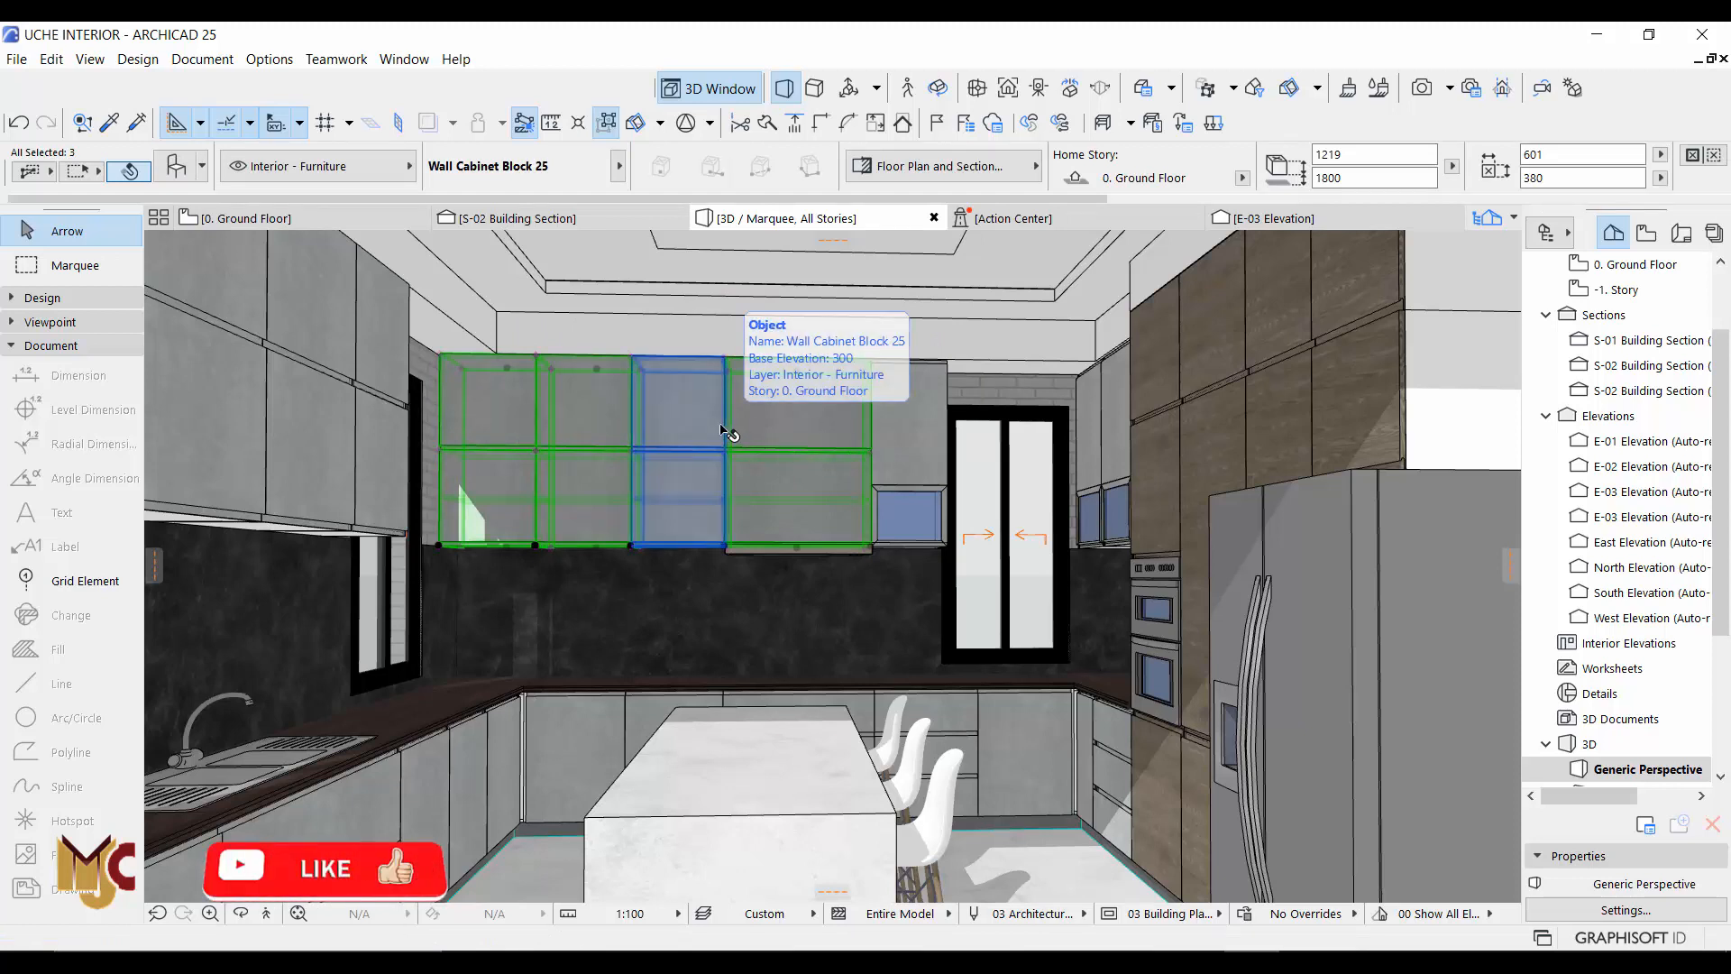
{"action": "key", "text": "F5"}
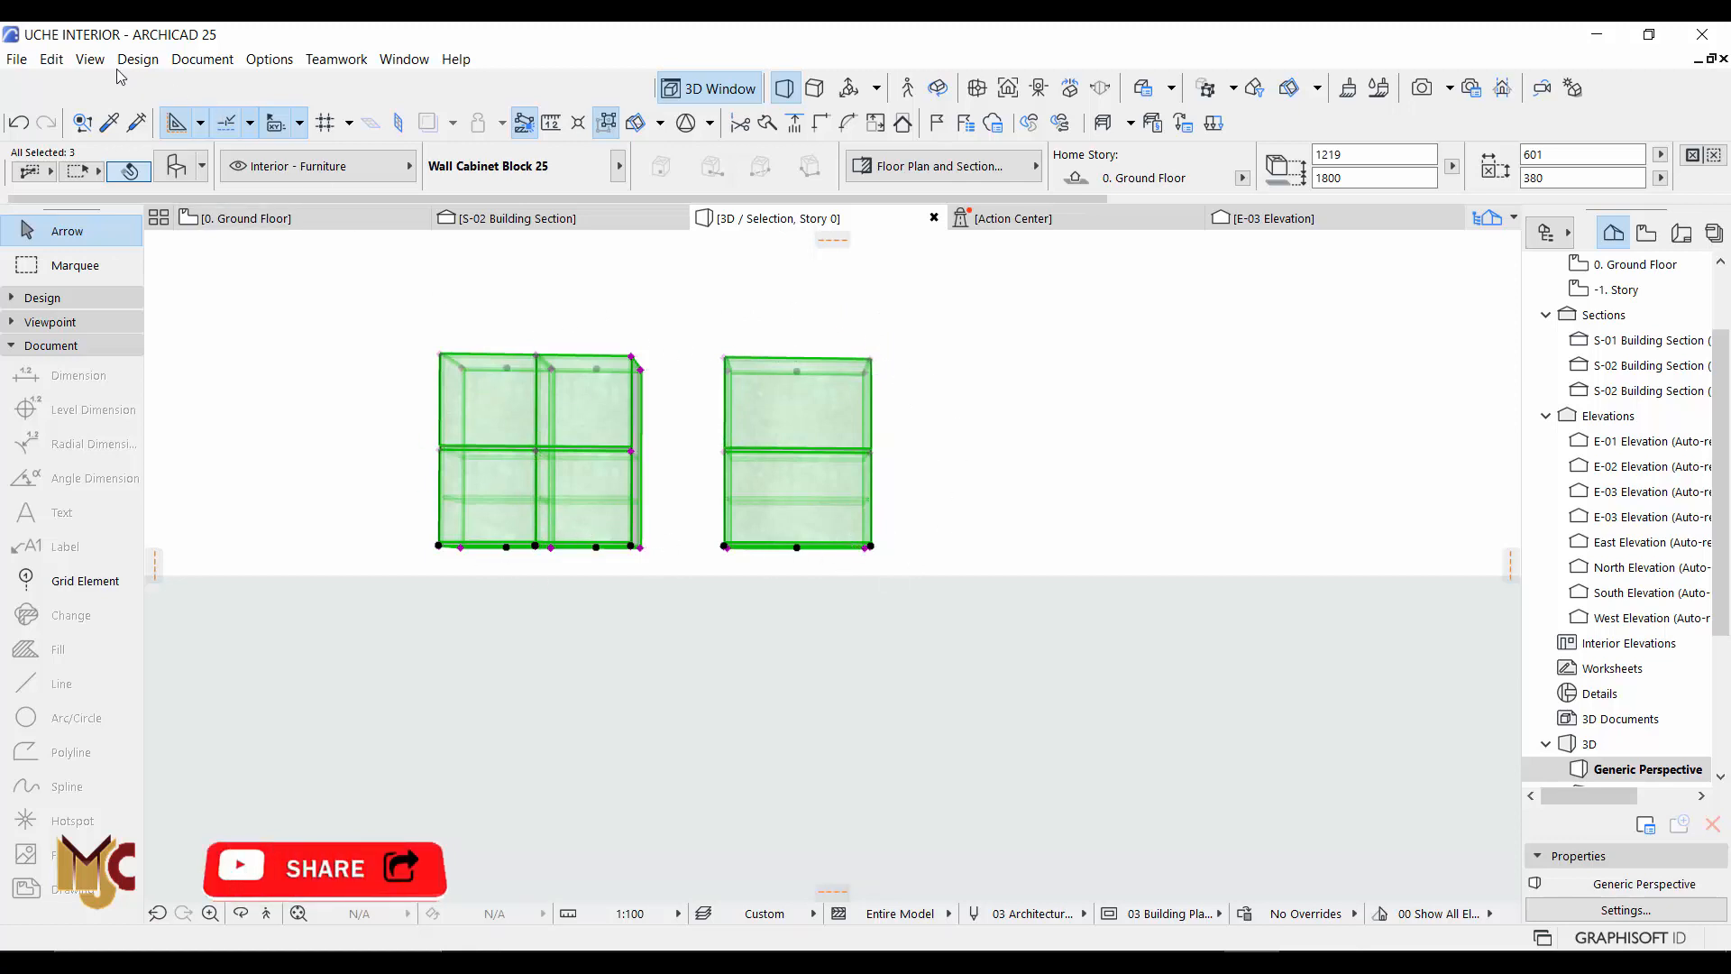
Export the isolated cabinets to the Desktop as the 3DStudio file topcabinet, using Element types - Surfaces and a drawing unit of 1000 mm
{"action": "left_click", "coordinate": [17, 59]}
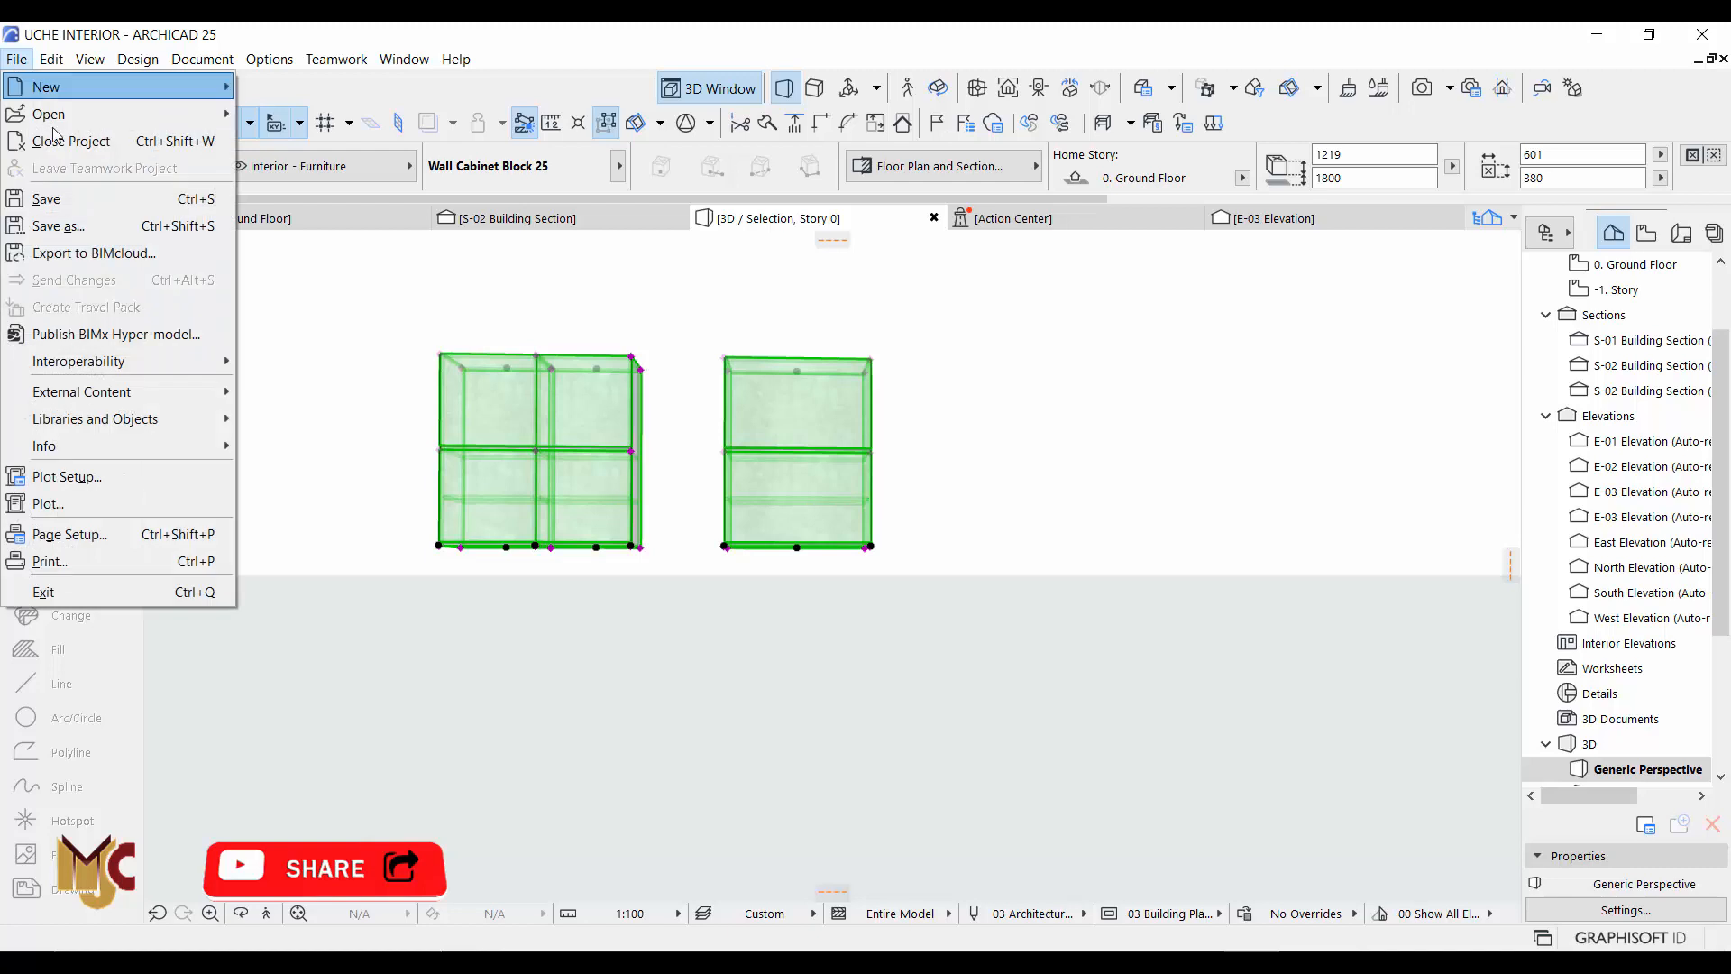
{"action": "left_click", "coordinate": [88, 231]}
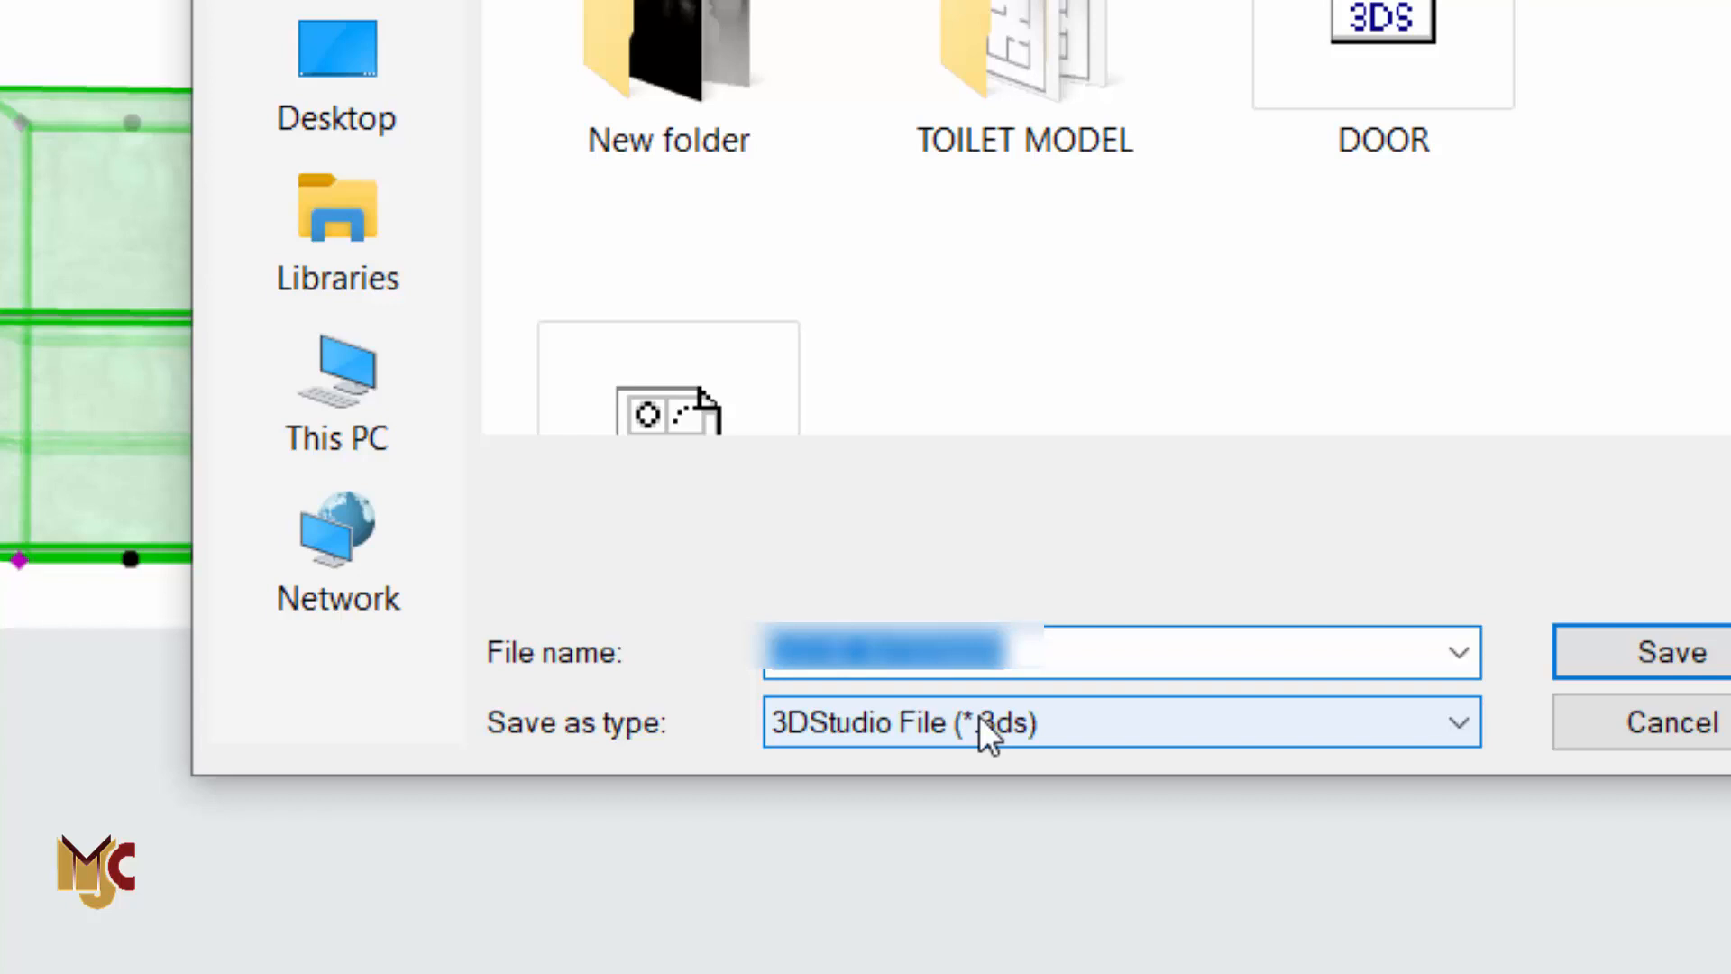
{"action": "left_click", "coordinate": [326, 77]}
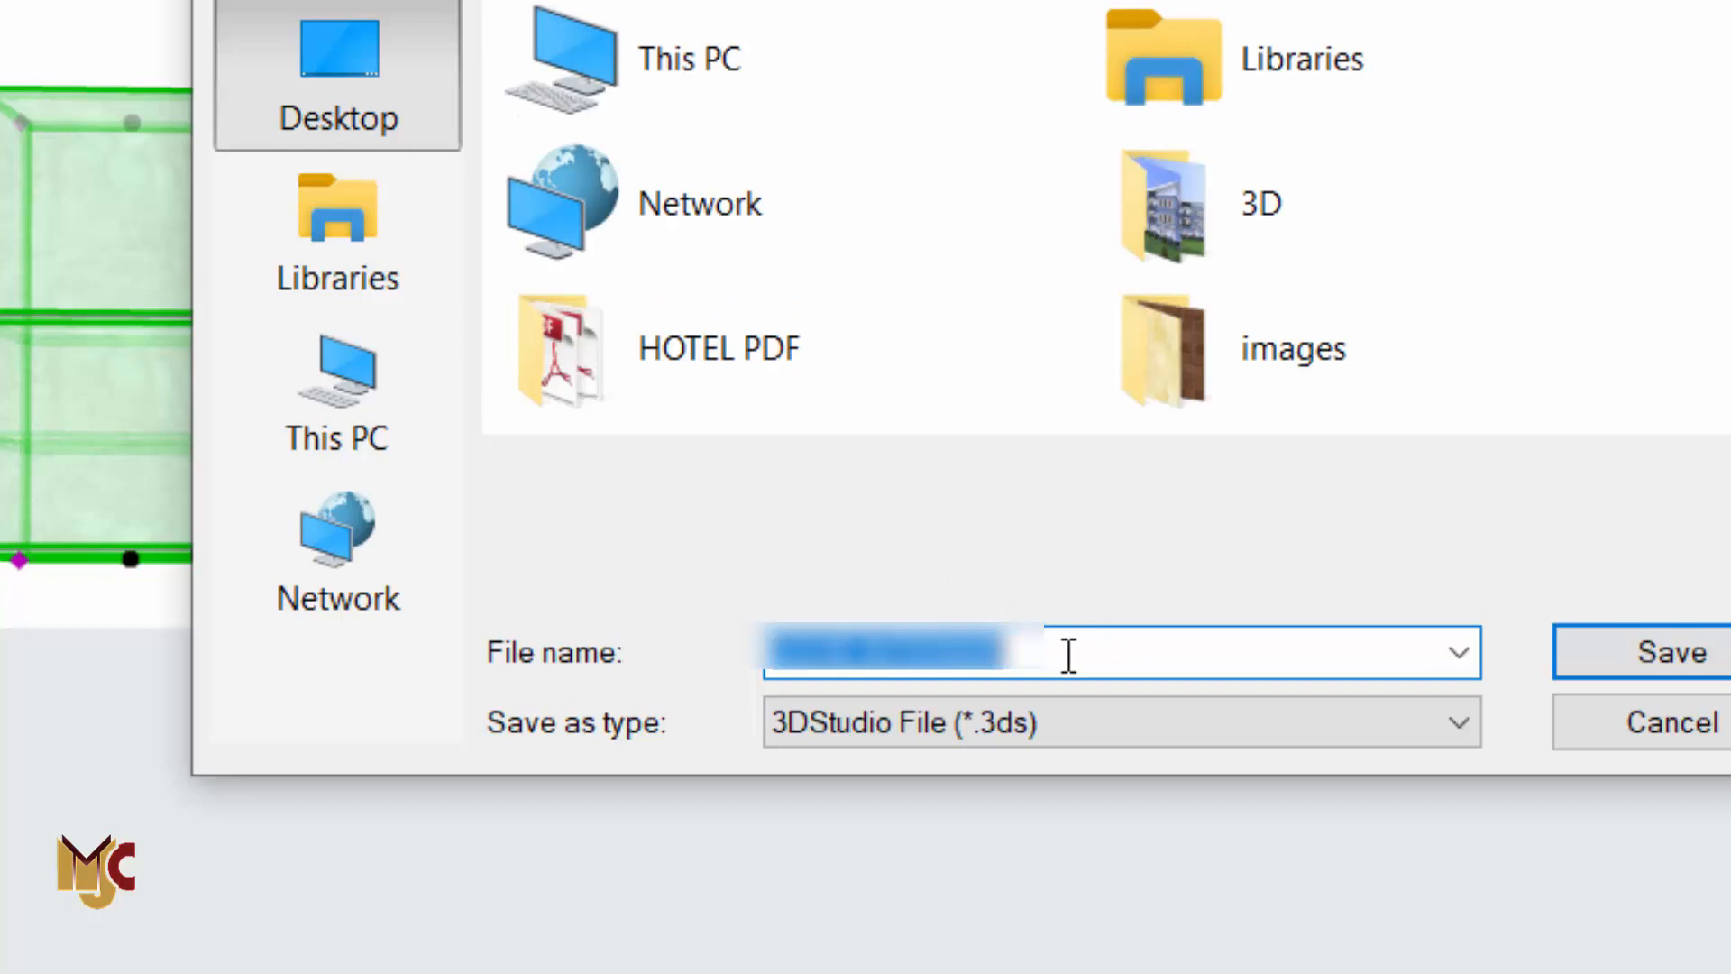
{"action": "type", "text": "topcab"}
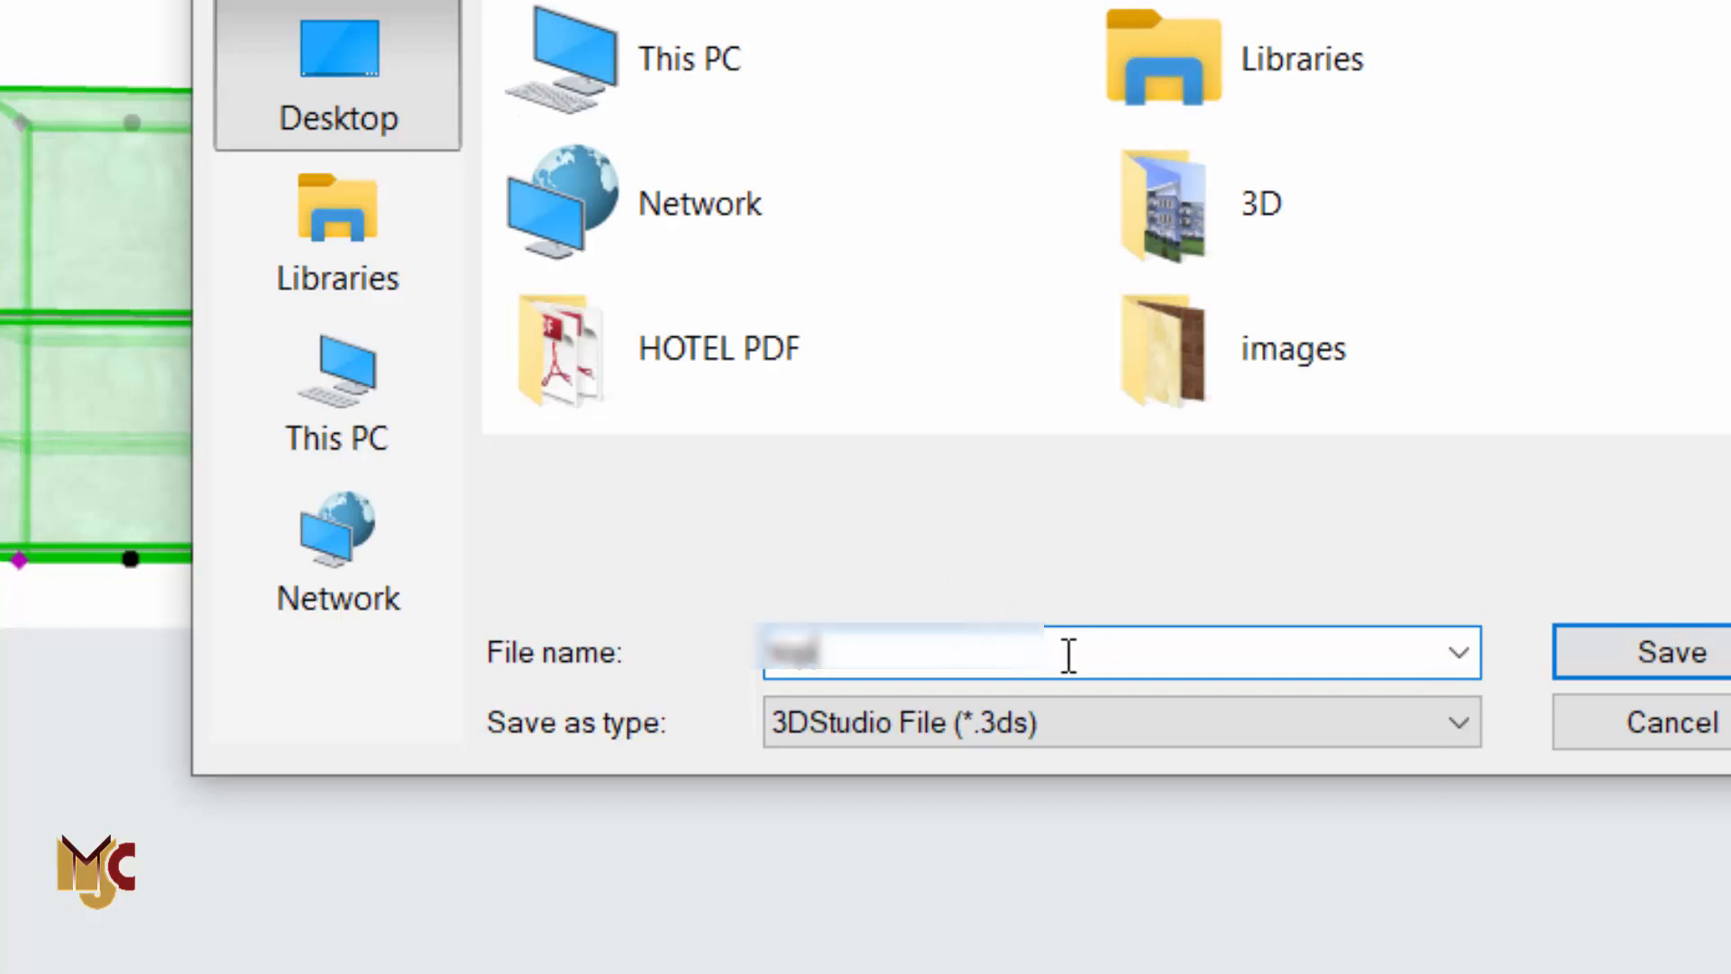
{"action": "type", "text": "inet"}
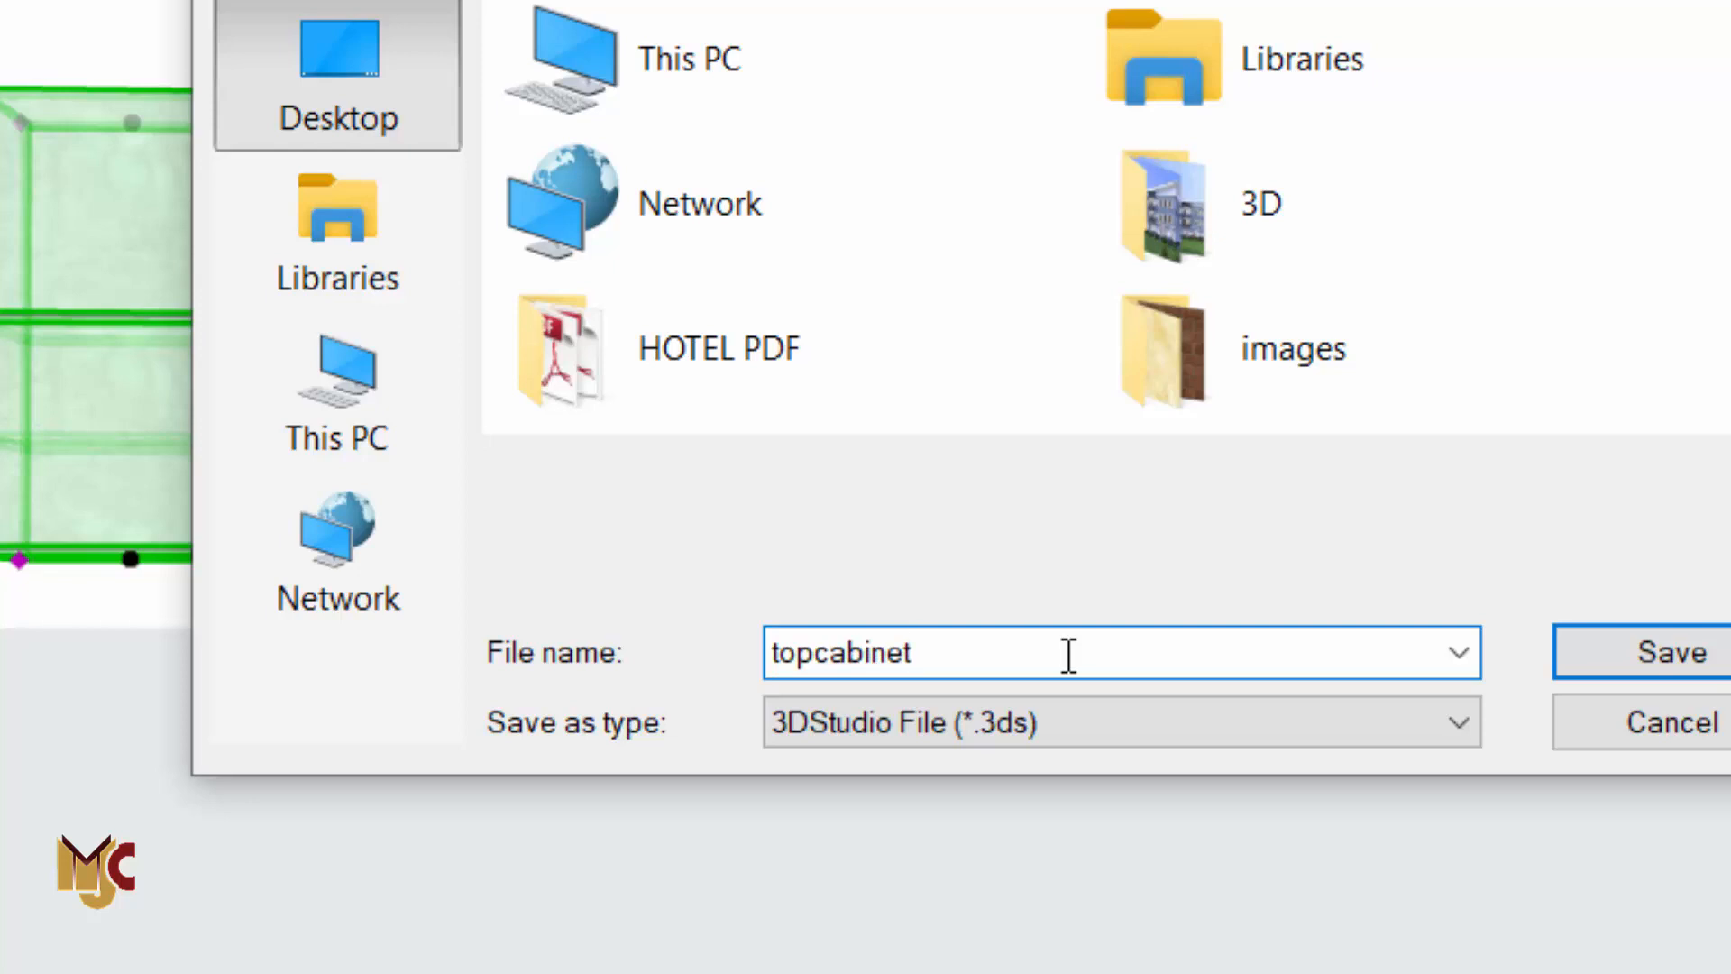
{"action": "left_click", "coordinate": [1657, 658]}
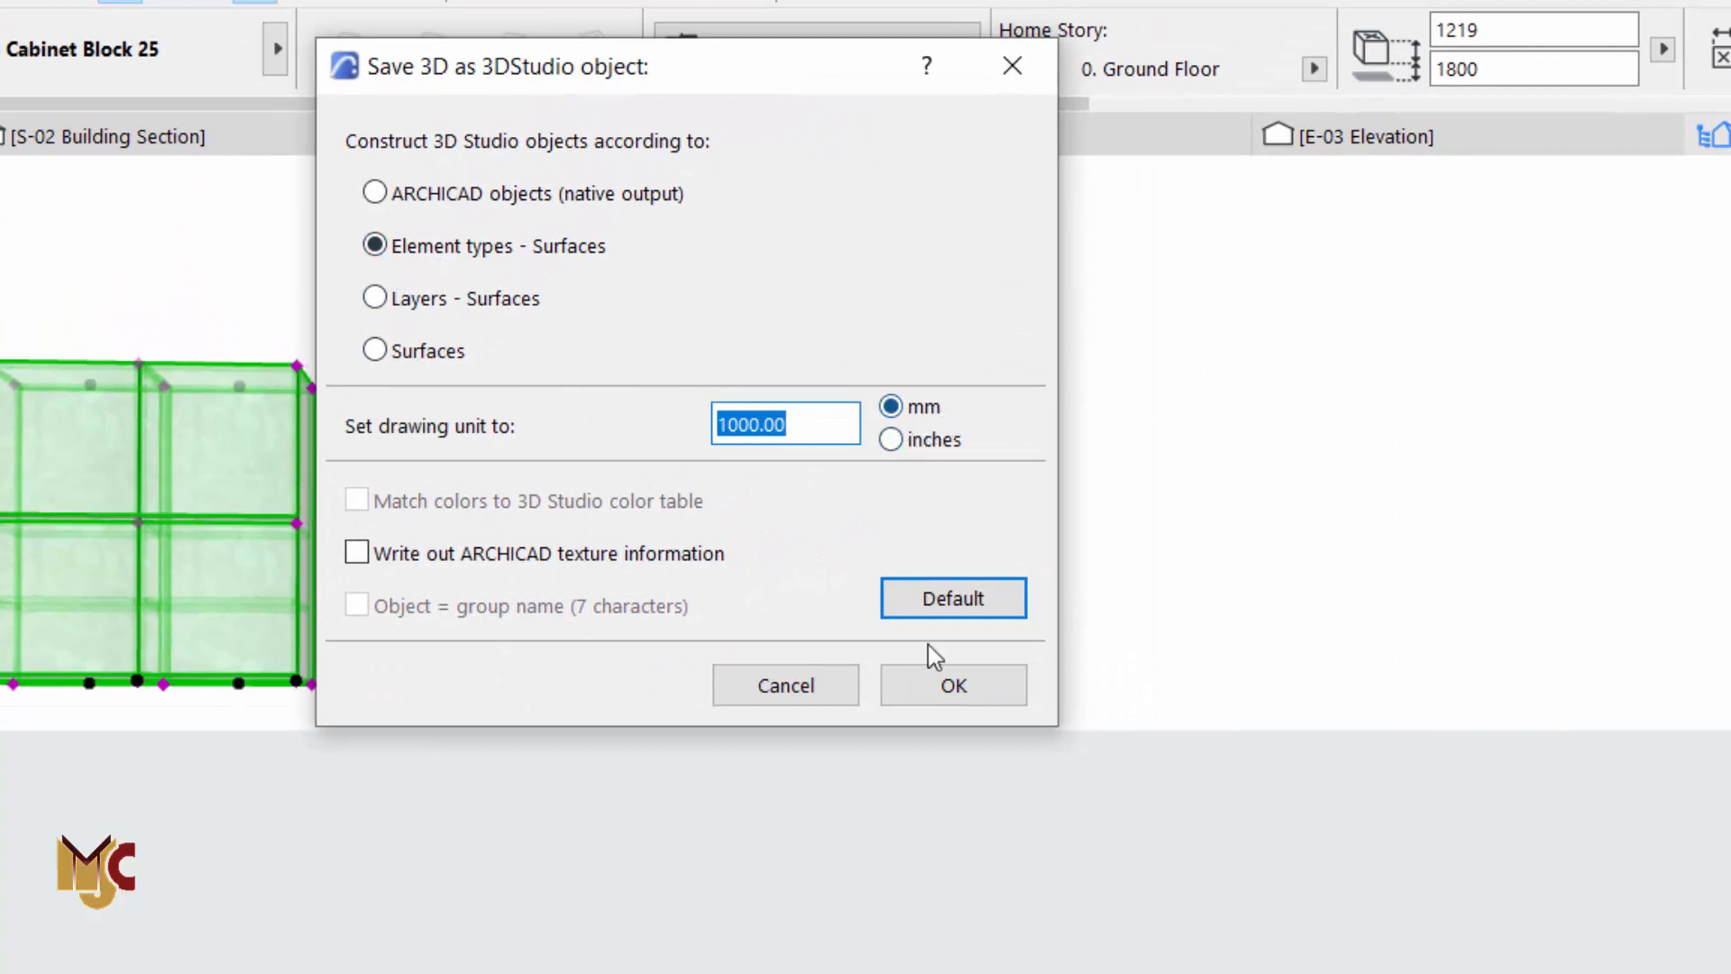
{"action": "left_click", "coordinate": [954, 688]}
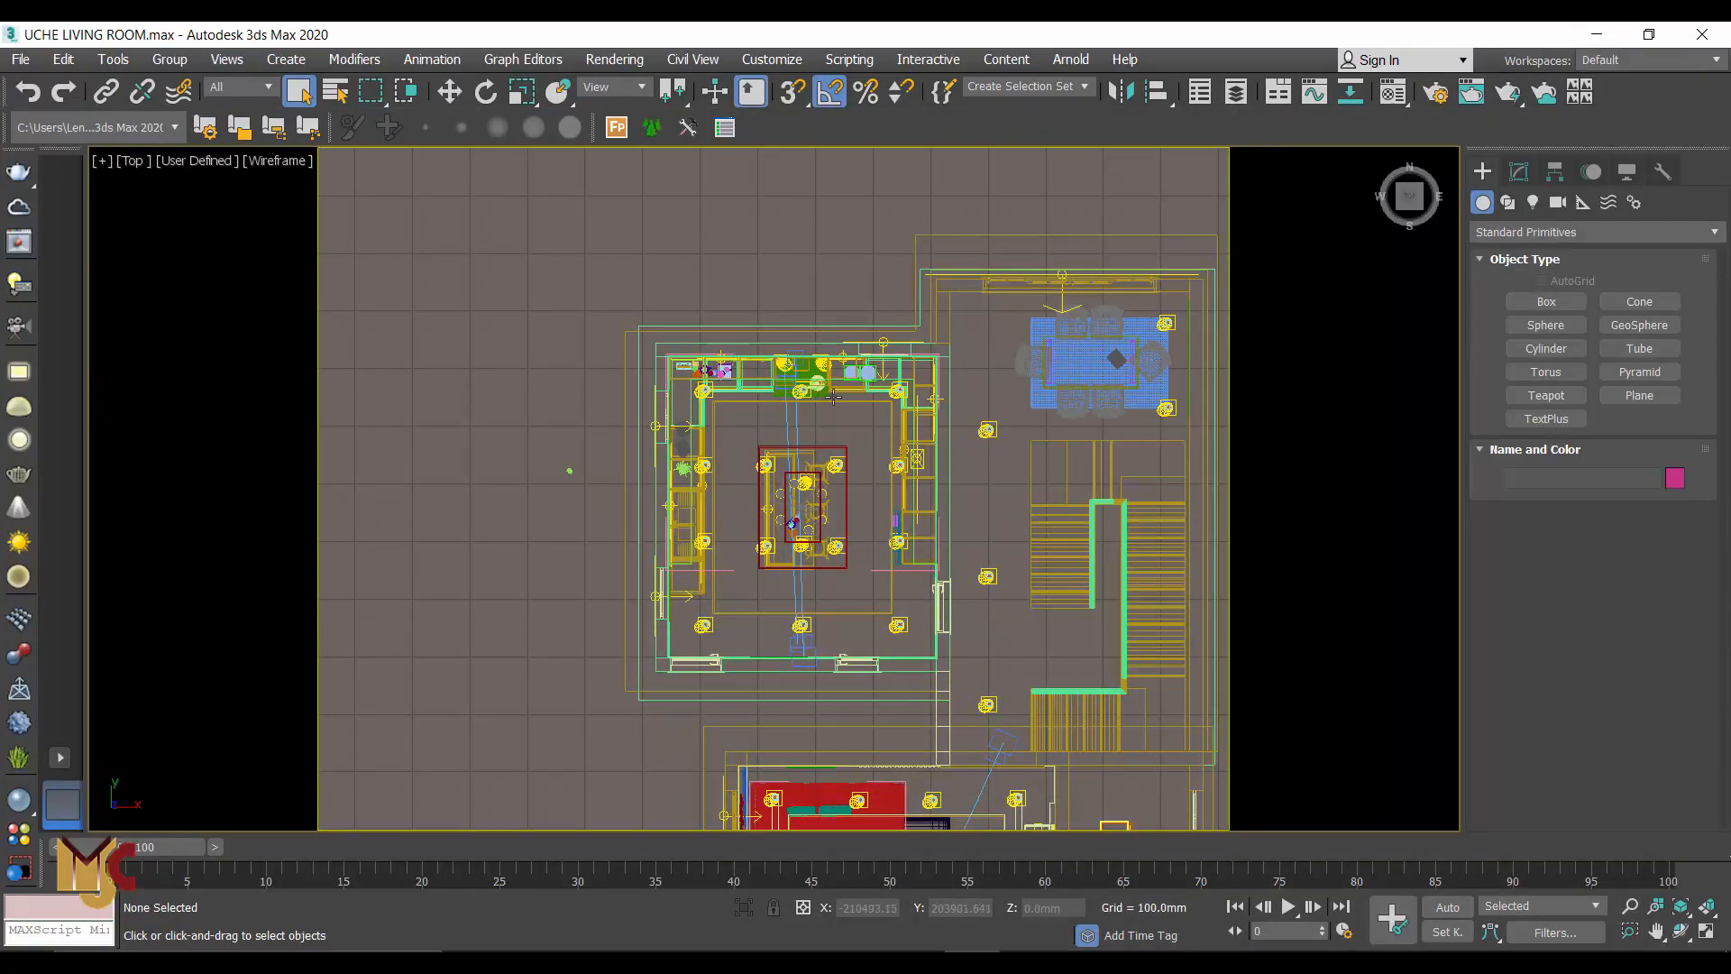
Switch to the UCHE LIVING ROOM scene in 3ds Max and show the kitchen shaded through the UCHE003KIT camera
{"action": "scroll", "coordinate": [769, 434], "scroll_direction": "up", "scroll_amount": 5}
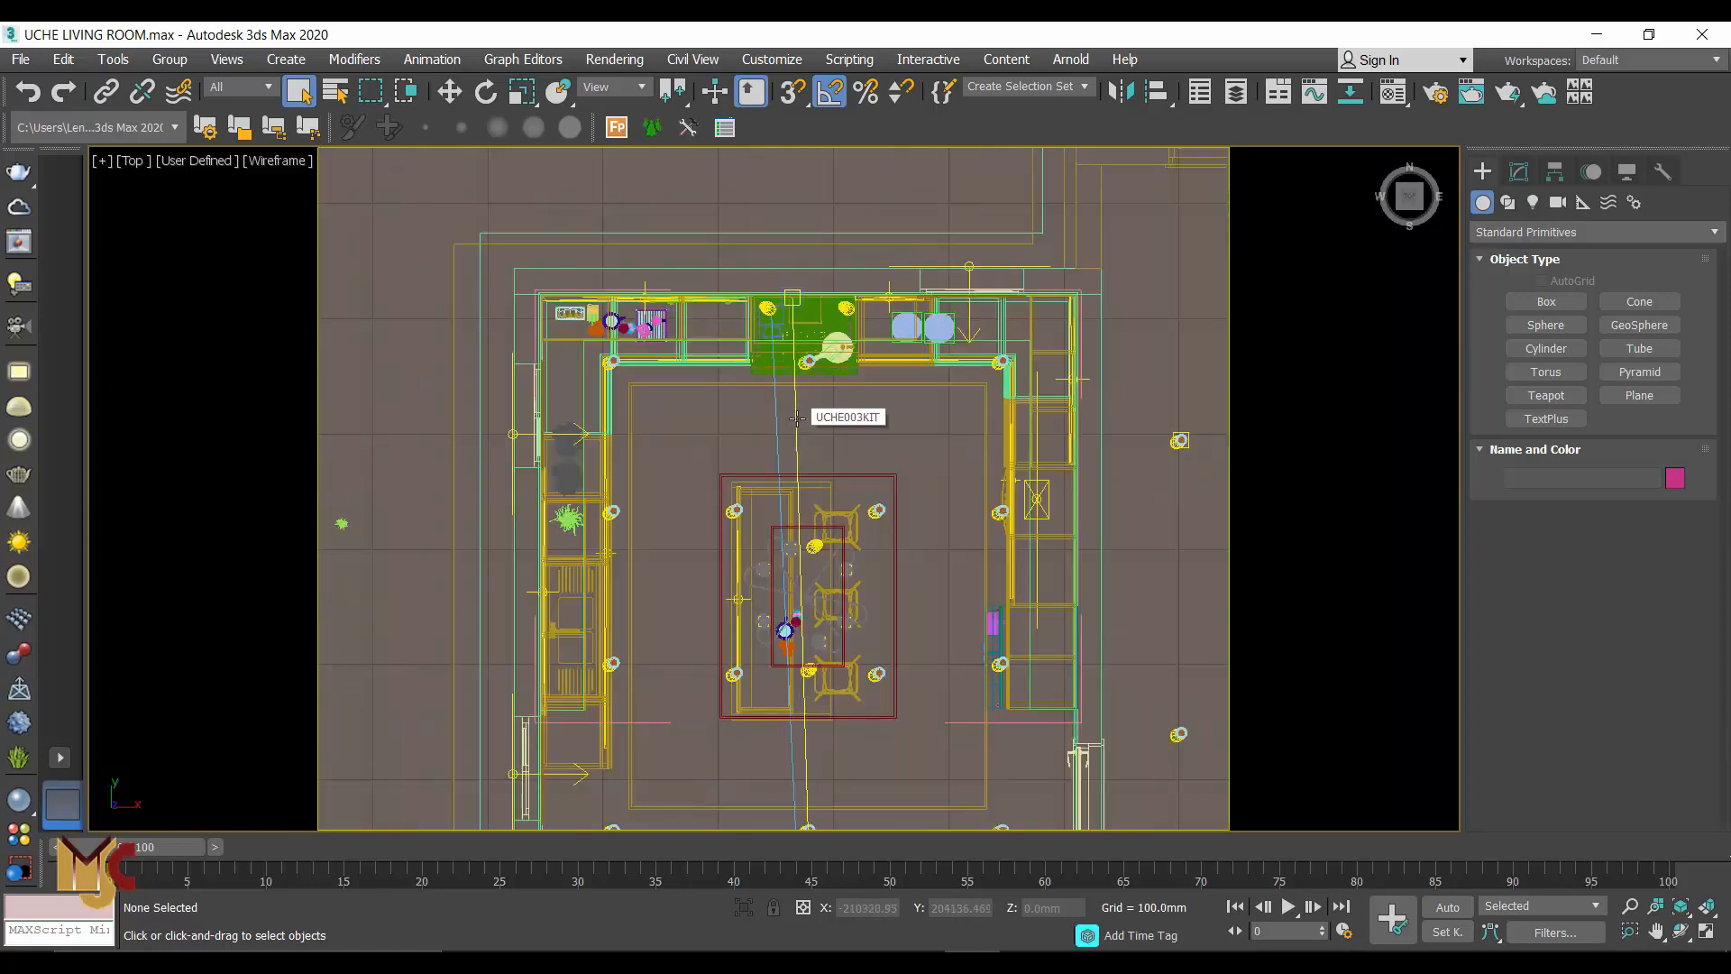
{"action": "key", "text": "c"}
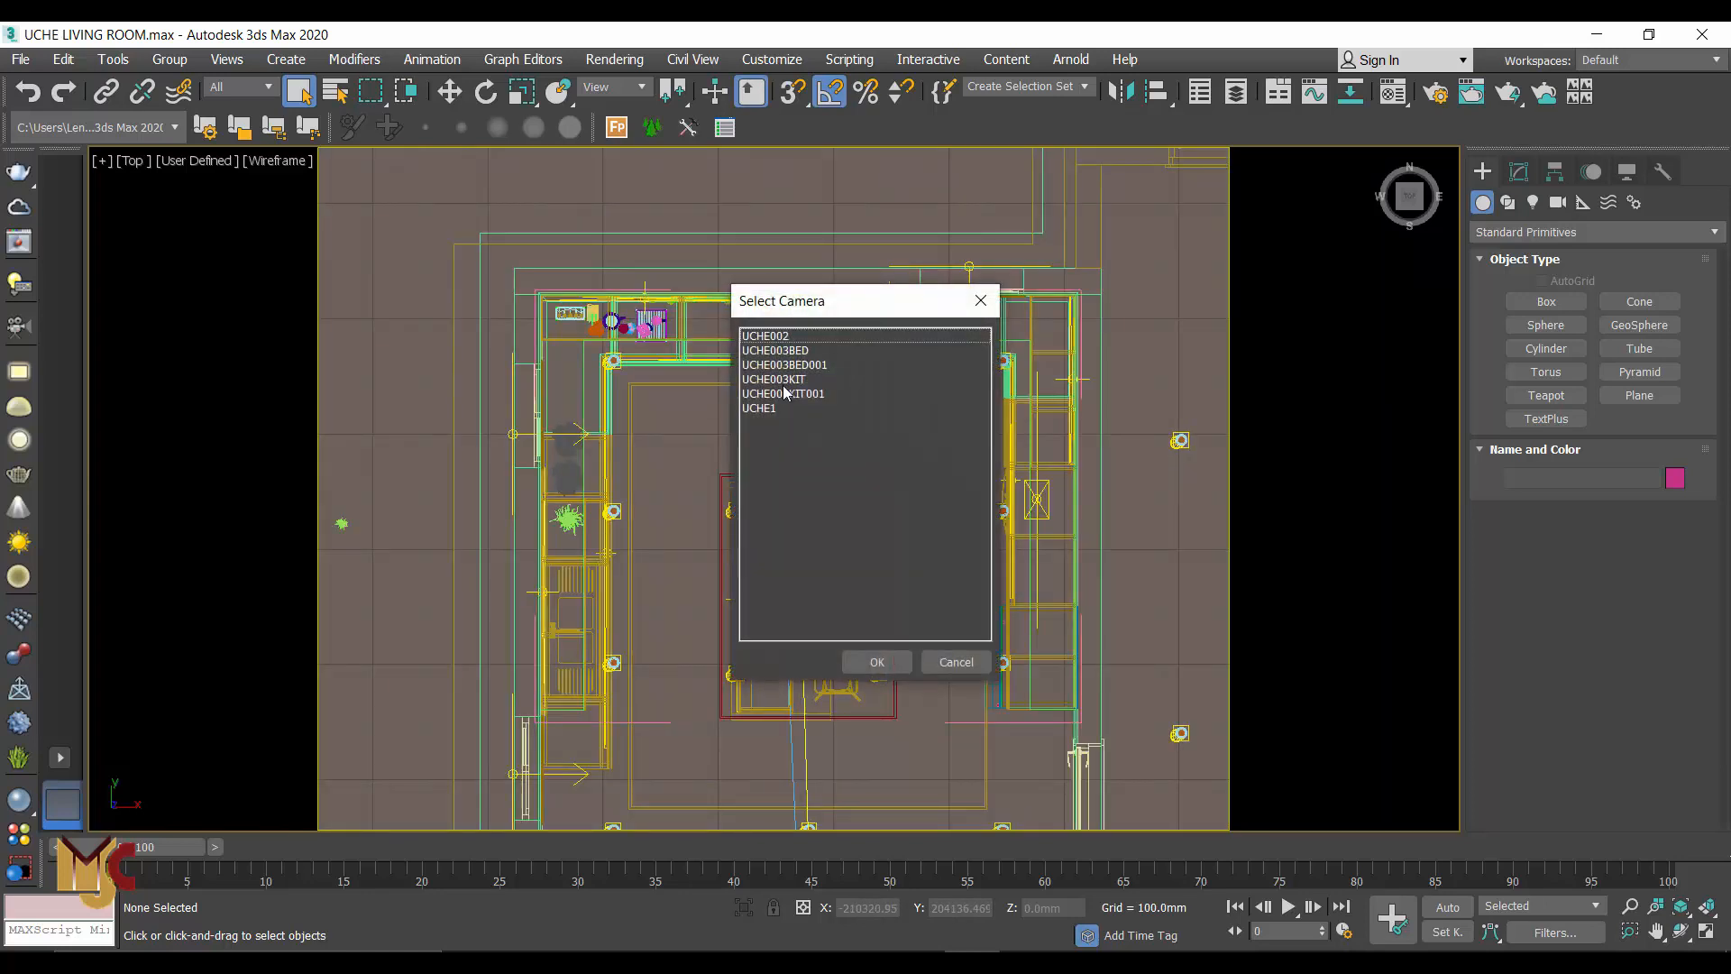
{"action": "left_click", "coordinate": [782, 393]}
{"action": "key", "text": "Return"}
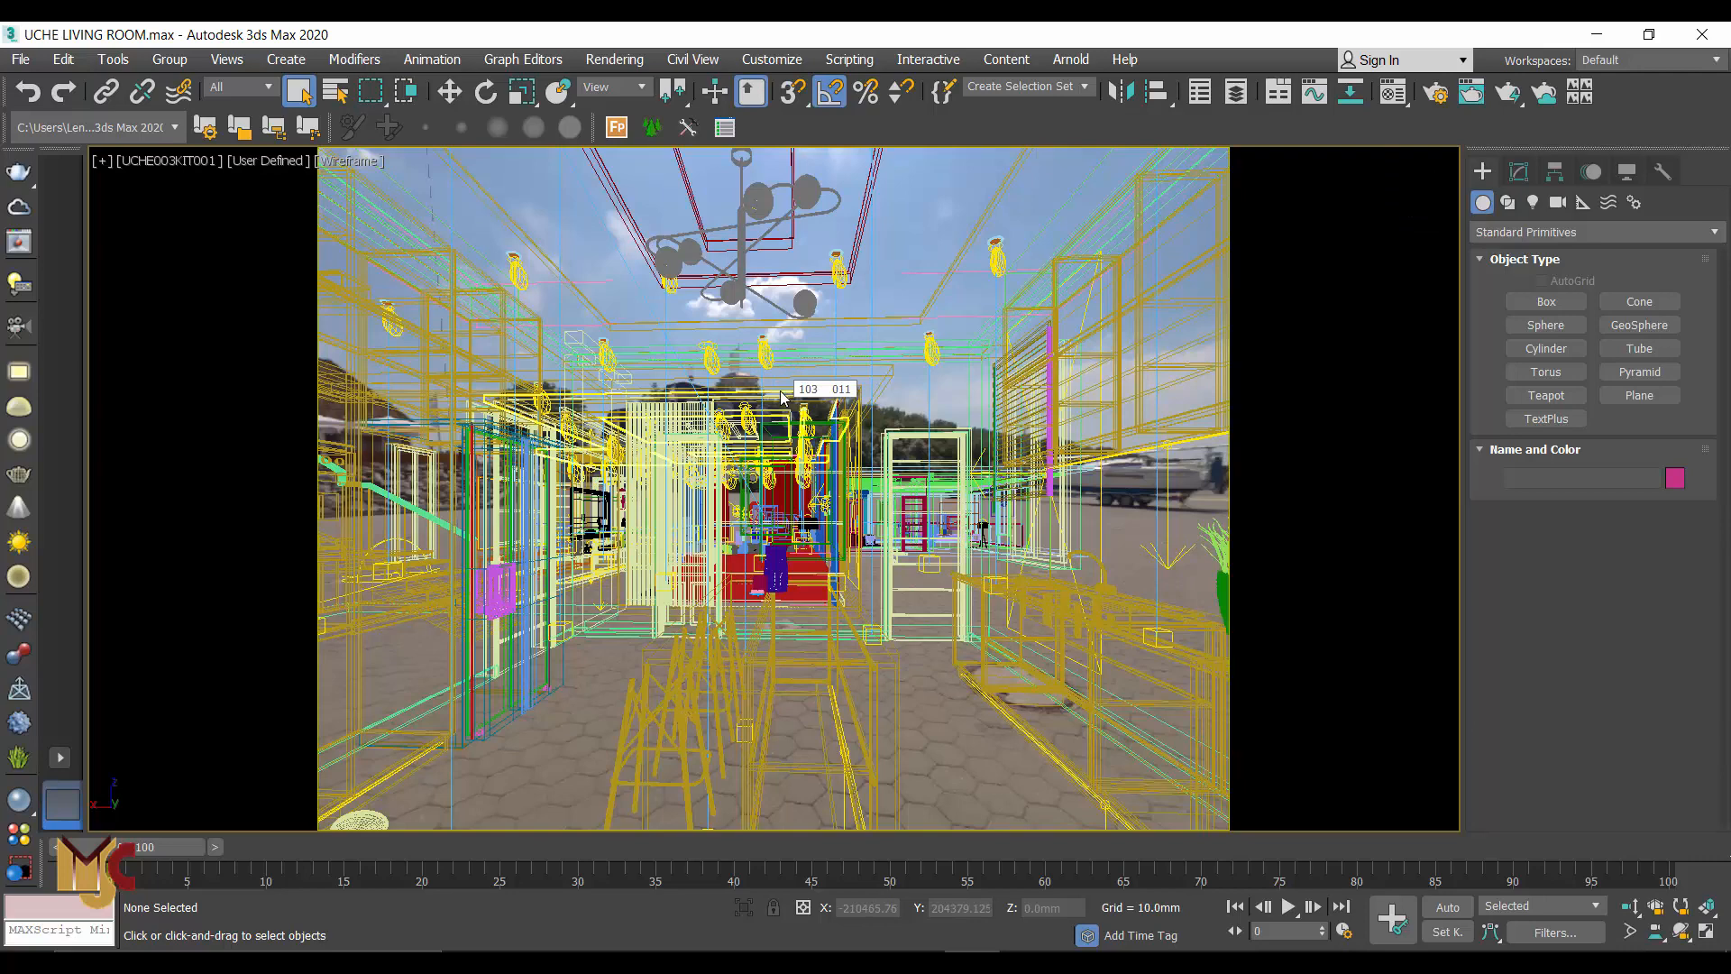
{"action": "key", "text": "F3"}
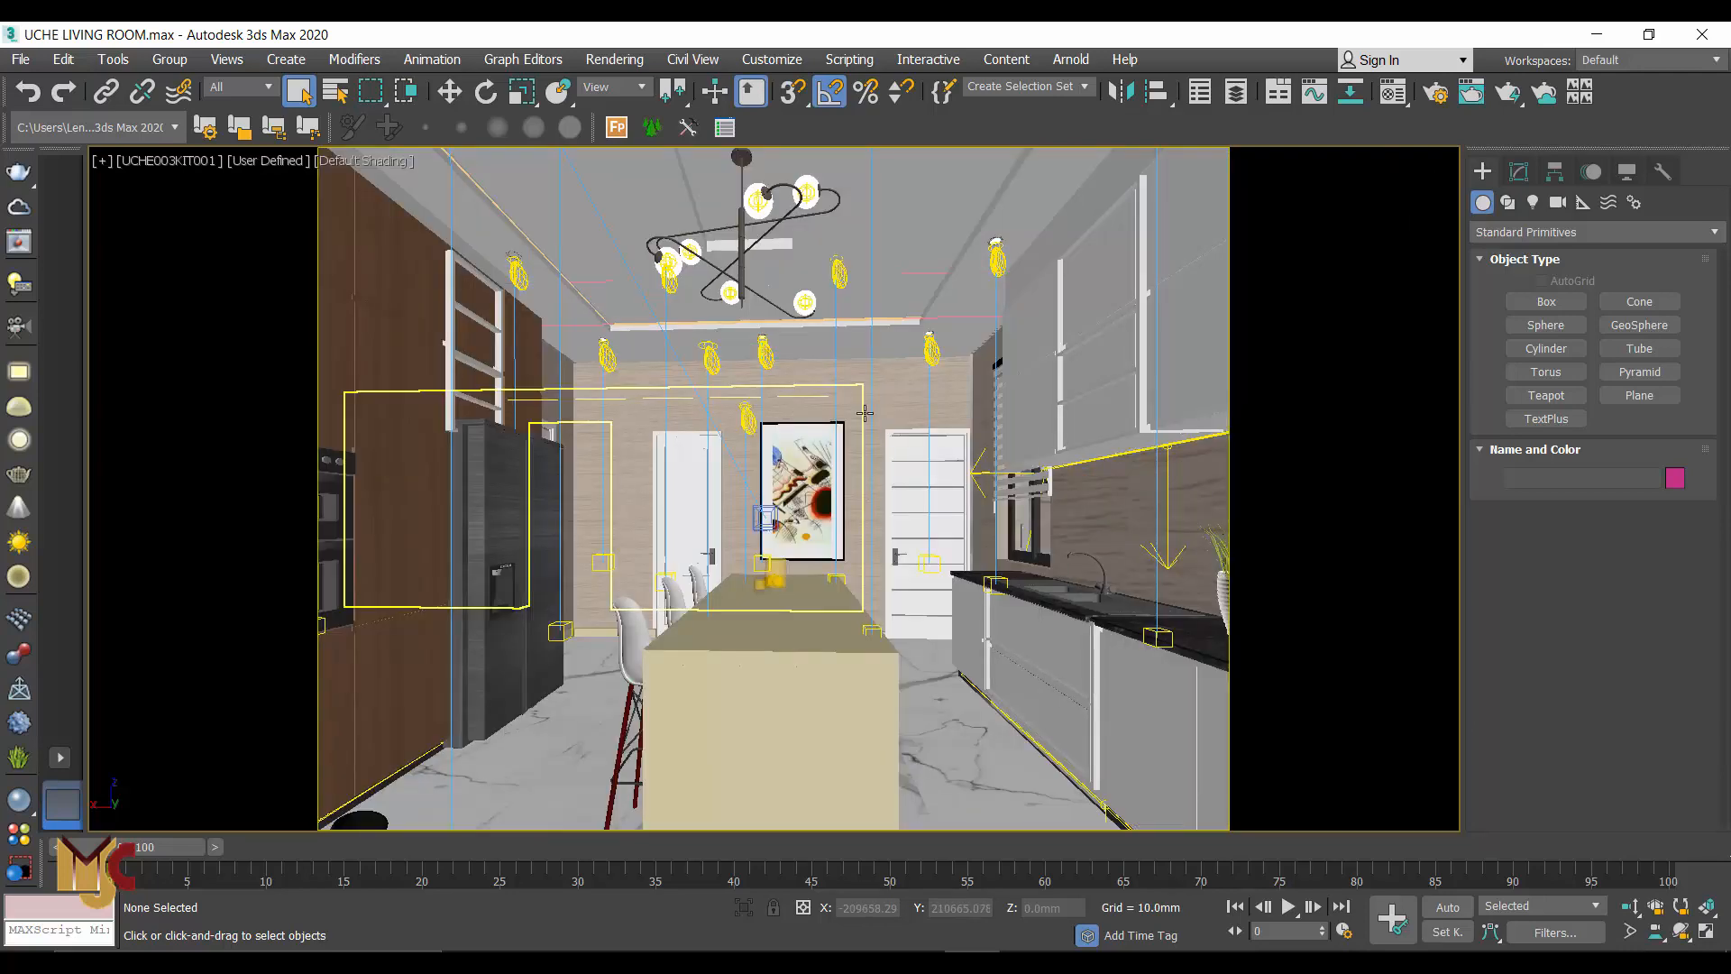
{"action": "key", "text": "c"}
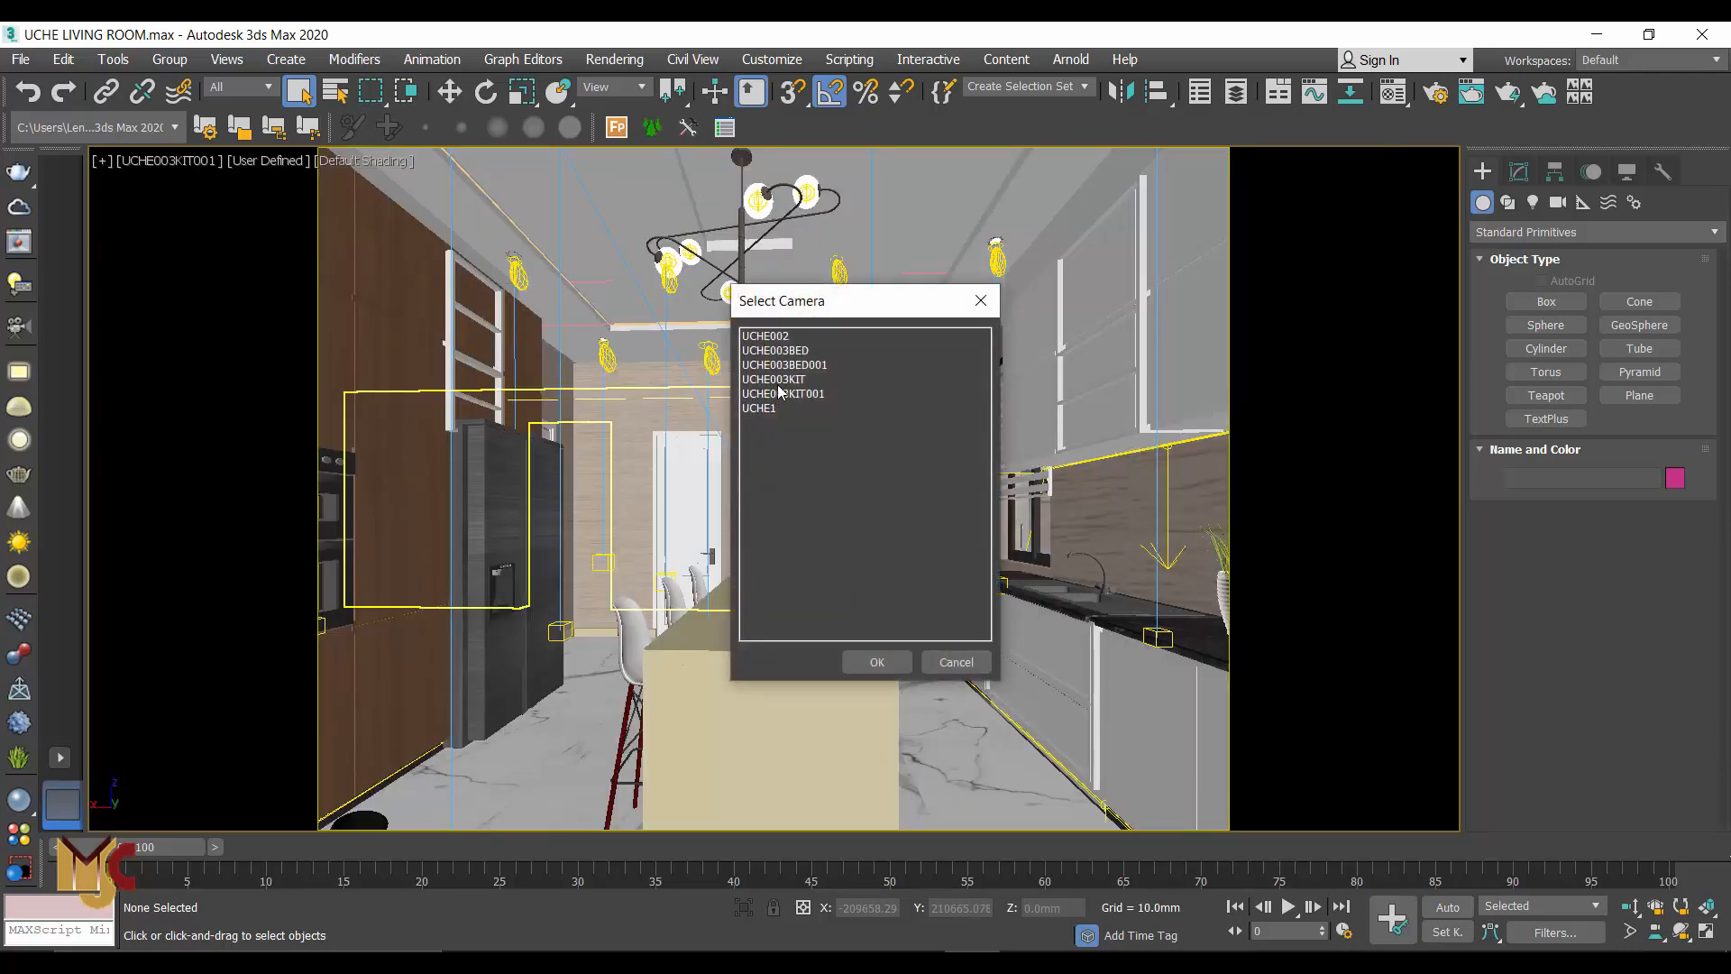
{"action": "left_click", "coordinate": [777, 379]}
{"action": "double_click", "coordinate": [777, 380]}
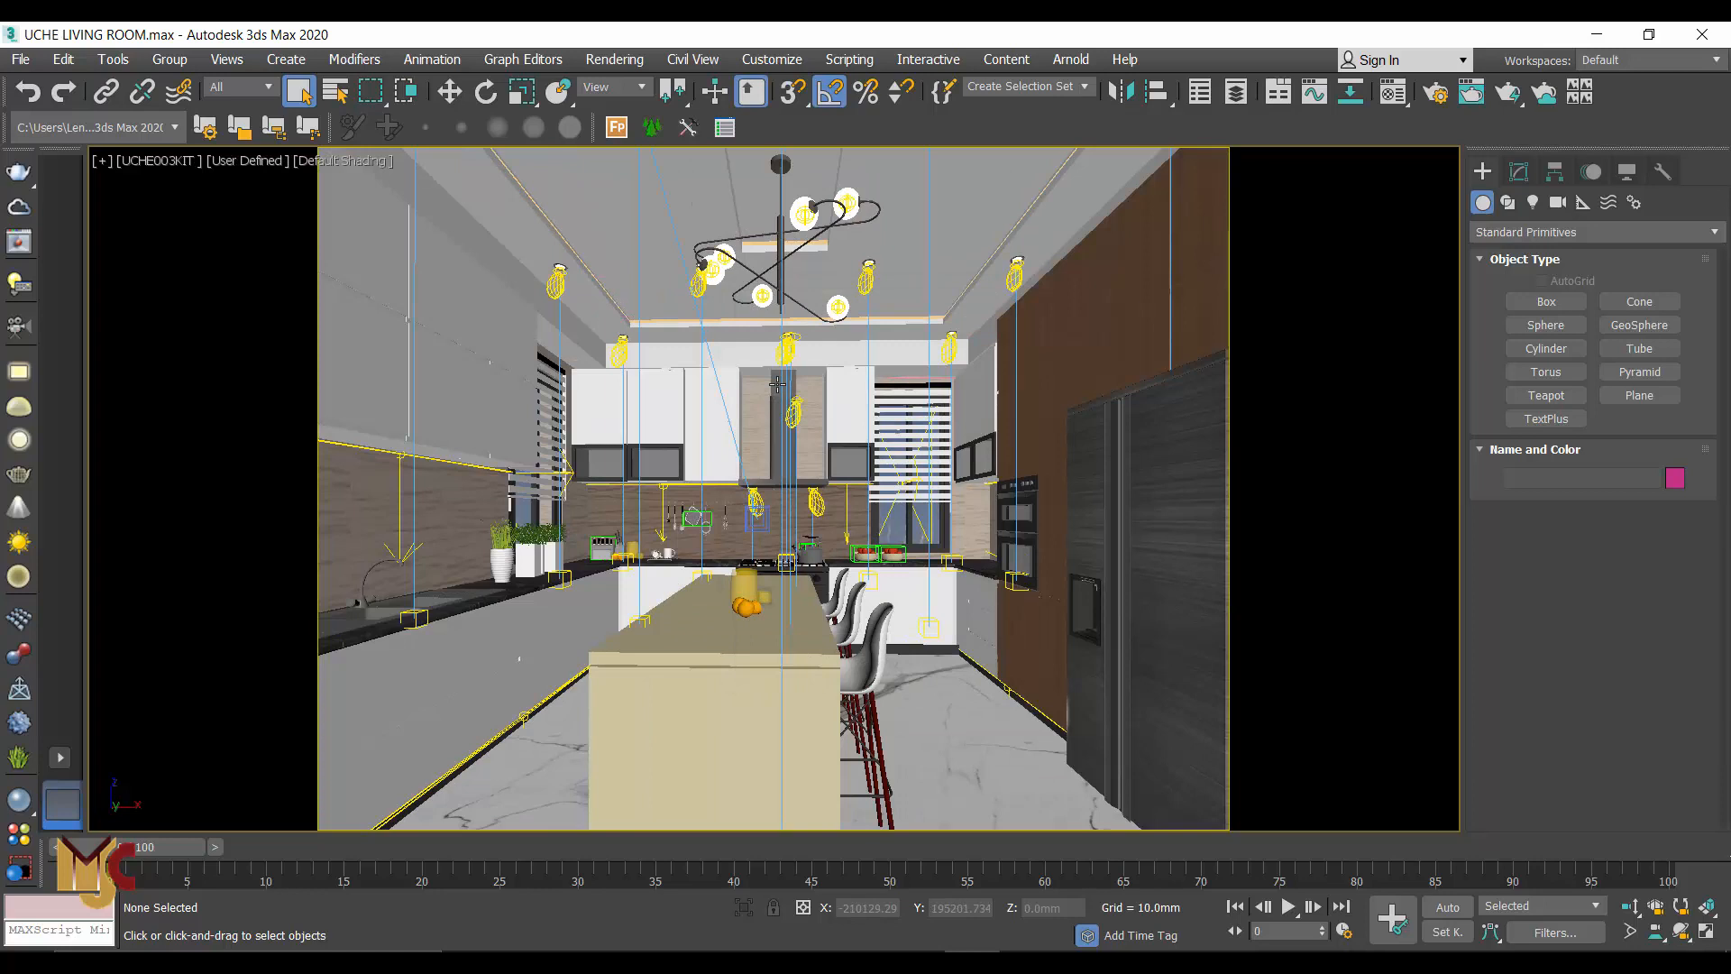
Try deleting the two-door upper cabinet group on the back wall beside the corner
{"action": "left_click", "coordinate": [659, 407]}
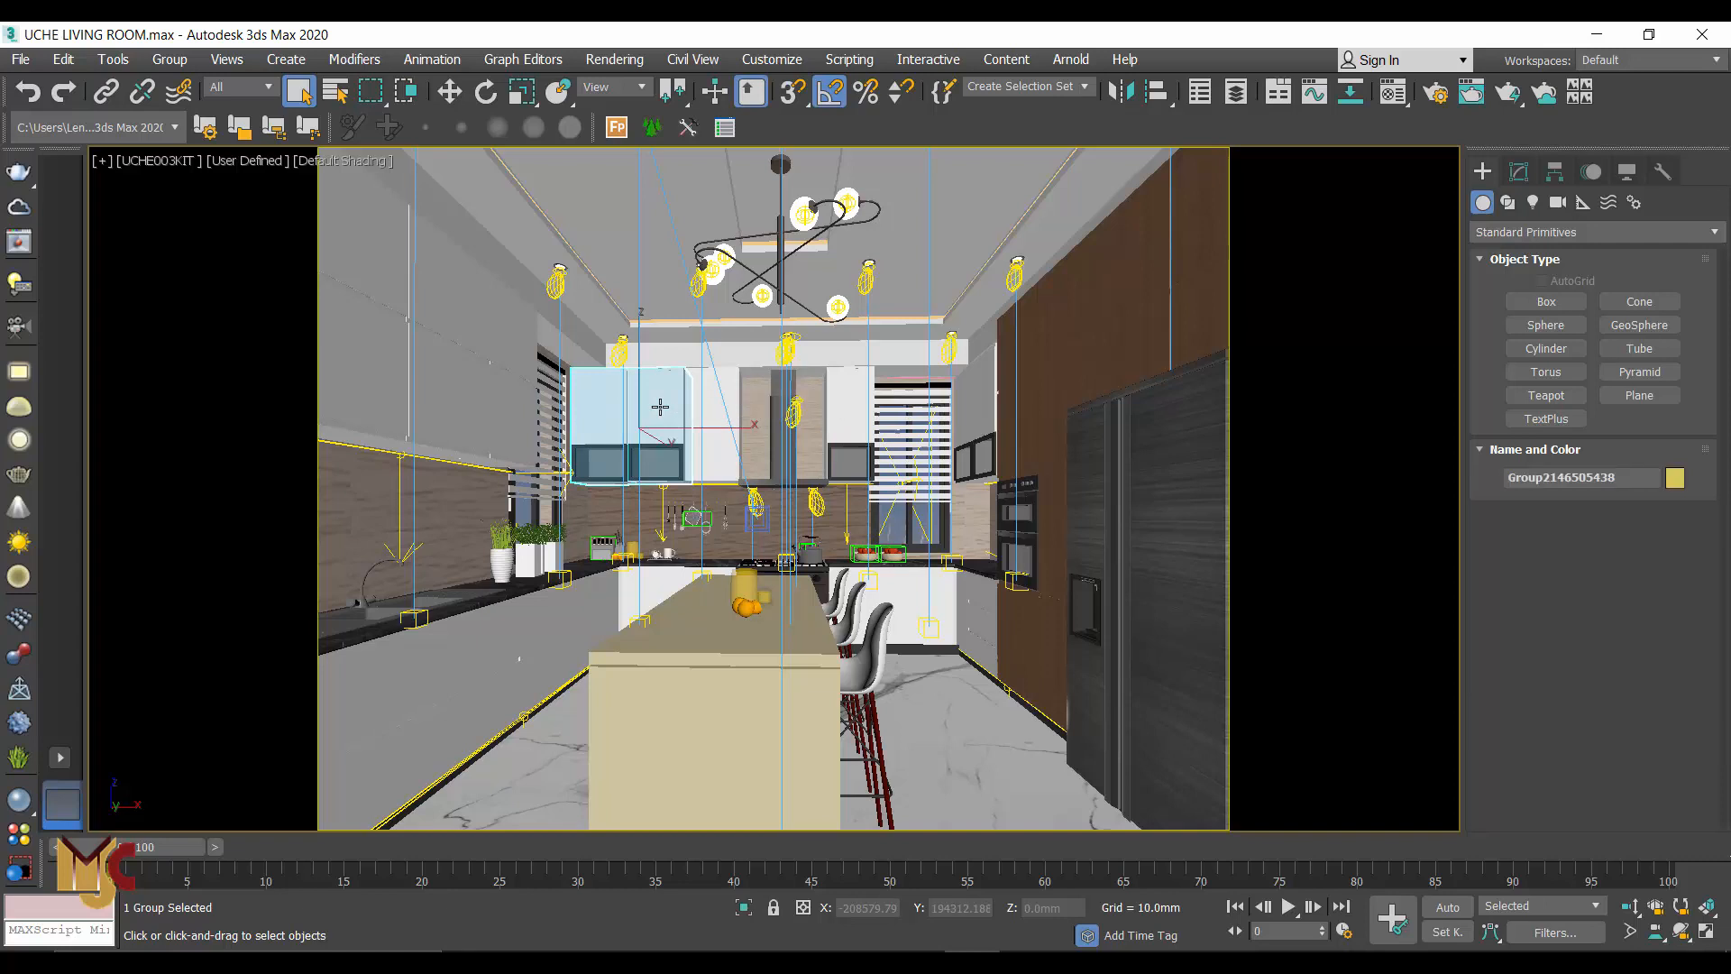
{"action": "key", "text": "Delete"}
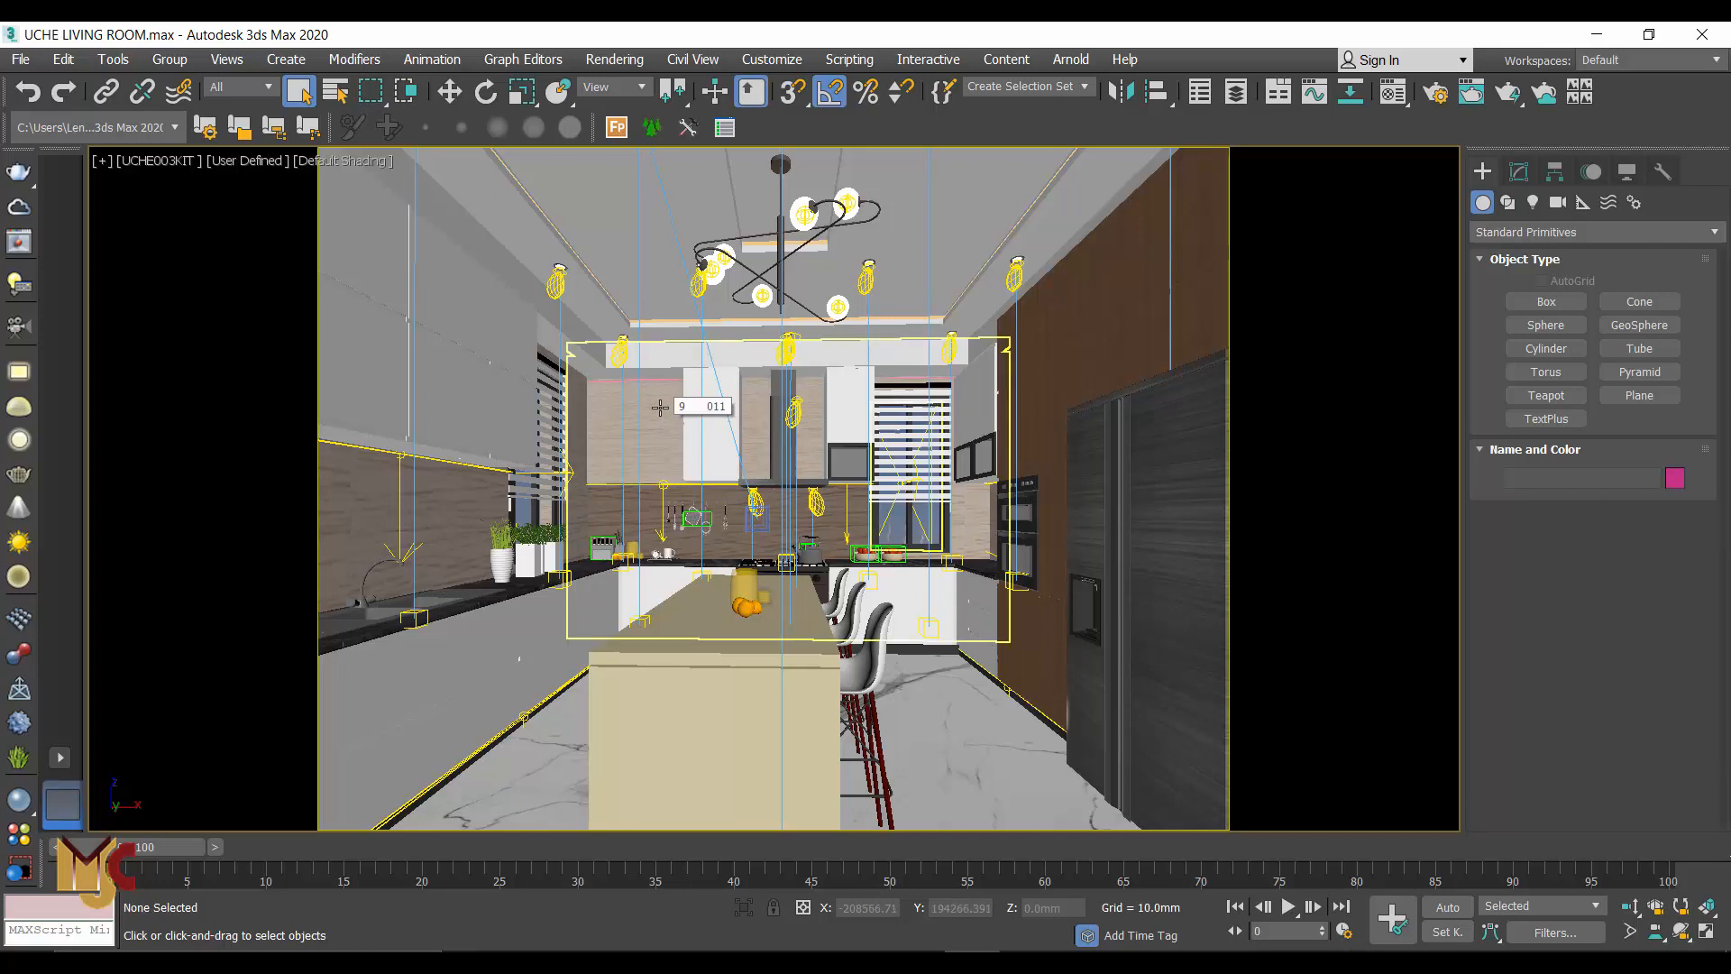
Rename the two-door upper cabinet group on the back wall as top cabinet and hide it
{"action": "left_click", "coordinate": [660, 407]}
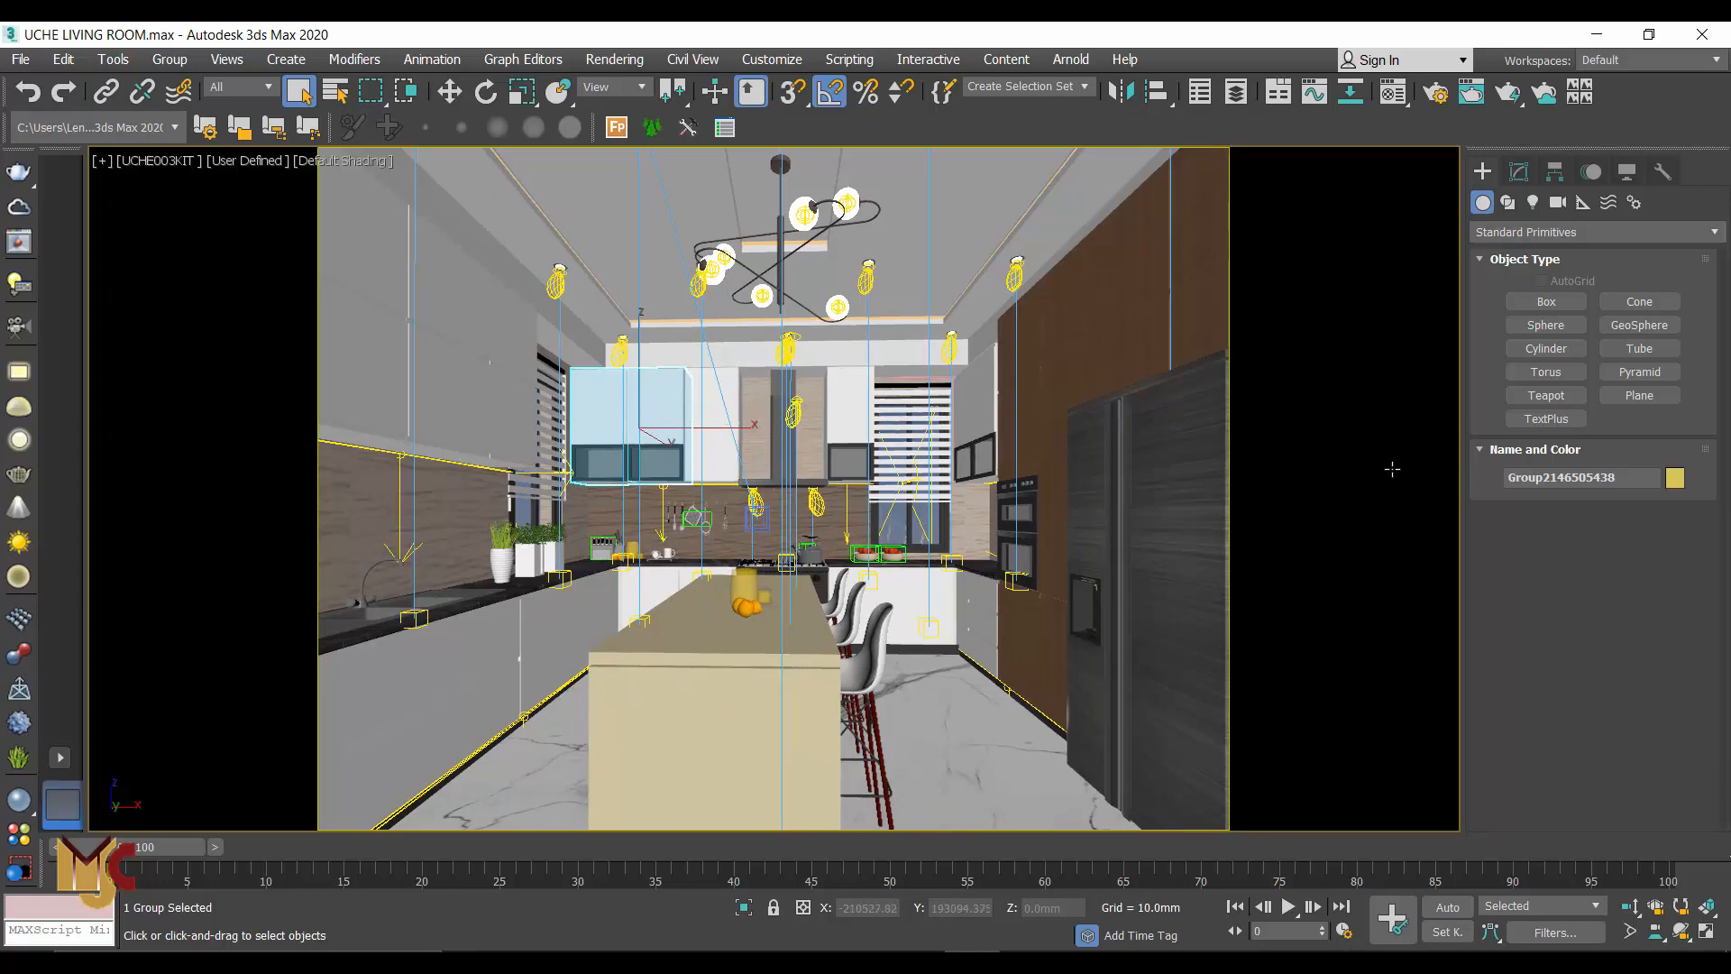
{"action": "left_click_drag", "start_coordinate": [1609, 477], "coordinate": [1501, 476]}
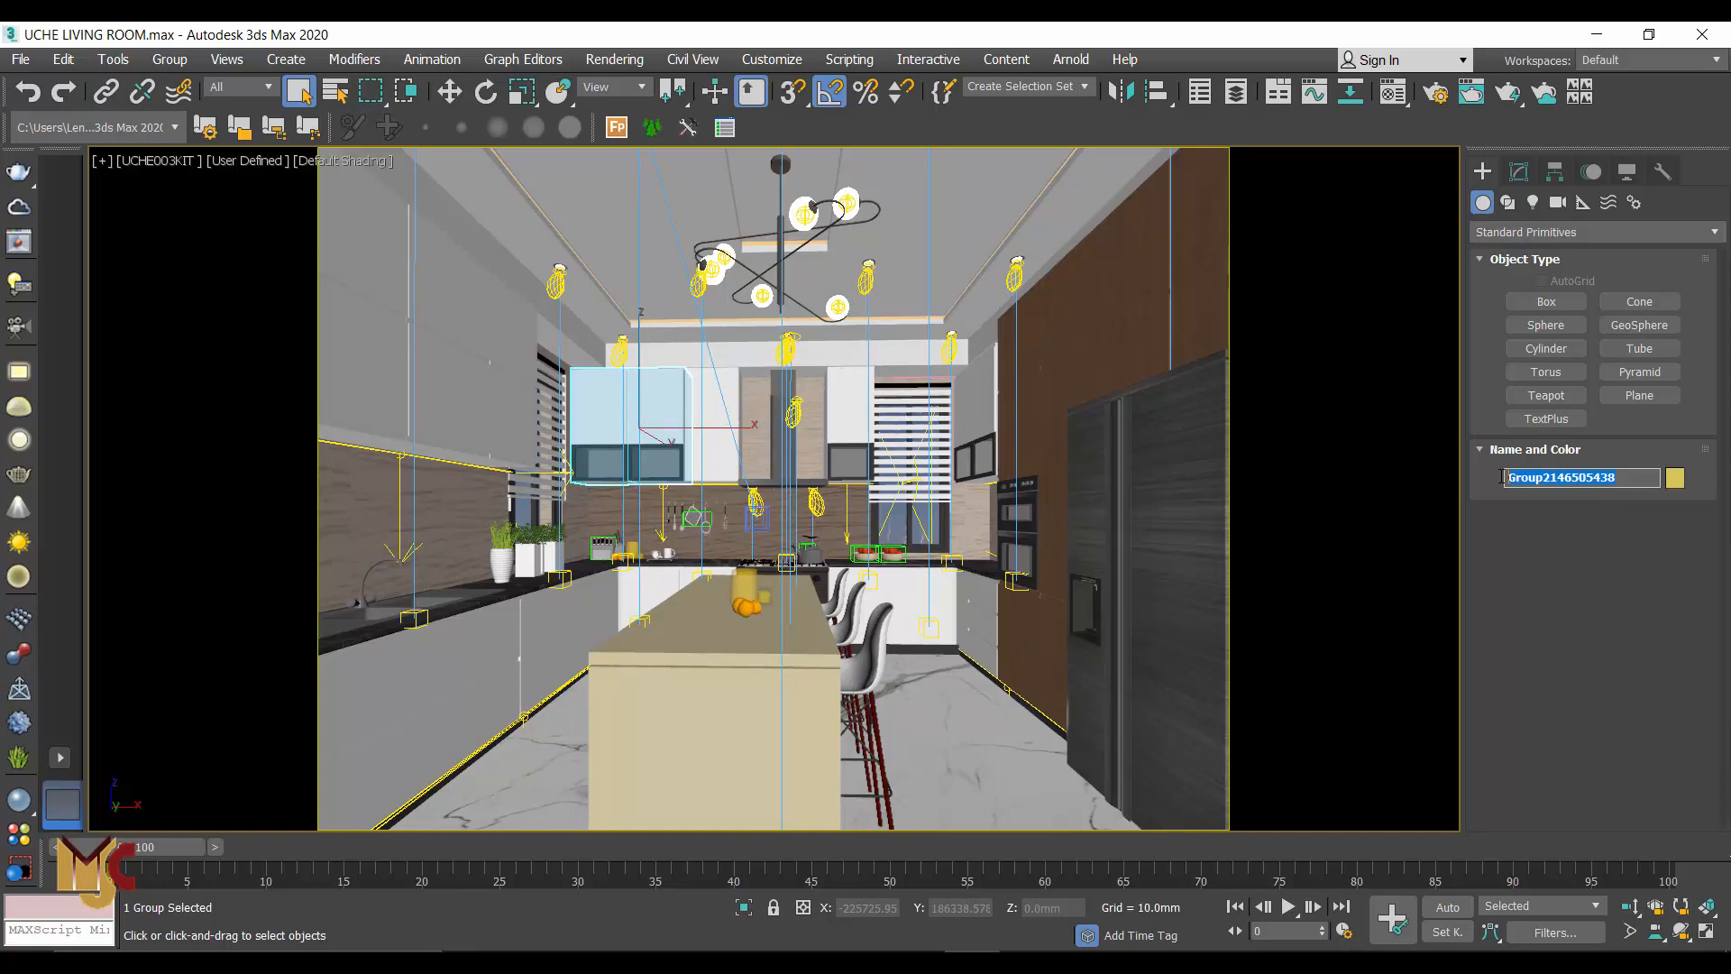
{"action": "type", "text": "top cabinet"}
{"action": "right_click", "coordinate": [646, 425]}
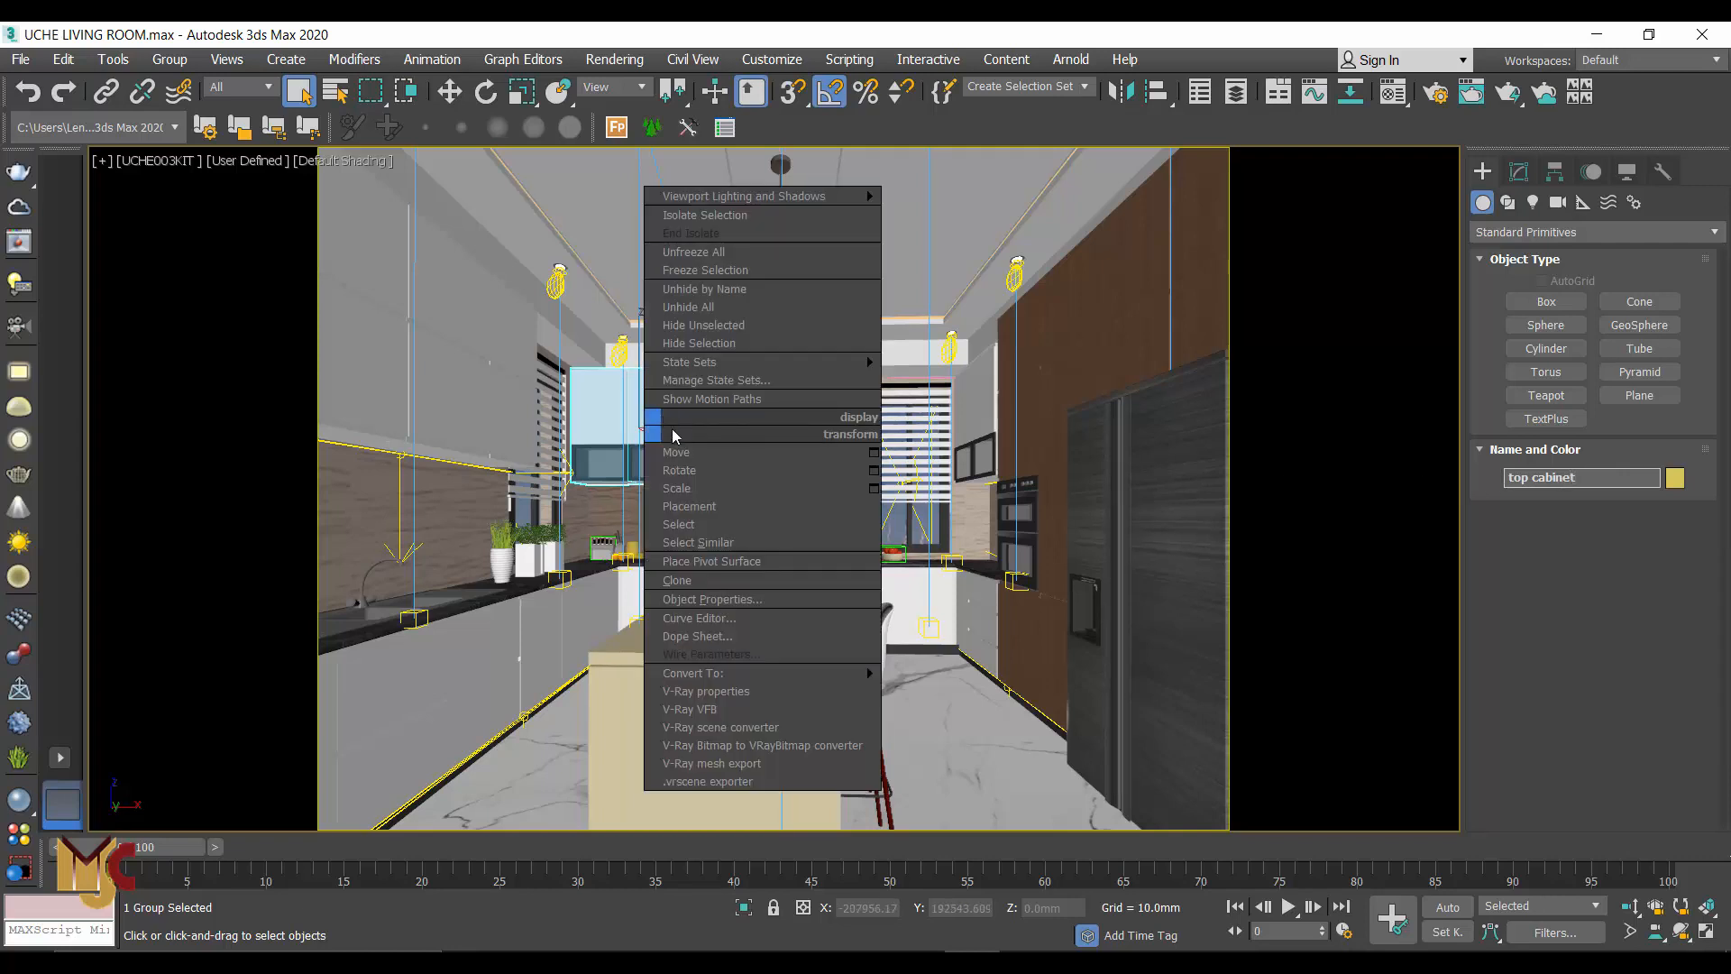
{"action": "left_click", "coordinate": [703, 344]}
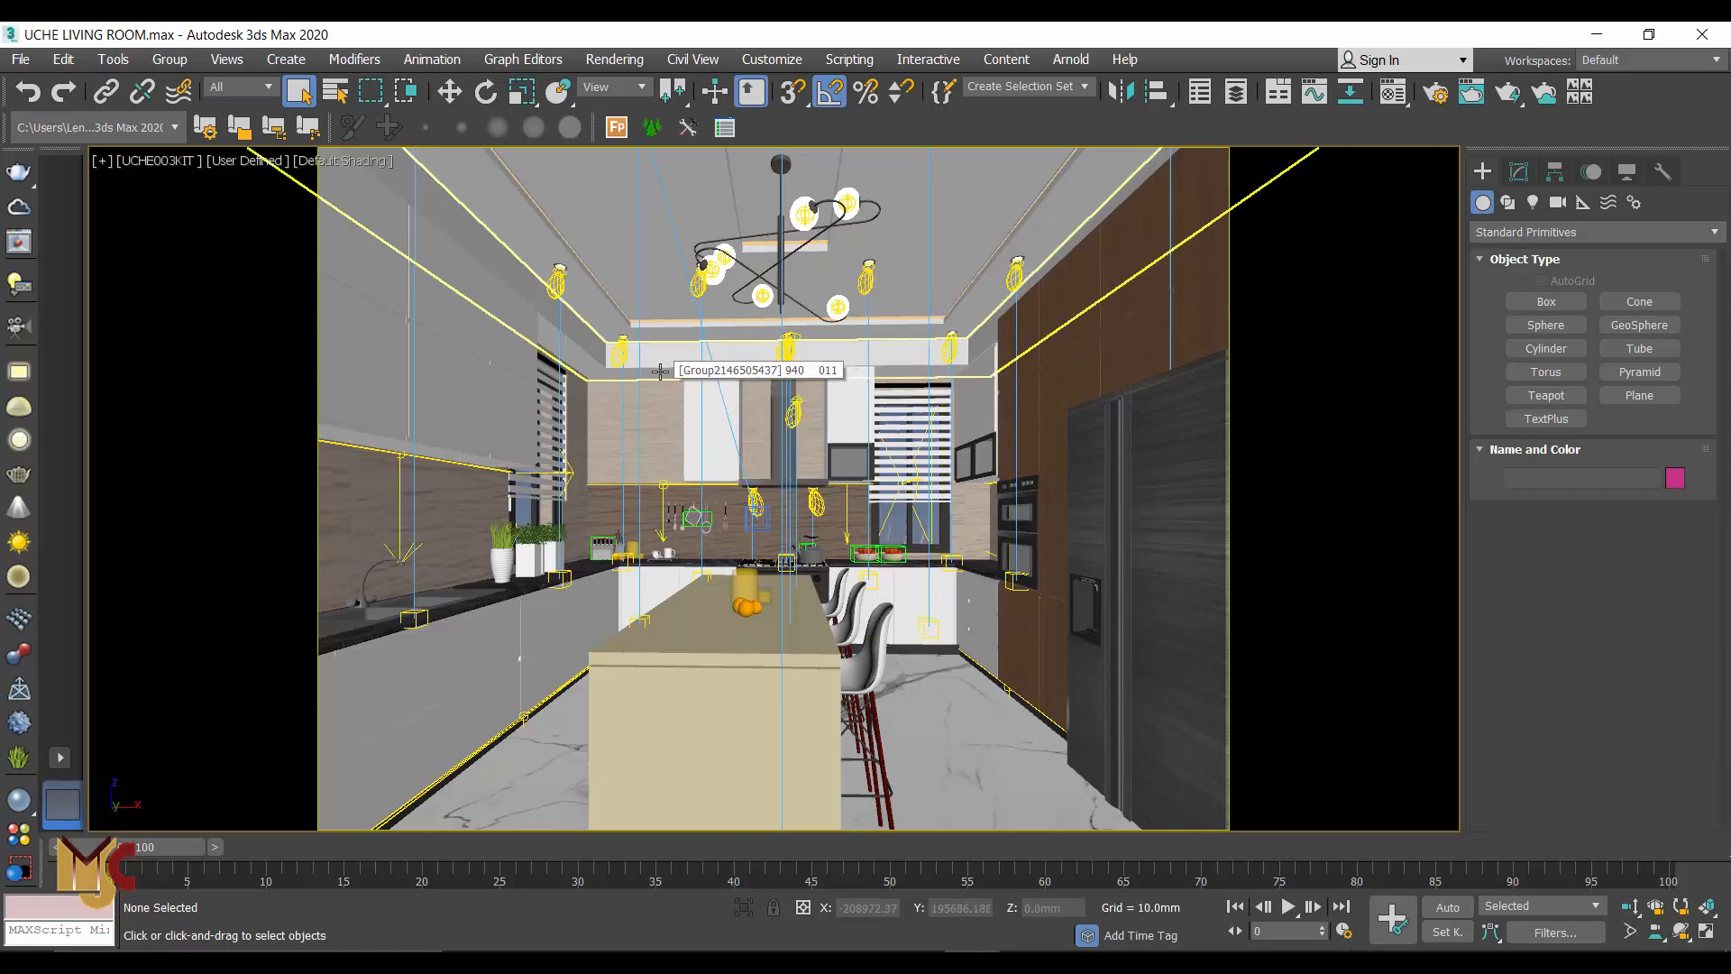
Choose the exported topcabinet 3DS file on the Desktop for merging, with all file types listed
{"action": "left_click", "coordinate": [14, 65]}
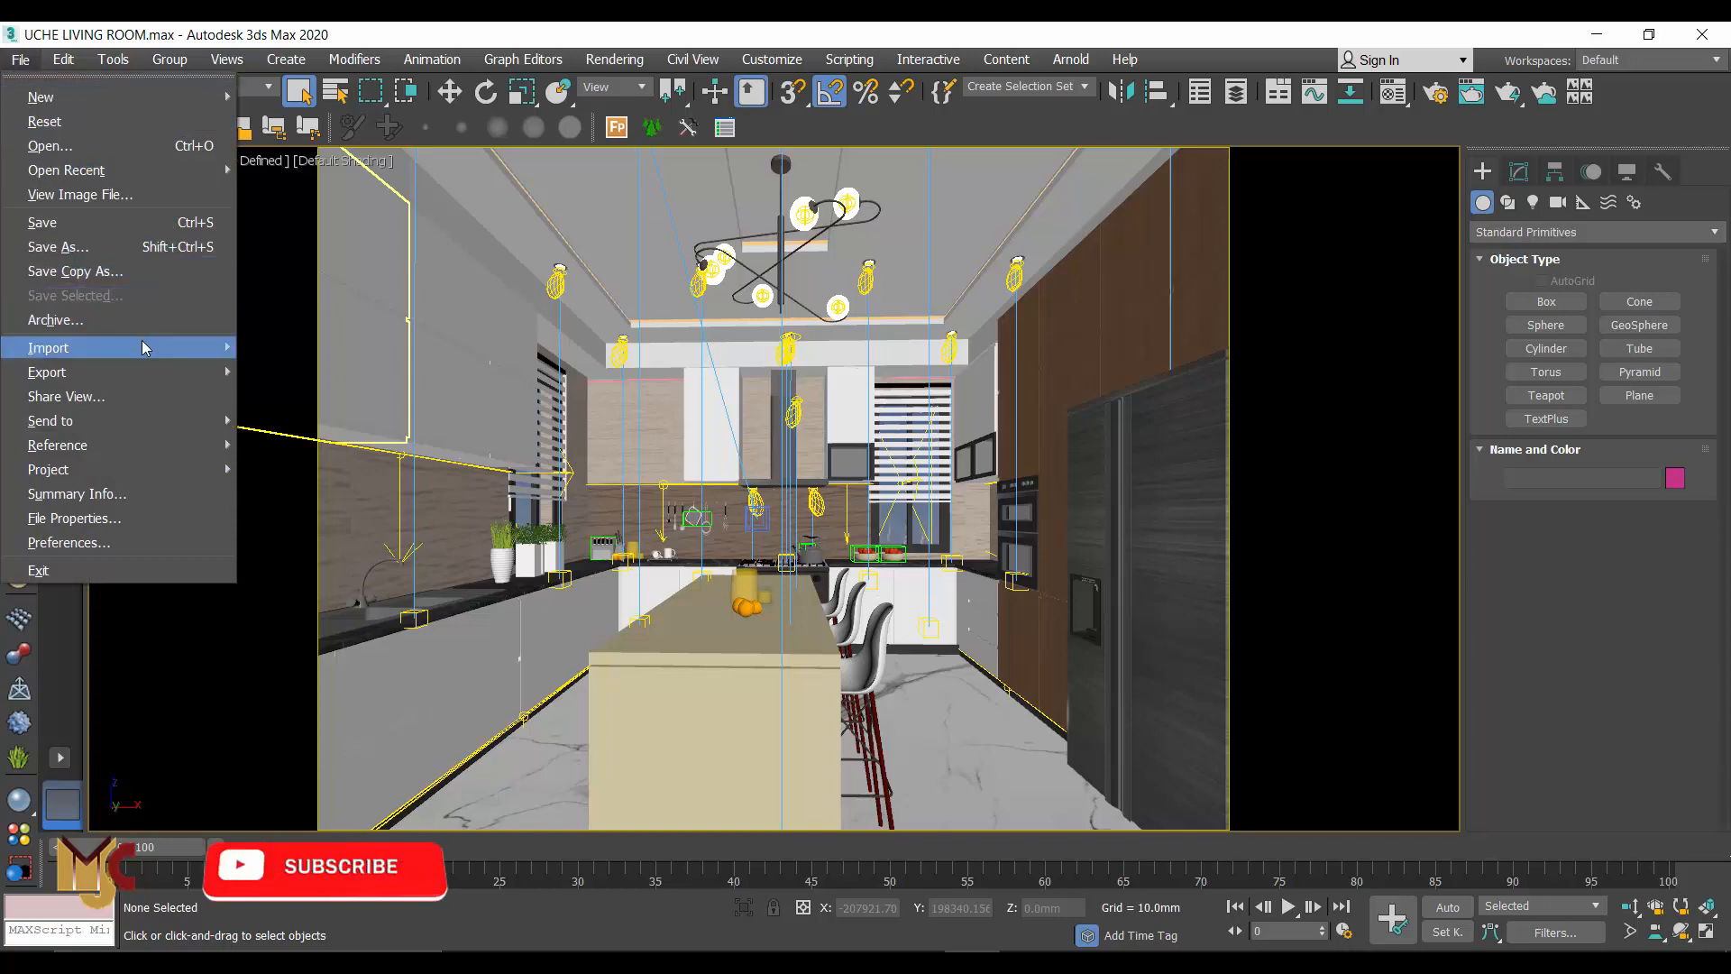
{"action": "mouse_move", "coordinate": [145, 347]}
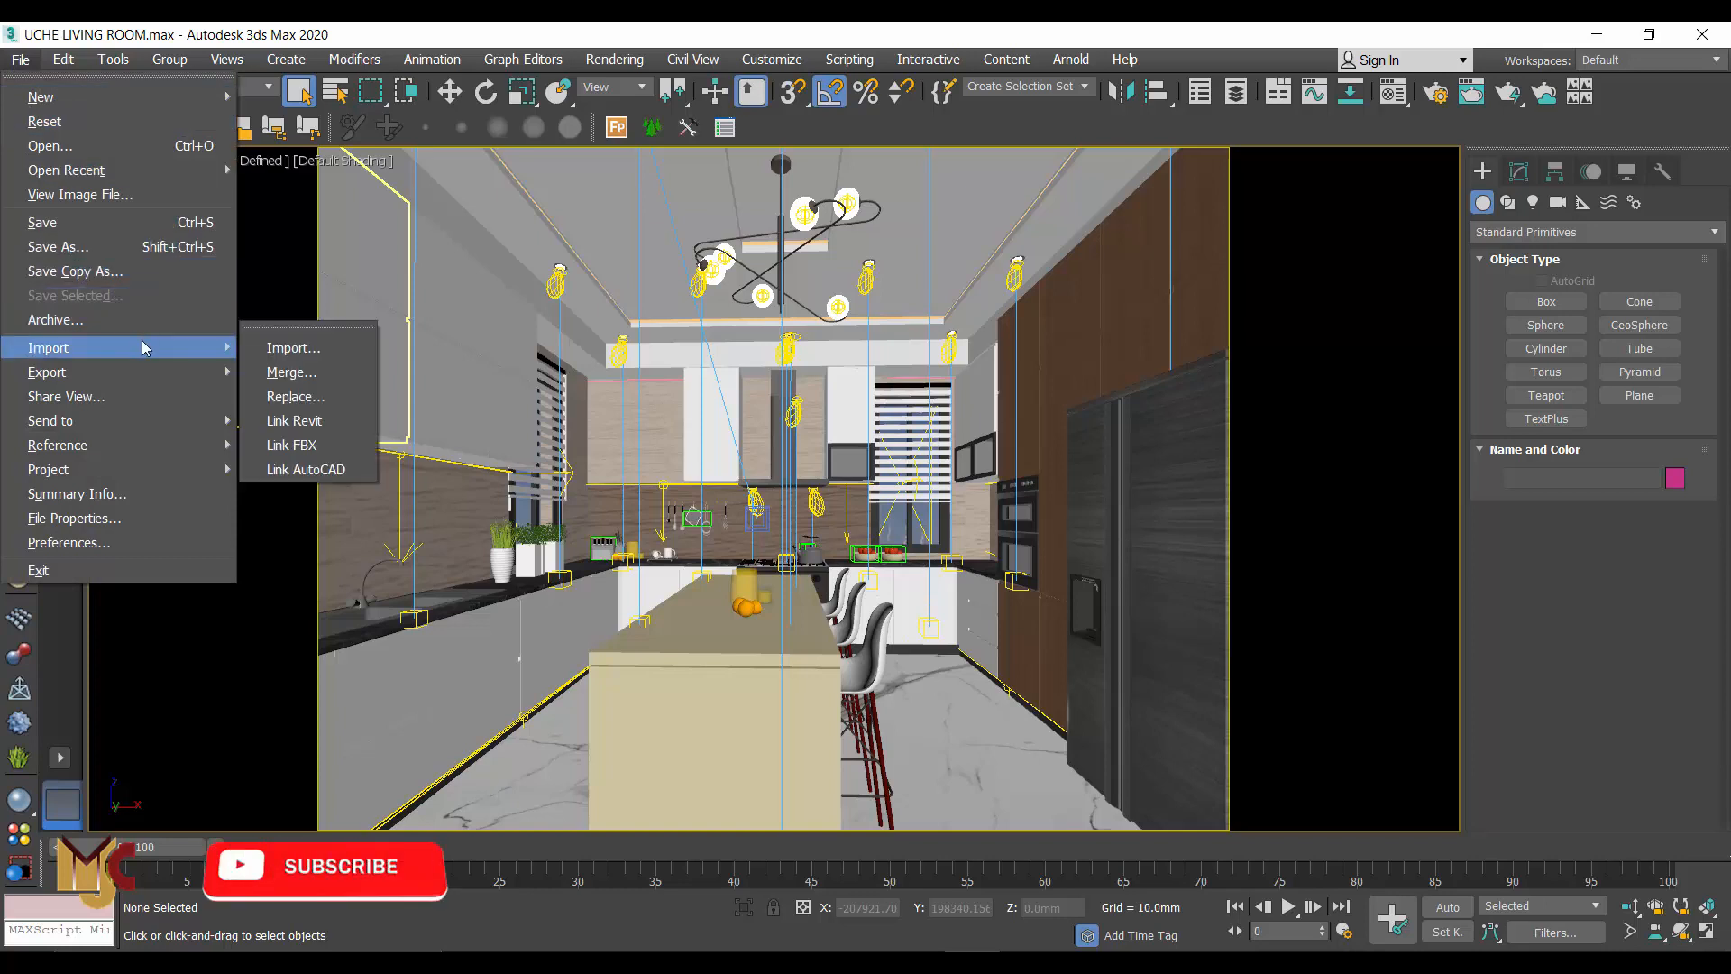
{"action": "left_click", "coordinate": [295, 371]}
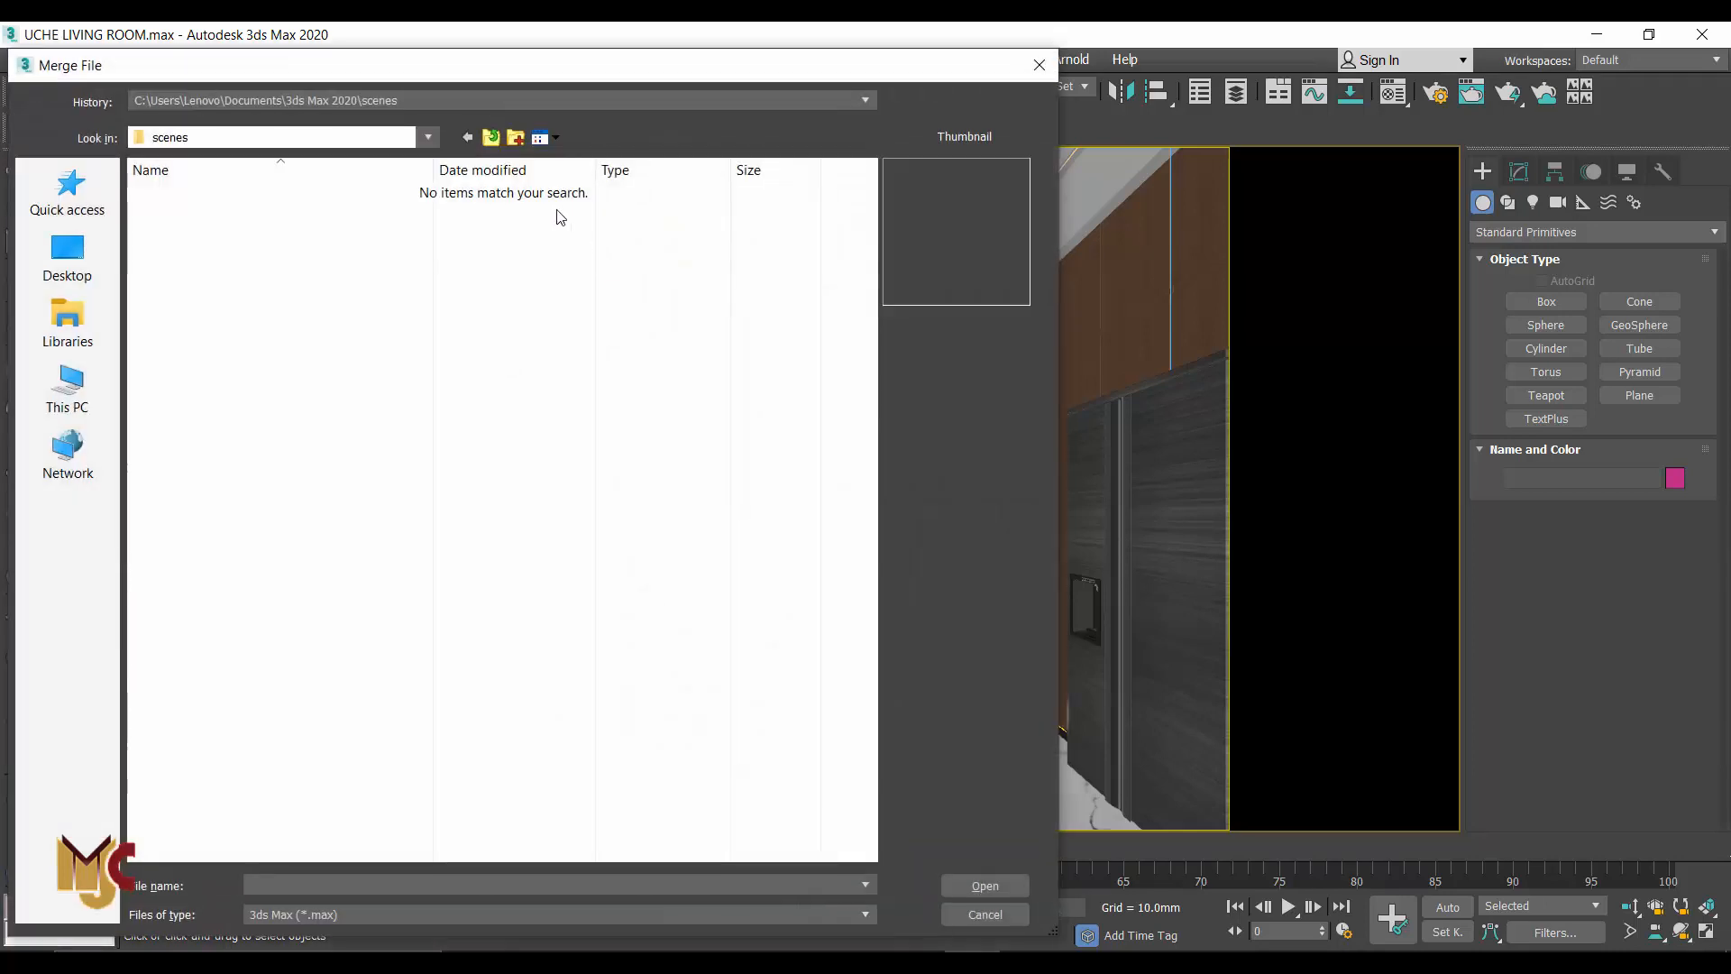
{"action": "left_click", "coordinate": [56, 271]}
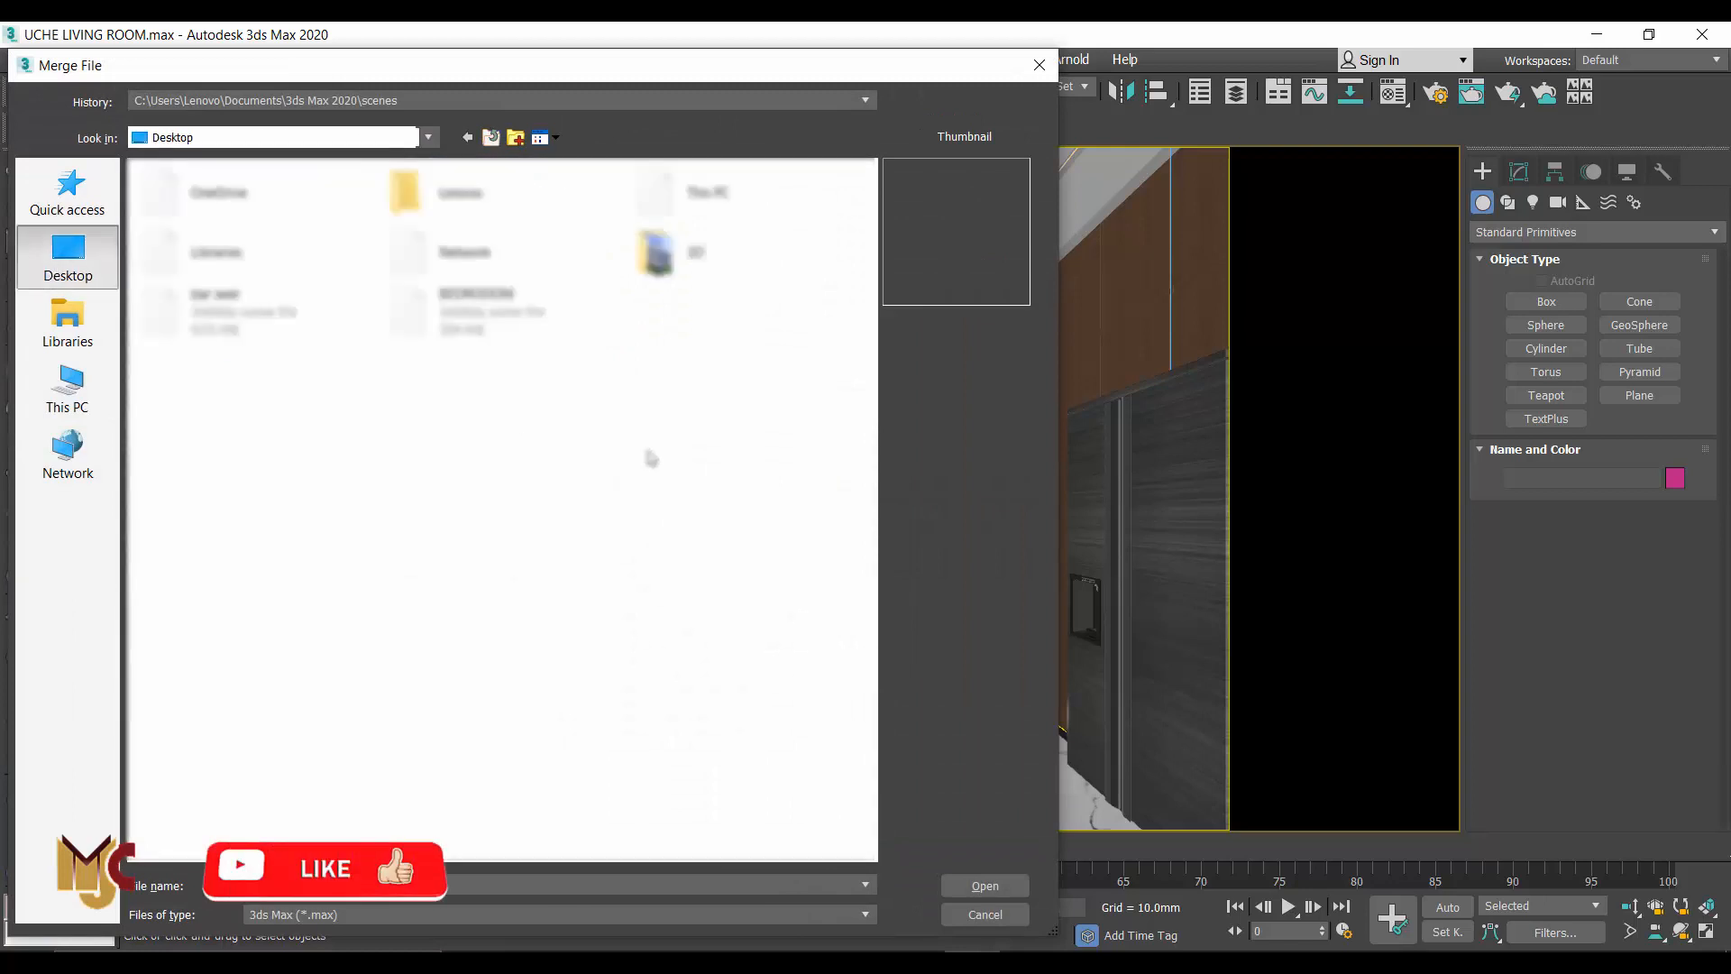
{"action": "left_click", "coordinate": [420, 914]}
{"action": "left_click", "coordinate": [316, 961]}
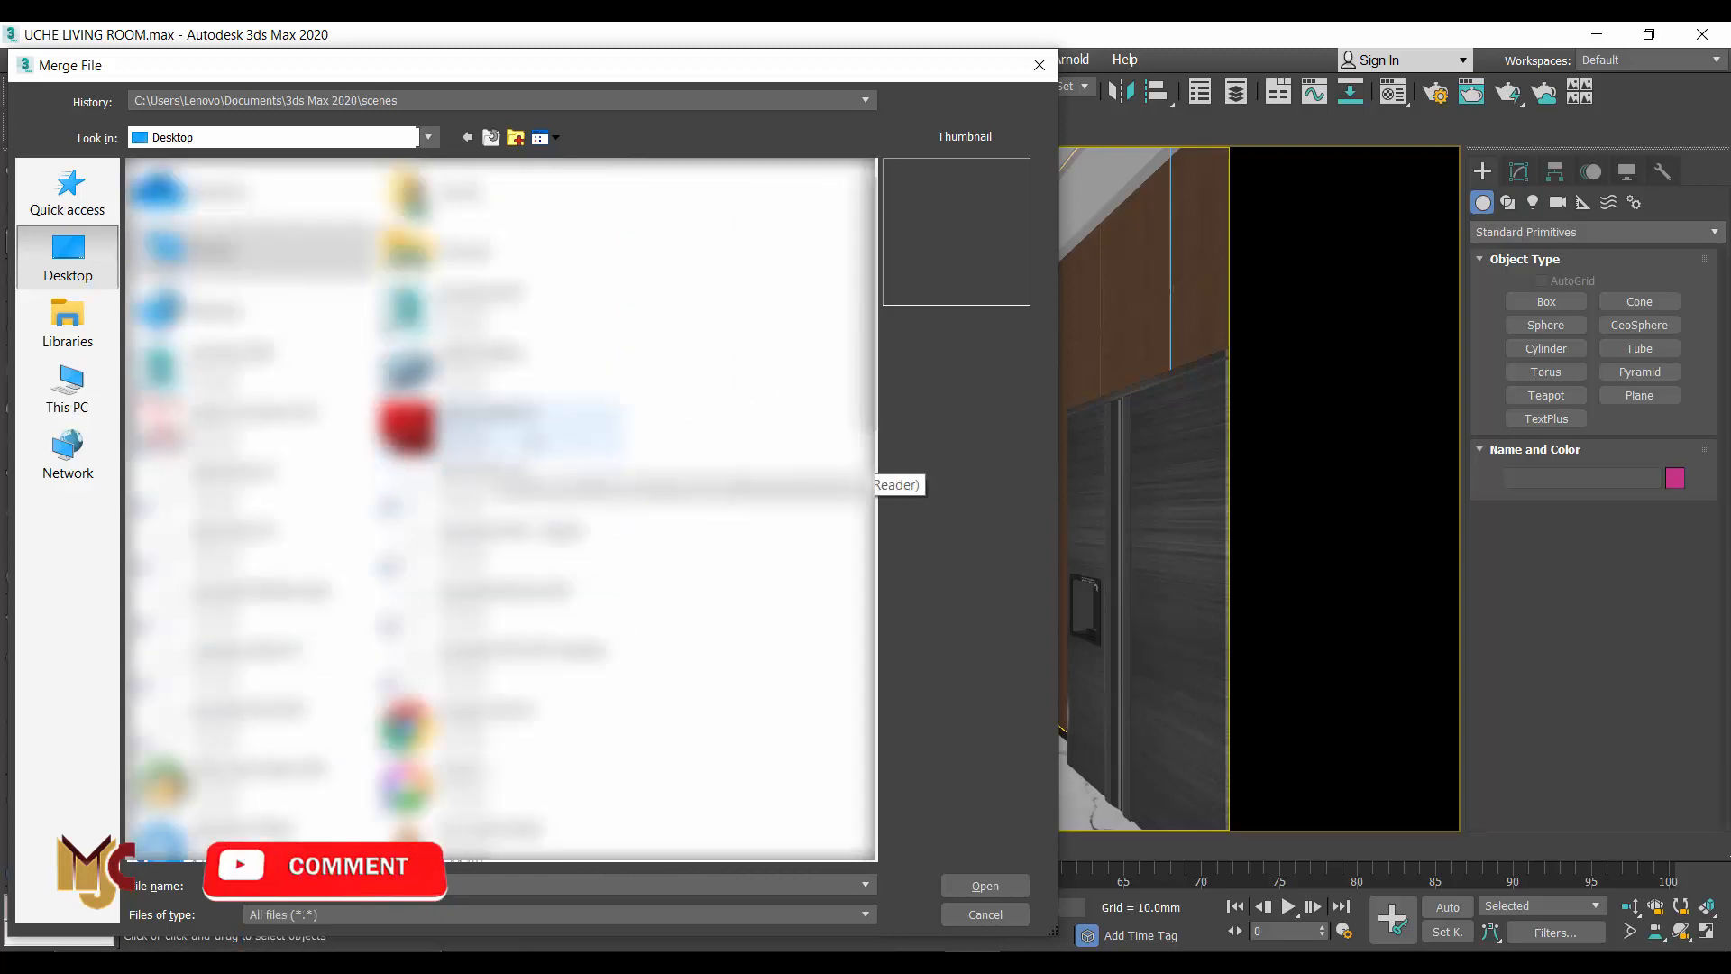
{"action": "scroll", "coordinate": [541, 469], "scroll_direction": "down", "scroll_amount": 5}
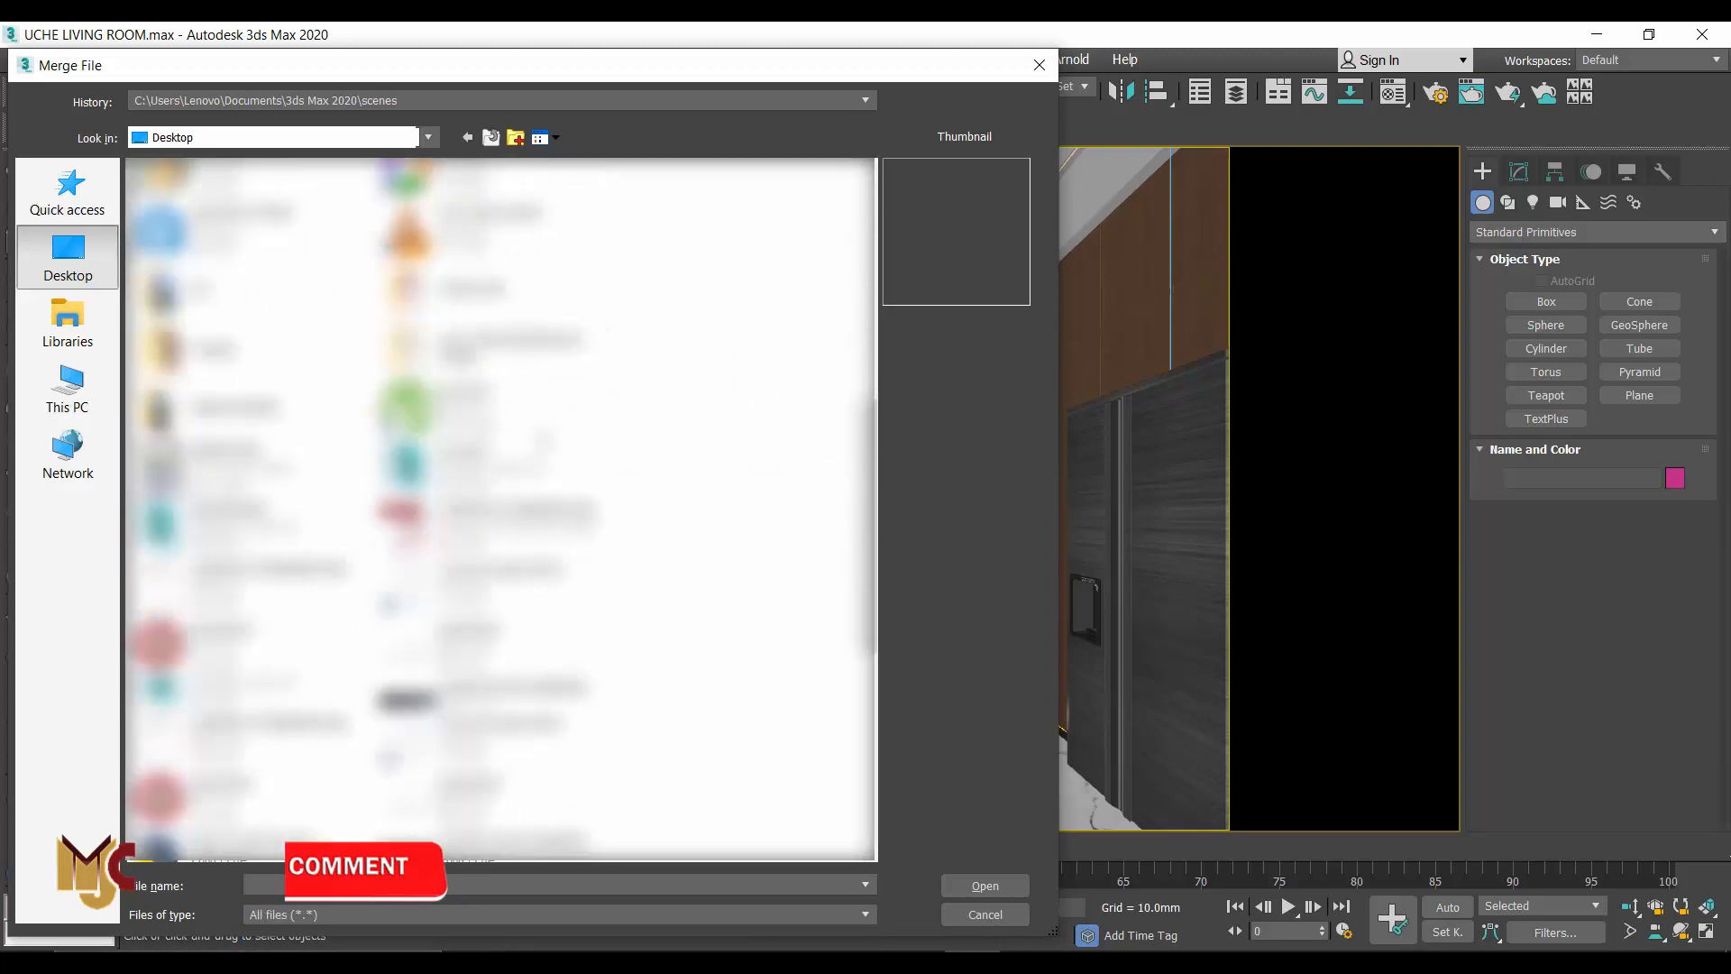
{"action": "scroll", "coordinate": [541, 451], "scroll_direction": "down", "scroll_amount": 5}
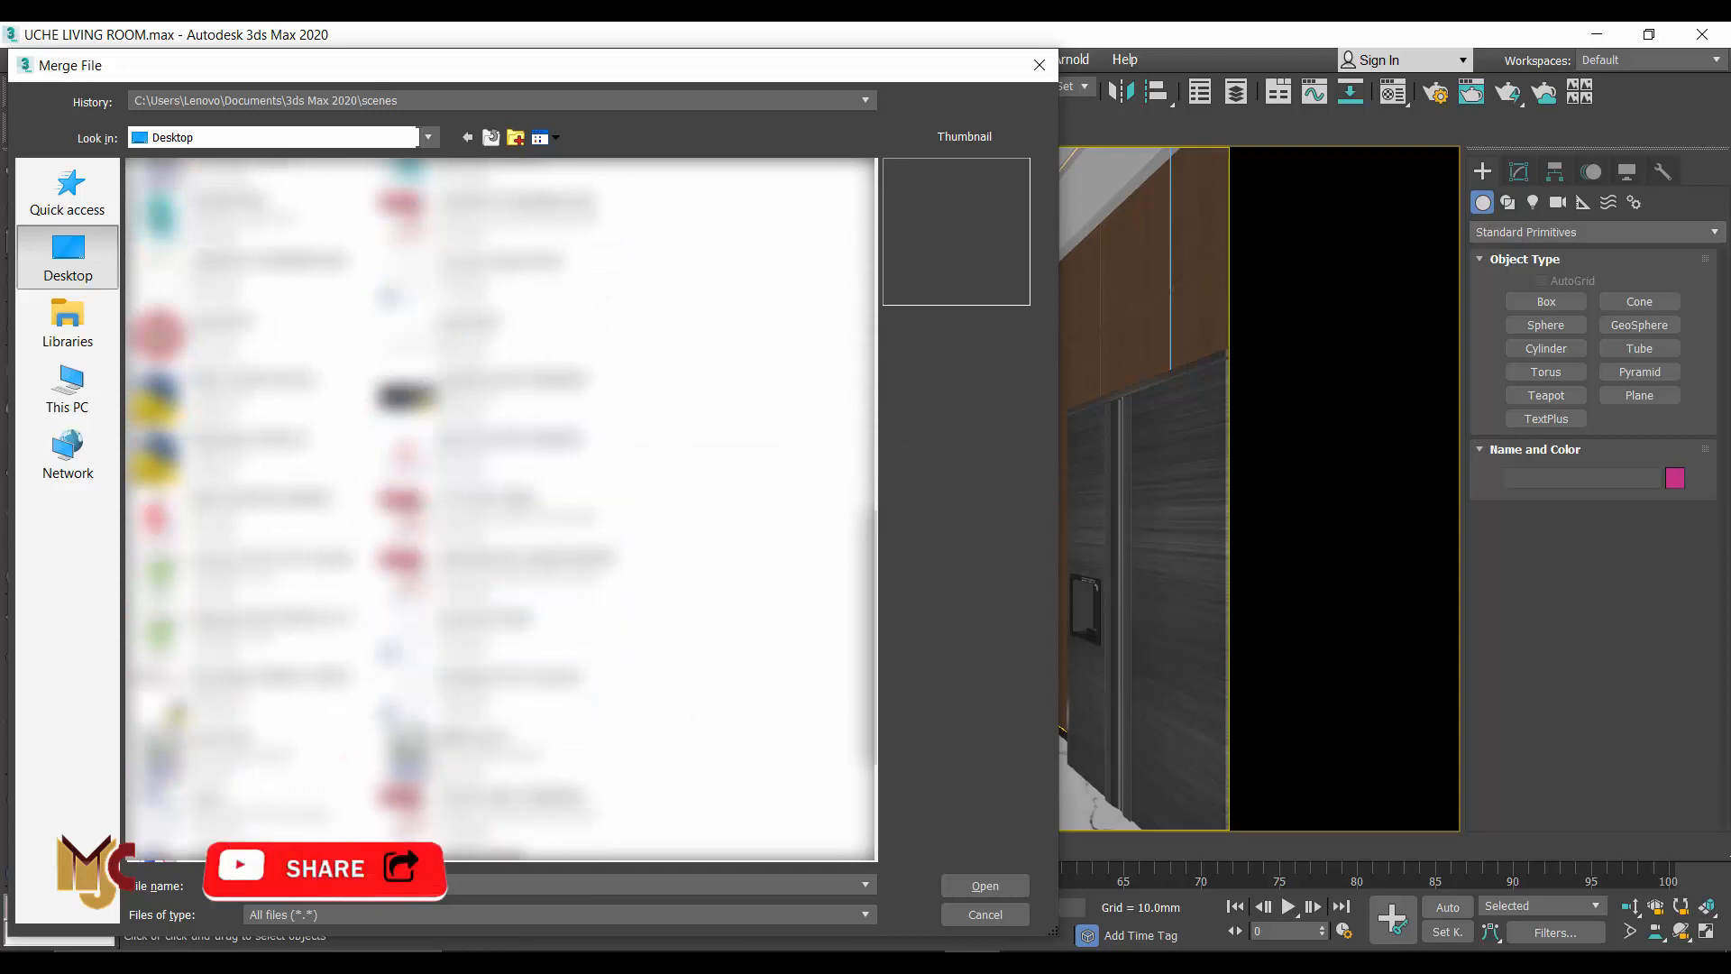
{"action": "scroll", "coordinate": [500, 713], "scroll_direction": "down", "scroll_amount": 3}
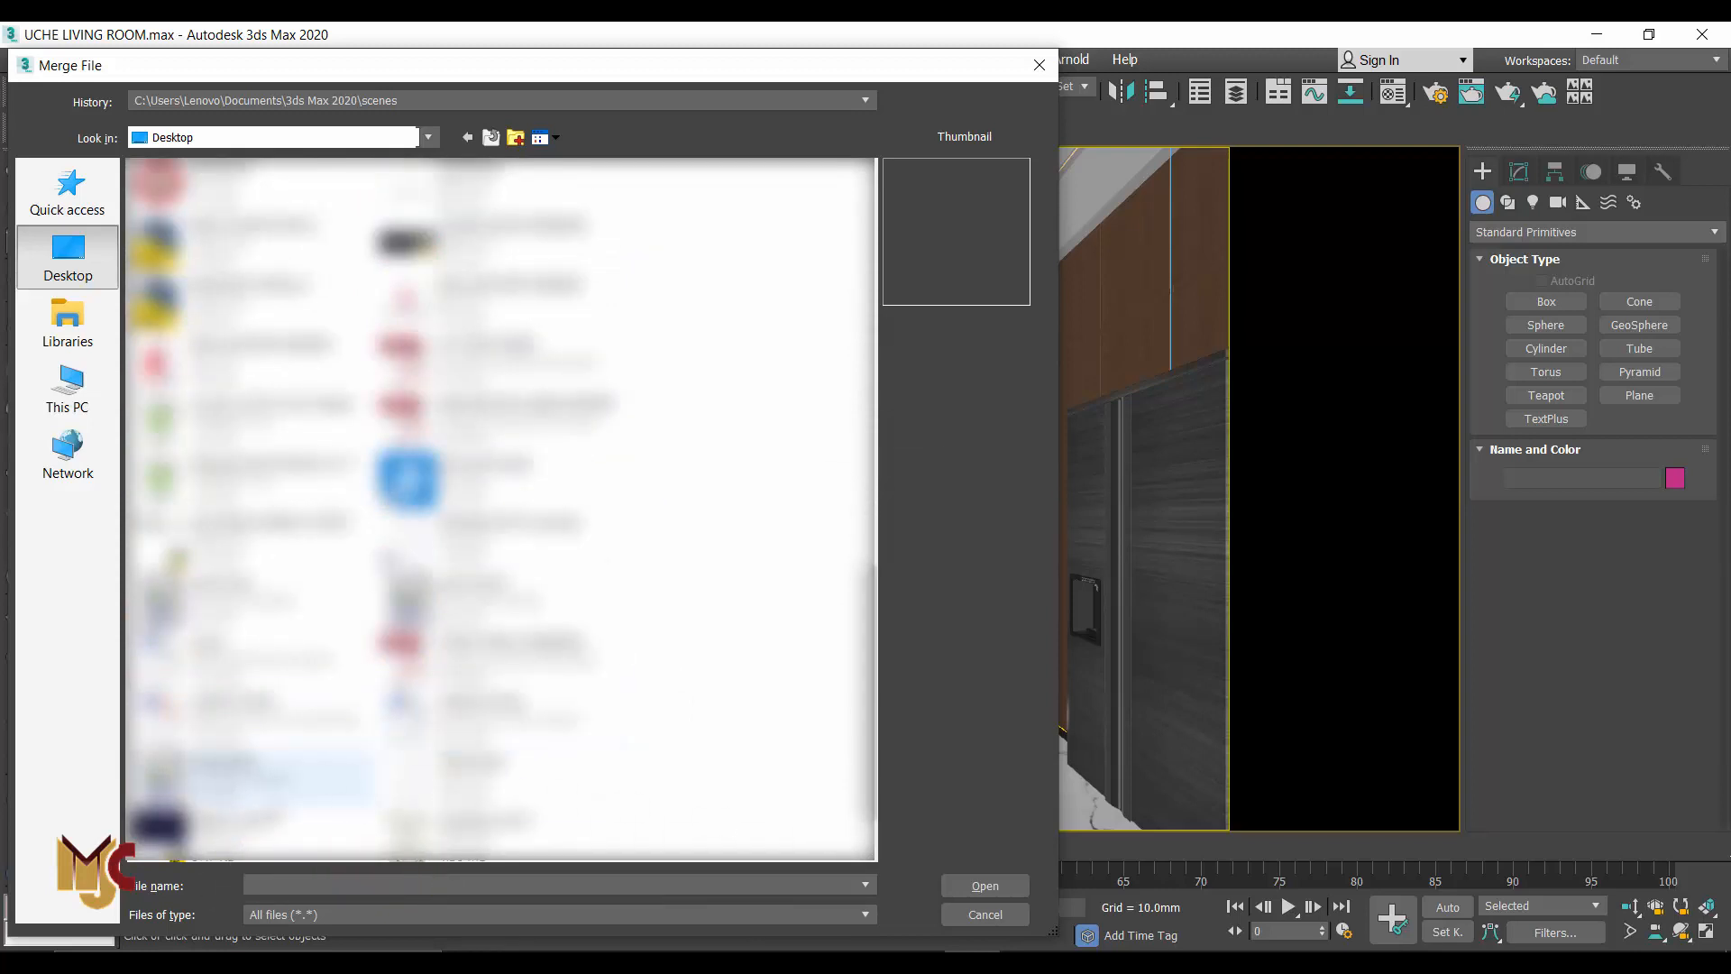
{"action": "left_click", "coordinate": [963, 888]}
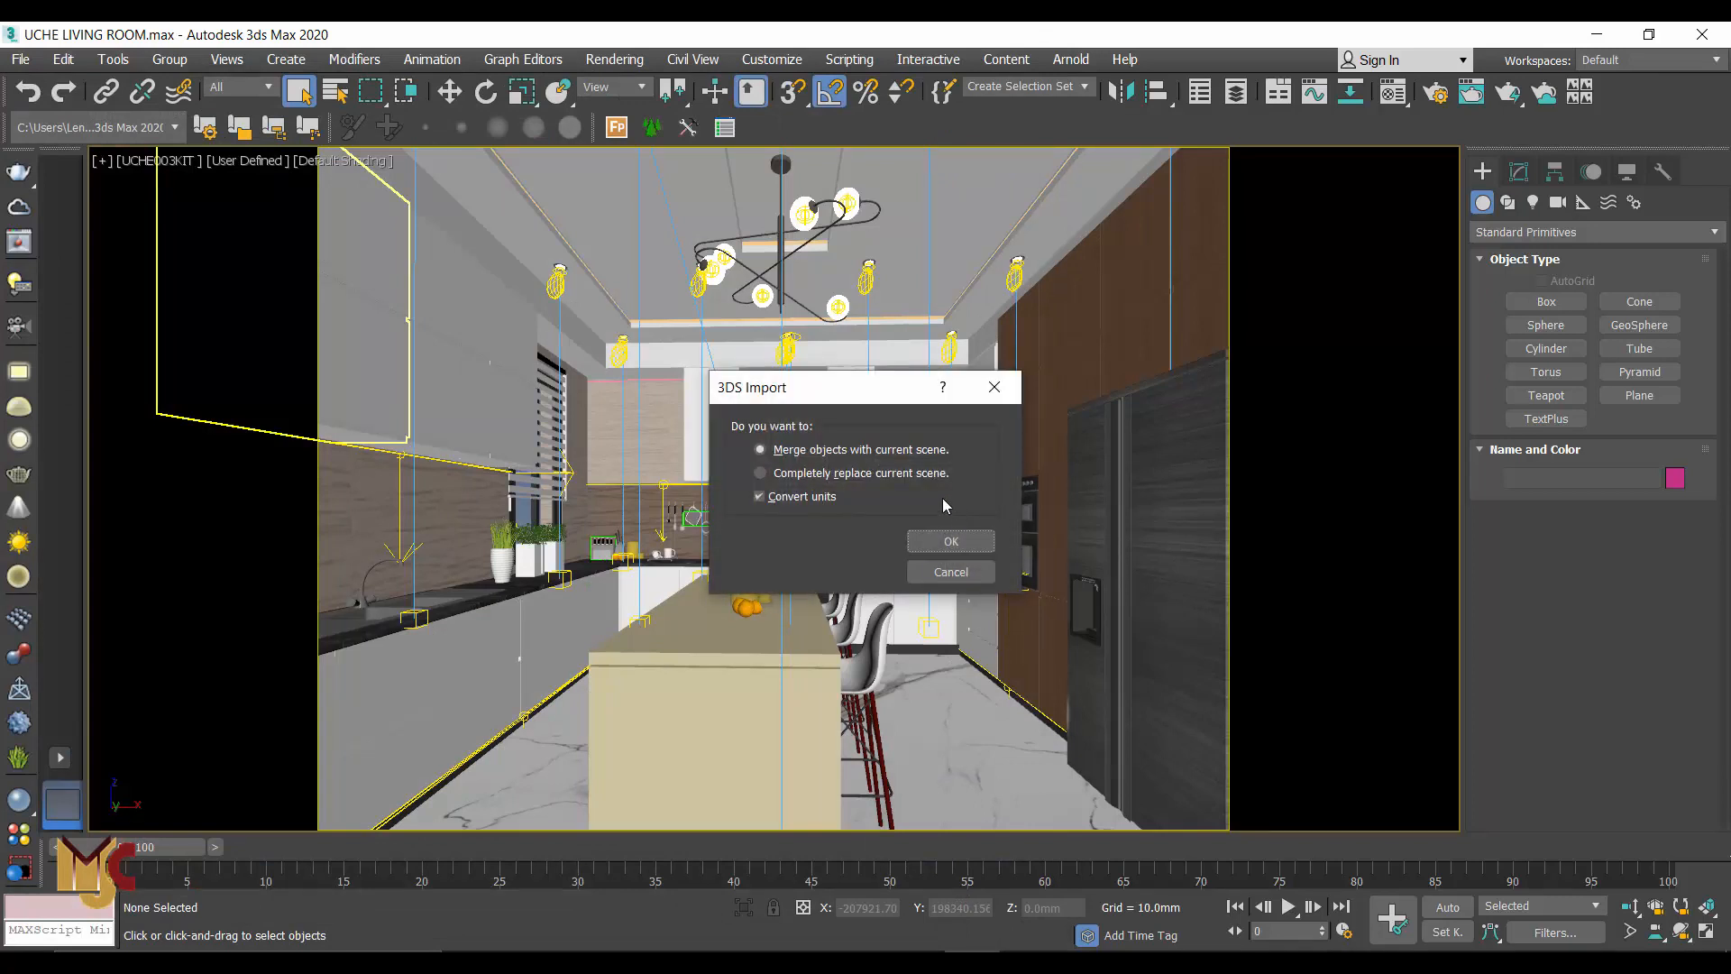
Merge the 3DS objects into the current scene with unit conversion, keeping the current animation length and renaming all conflicting objects
{"action": "left_click", "coordinate": [954, 543]}
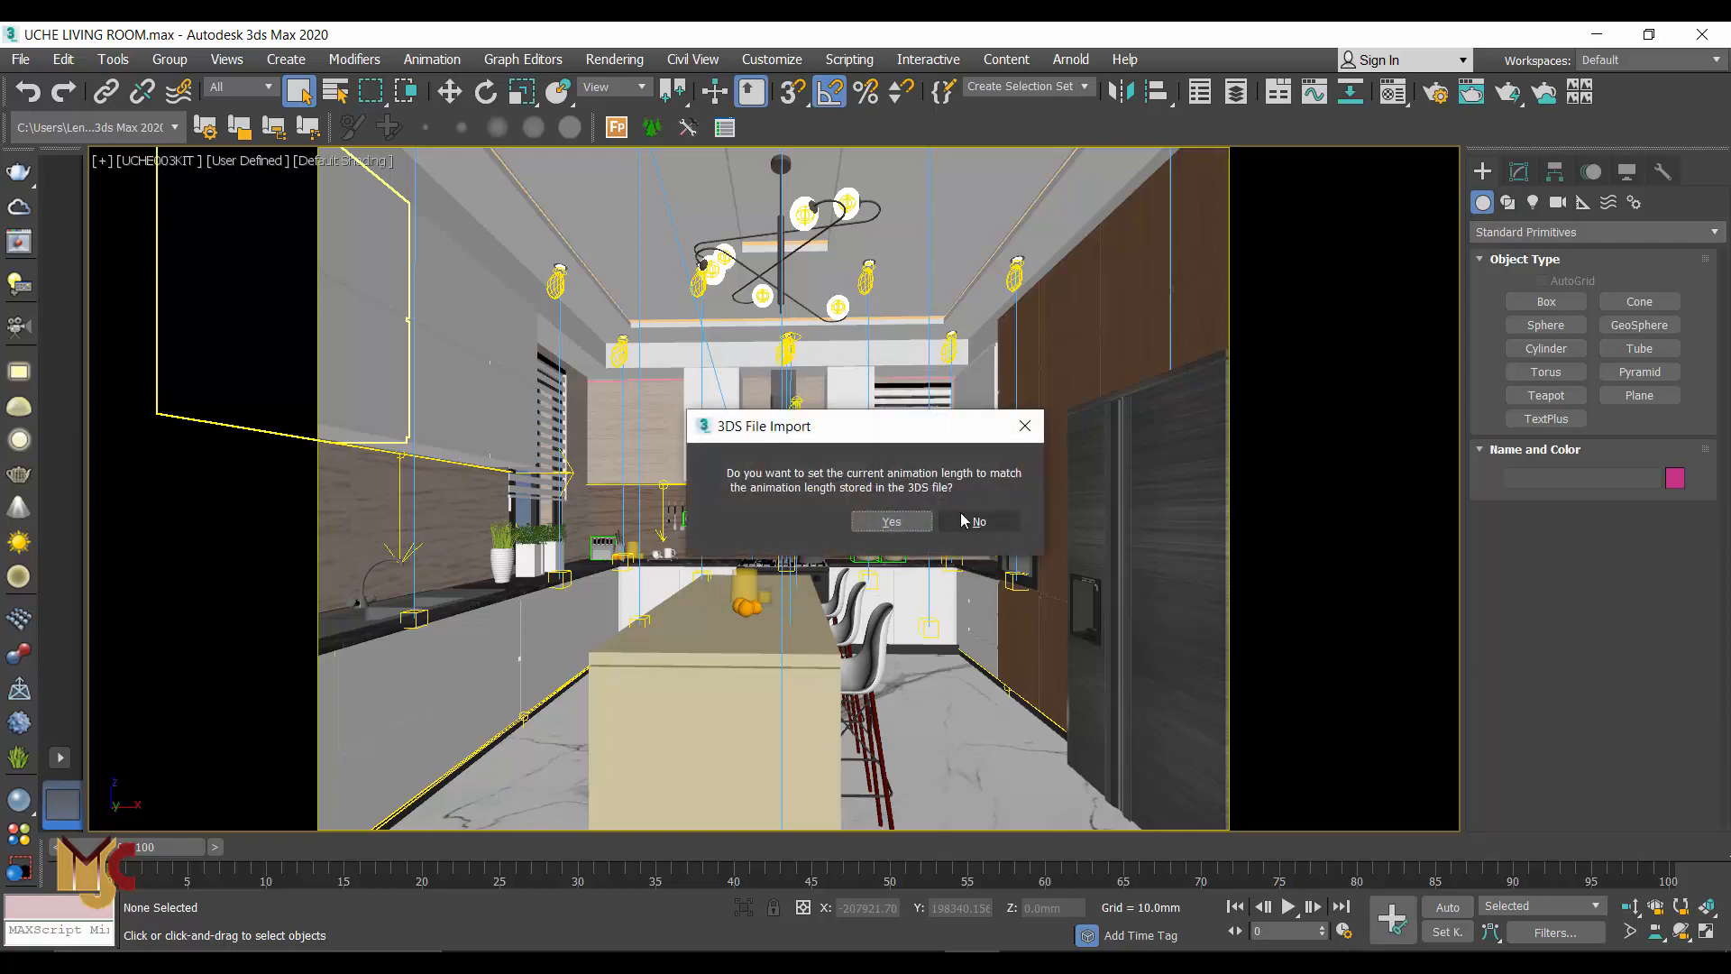
{"action": "left_click", "coordinate": [967, 521]}
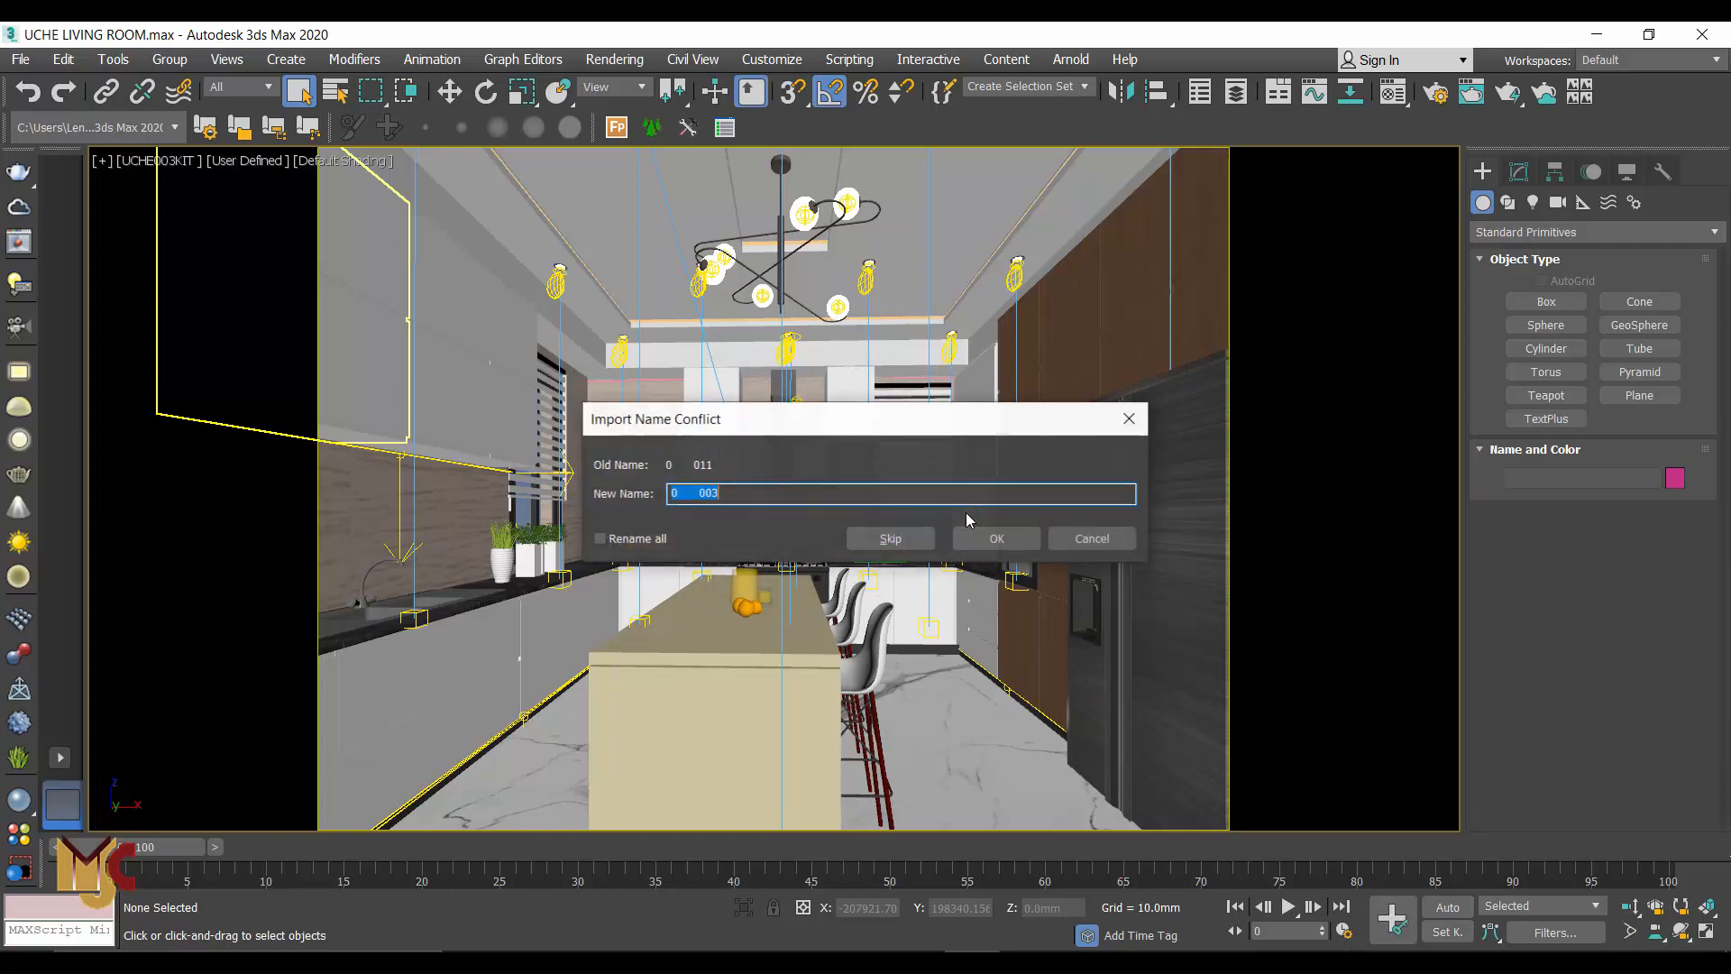
{"action": "left_click", "coordinate": [638, 539]}
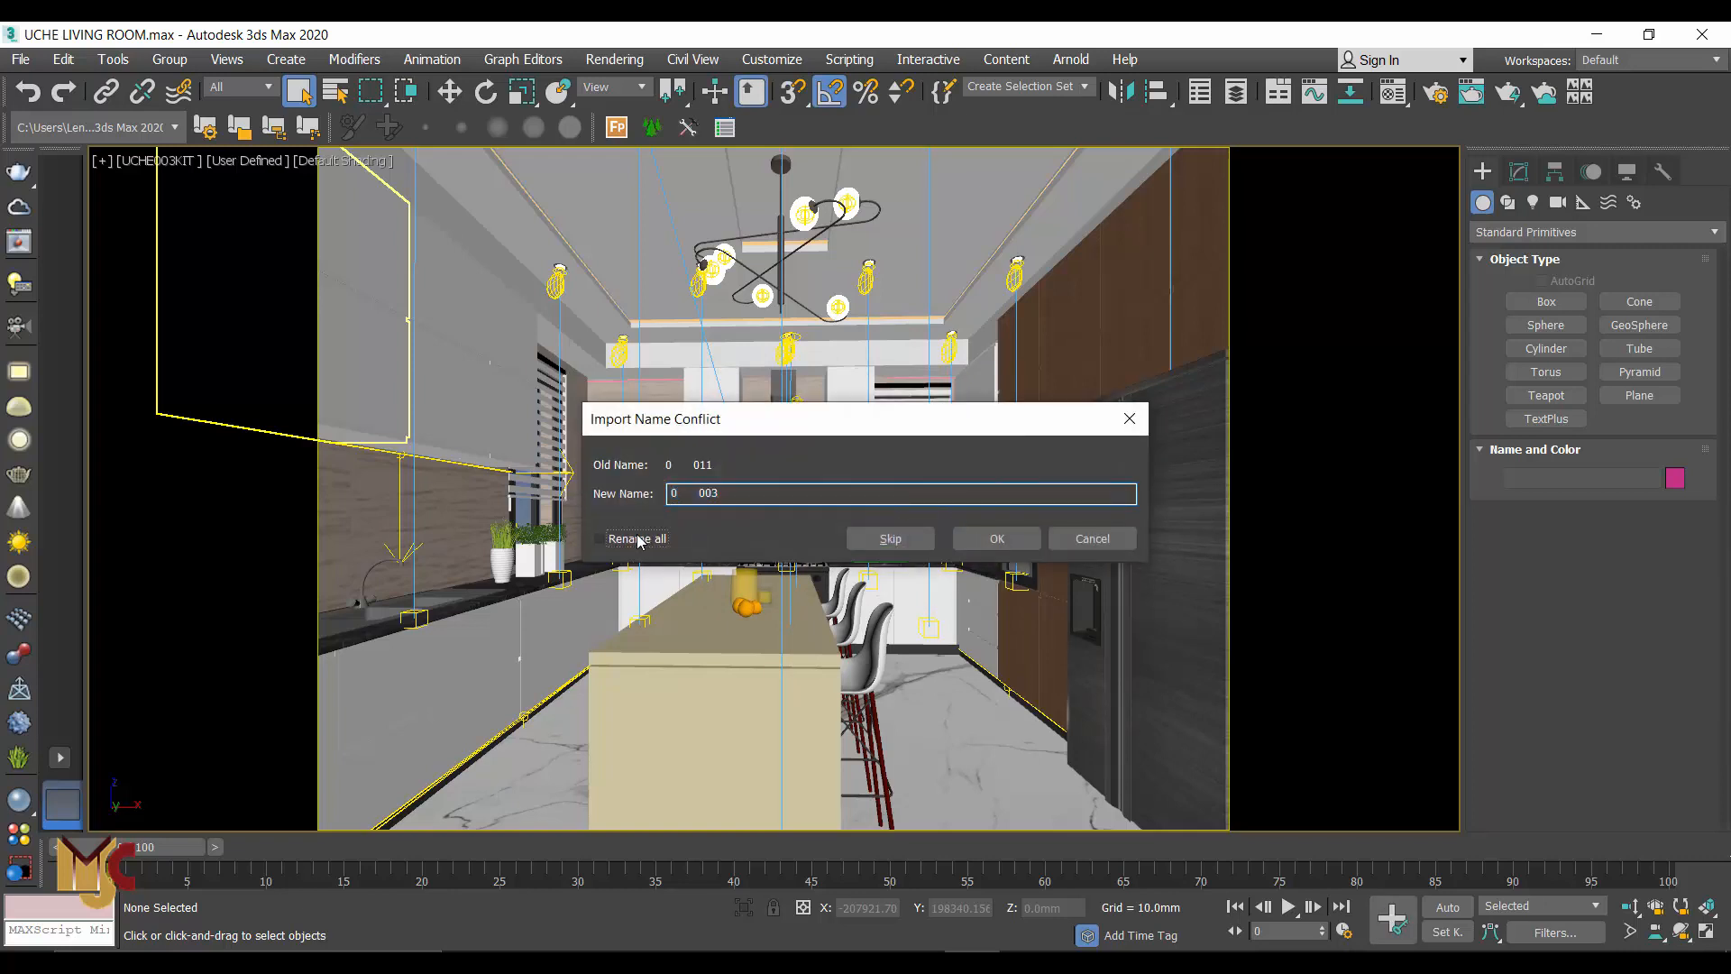
{"action": "left_click", "coordinate": [1001, 541]}
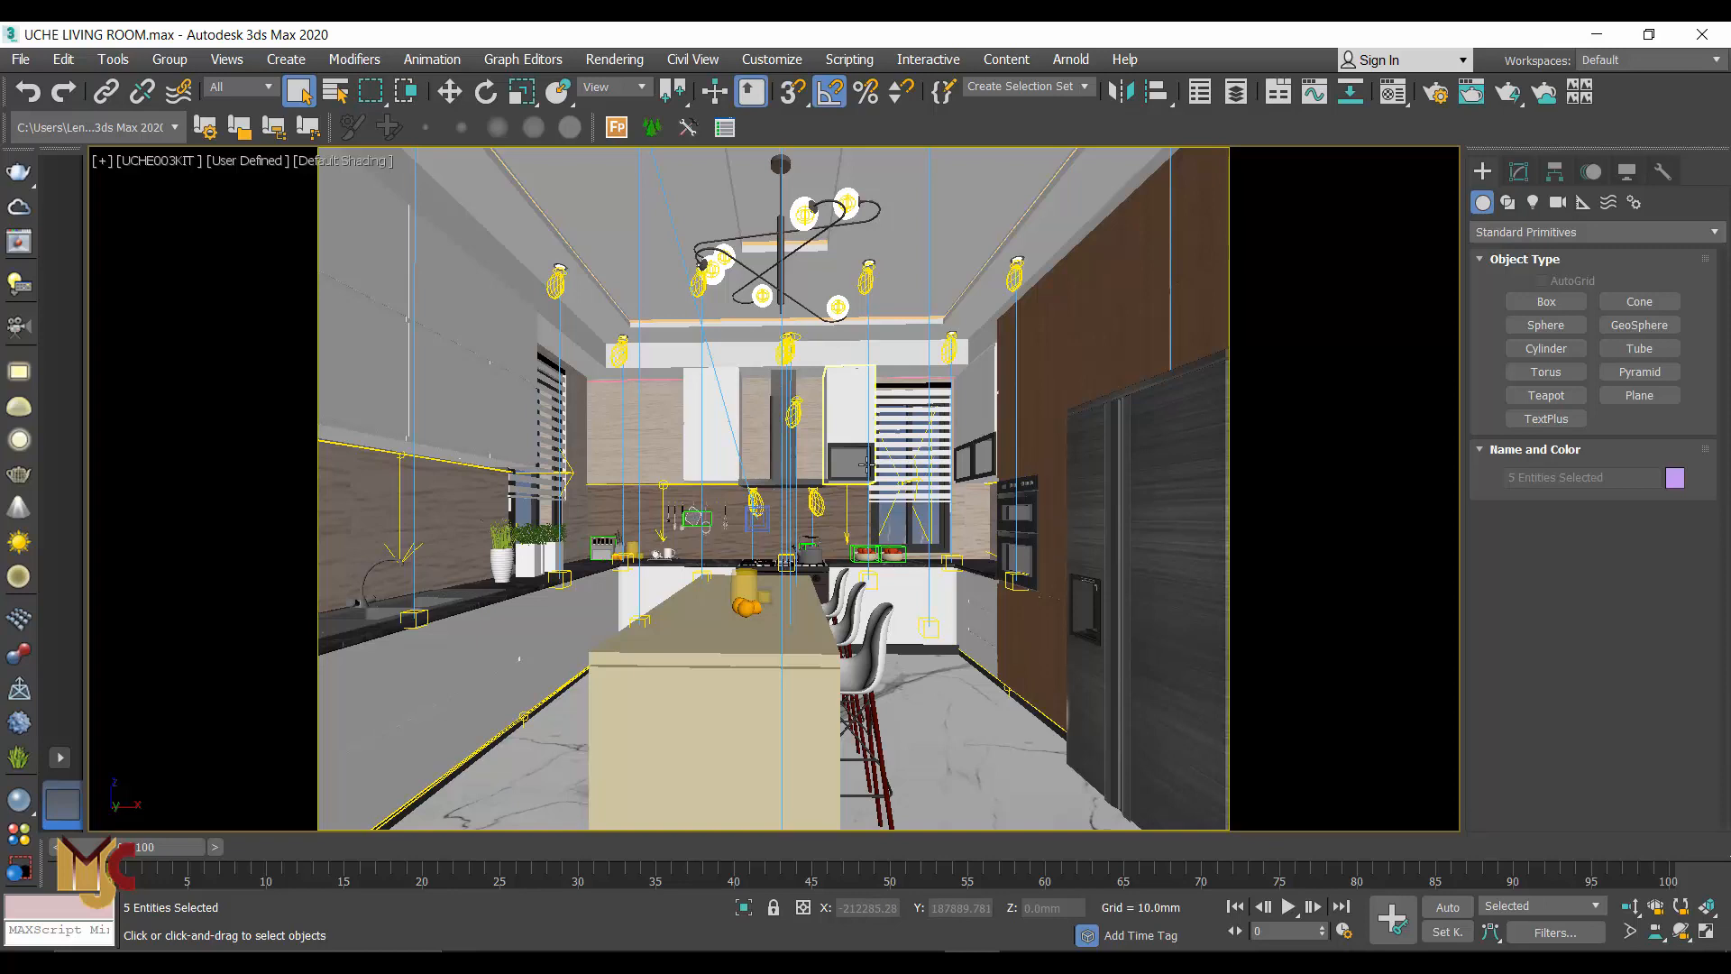
Locate the imported cabinets in the Top view and frame them close up
{"action": "key", "text": "t"}
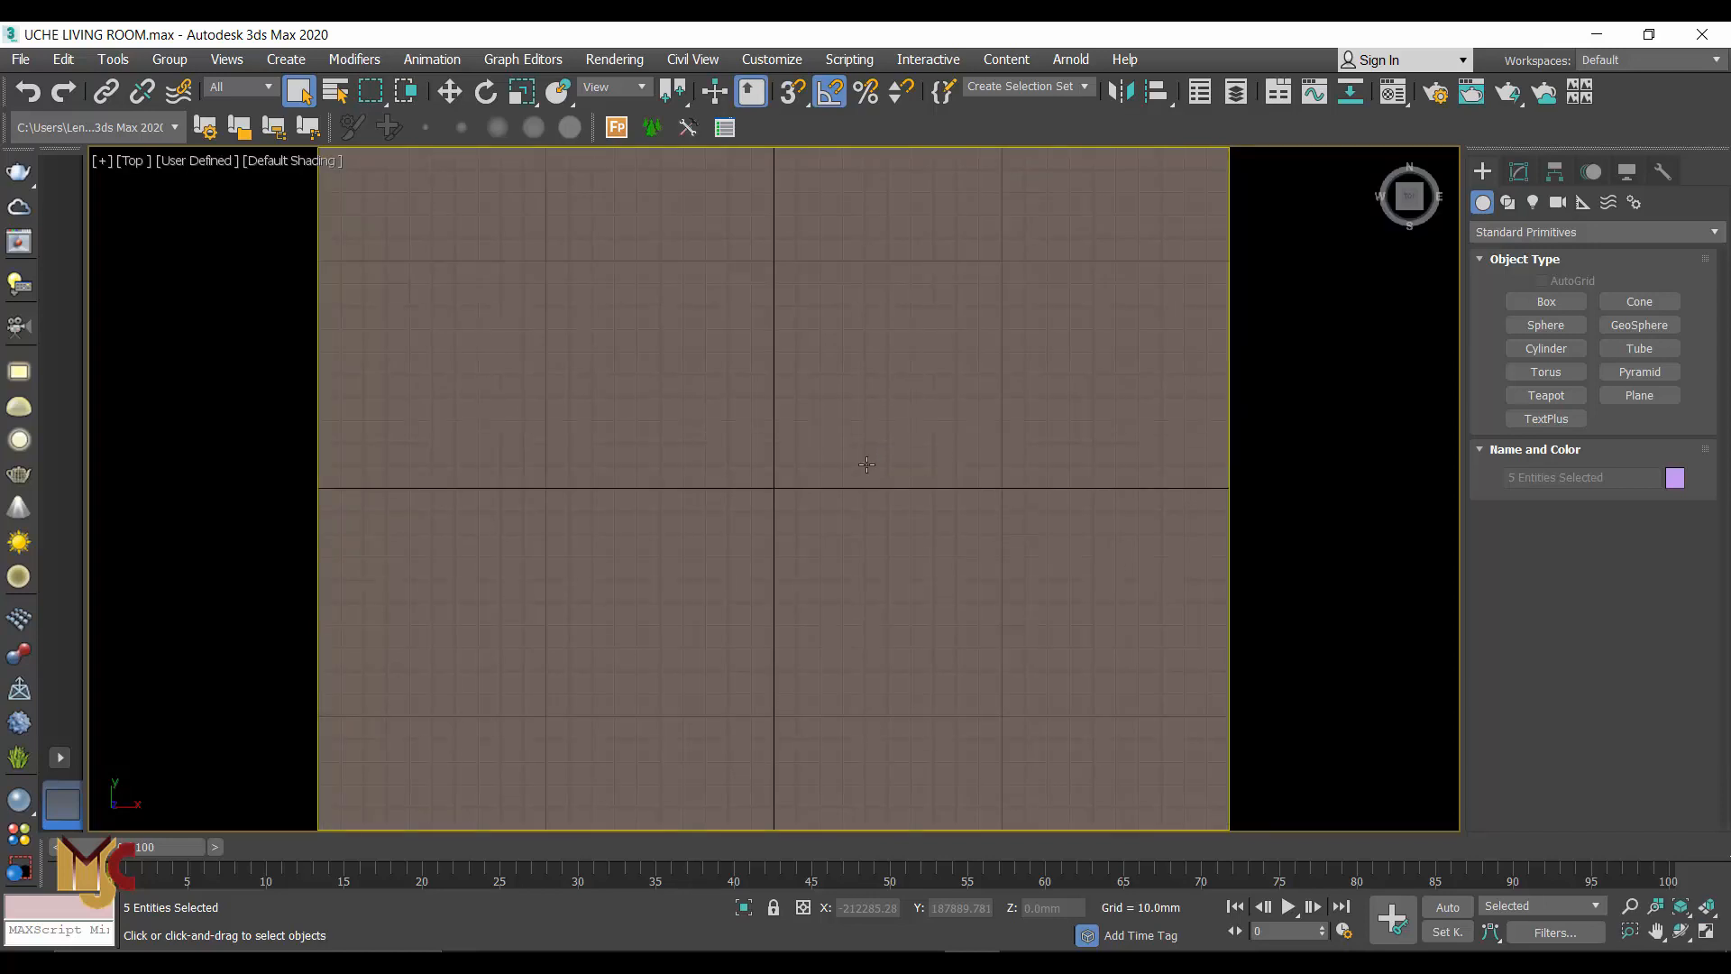
{"action": "key", "text": "z"}
{"action": "middle_click_drag", "start_coordinate": [822, 403], "coordinate": [818, 439]}
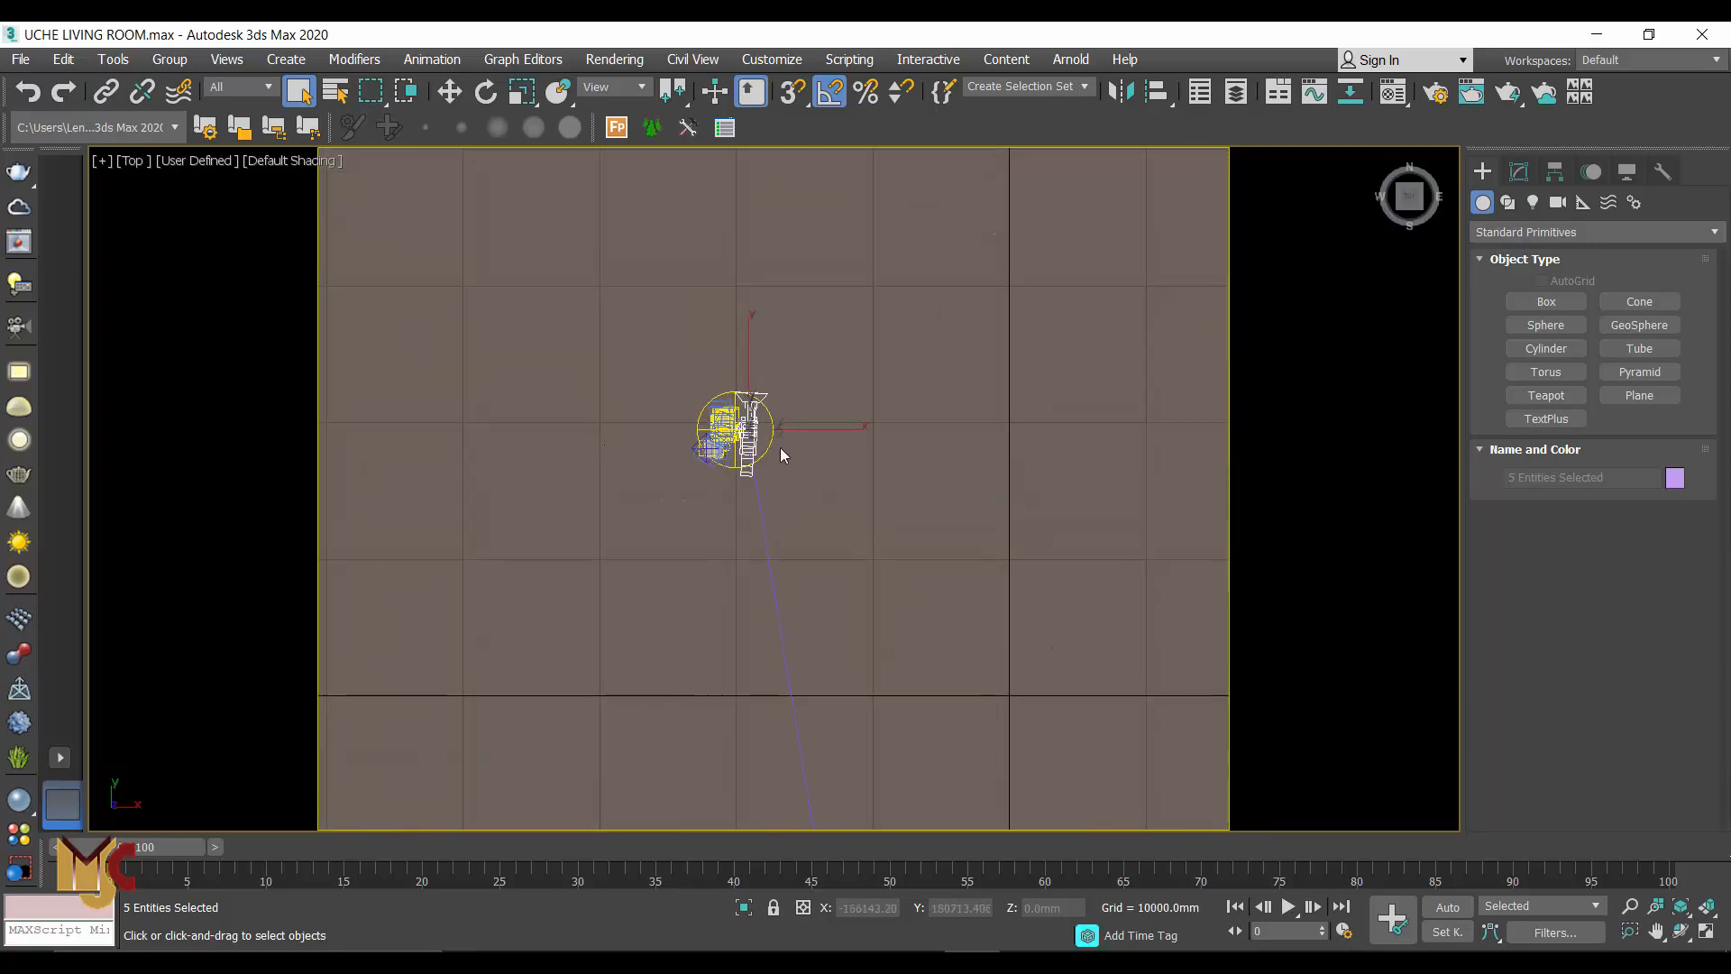
{"action": "scroll", "coordinate": [766, 441], "scroll_direction": "up", "scroll_amount": 15}
{"action": "scroll", "coordinate": [755, 463], "scroll_direction": "up", "scroll_amount": 5}
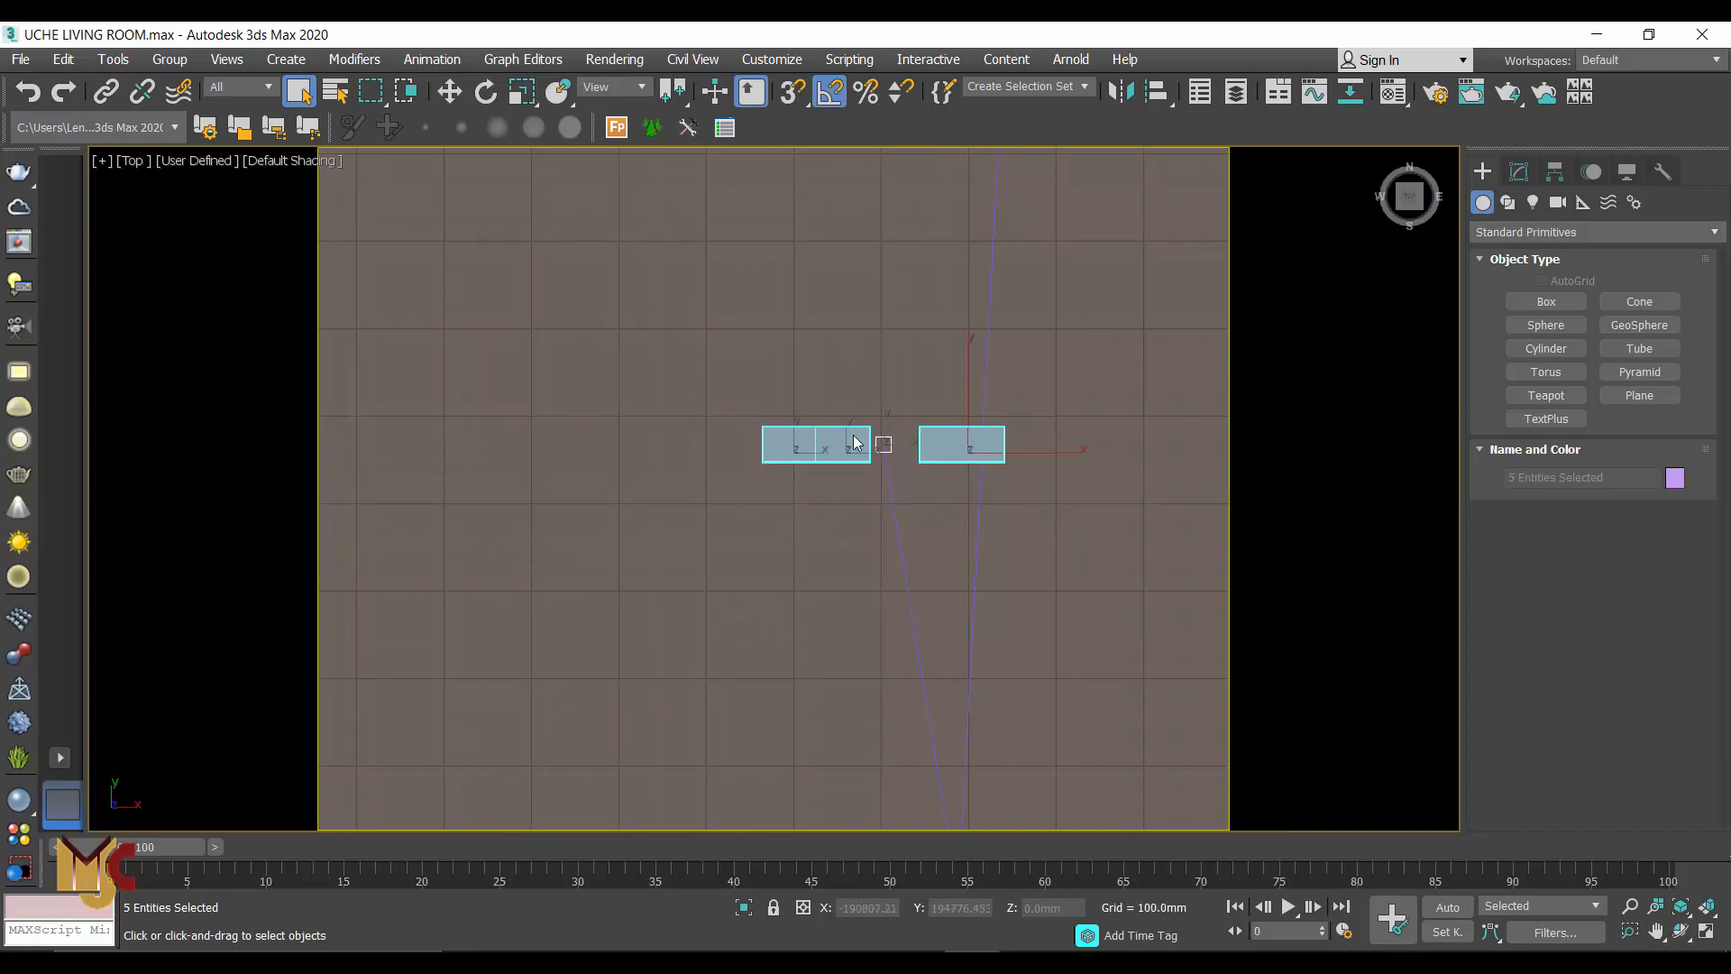
Check the imported cabinets' position relative to the house model in the Top view
{"action": "scroll", "coordinate": [807, 443], "scroll_direction": "down", "scroll_amount": 5}
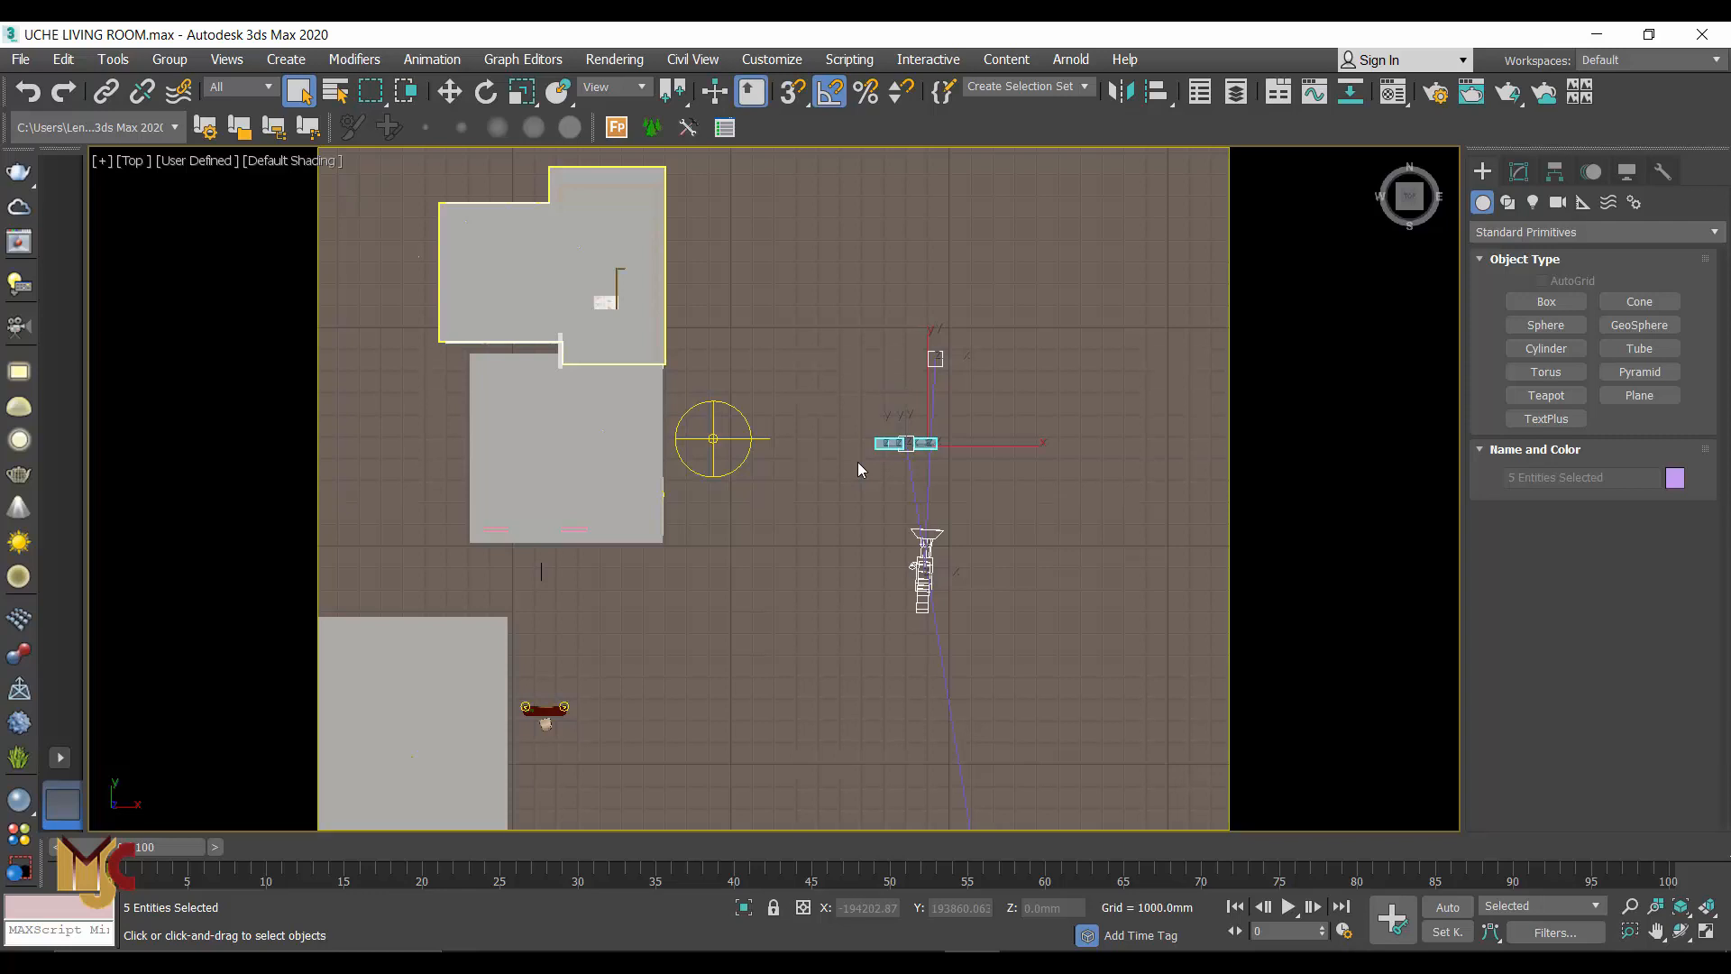
{"action": "scroll", "coordinate": [857, 462], "scroll_direction": "down", "scroll_amount": 2}
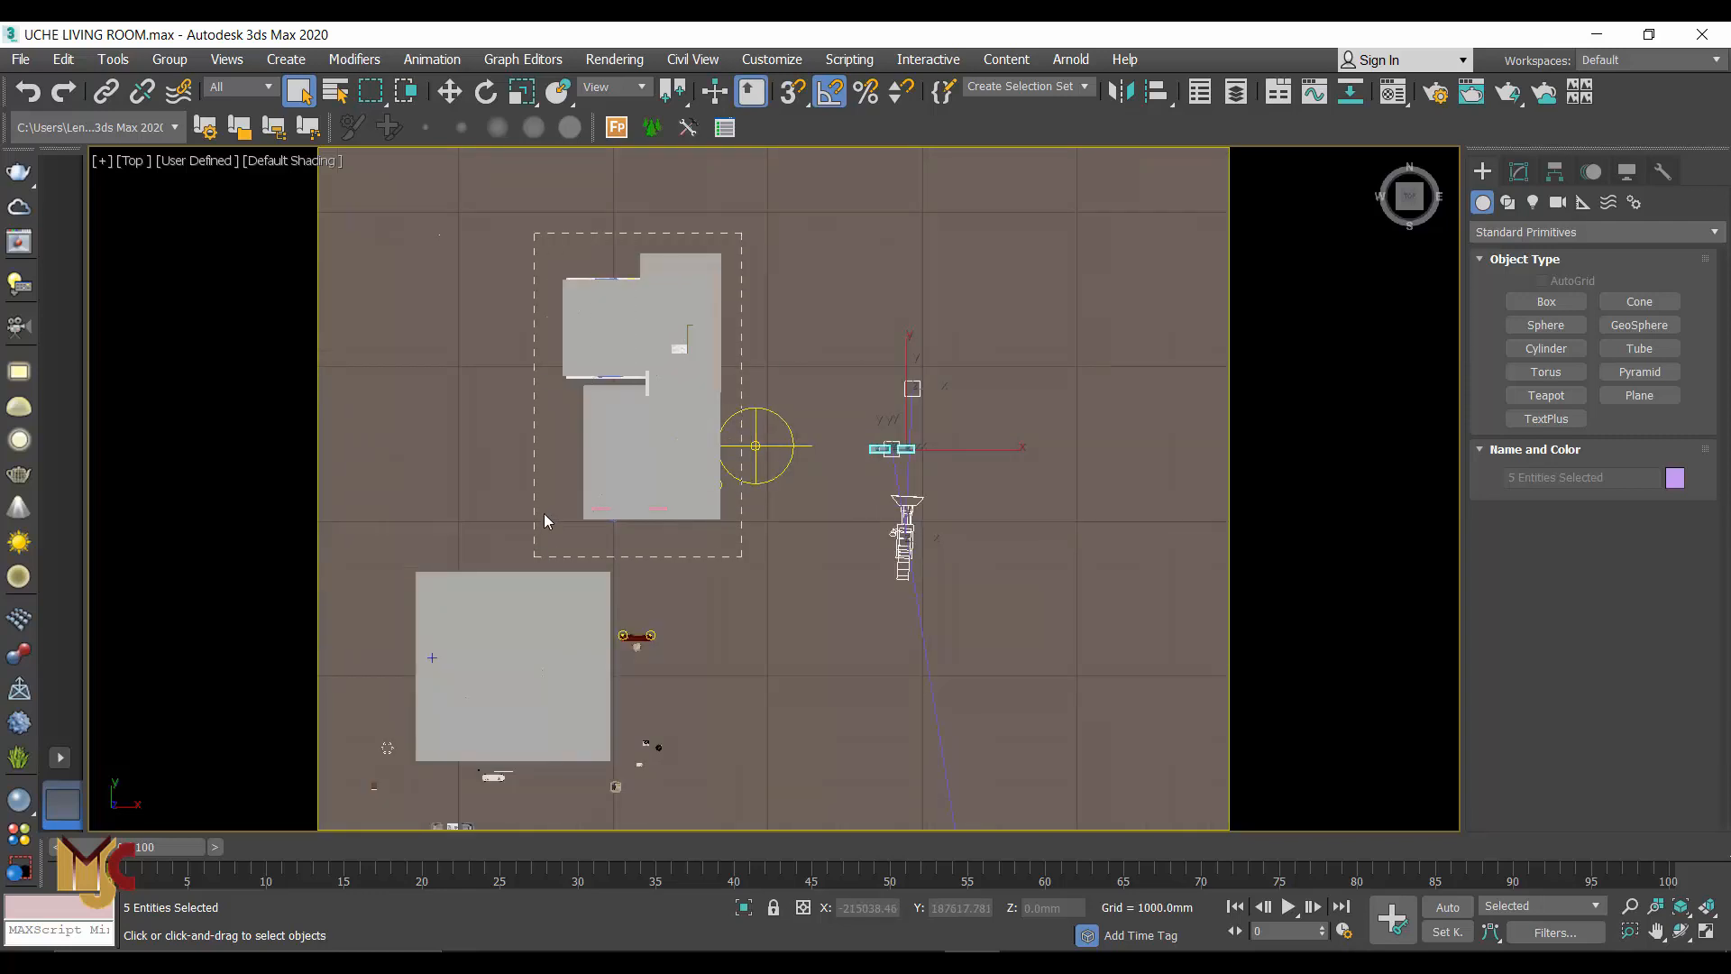
{"action": "left_click", "coordinate": [597, 396]}
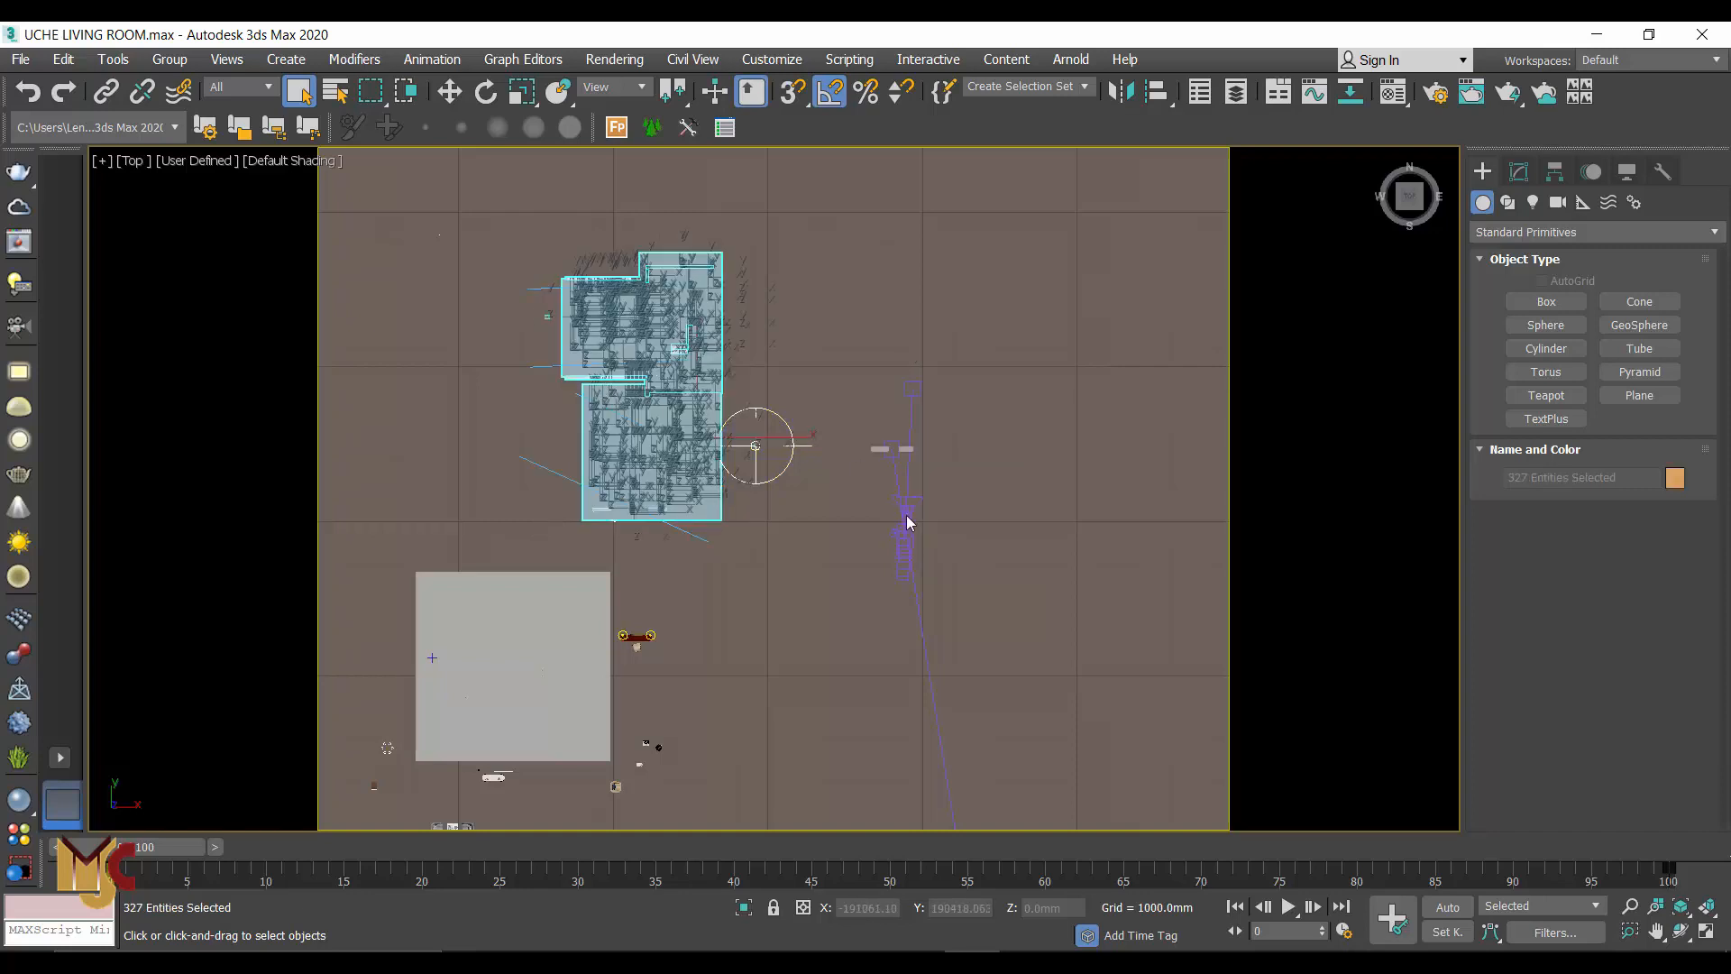
{"action": "scroll", "coordinate": [902, 505], "scroll_direction": "up", "scroll_amount": 4}
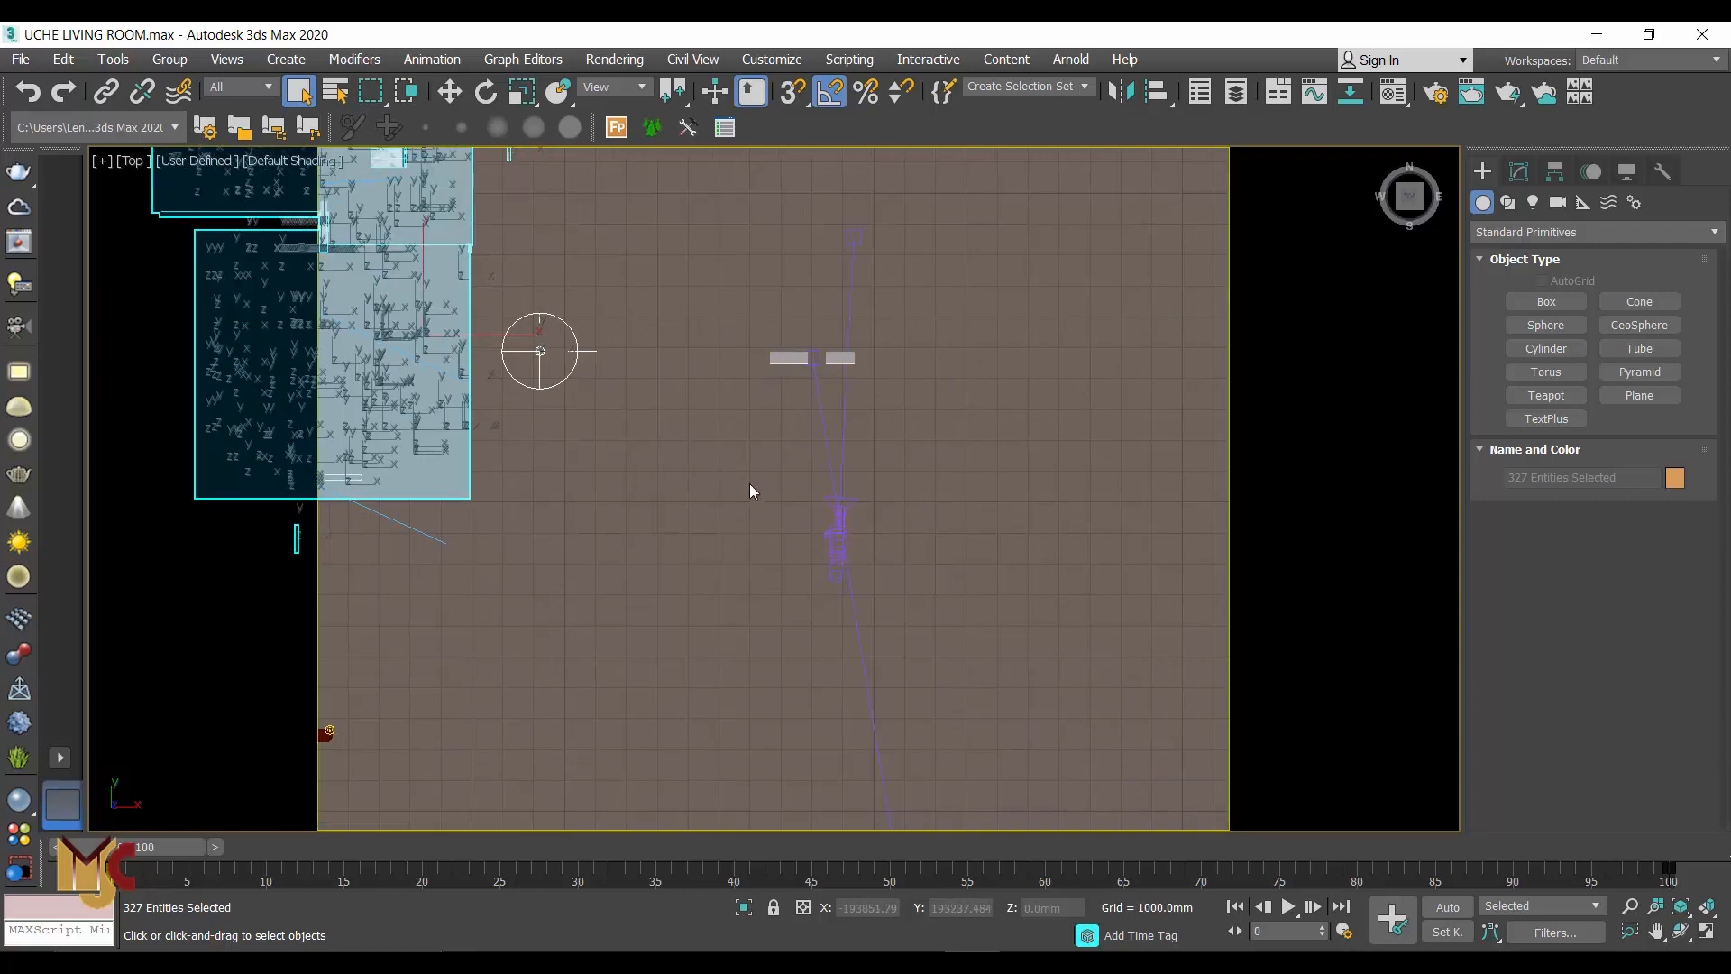
{"action": "left_click", "coordinate": [757, 559]}
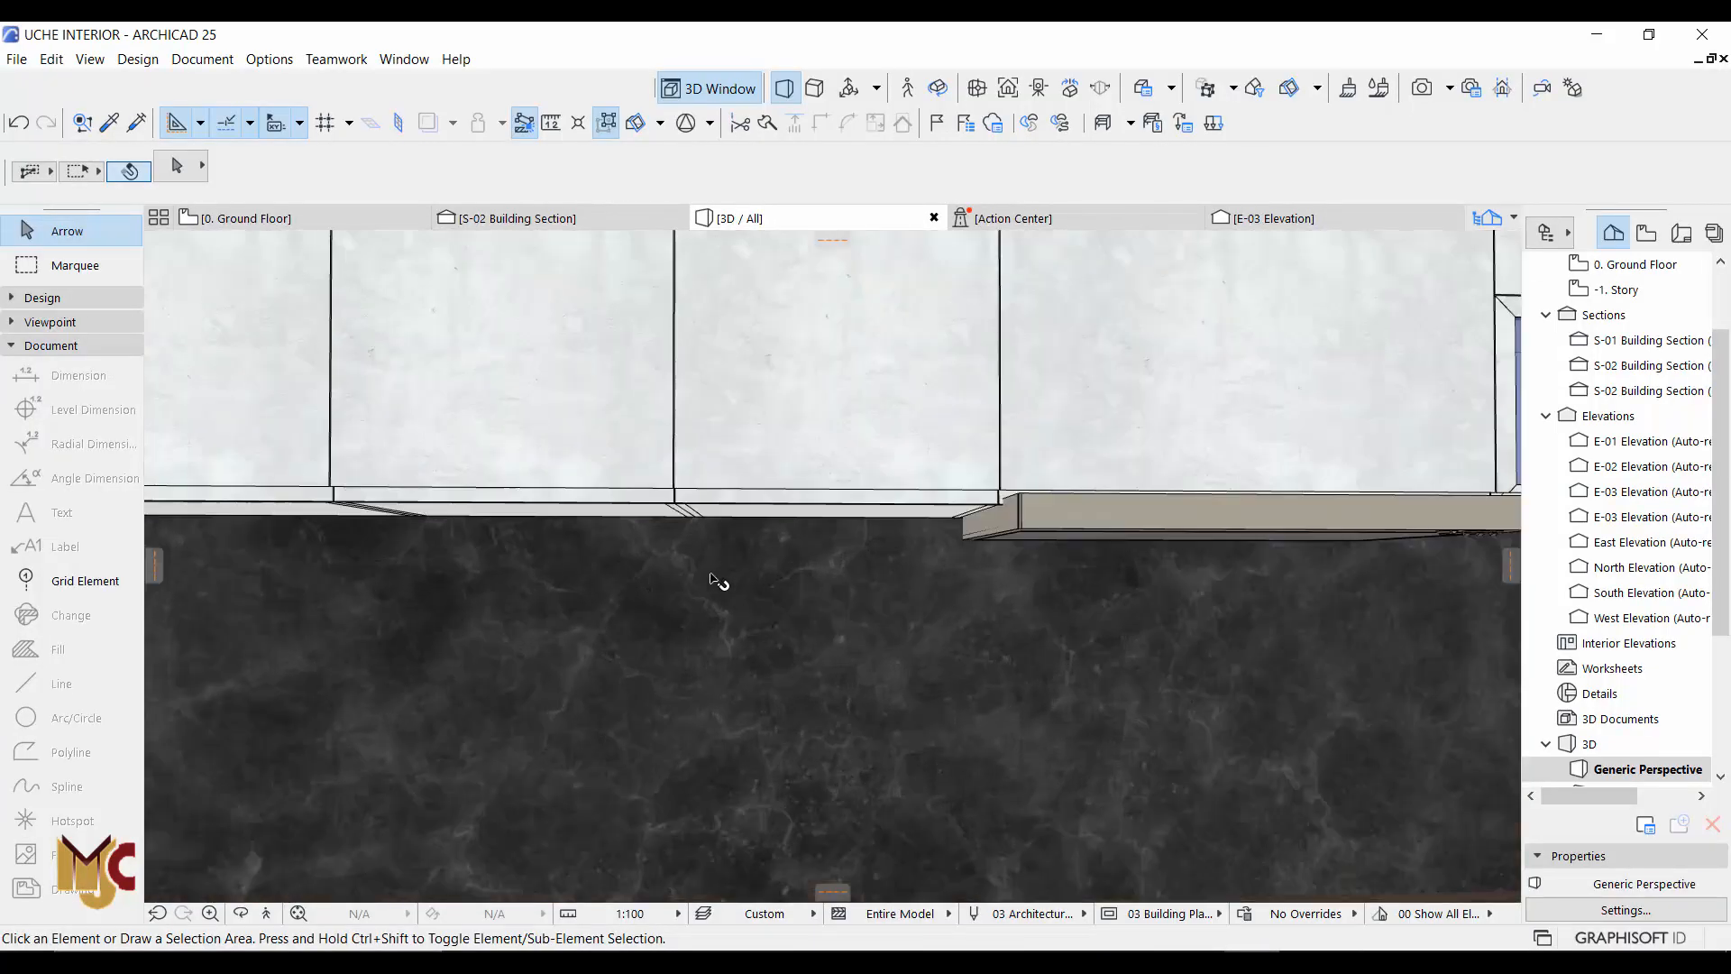
Switch to ARCHICAD, enclose the kitchen on the Ground Floor plan with a marquee, and show that area in 3D
{"action": "scroll", "coordinate": [719, 582], "scroll_direction": "down", "scroll_amount": 5}
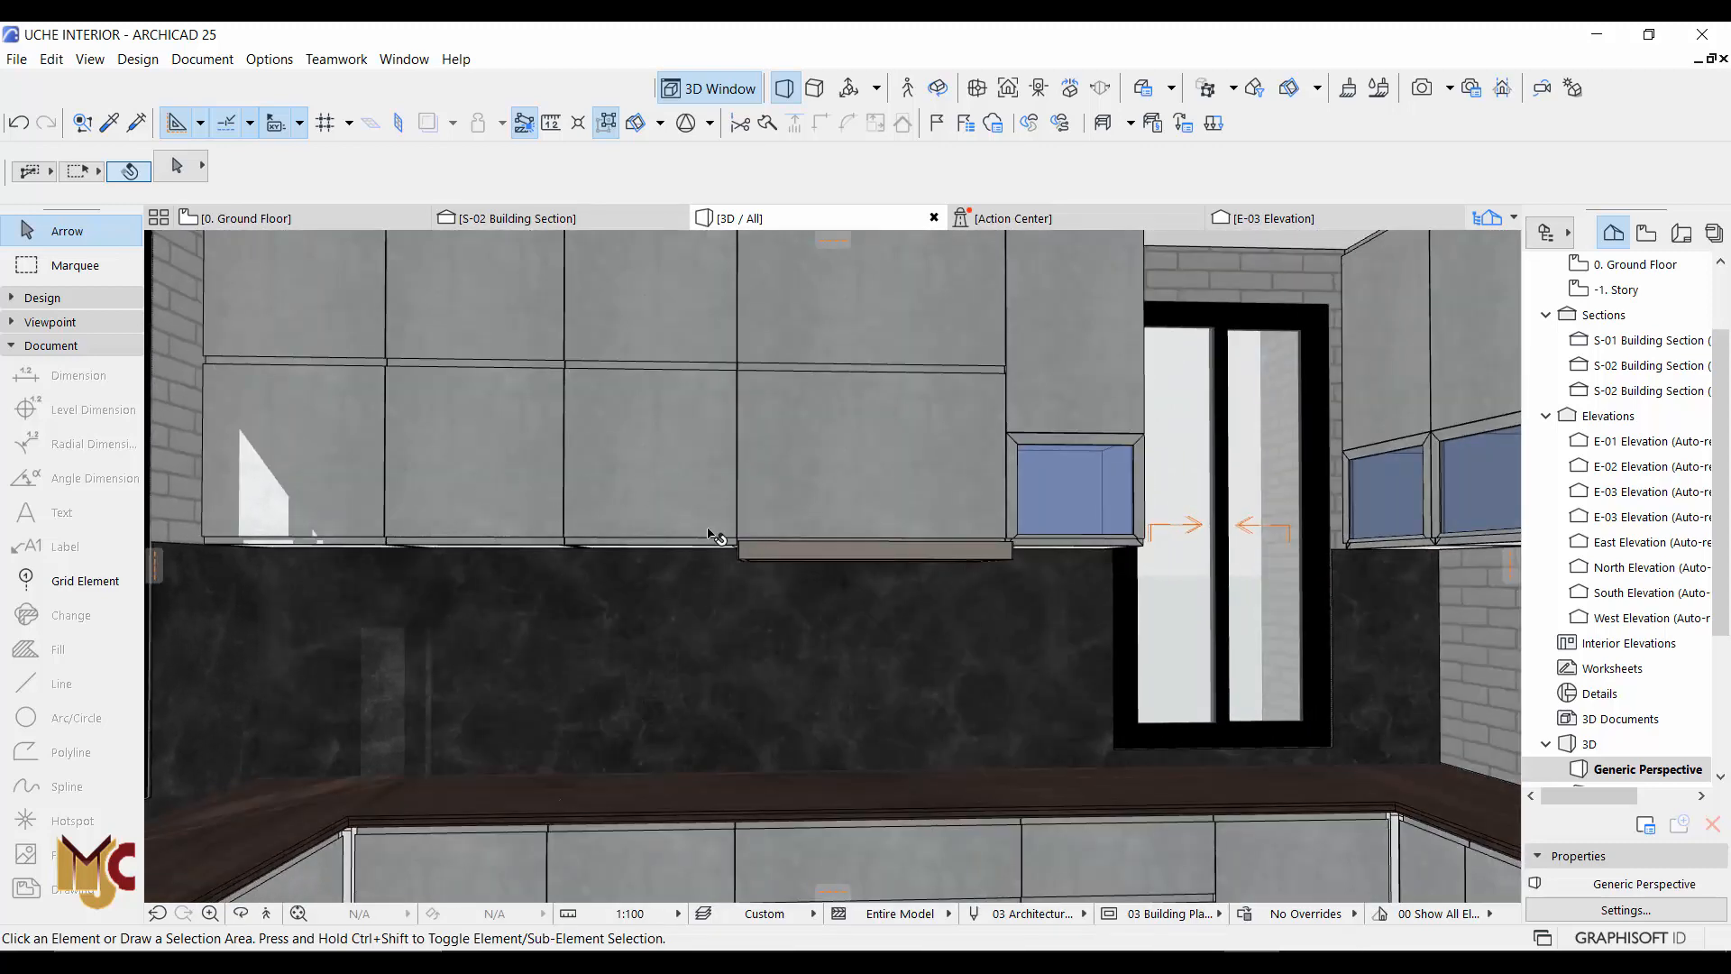
{"action": "key", "text": "F2"}
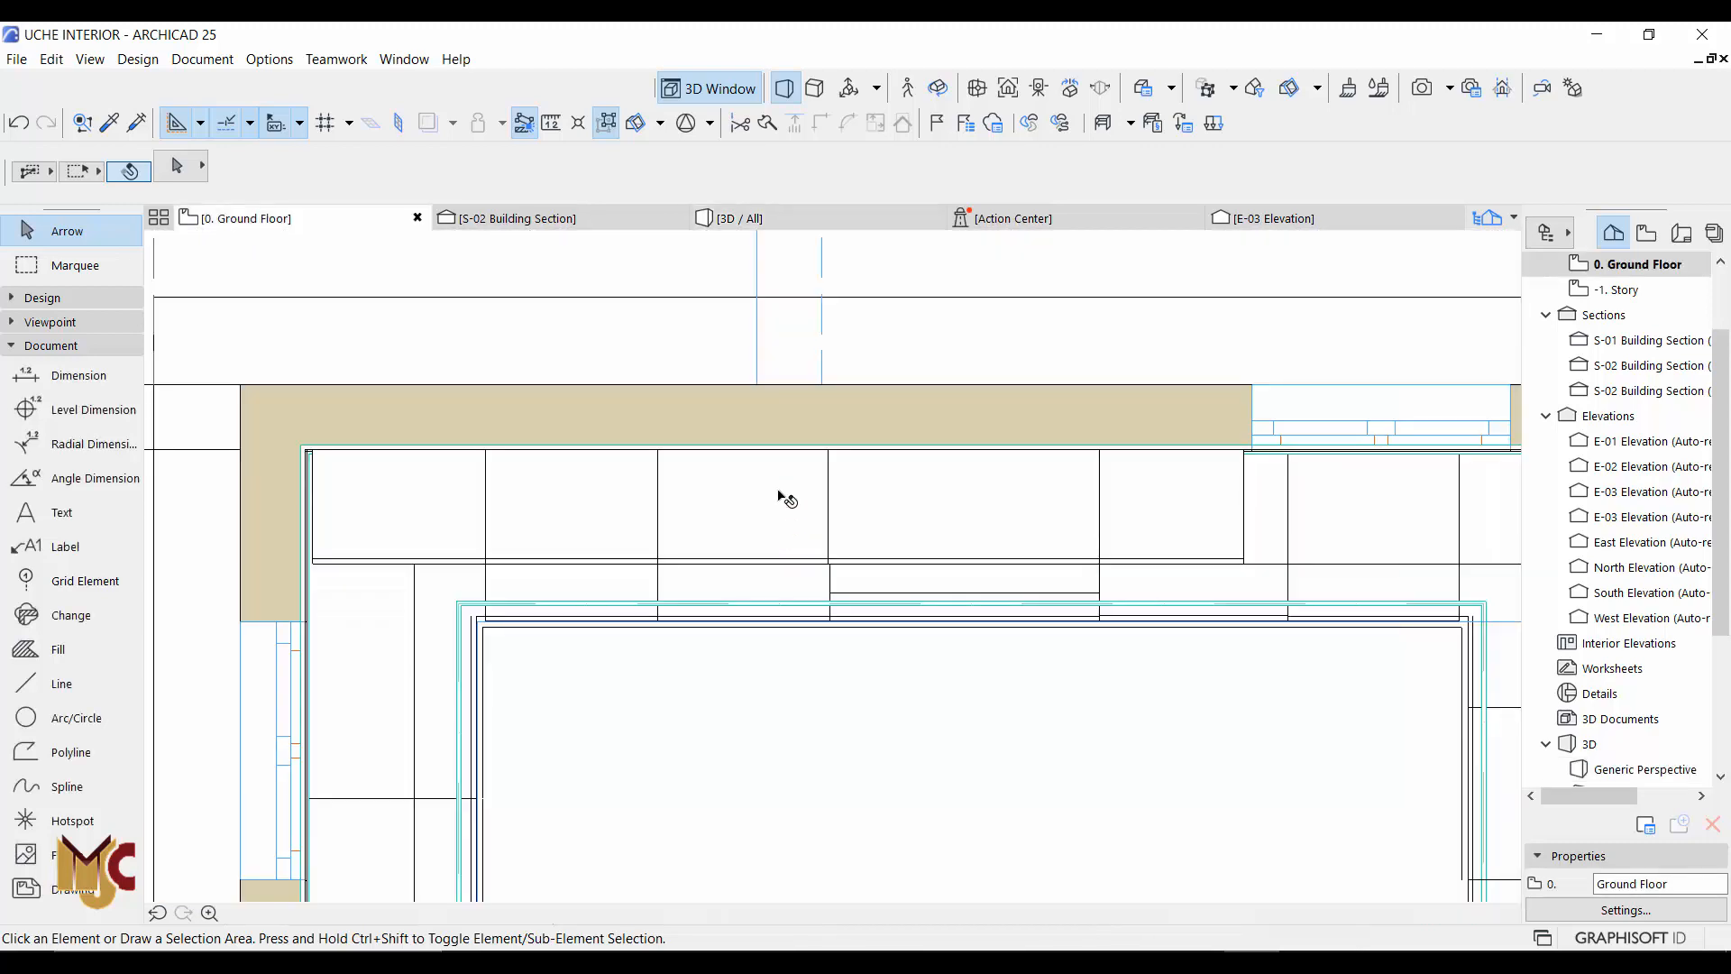
{"action": "scroll", "coordinate": [783, 497], "scroll_direction": "down", "scroll_amount": 5}
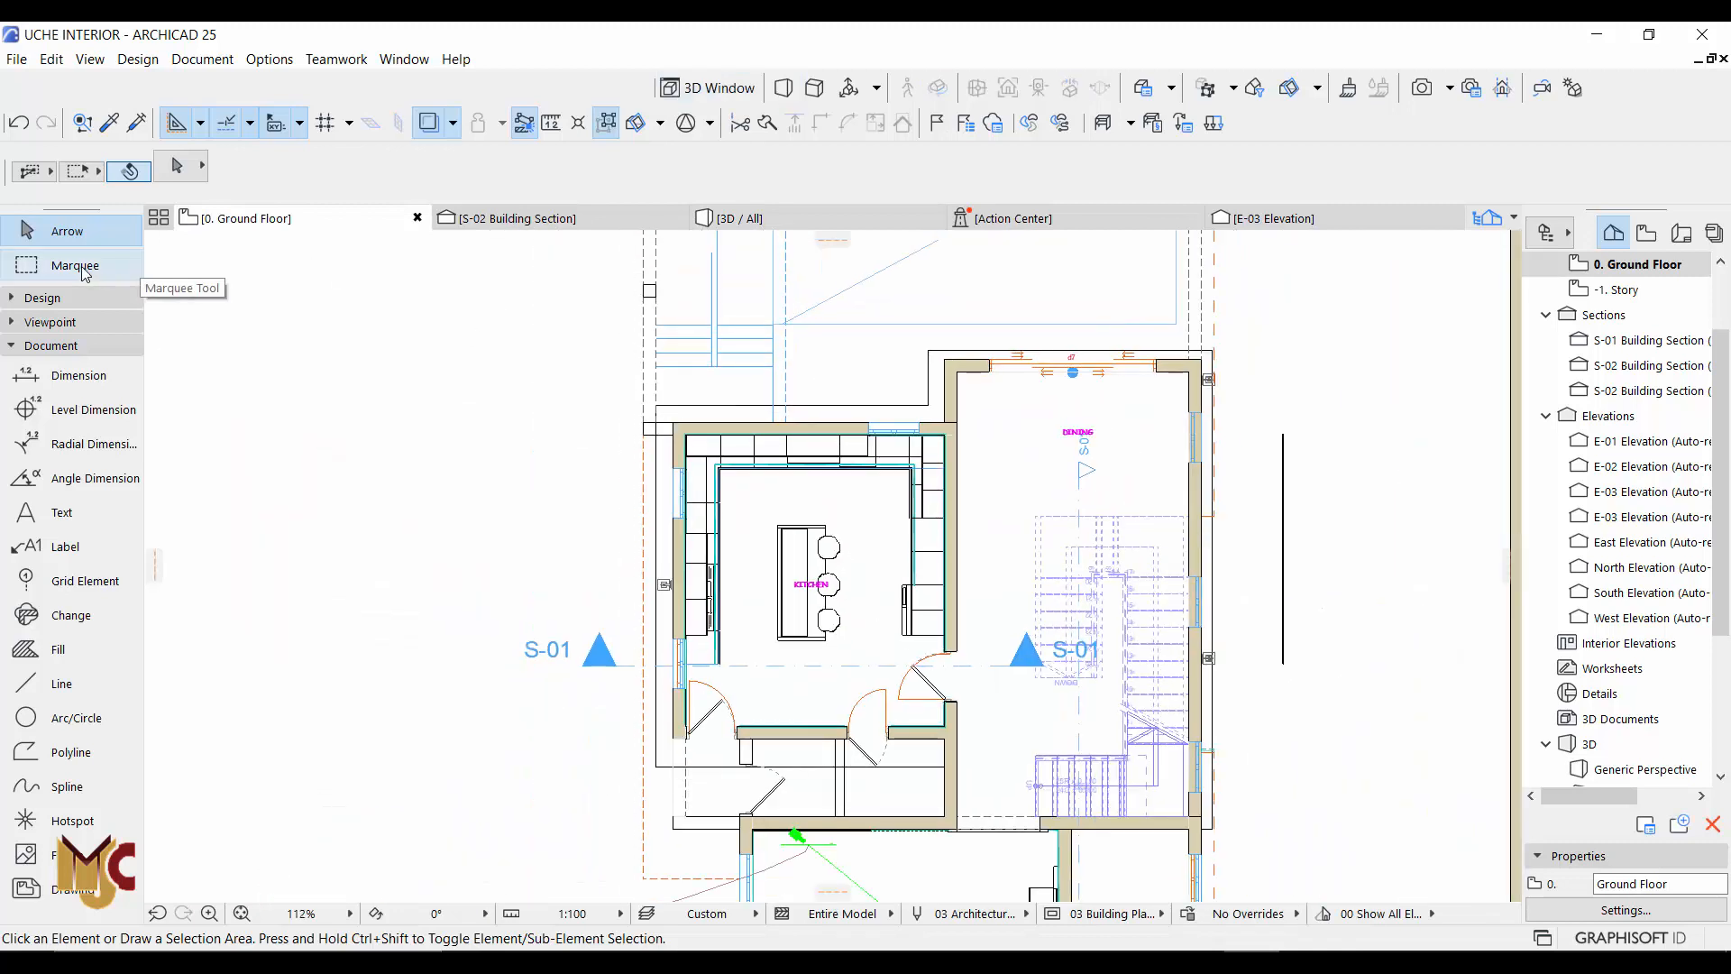
{"action": "left_click", "coordinate": [80, 266]}
{"action": "left_click", "coordinate": [621, 384]}
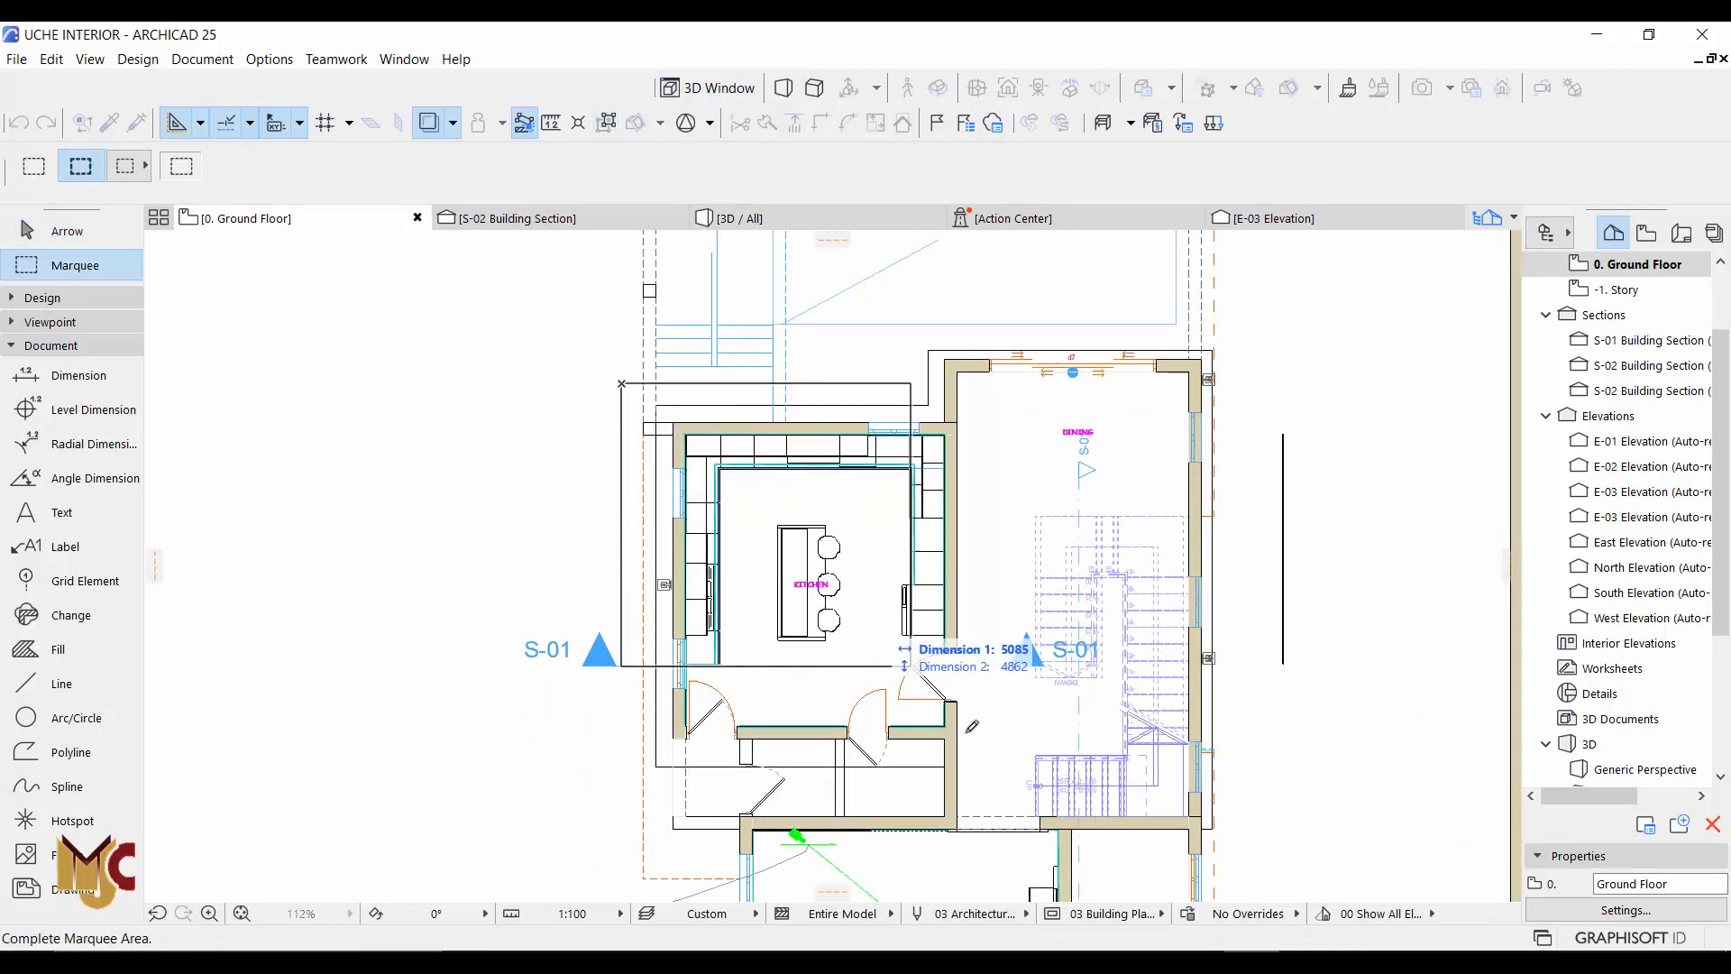
{"action": "left_click", "coordinate": [995, 775]}
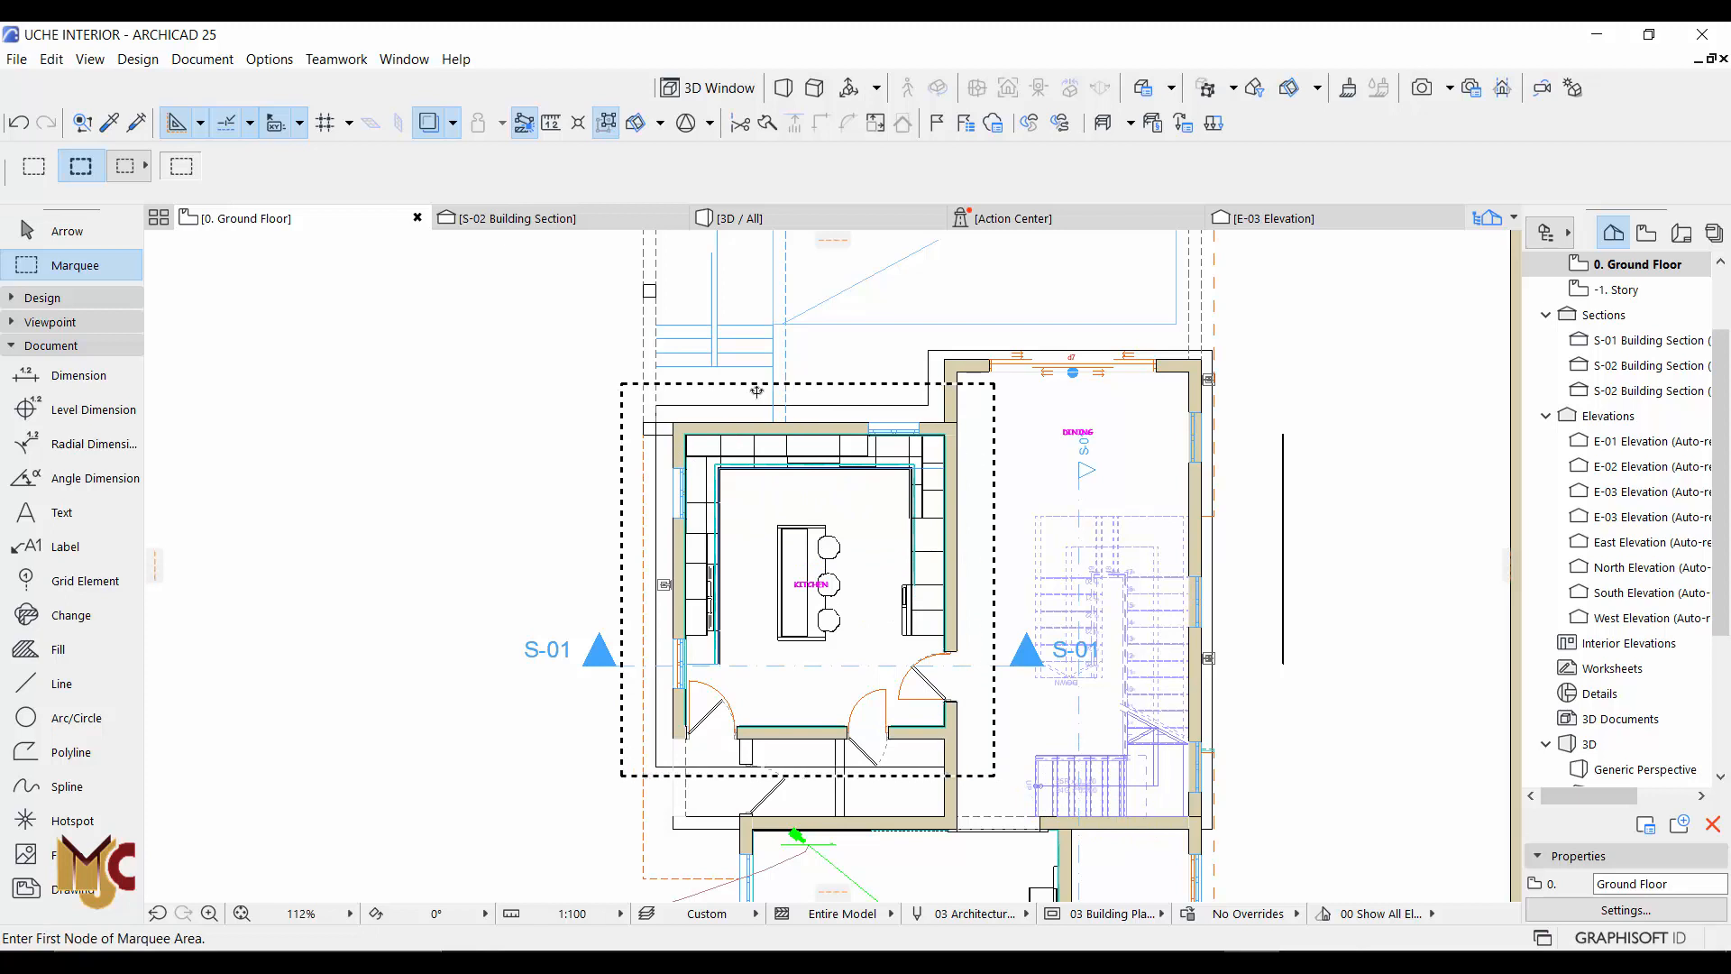
{"action": "key", "text": "F3"}
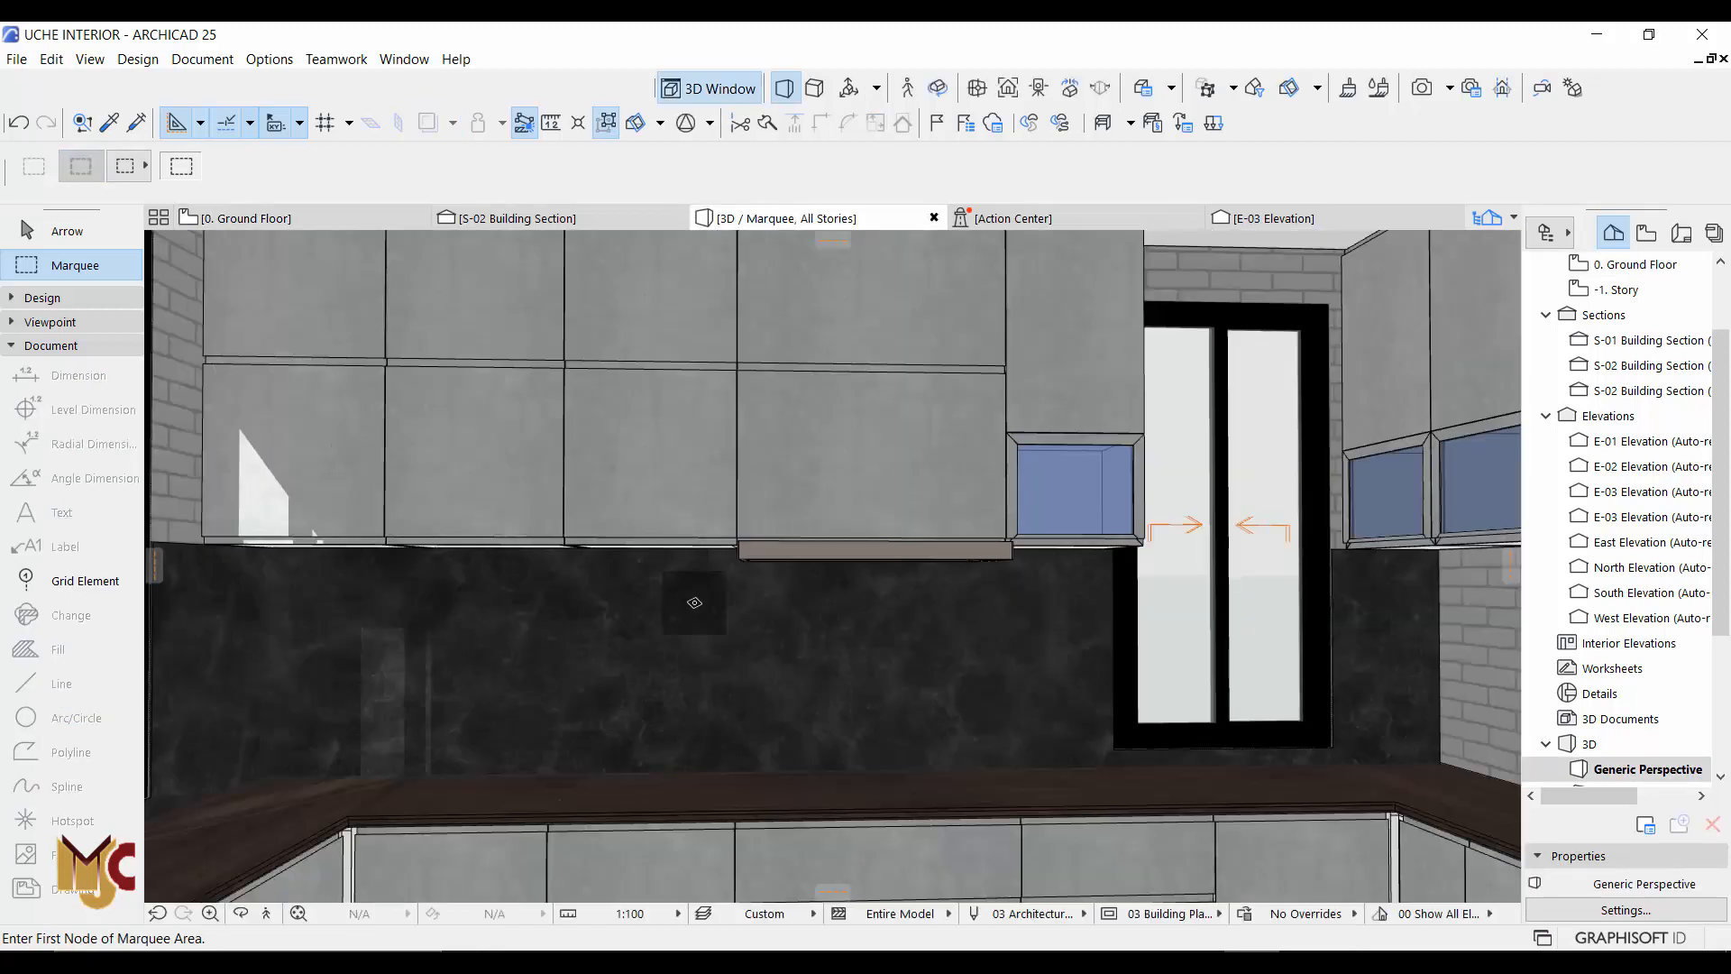
Delete the wide wall cabinet in front of the hood and the two leftmost wall cabinets on the kitchen's back wall
{"action": "scroll", "coordinate": [464, 494], "scroll_direction": "up", "scroll_amount": 4}
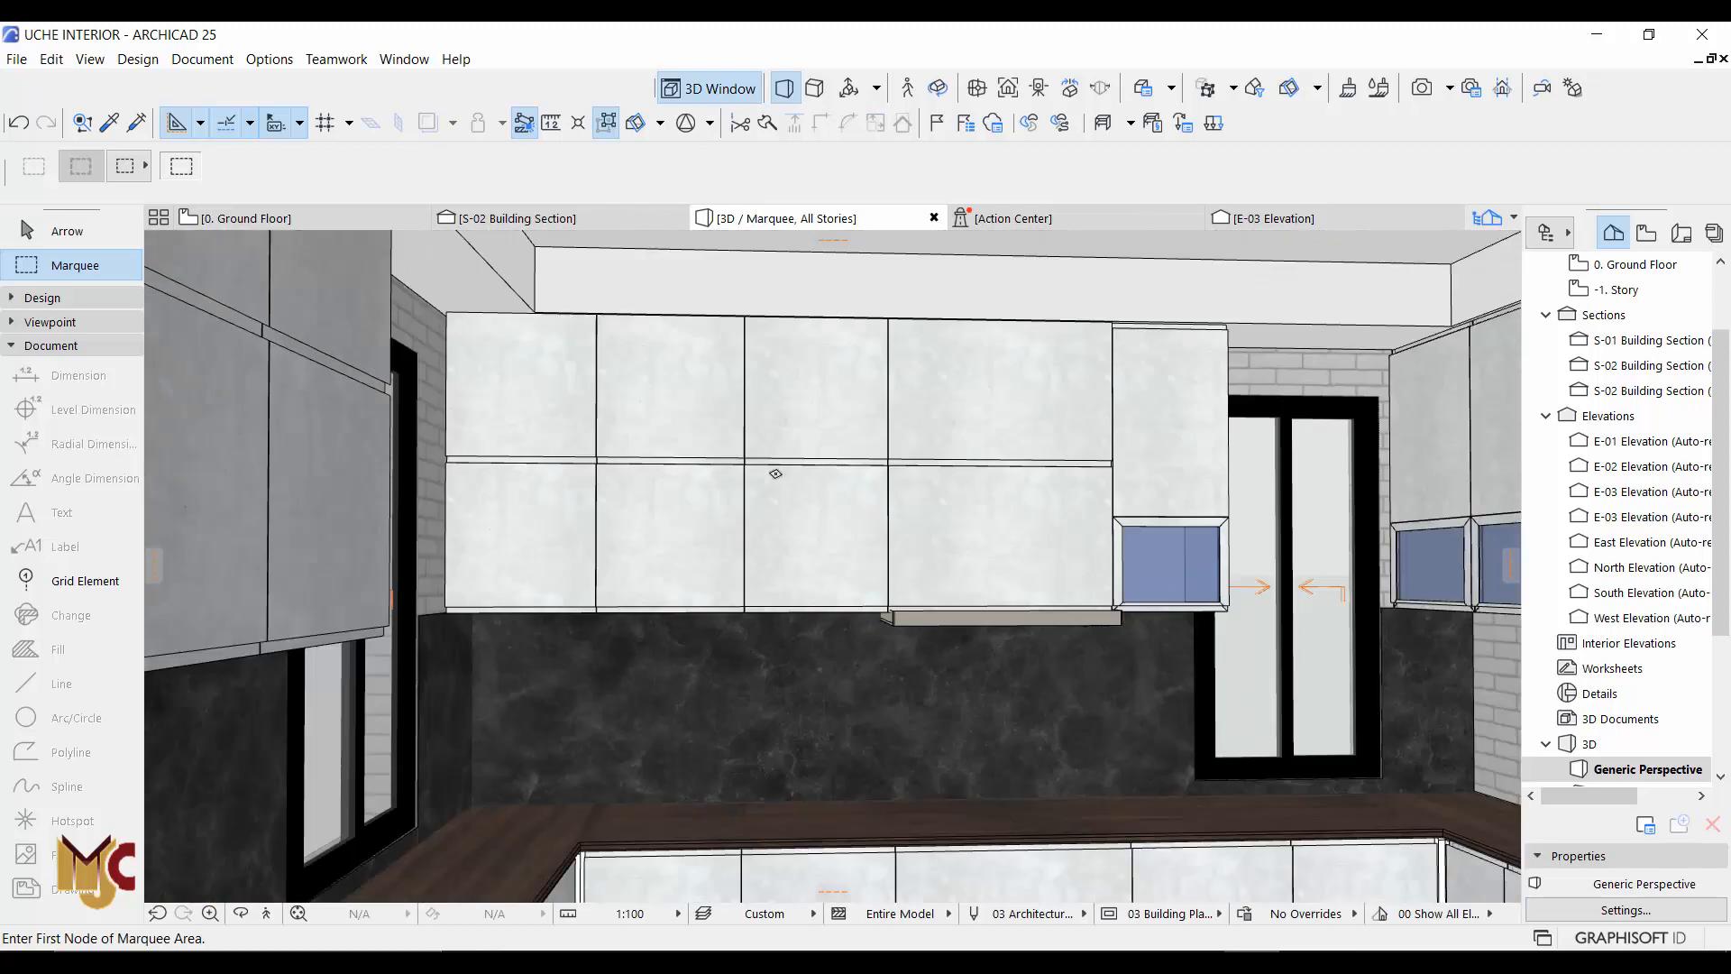
{"action": "key", "text": "Escape"}
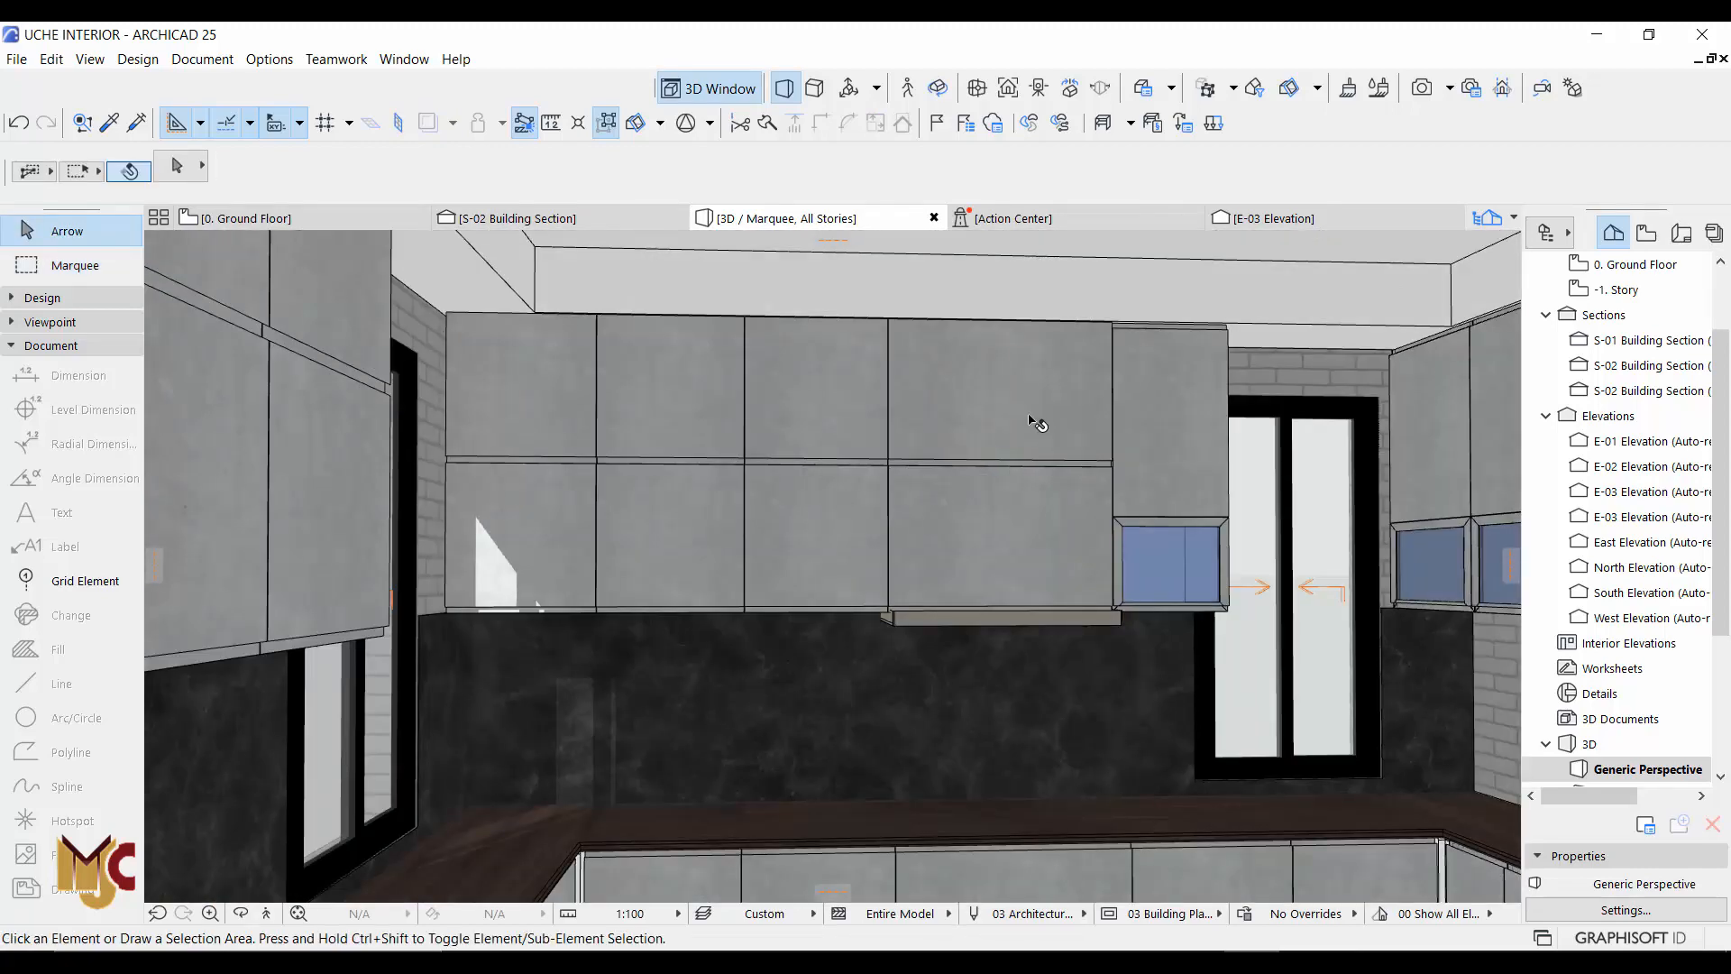
{"action": "left_click", "coordinate": [1016, 420]}
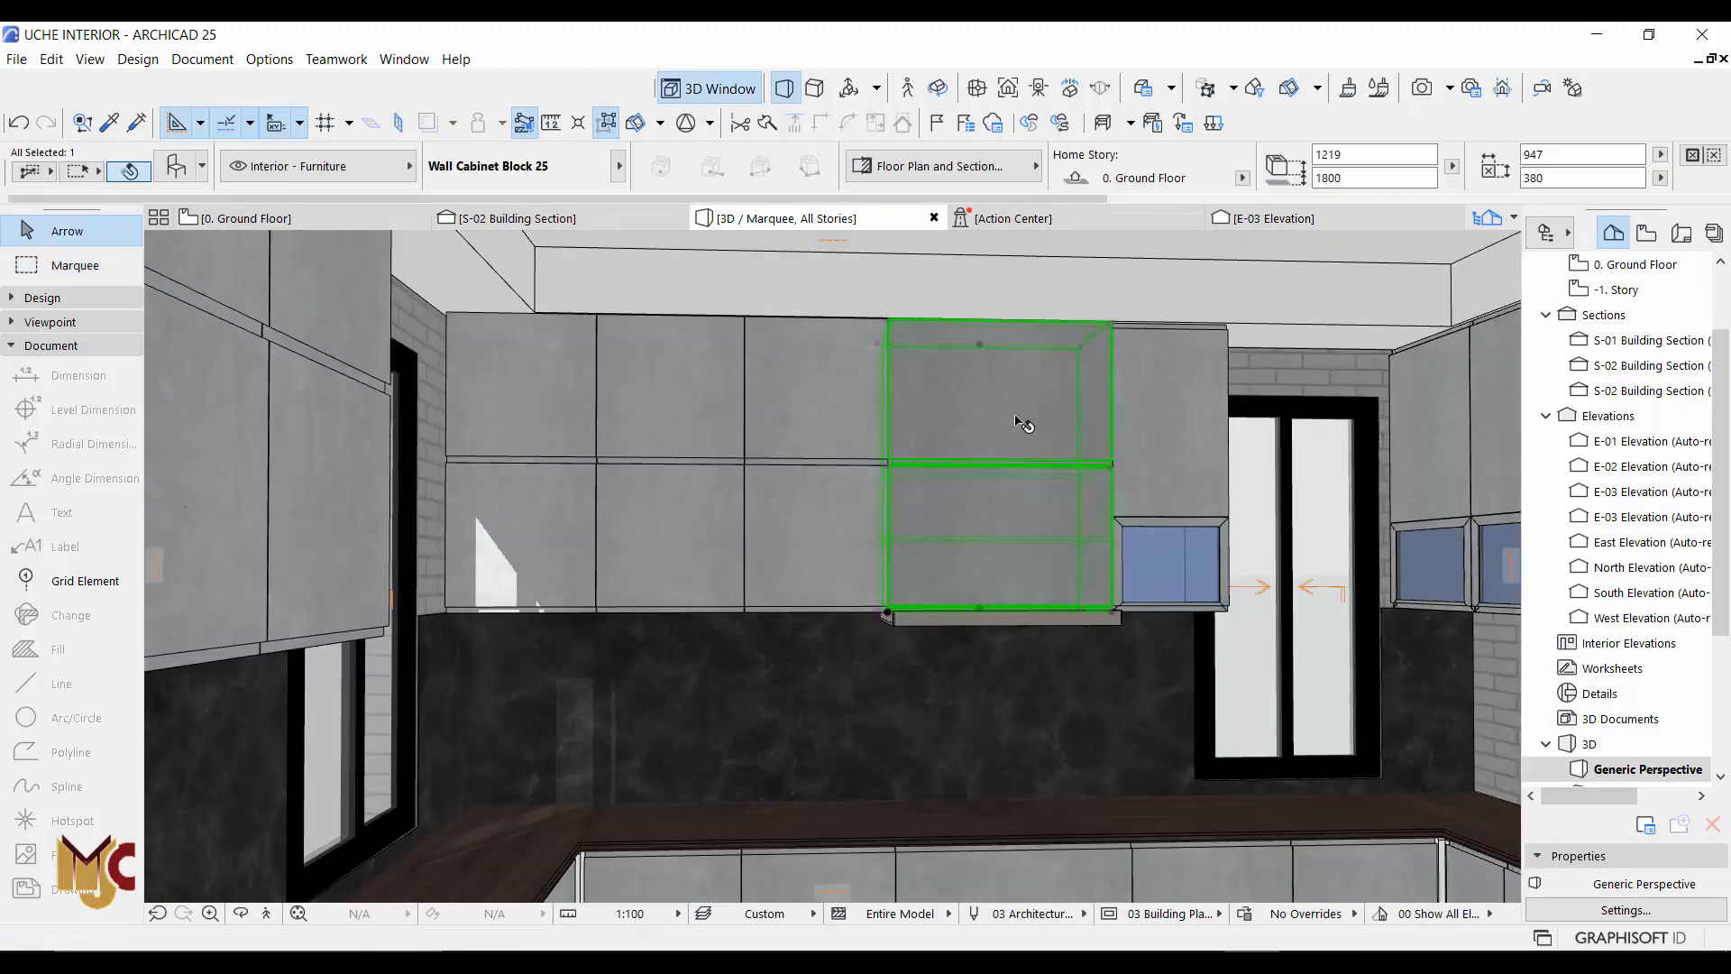
{"action": "key", "text": "Delete"}
{"action": "left_click", "coordinate": [582, 535]}
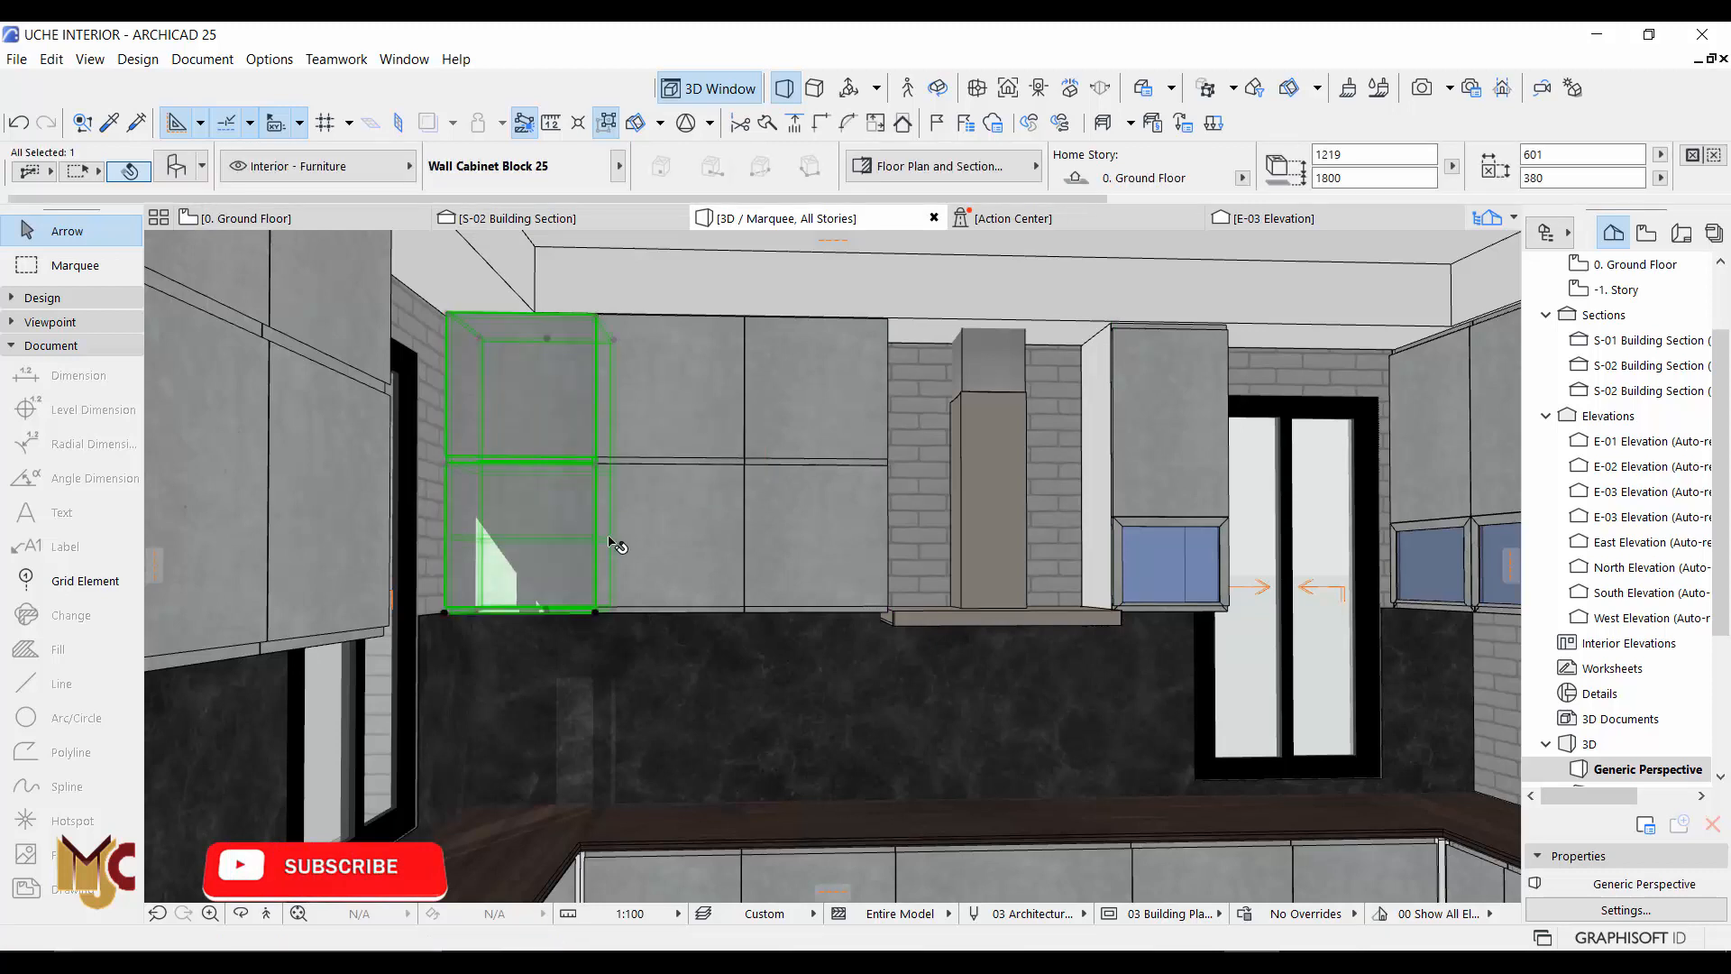
{"action": "key", "text": "Delete"}
{"action": "left_click", "coordinate": [671, 538]}
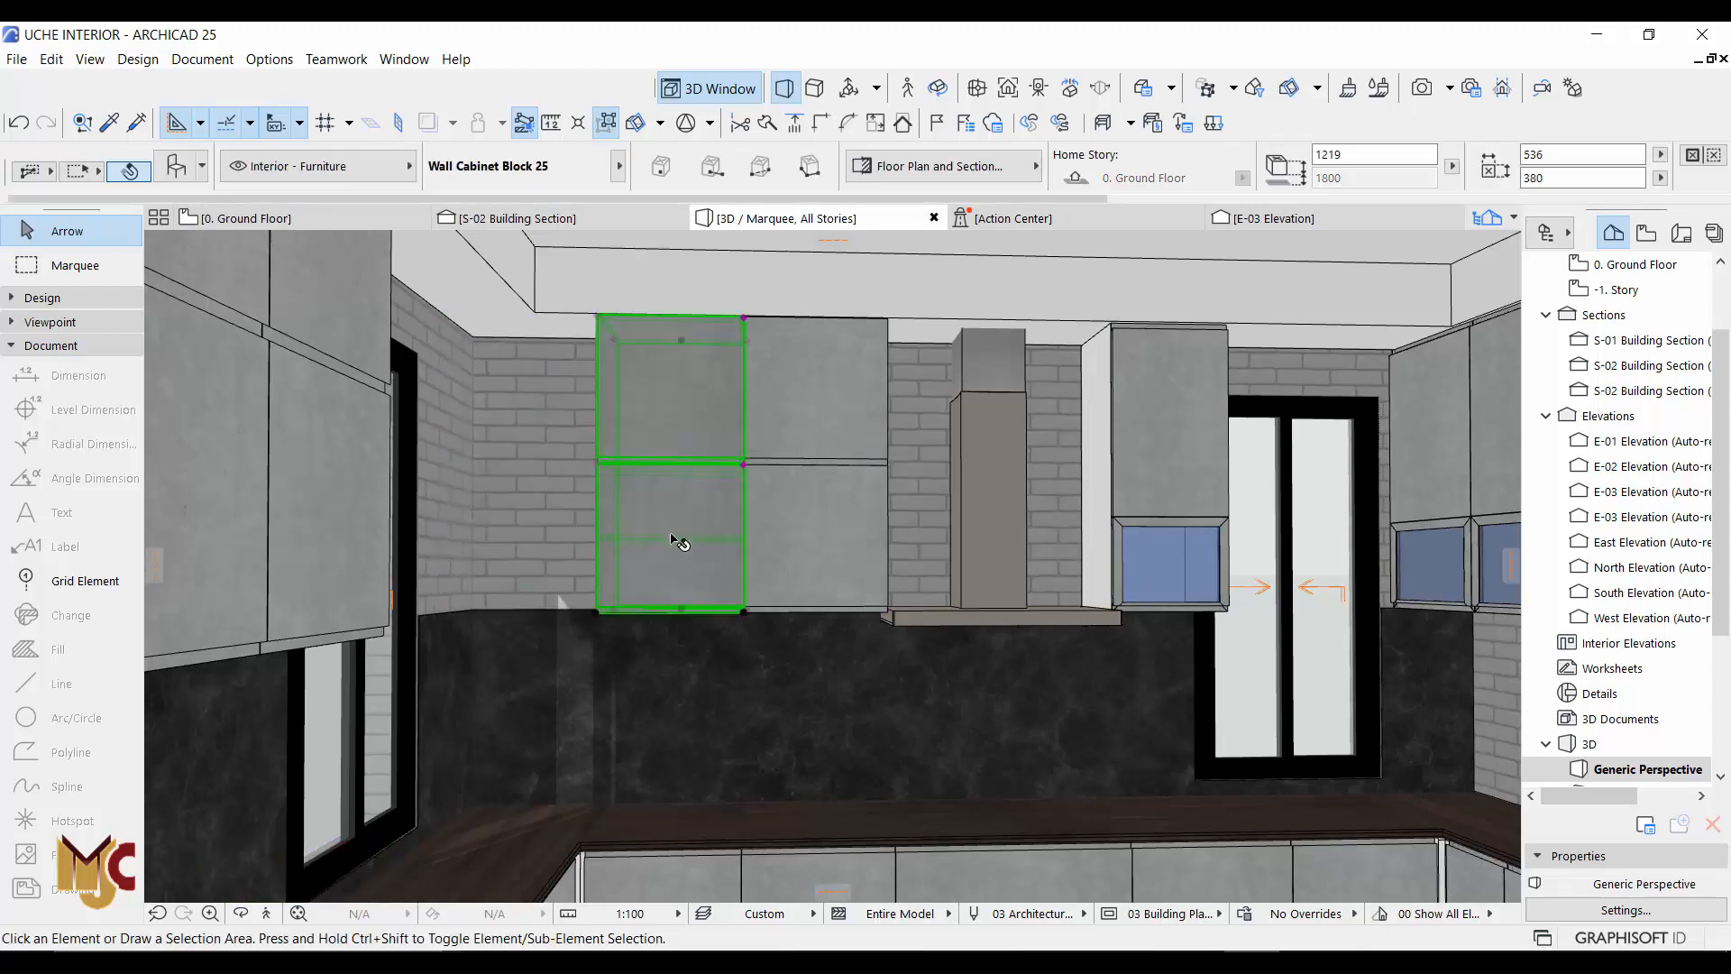
{"action": "key", "text": "Delete"}
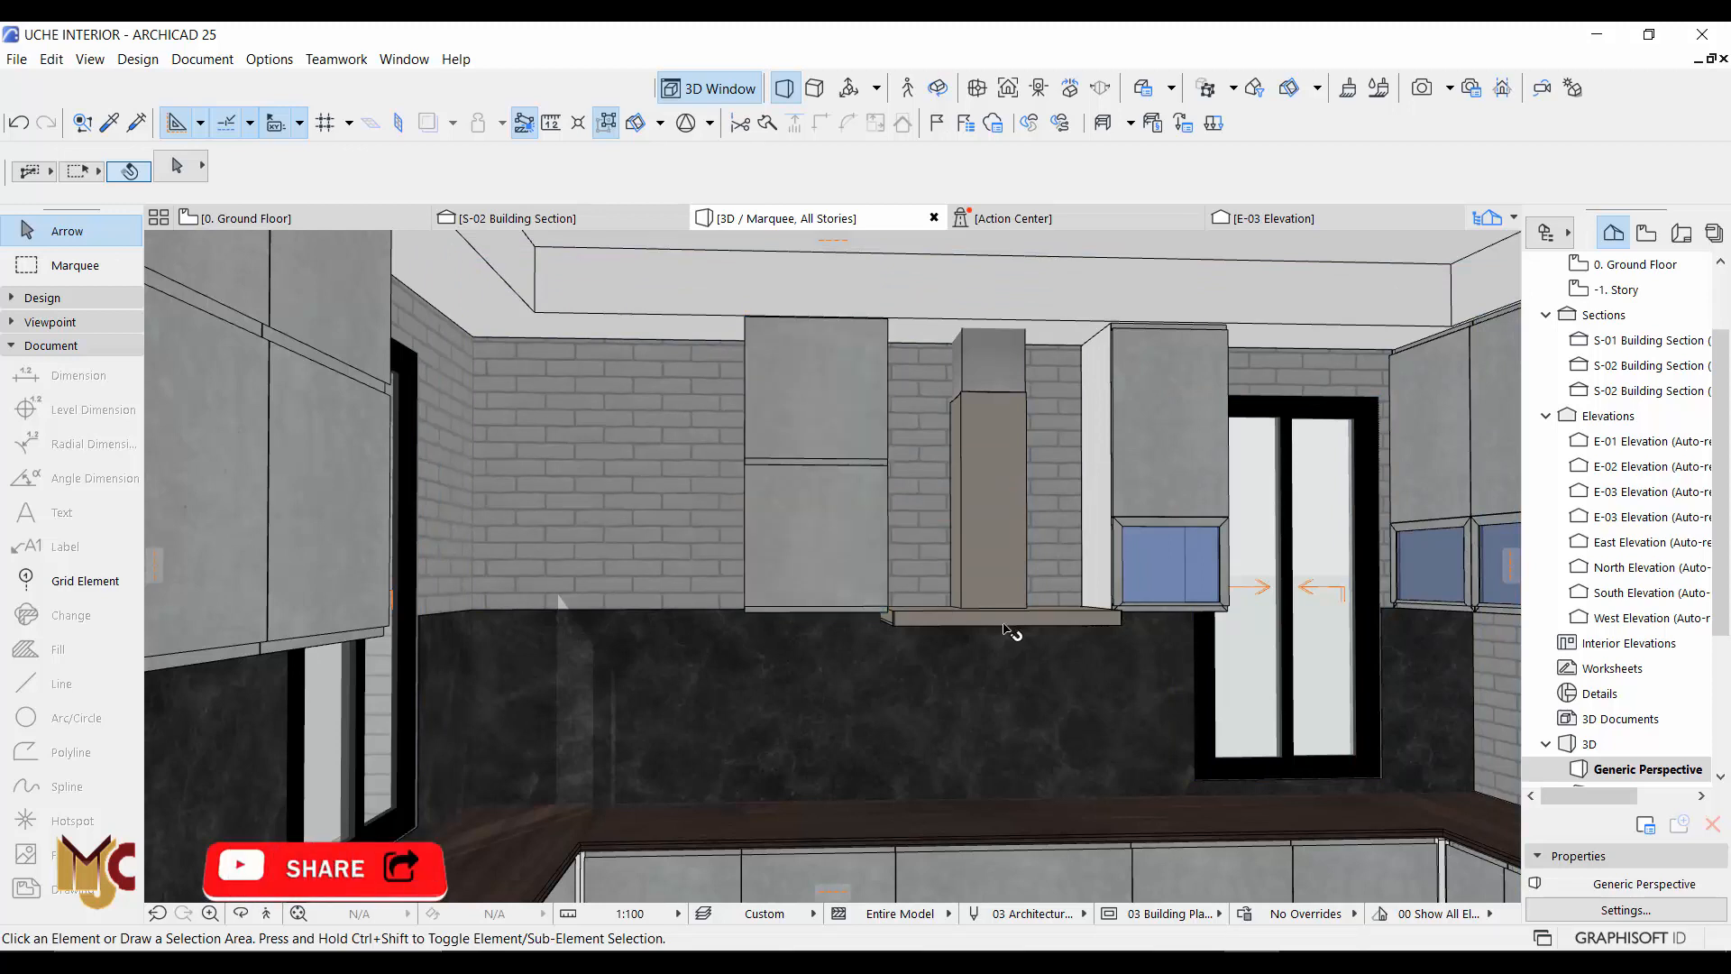
Export the kitchen's 3D model to the Desktop as 3DStudio file kit scene, constructed by Element types - Surfaces with a 1000 mm drawing unit
{"action": "middle_click_drag", "start_coordinate": [998, 623], "coordinate": [882, 538]}
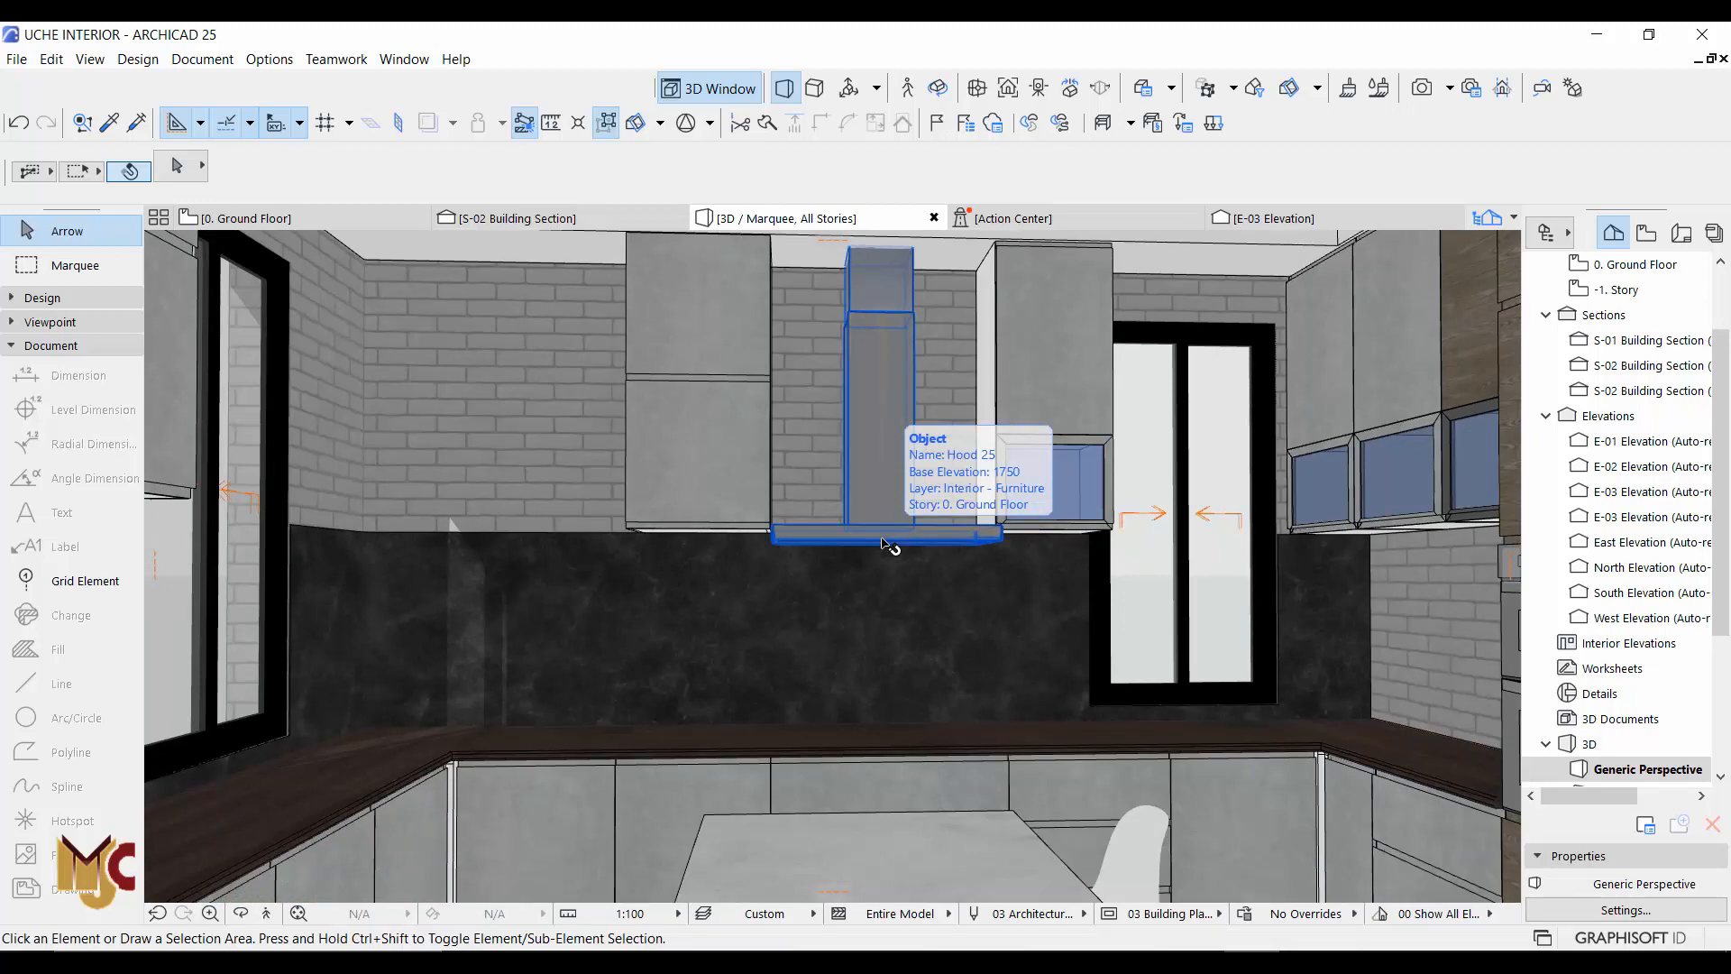
{"action": "scroll", "coordinate": [883, 541], "scroll_direction": "down", "scroll_amount": 3}
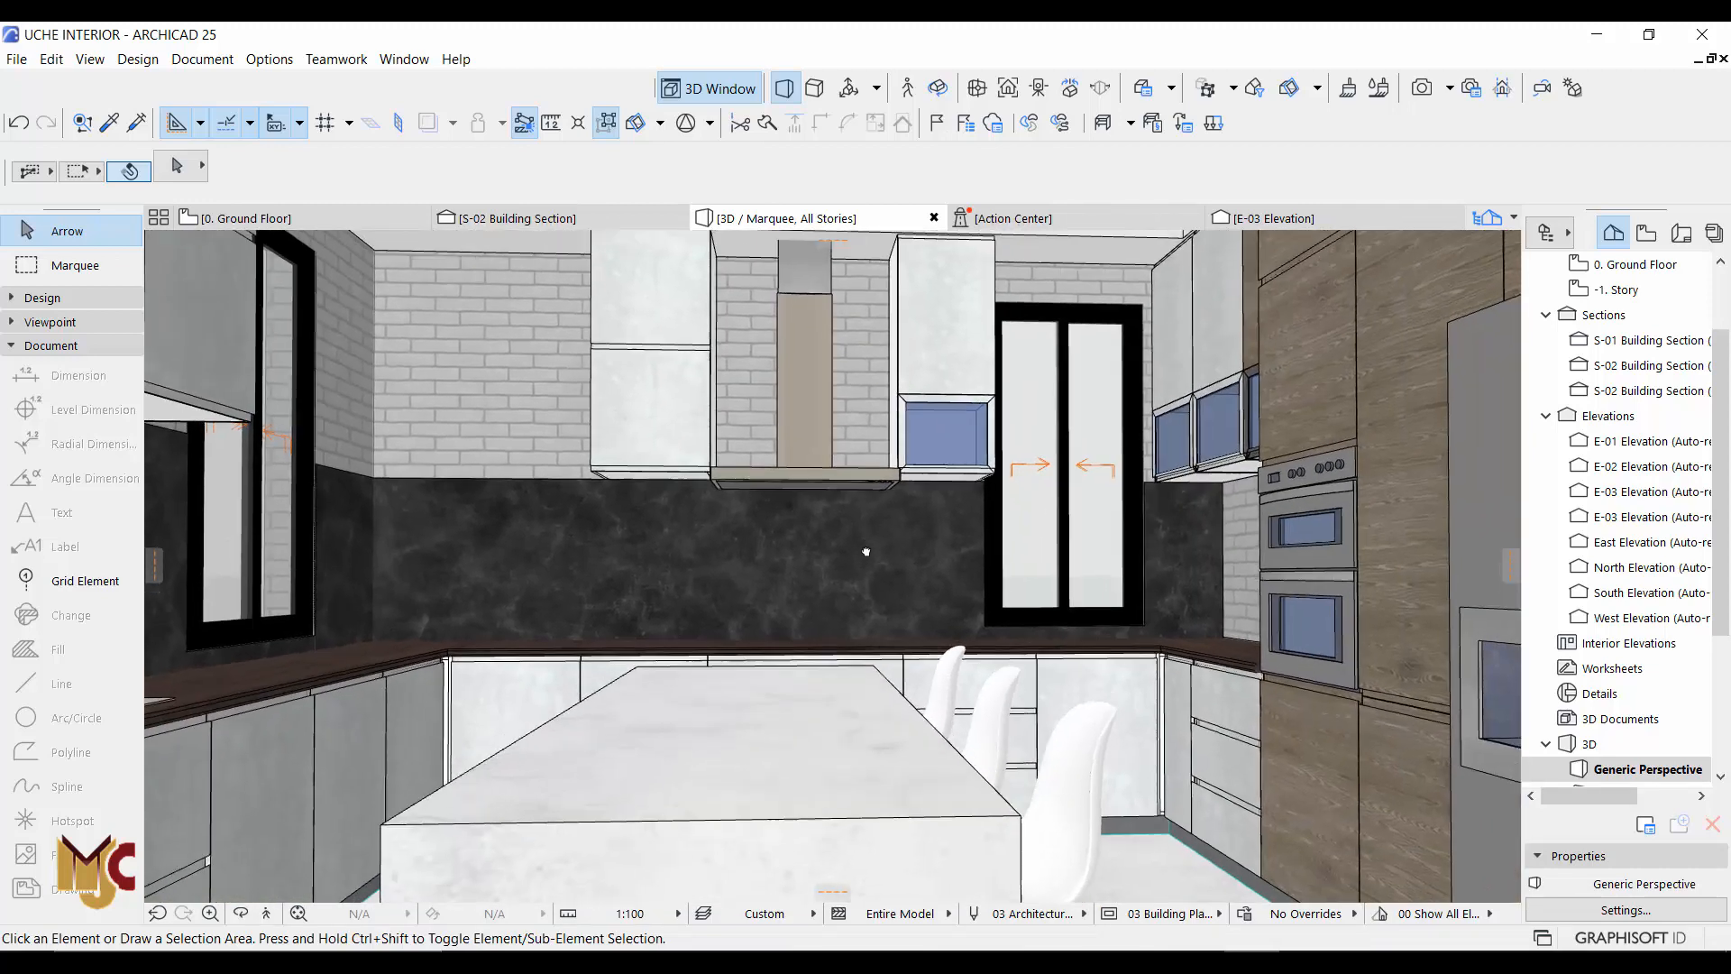
{"action": "middle_click_drag", "start_coordinate": [866, 551], "coordinate": [867, 564]}
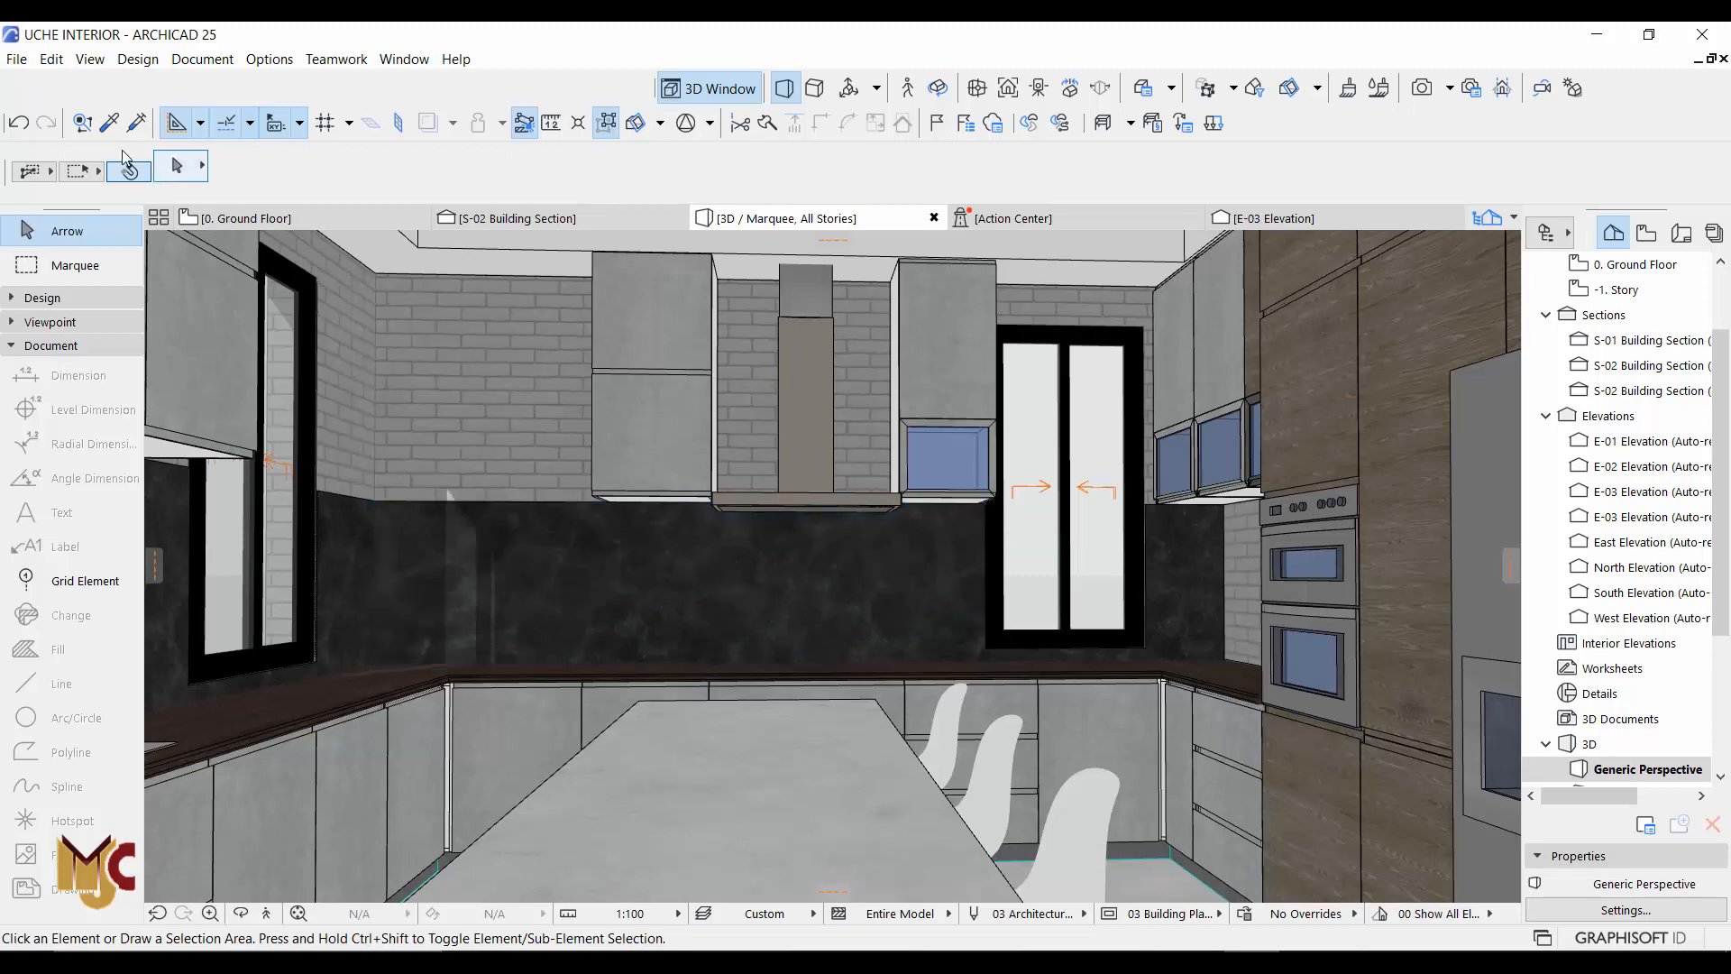
{"action": "left_click", "coordinate": [16, 59]}
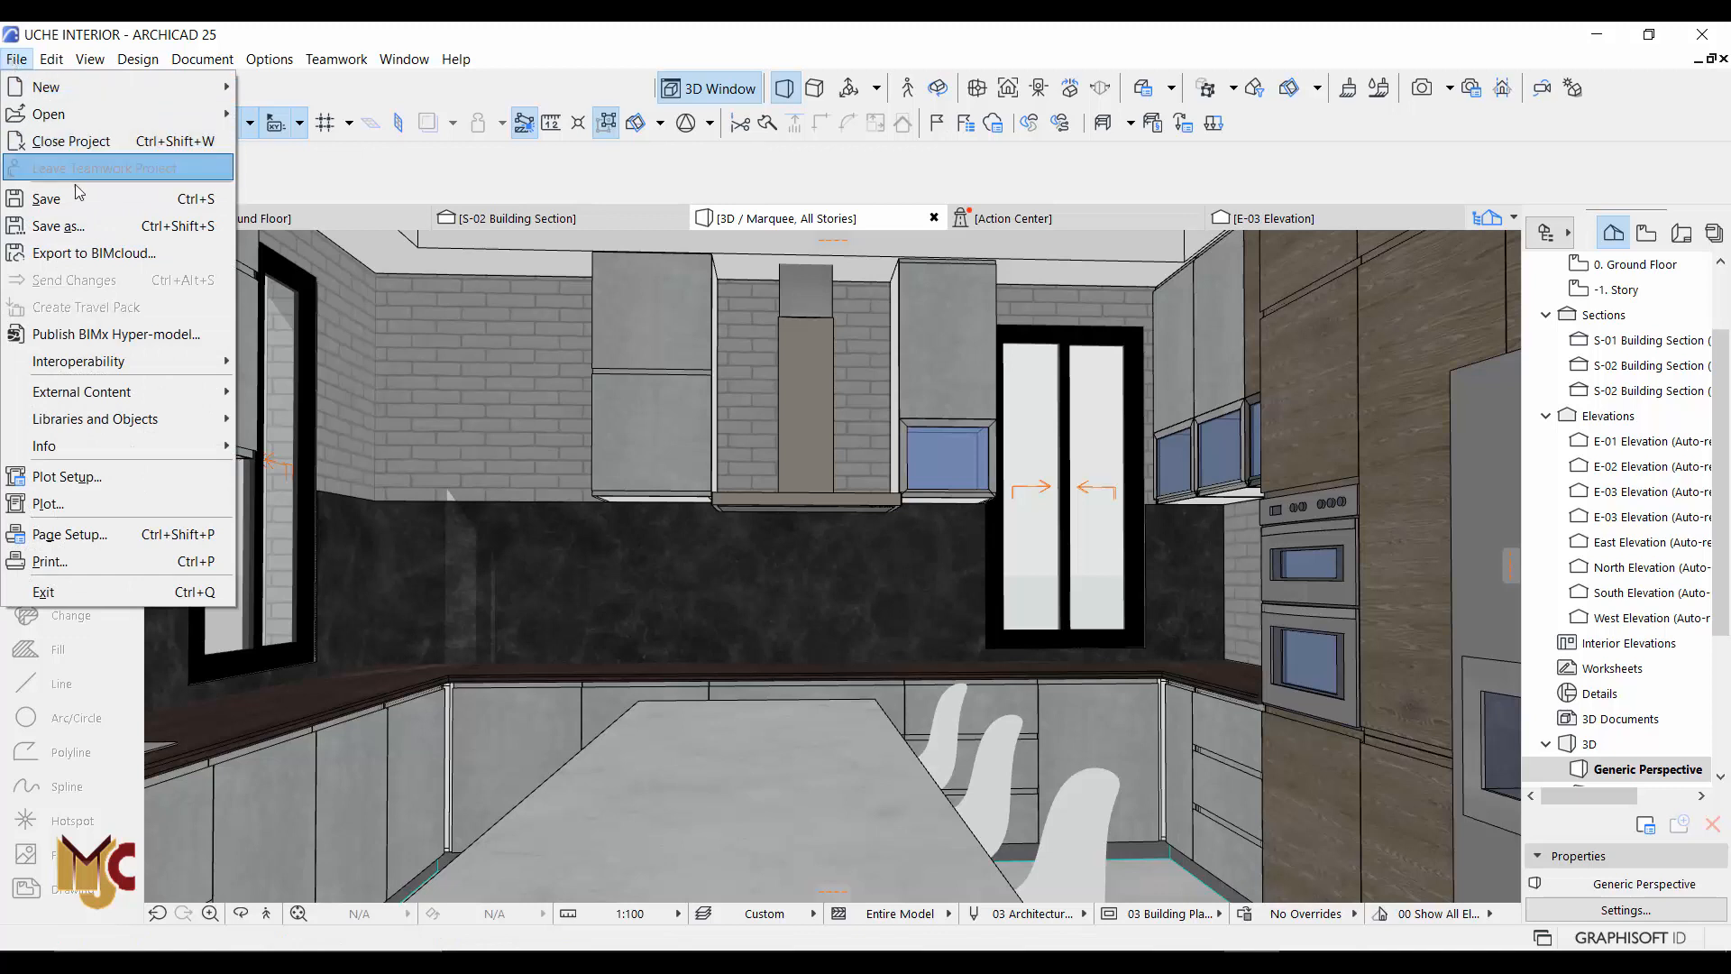
{"action": "left_click", "coordinate": [426, 316]}
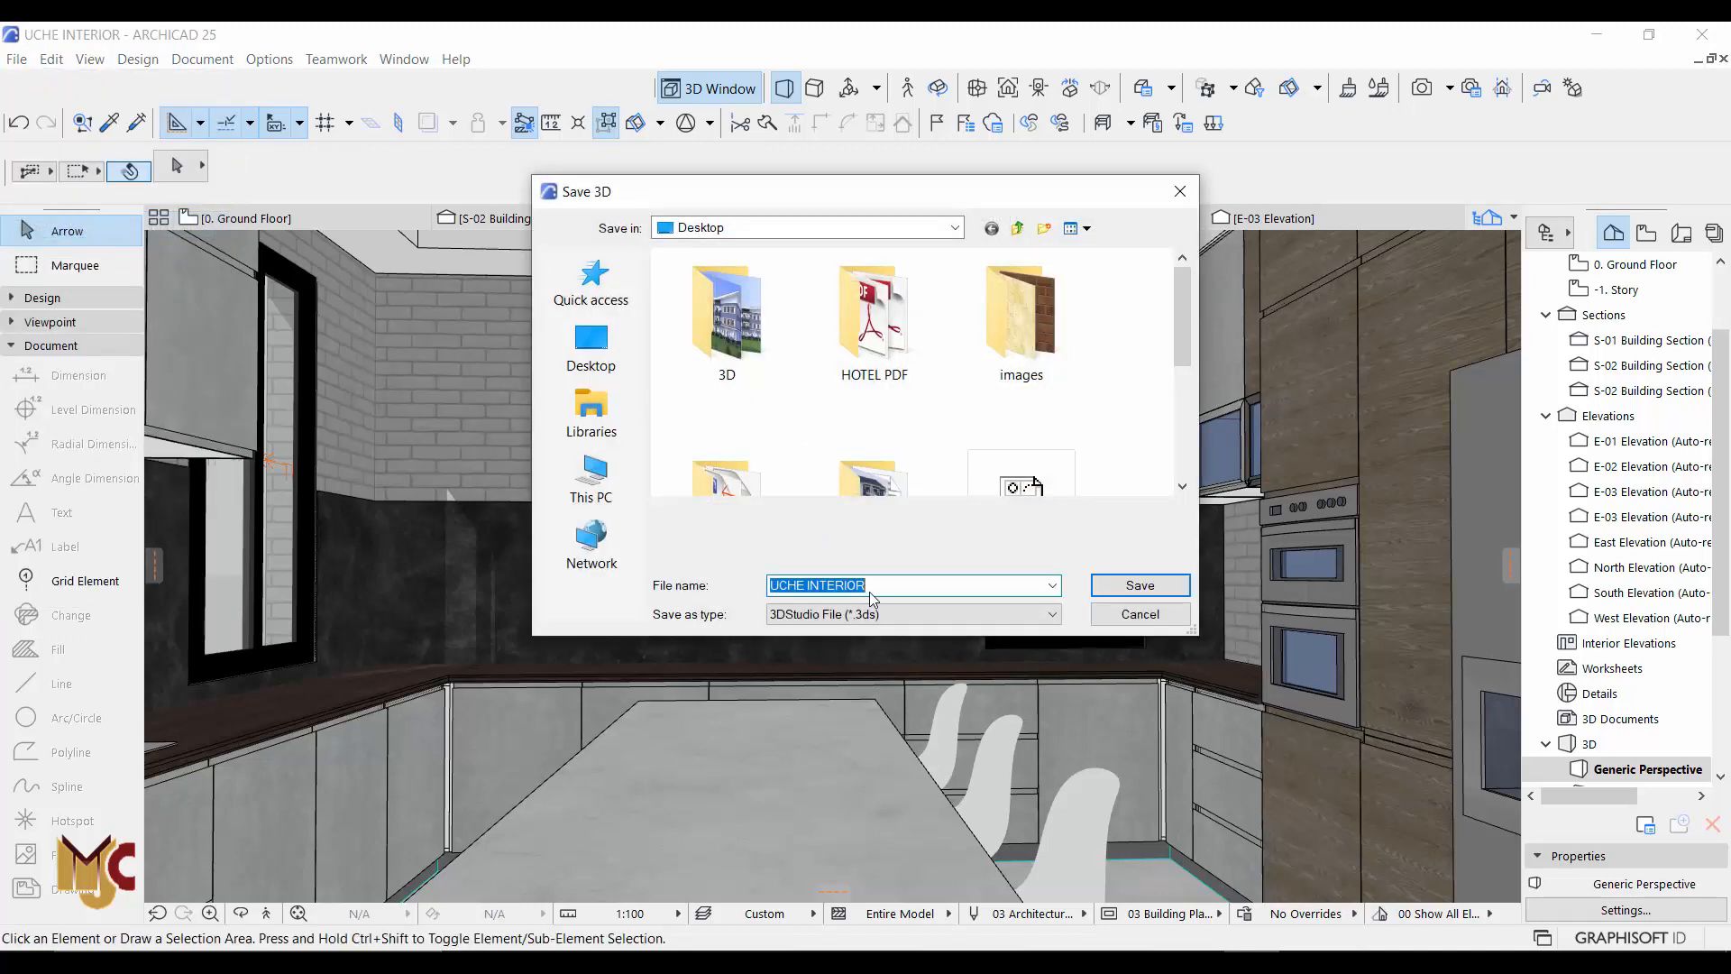
{"action": "type", "text": "kit sc"}
{"action": "type", "text": "enc"}
{"action": "type", "text": "ene"}
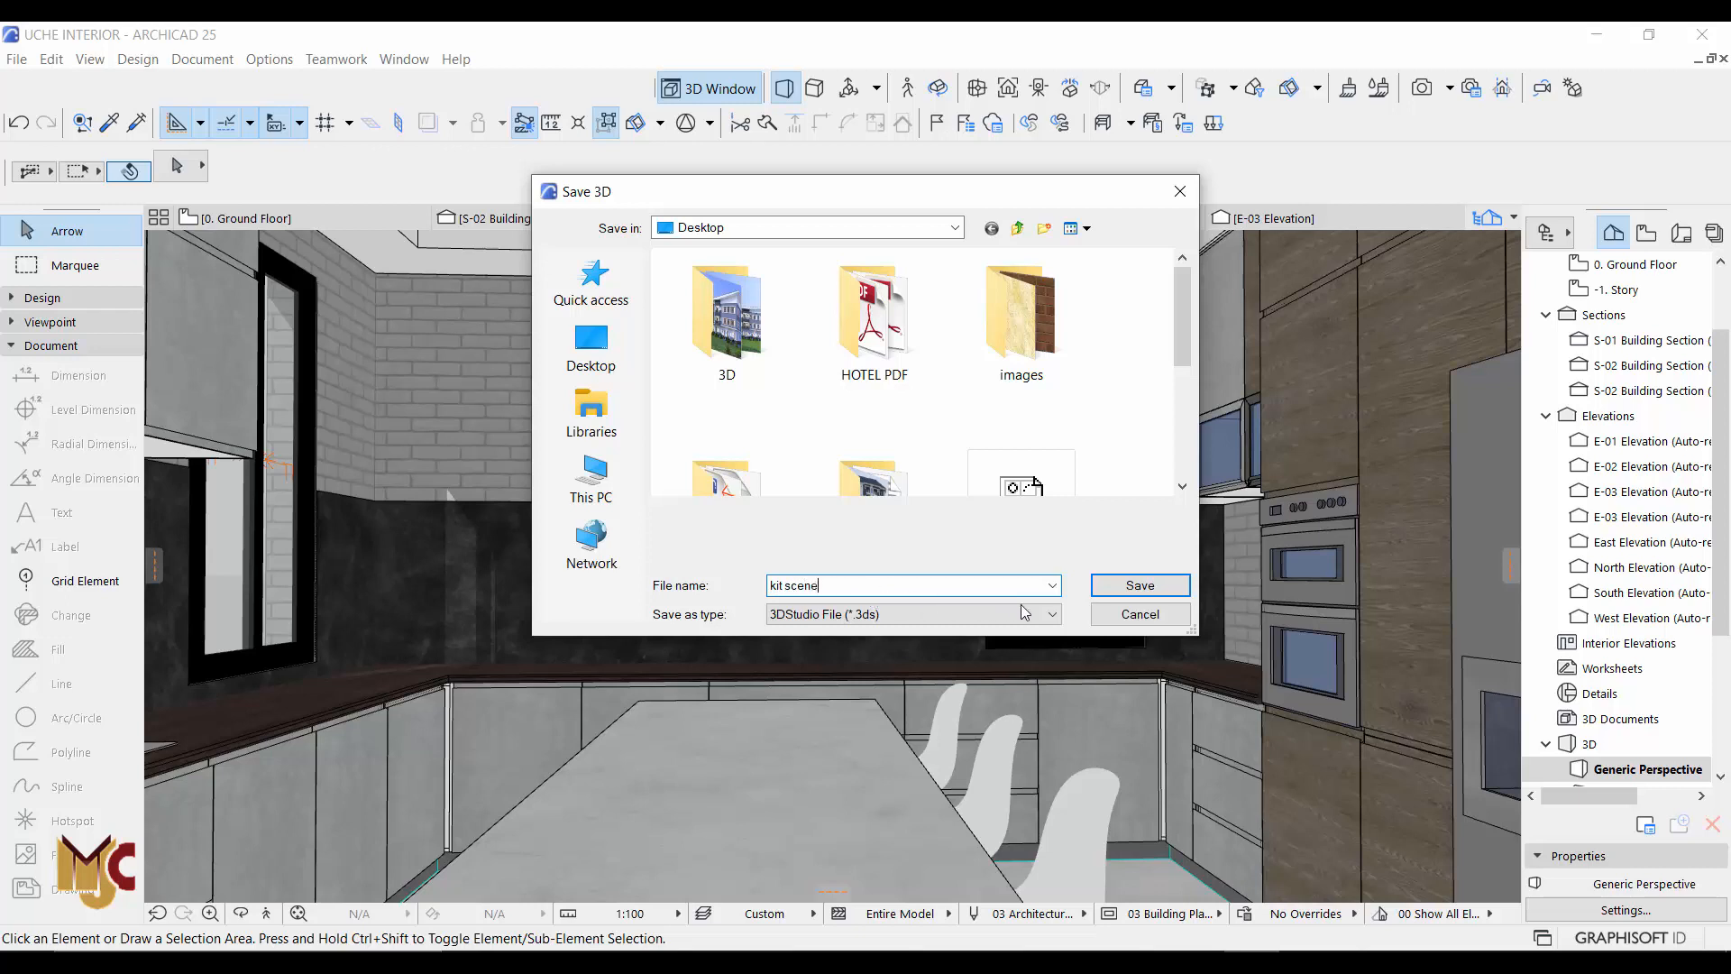
{"action": "left_click", "coordinate": [1139, 585]}
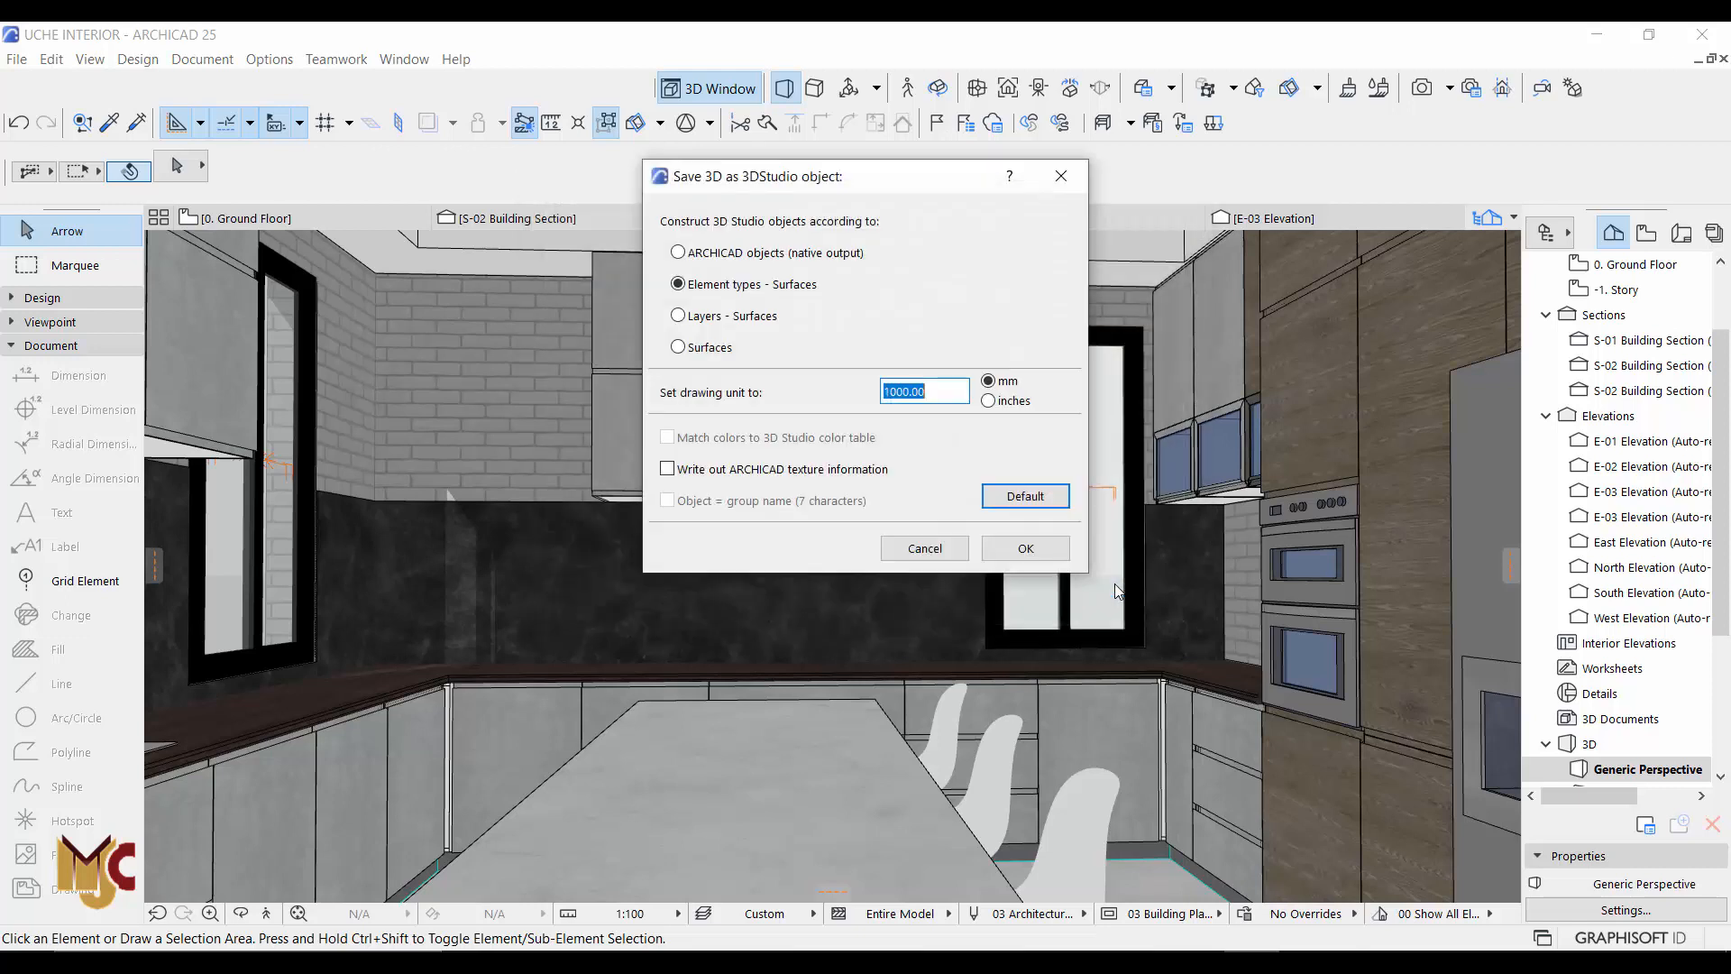
{"action": "left_click", "coordinate": [1019, 542]}
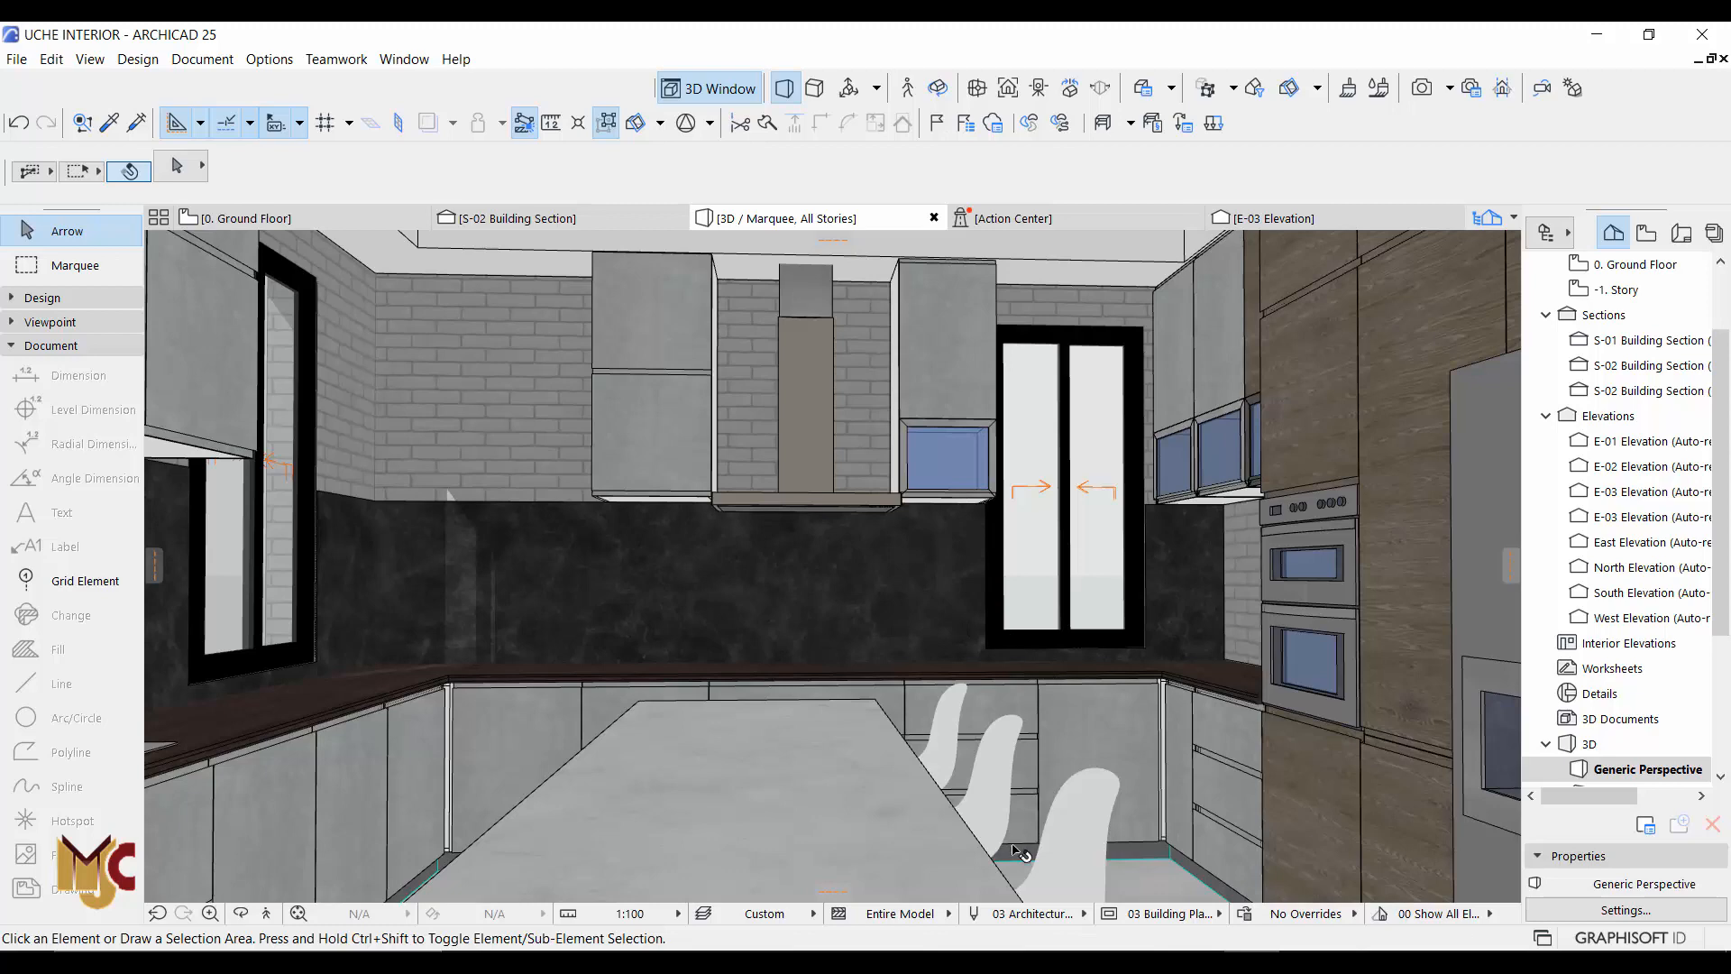
Switch to 3ds Max and open the Desktop file kit scene for merging into the living room scene
{"action": "mouse_move", "coordinate": [974, 942]}
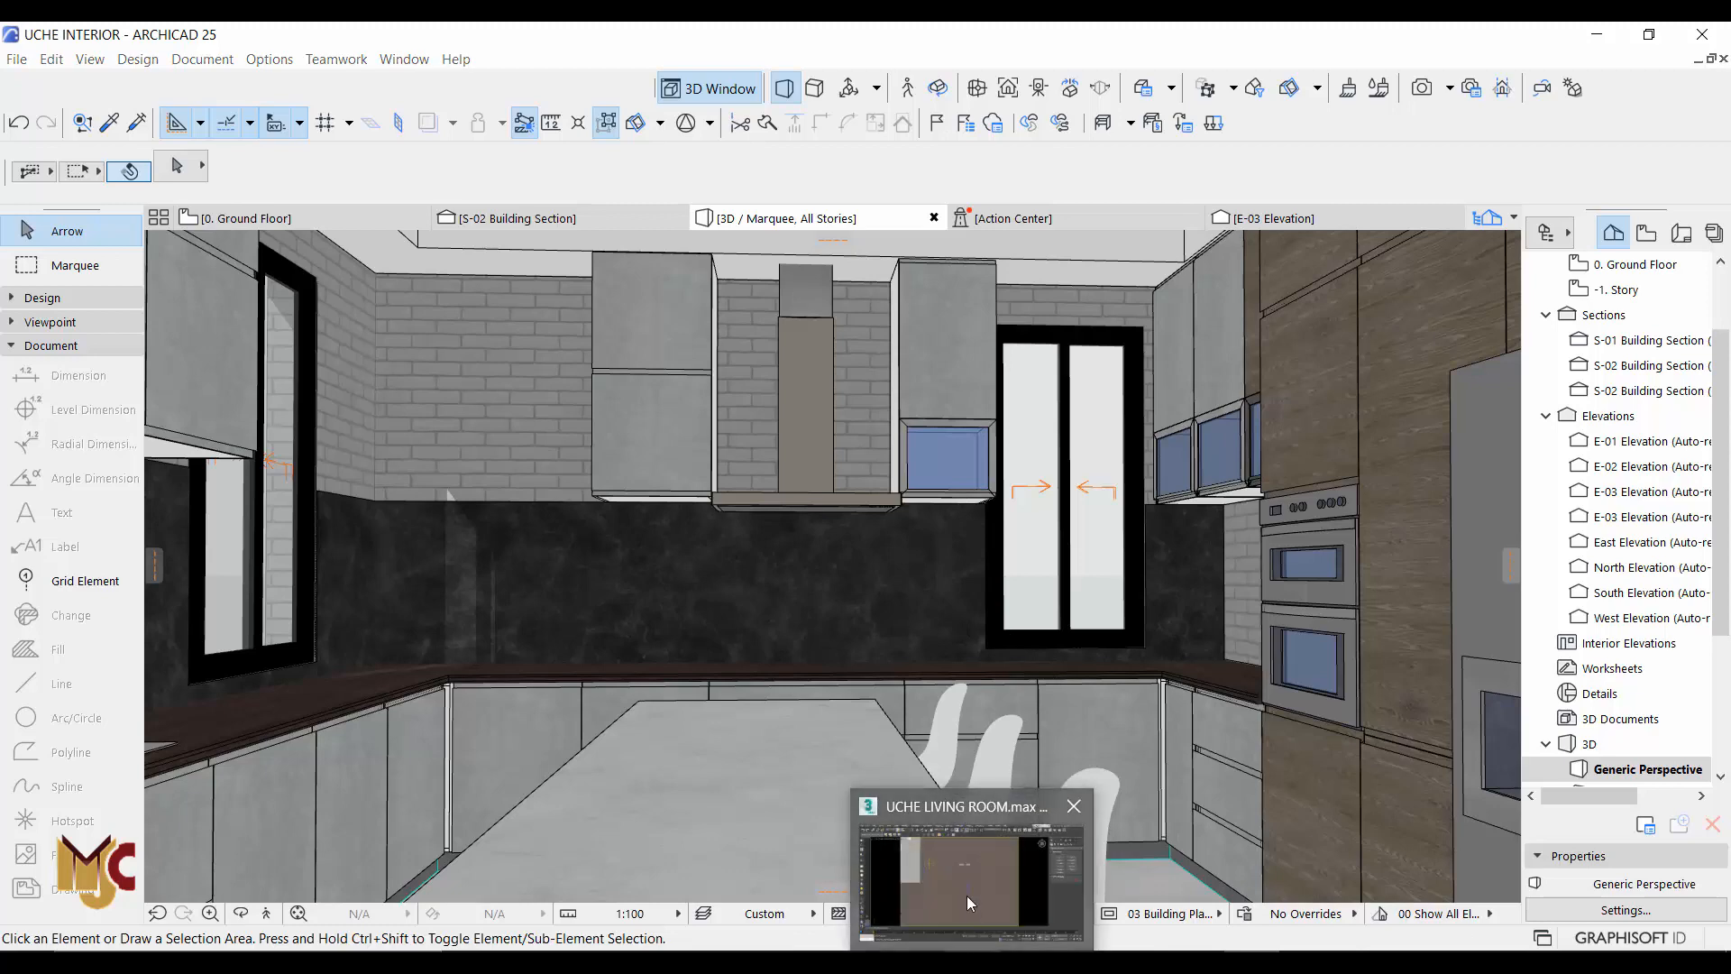
{"action": "left_click", "coordinate": [966, 895]}
{"action": "scroll", "coordinate": [802, 347], "scroll_direction": "up", "scroll_amount": 2}
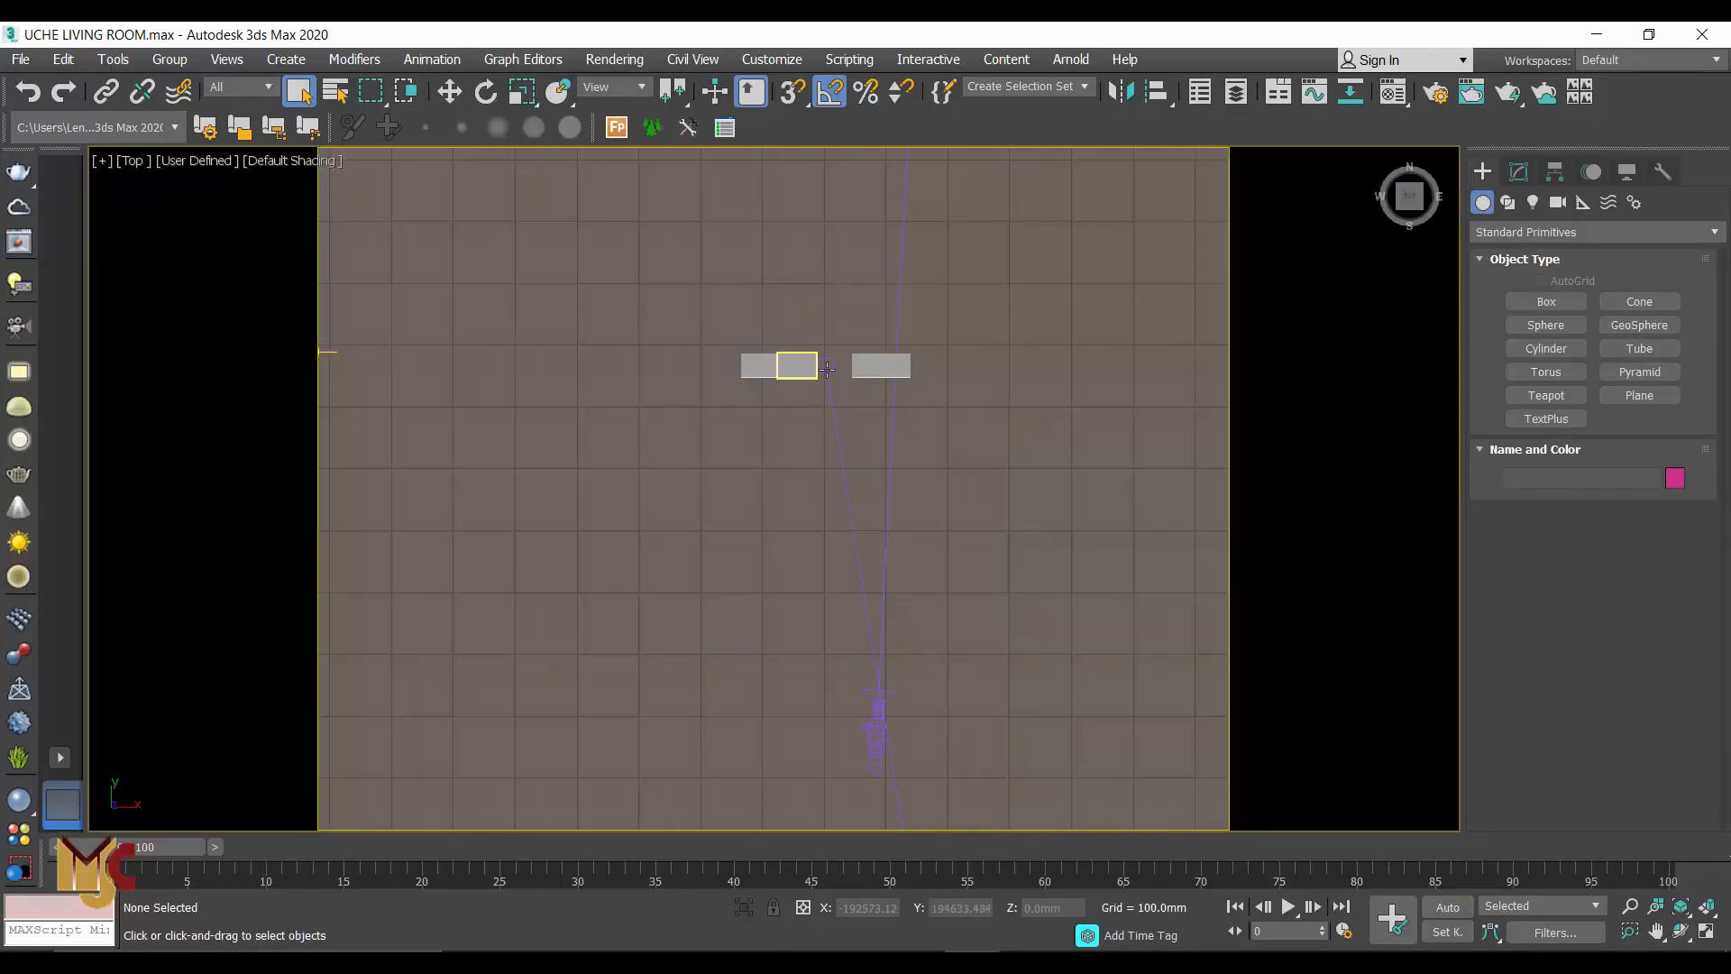
{"action": "scroll", "coordinate": [879, 366], "scroll_direction": "down", "scroll_amount": 3}
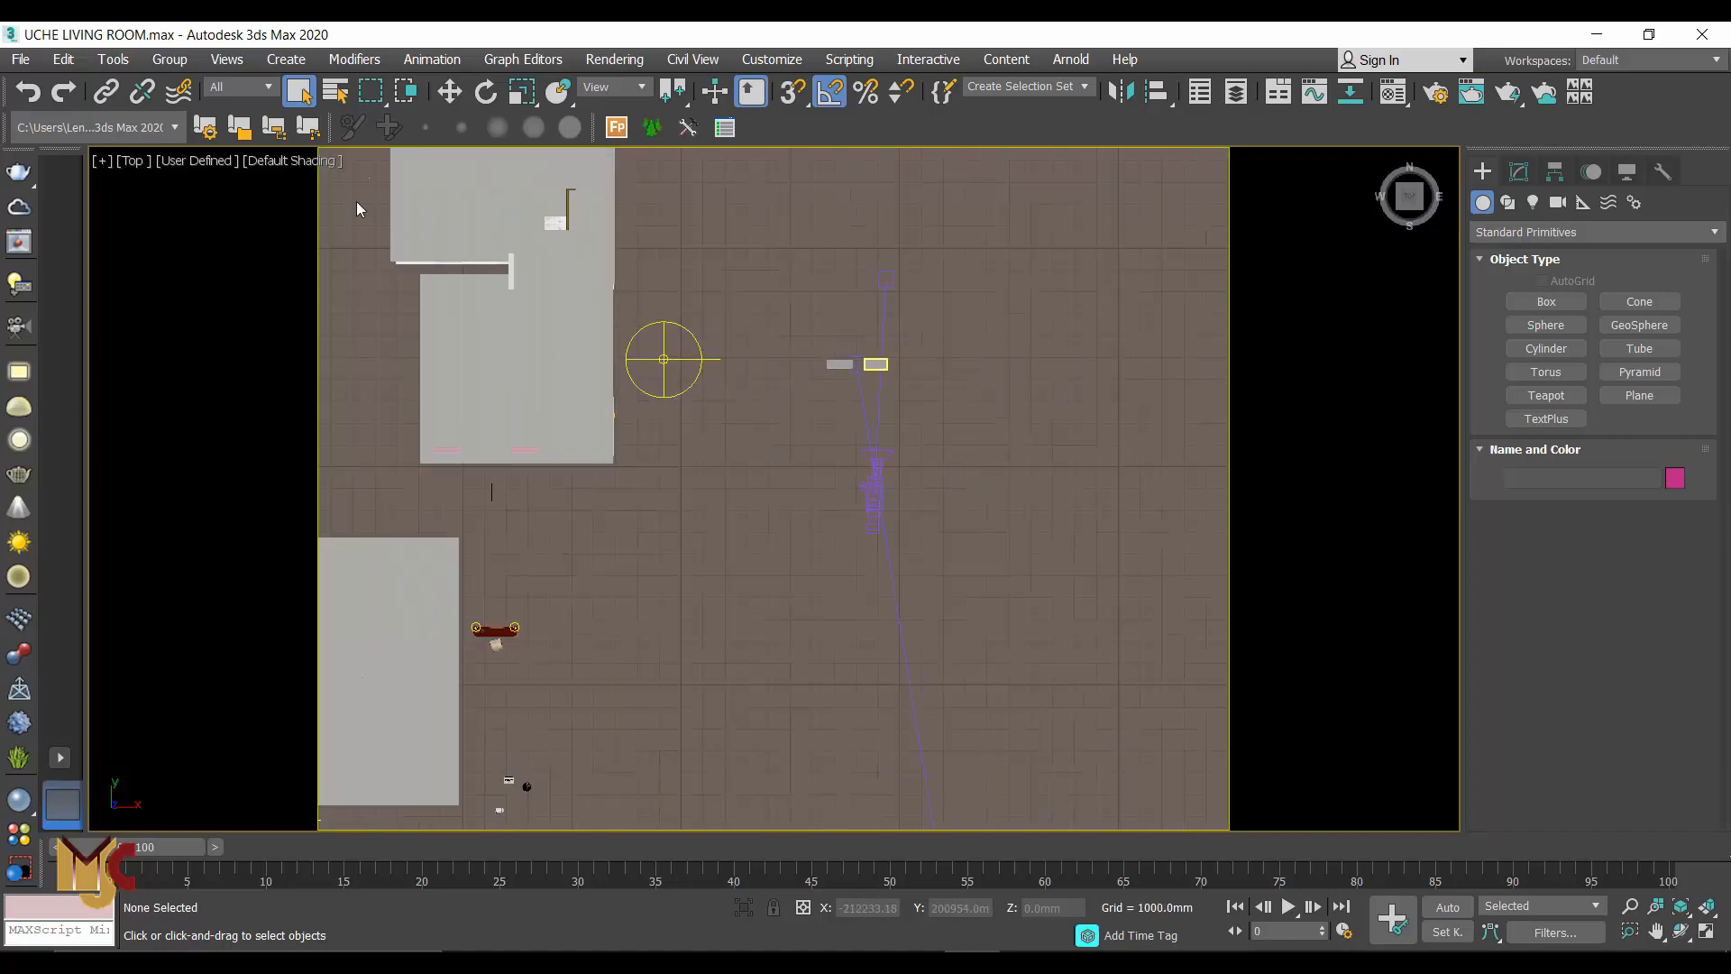
{"action": "middle_click_drag", "start_coordinate": [442, 257], "coordinate": [560, 442]}
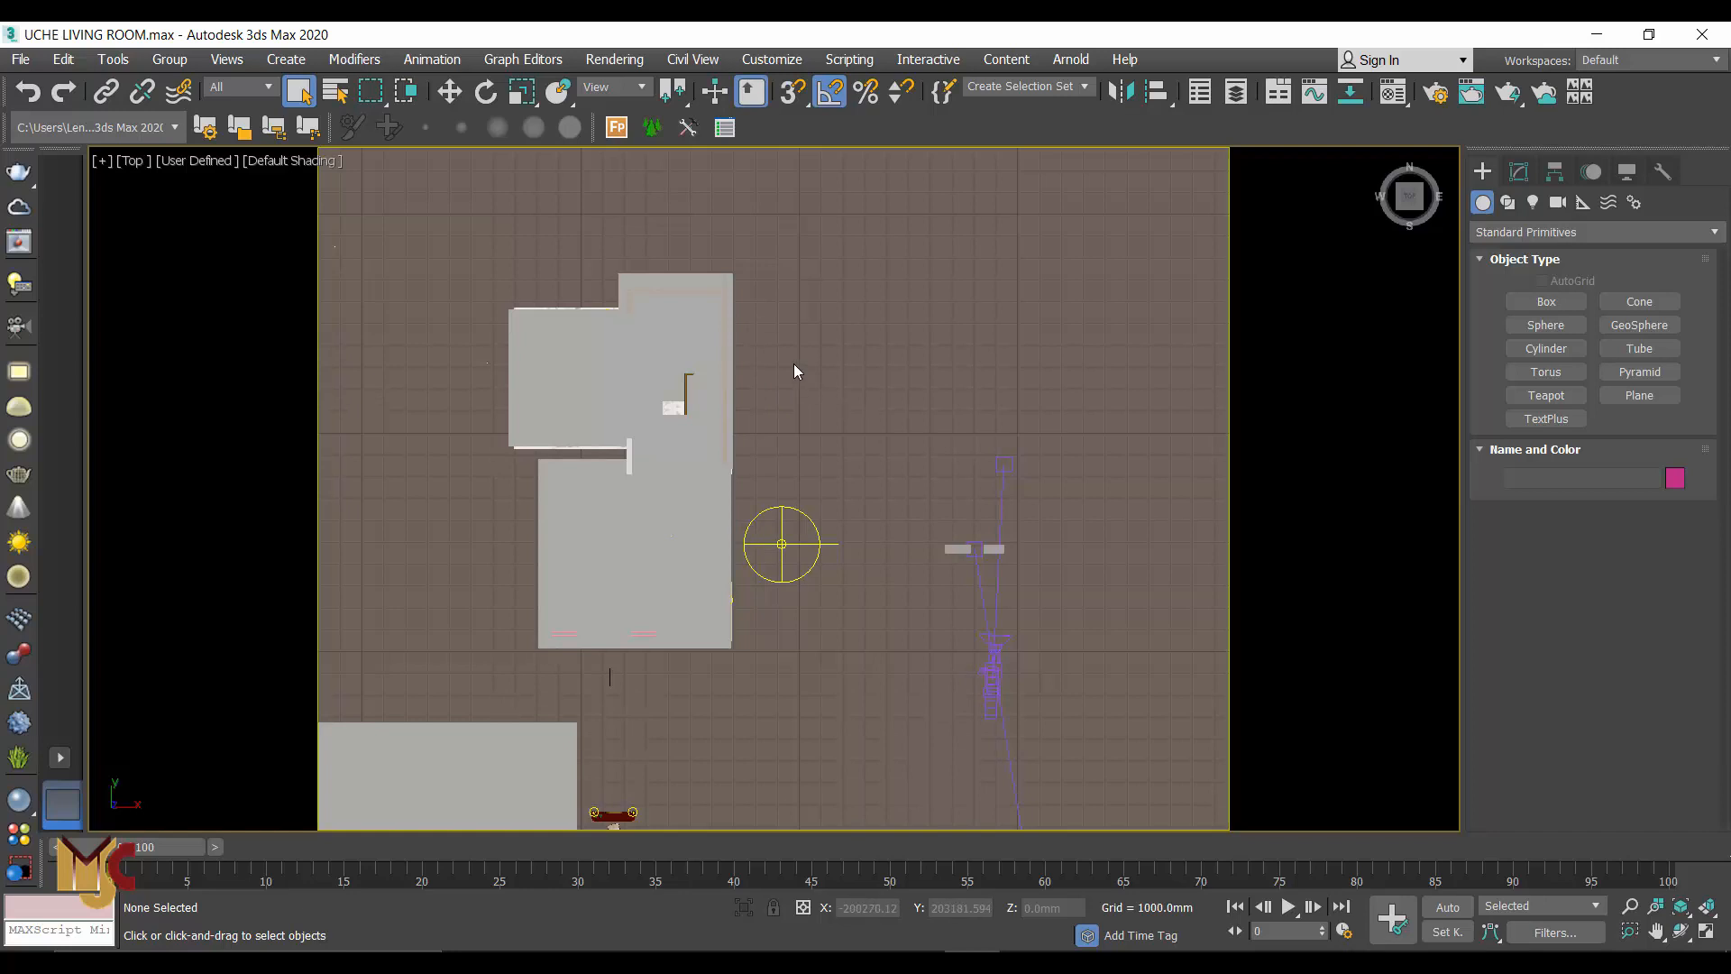
{"action": "middle_click_drag", "start_coordinate": [1036, 510], "coordinate": [981, 434]}
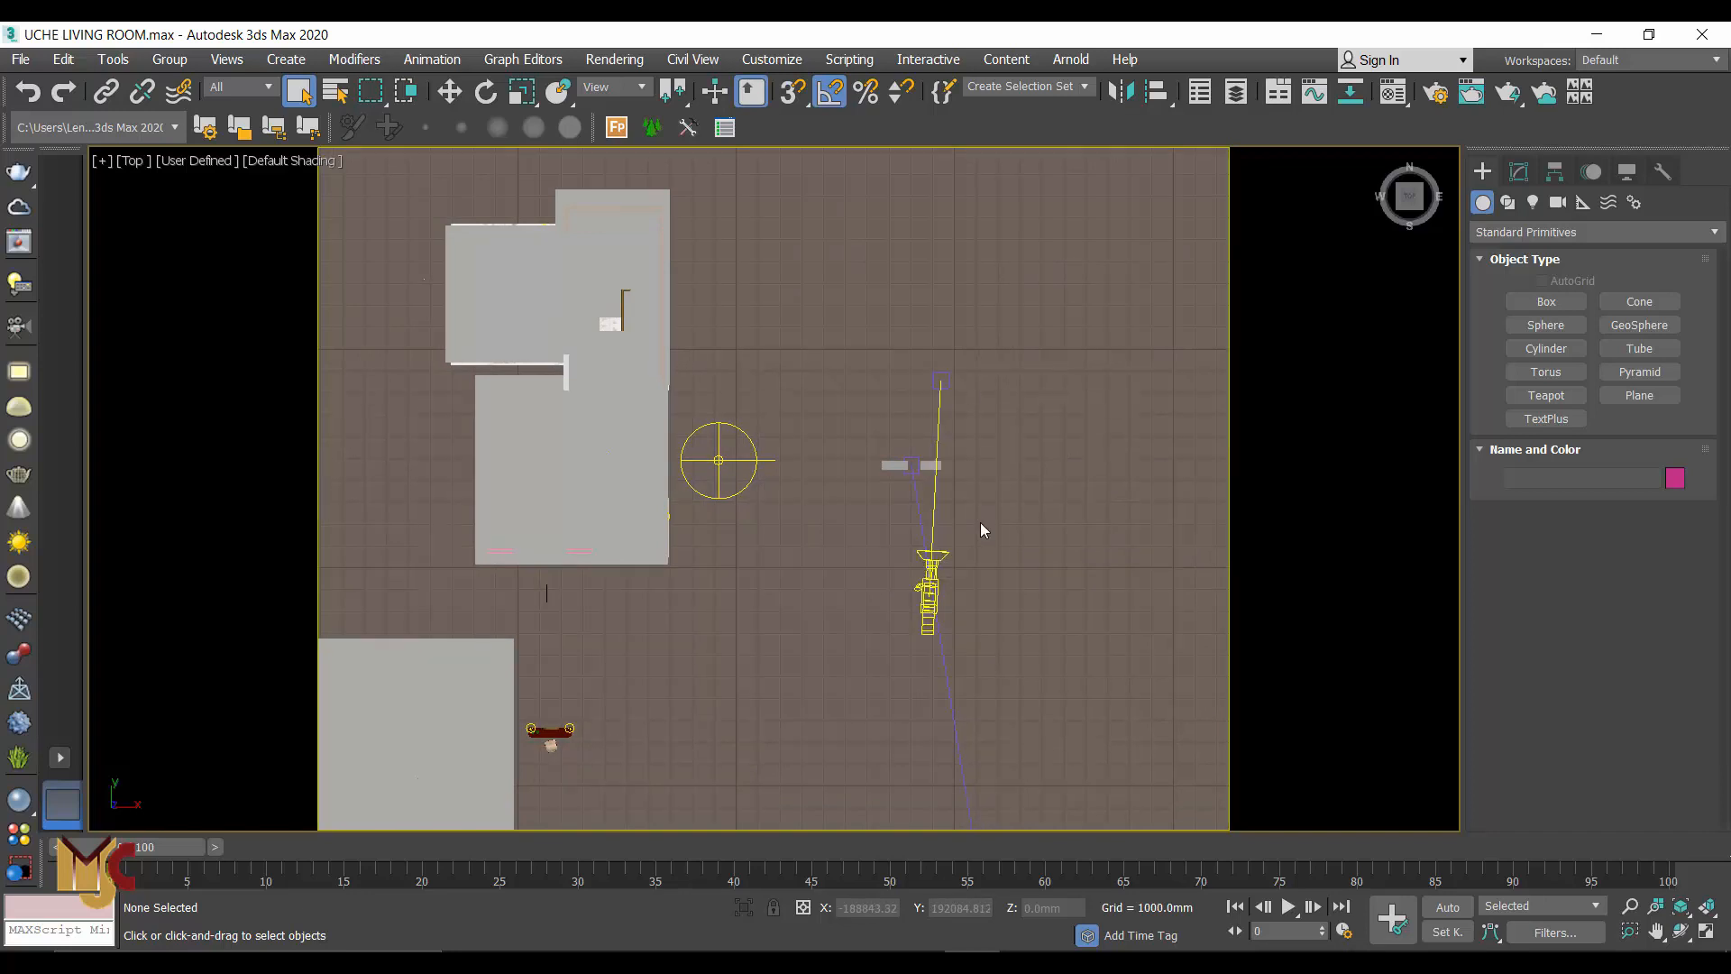
{"action": "left_click", "coordinate": [20, 58]}
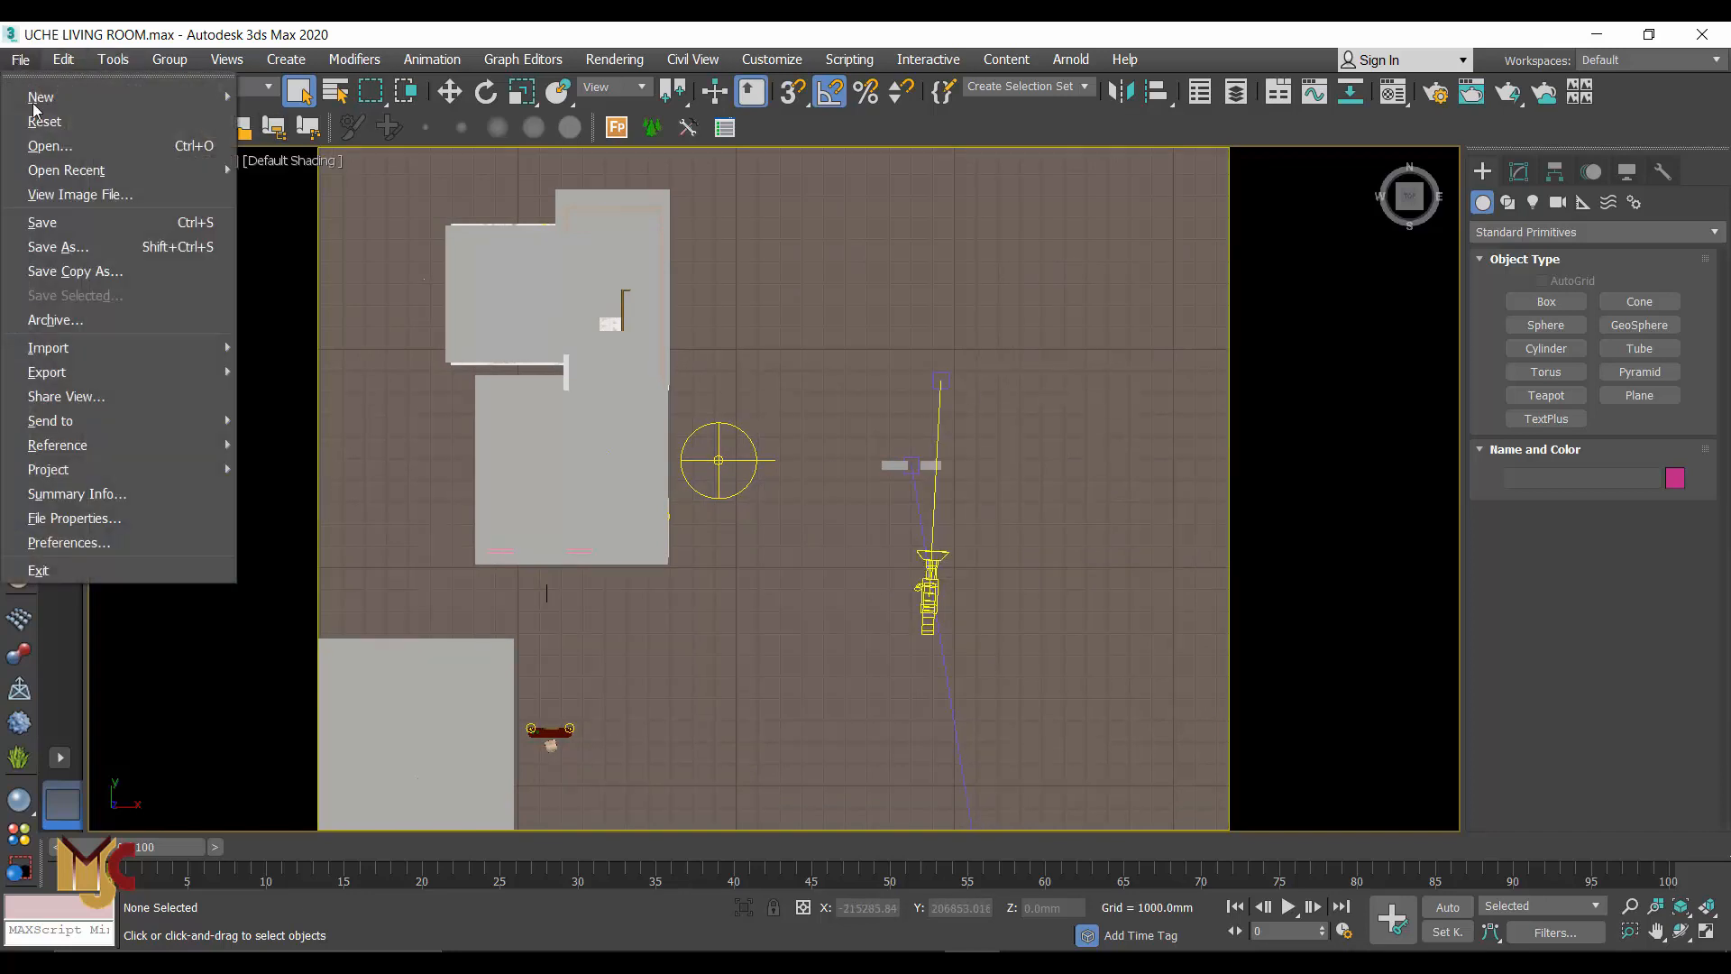
{"action": "mouse_move", "coordinate": [141, 347]}
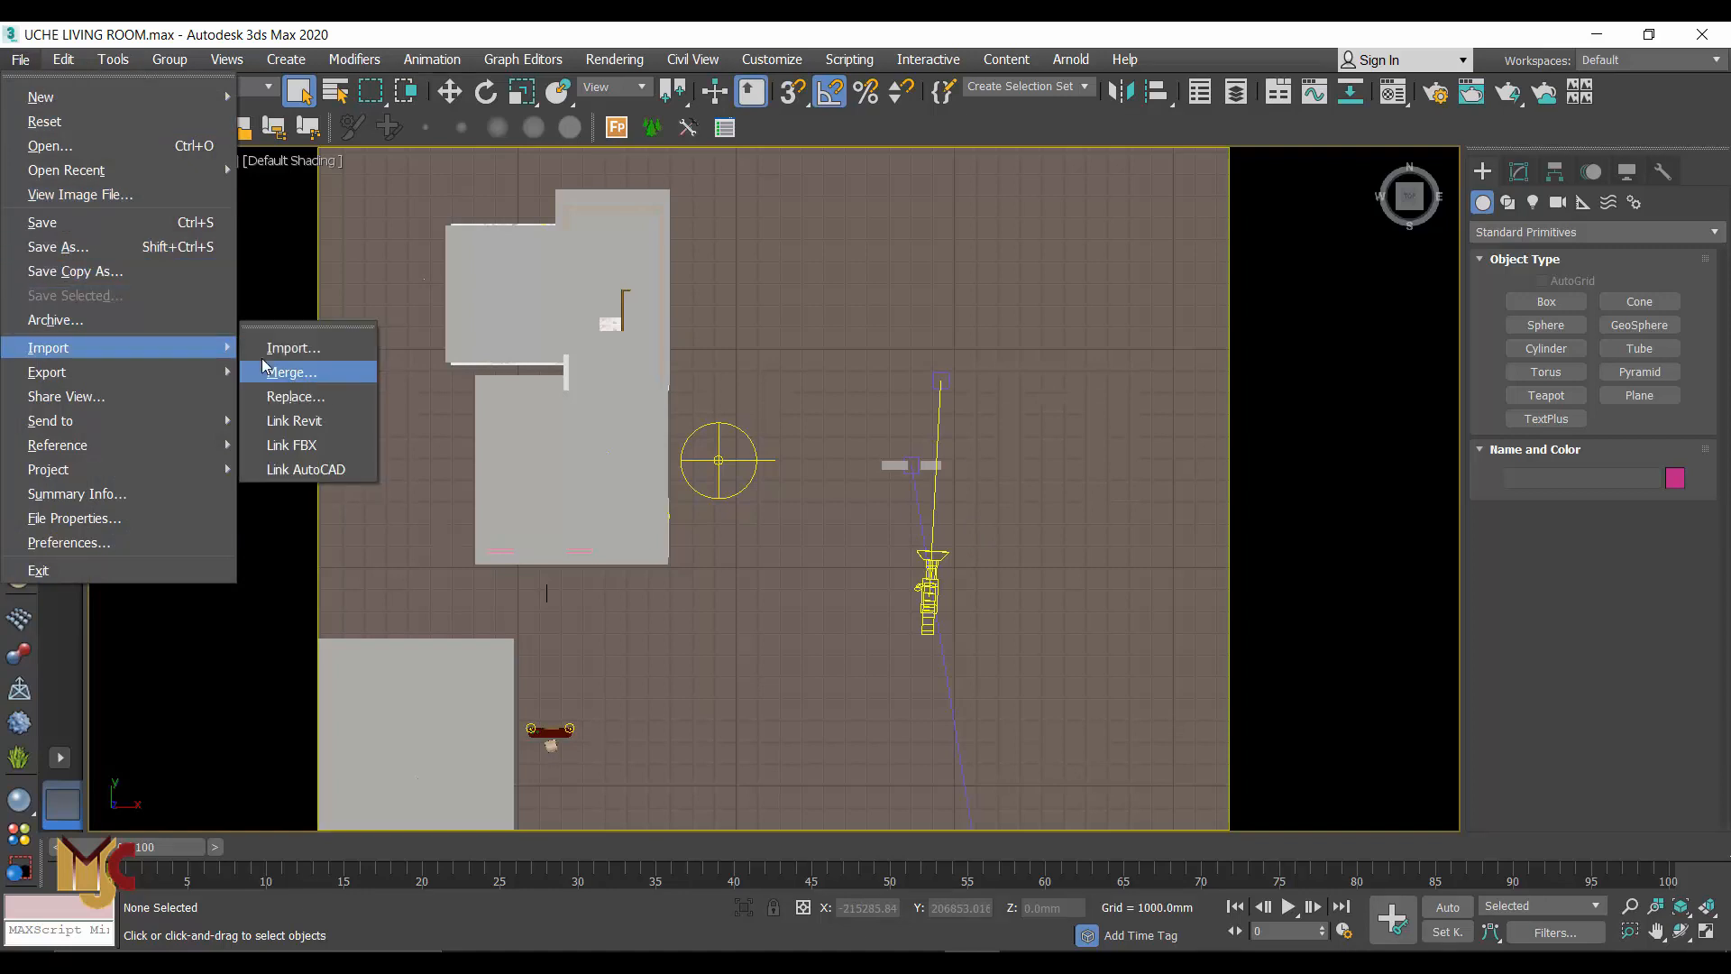
{"action": "left_click", "coordinate": [271, 371]}
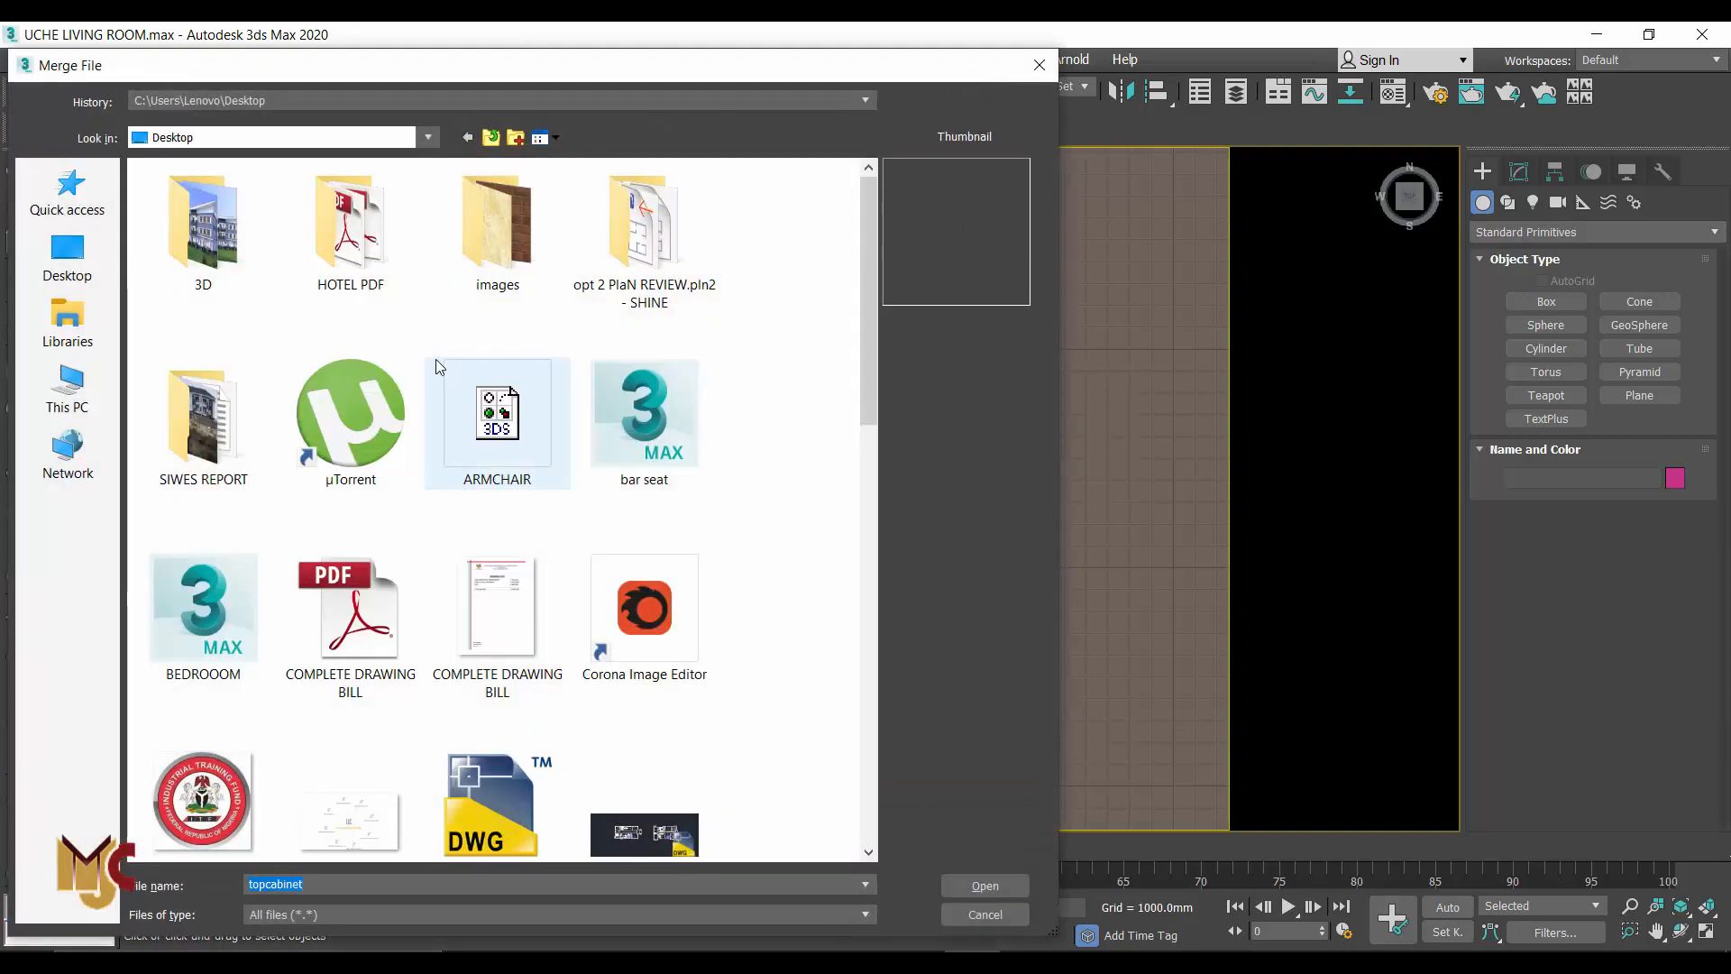
{"action": "scroll", "coordinate": [382, 550], "scroll_direction": "down", "scroll_amount": 3}
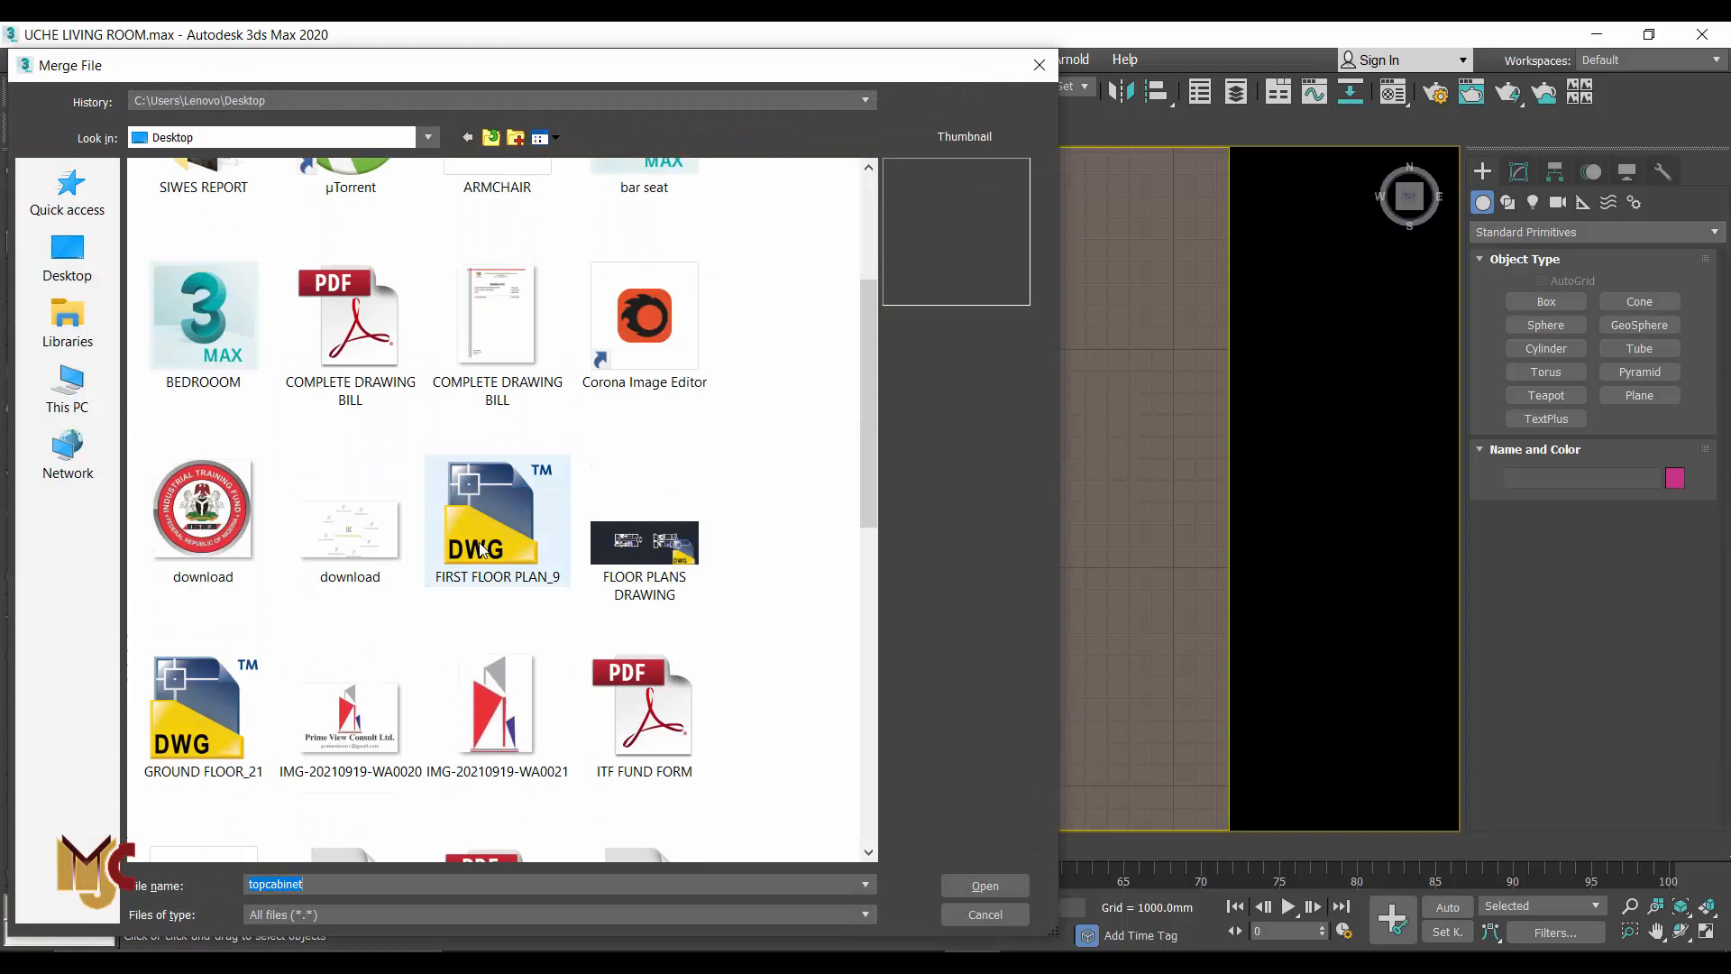
{"action": "left_click", "coordinate": [381, 550]}
{"action": "key", "text": "k"}
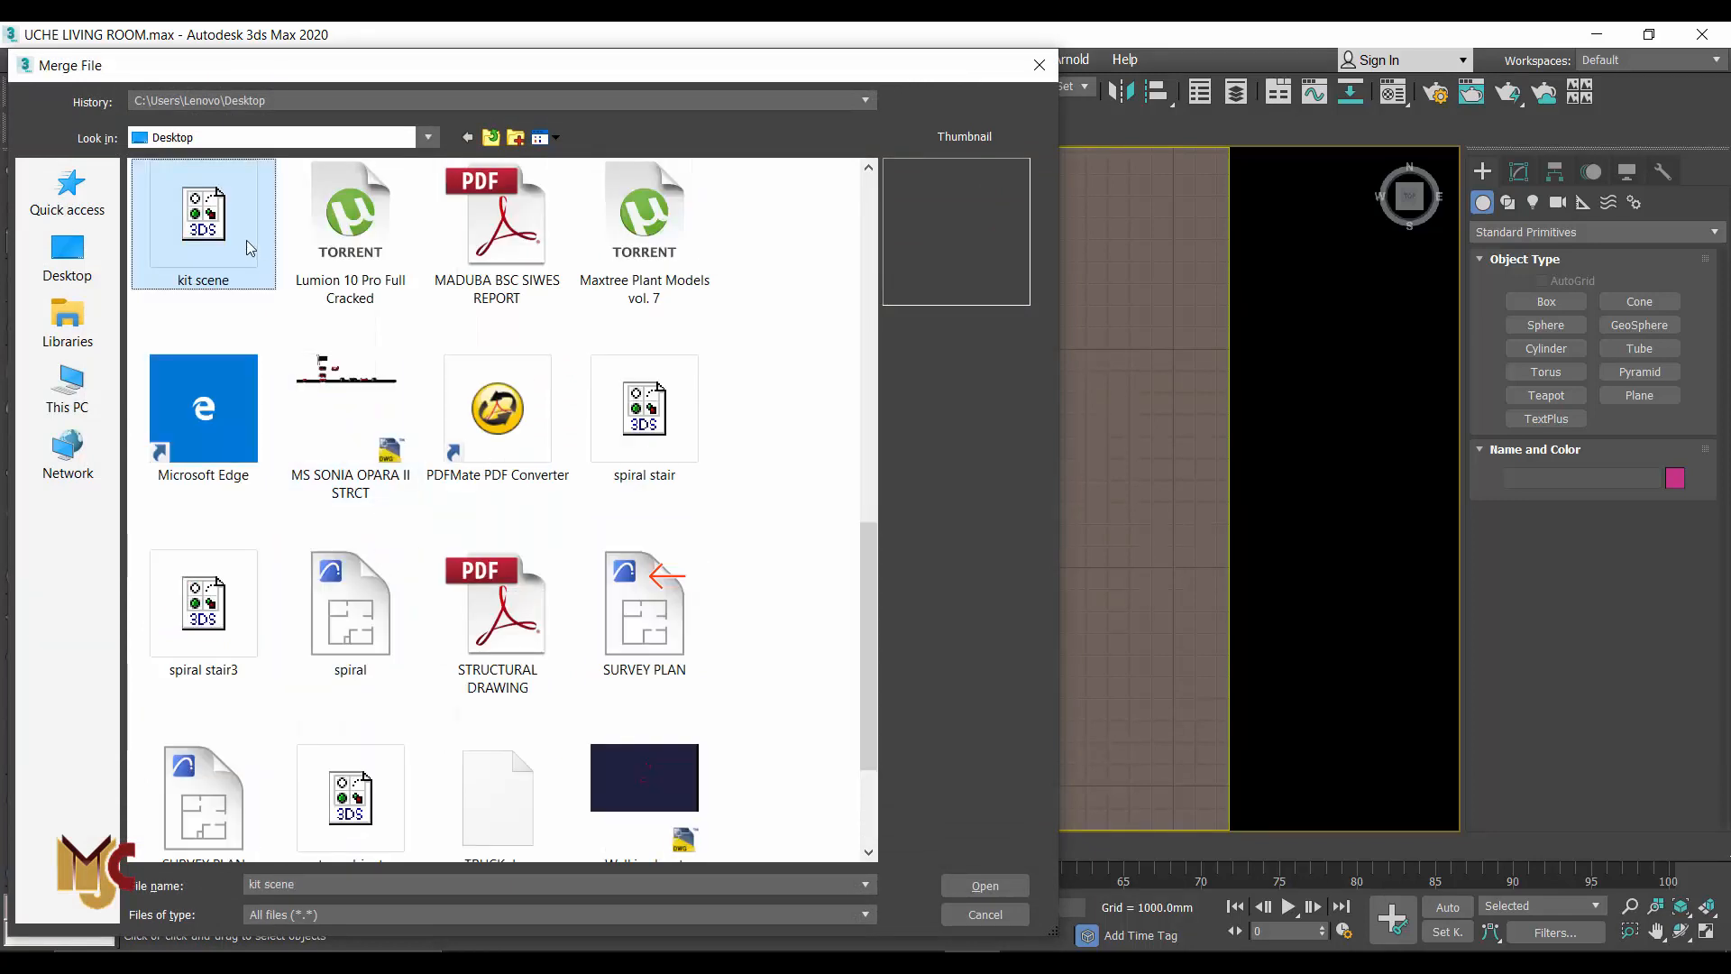
{"action": "left_click", "coordinate": [984, 885]}
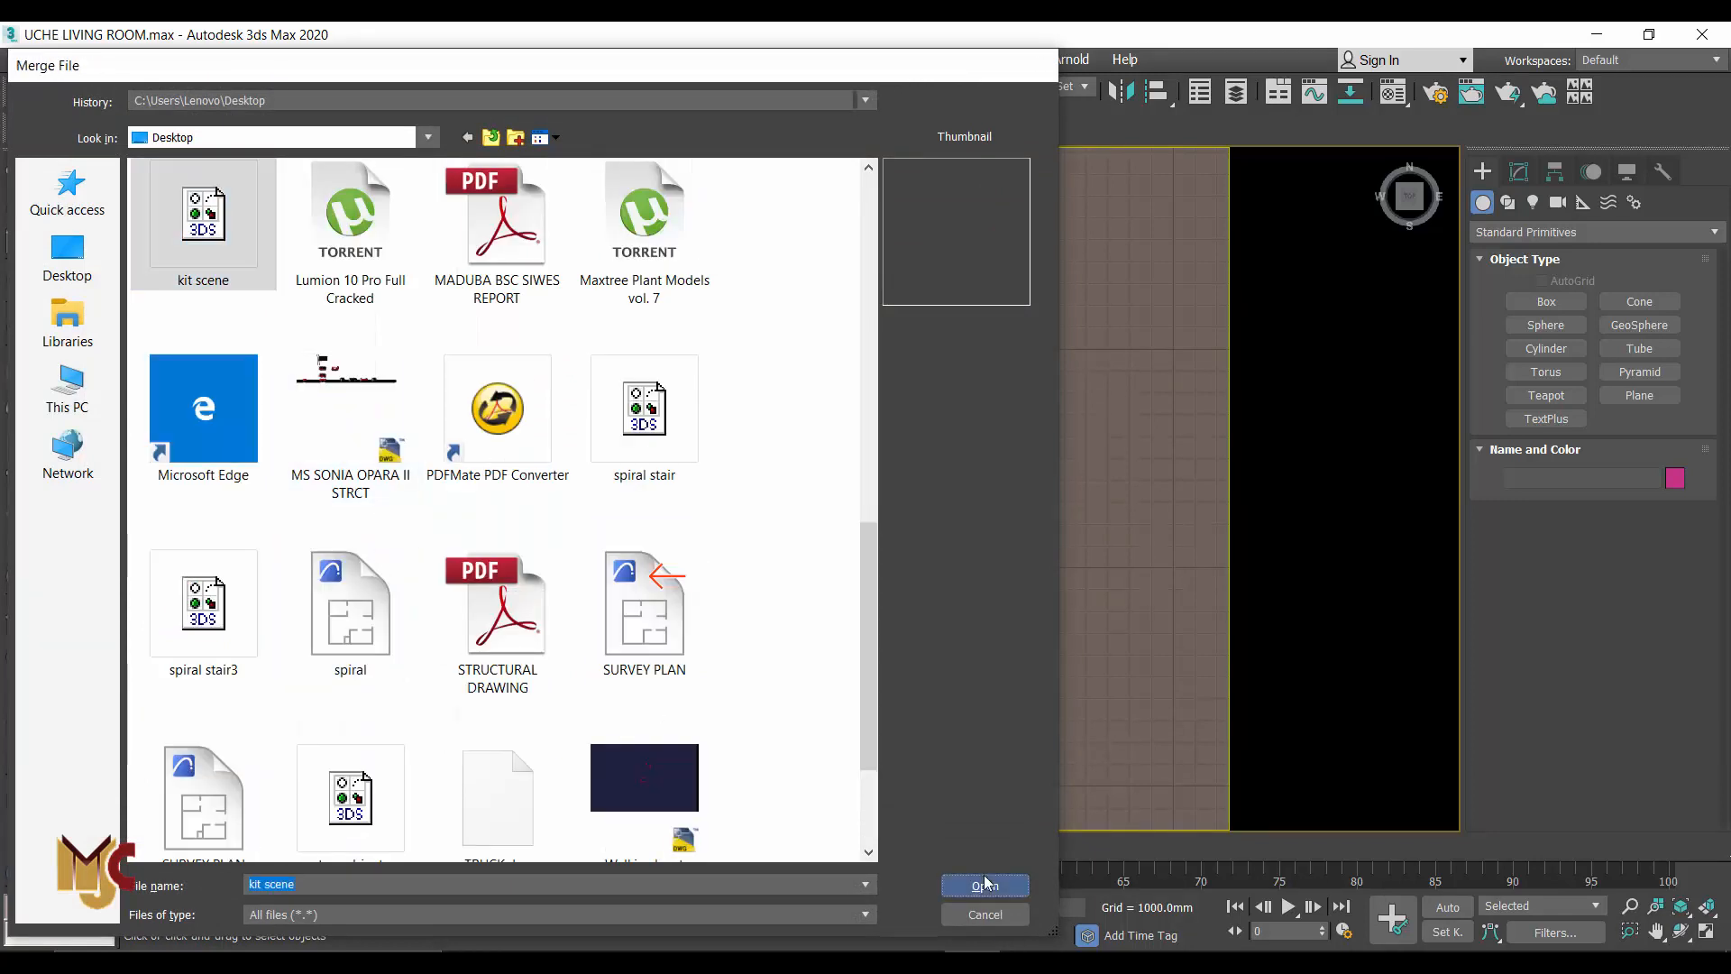
Merge the kitchen objects with the current scene with unit conversion on, renaming all objects that have conflicting names
{"action": "left_click", "coordinate": [959, 544]}
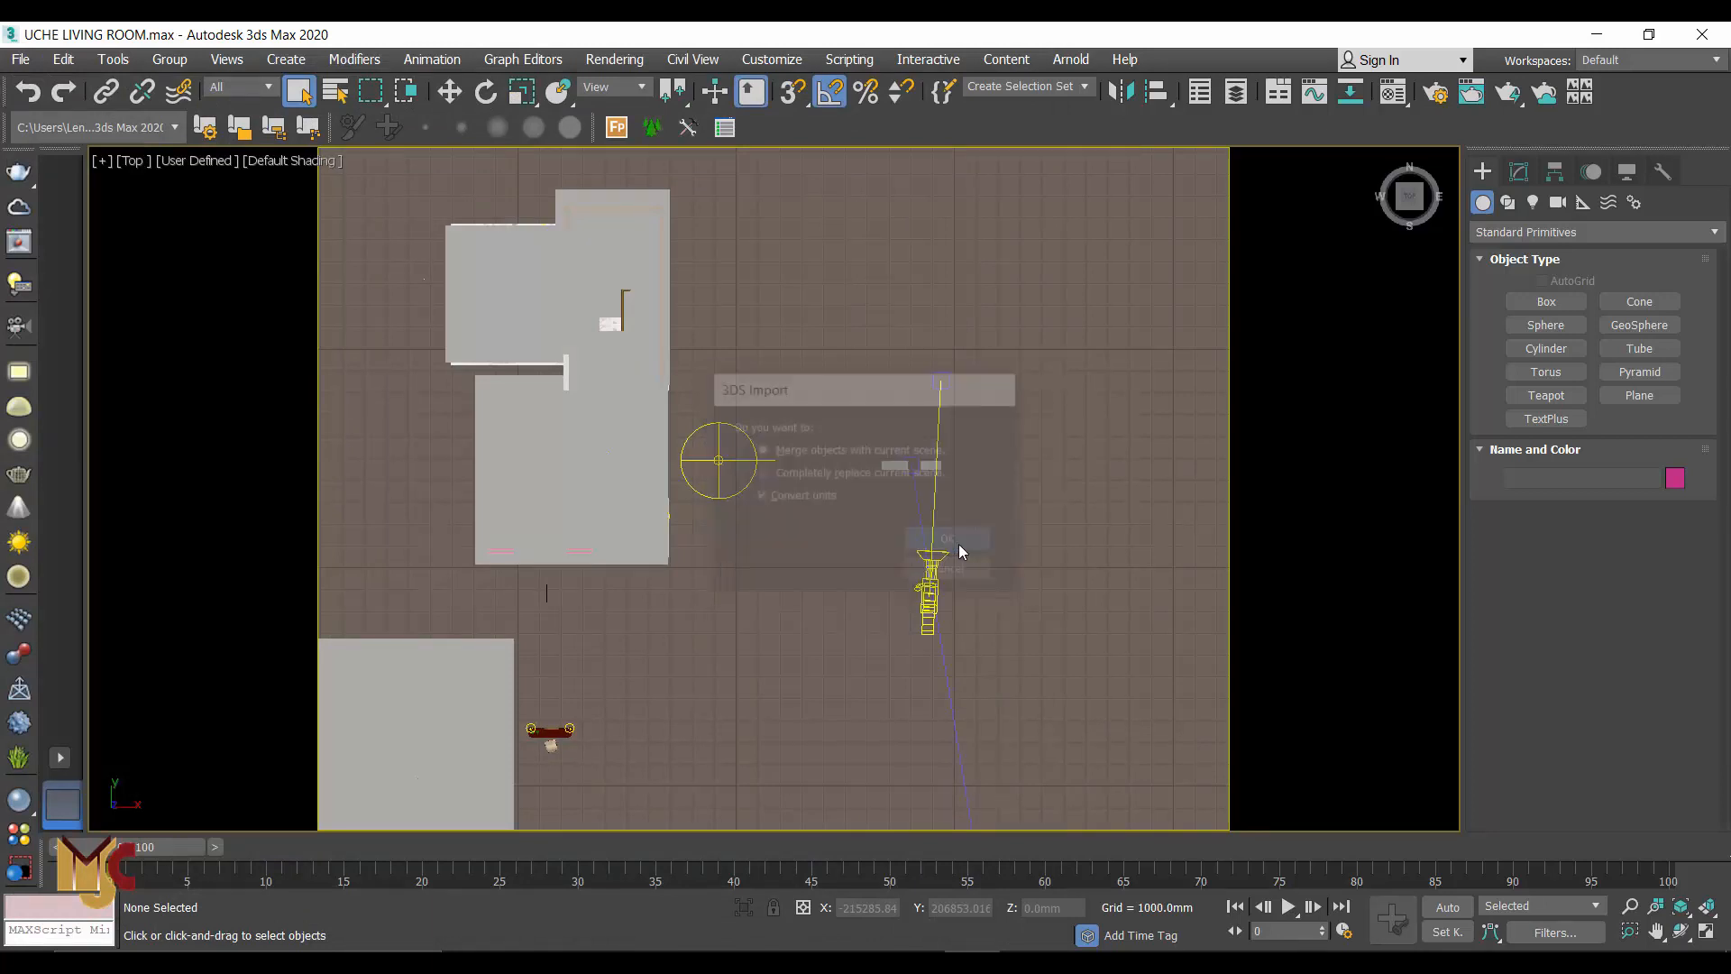
{"action": "left_click", "coordinate": [963, 532]}
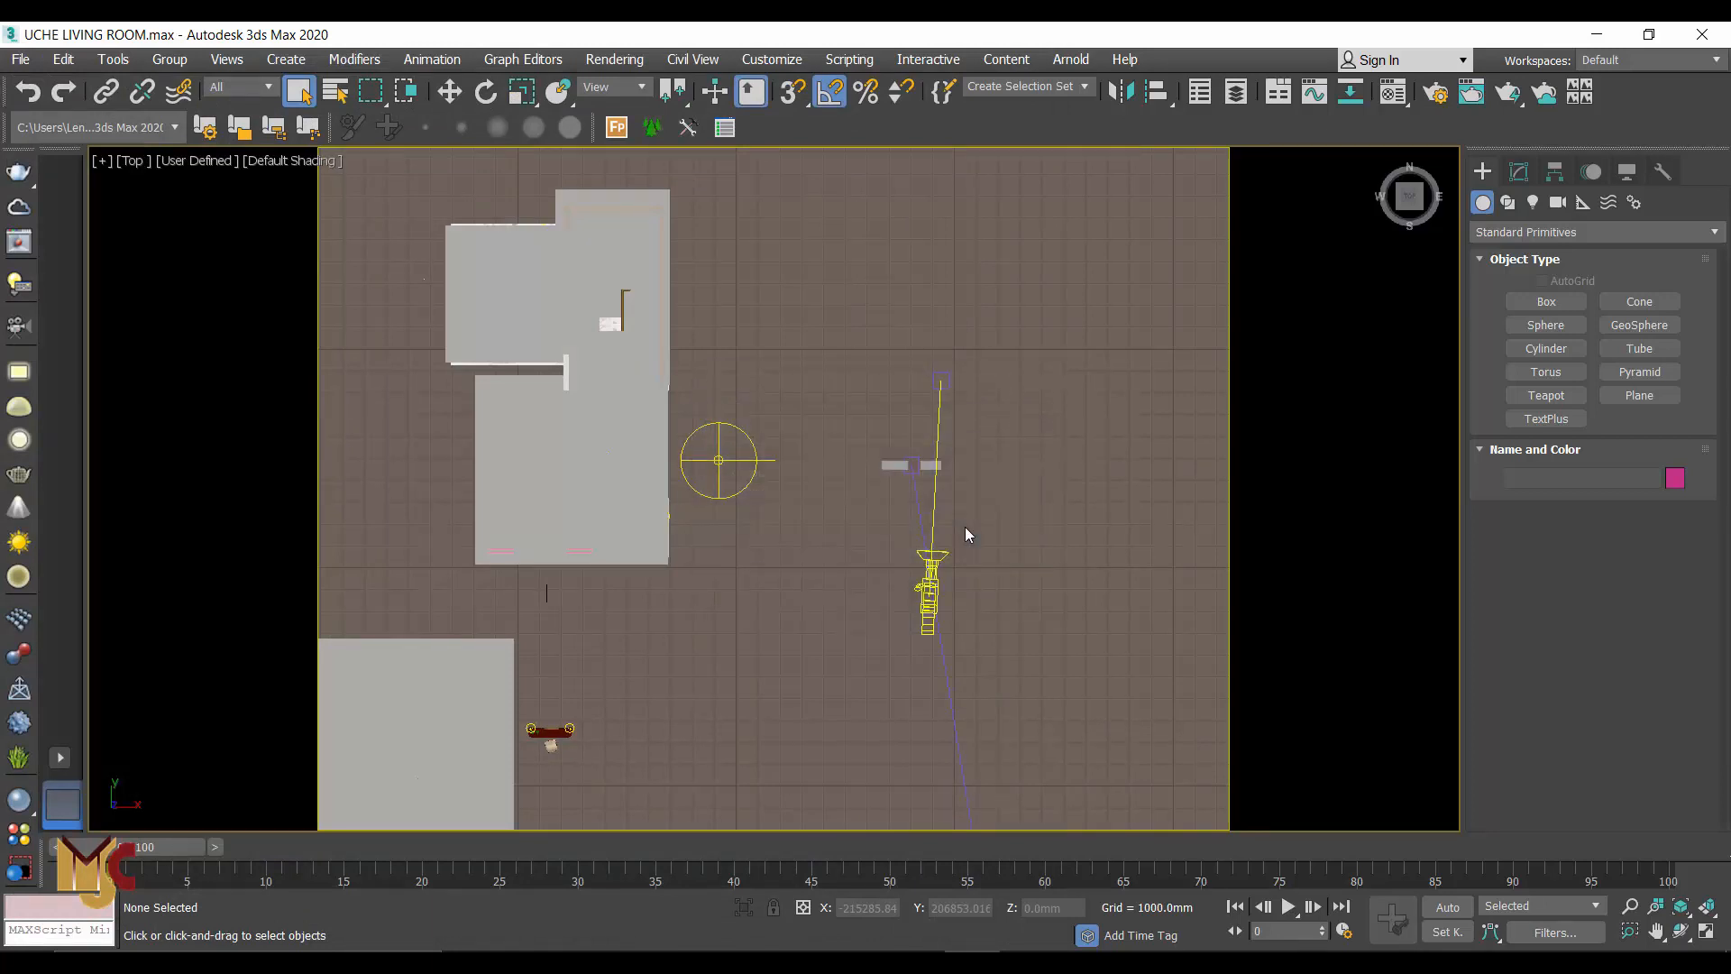
{"action": "left_click", "coordinate": [600, 539]}
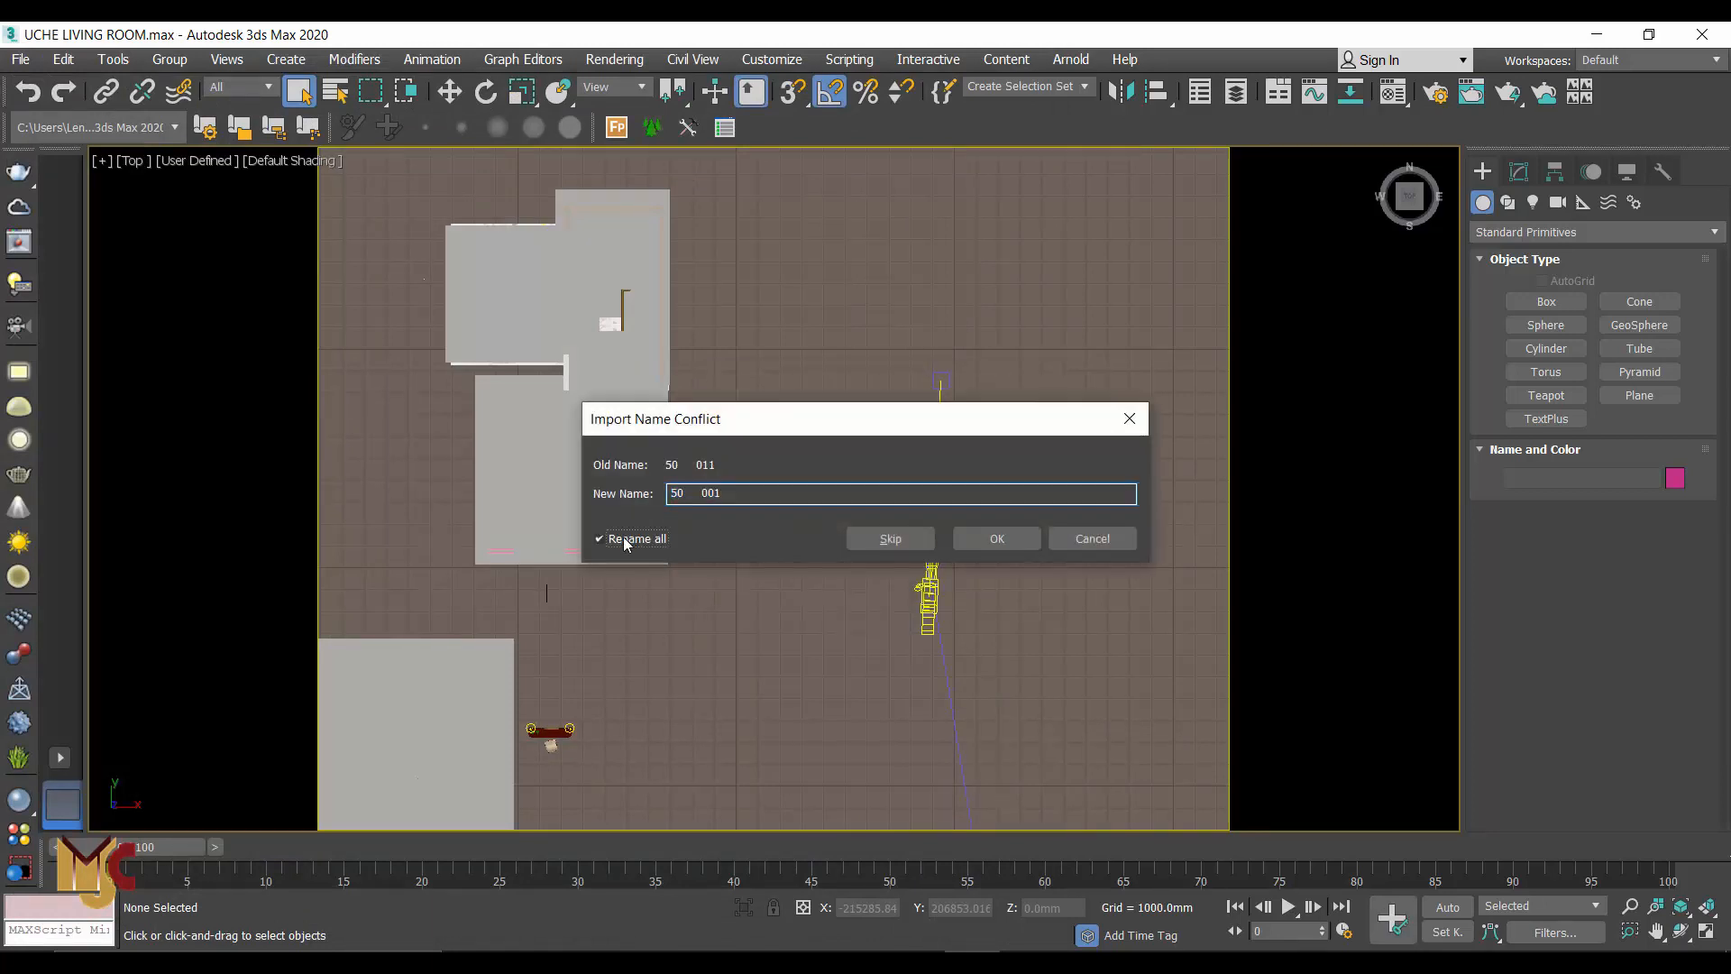
{"action": "left_click", "coordinate": [969, 539]}
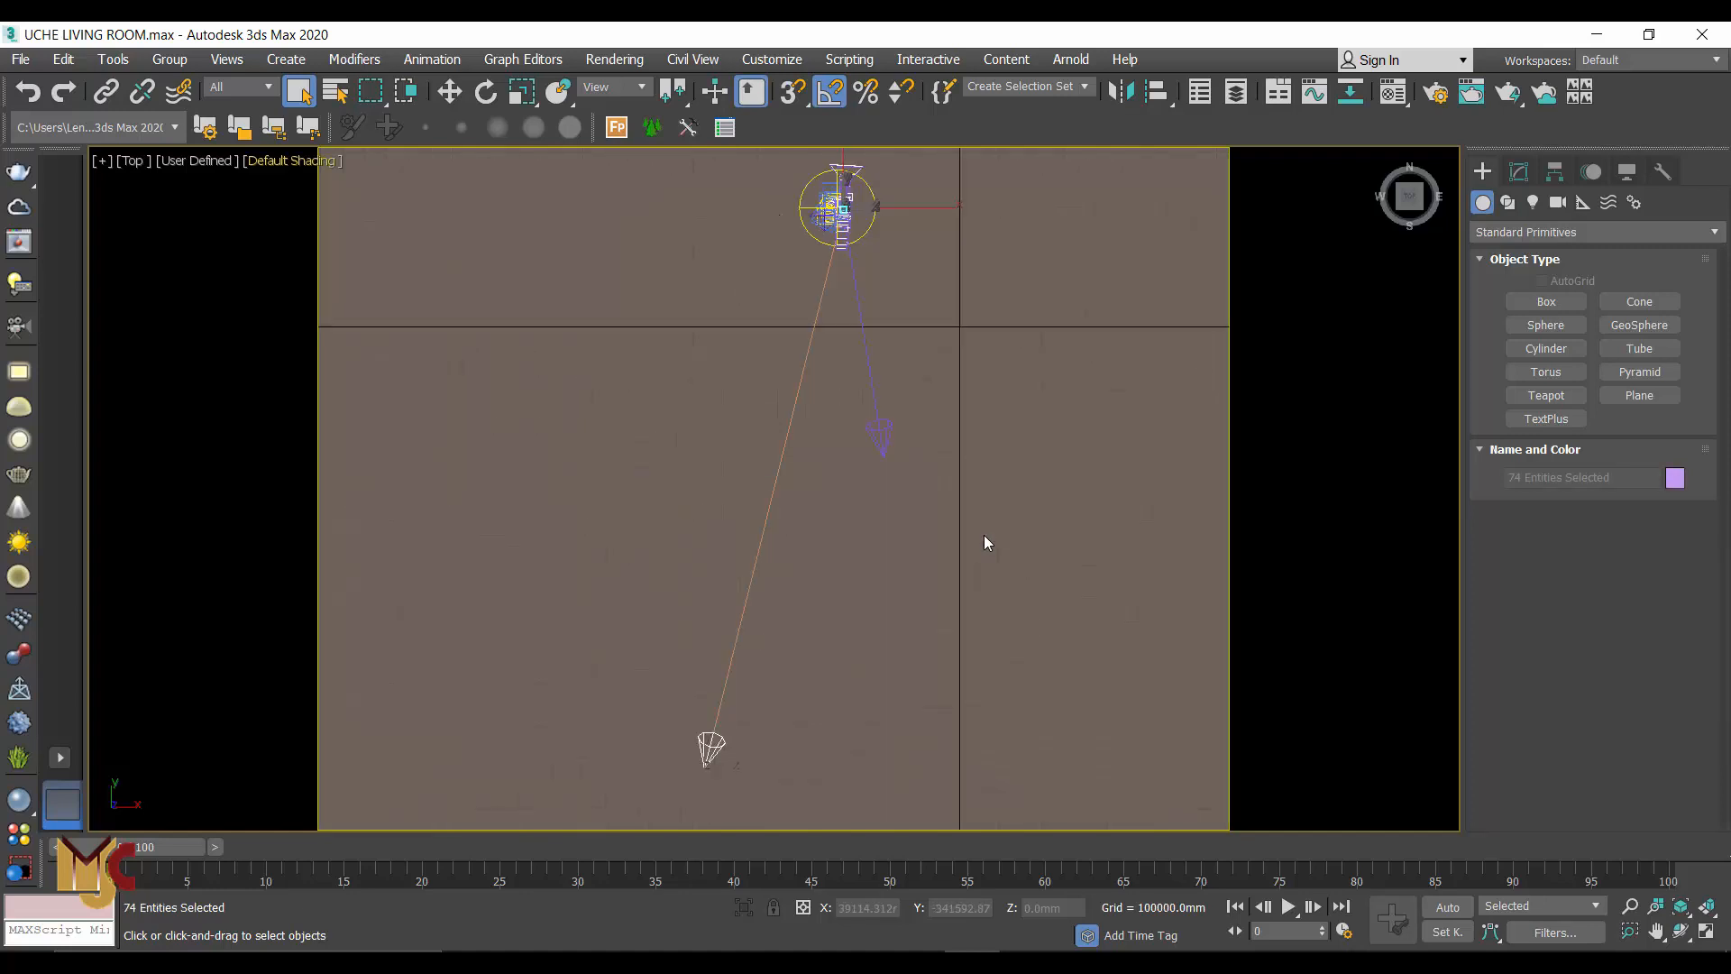
Select the merged camera Cam_001 inside the kitchen and show the shaded scene through it
{"action": "scroll", "coordinate": [852, 191], "scroll_direction": "up", "scroll_amount": 10}
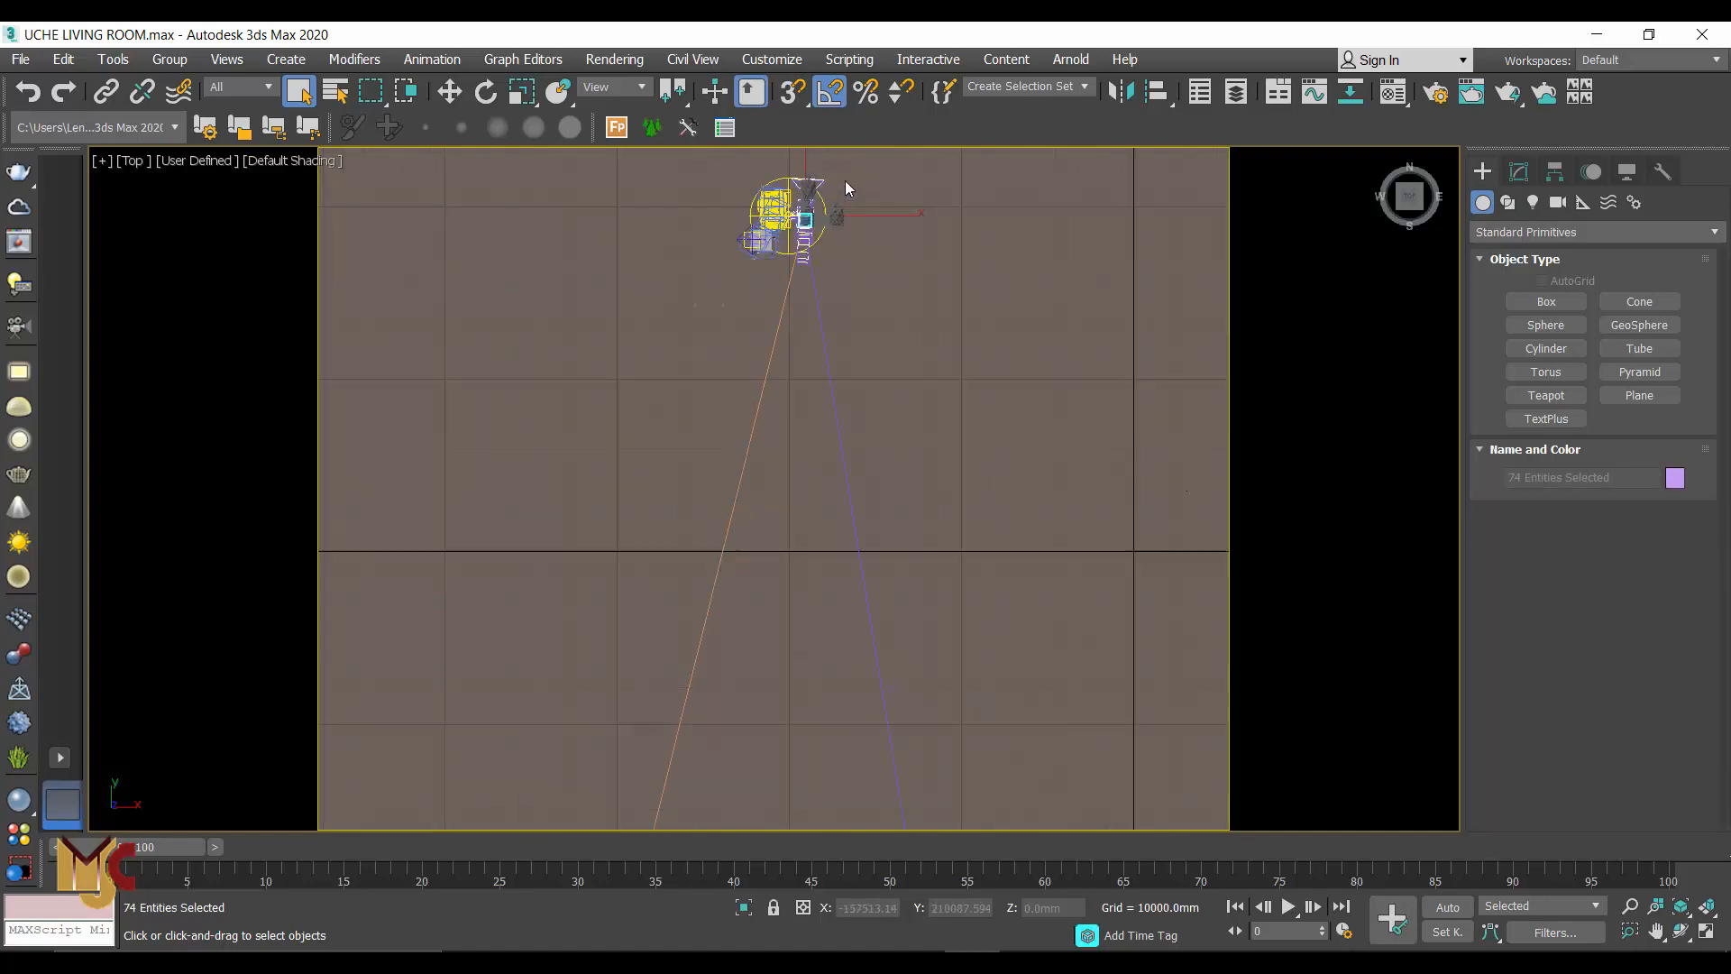
{"action": "scroll", "coordinate": [735, 377], "scroll_direction": "up", "scroll_amount": 5}
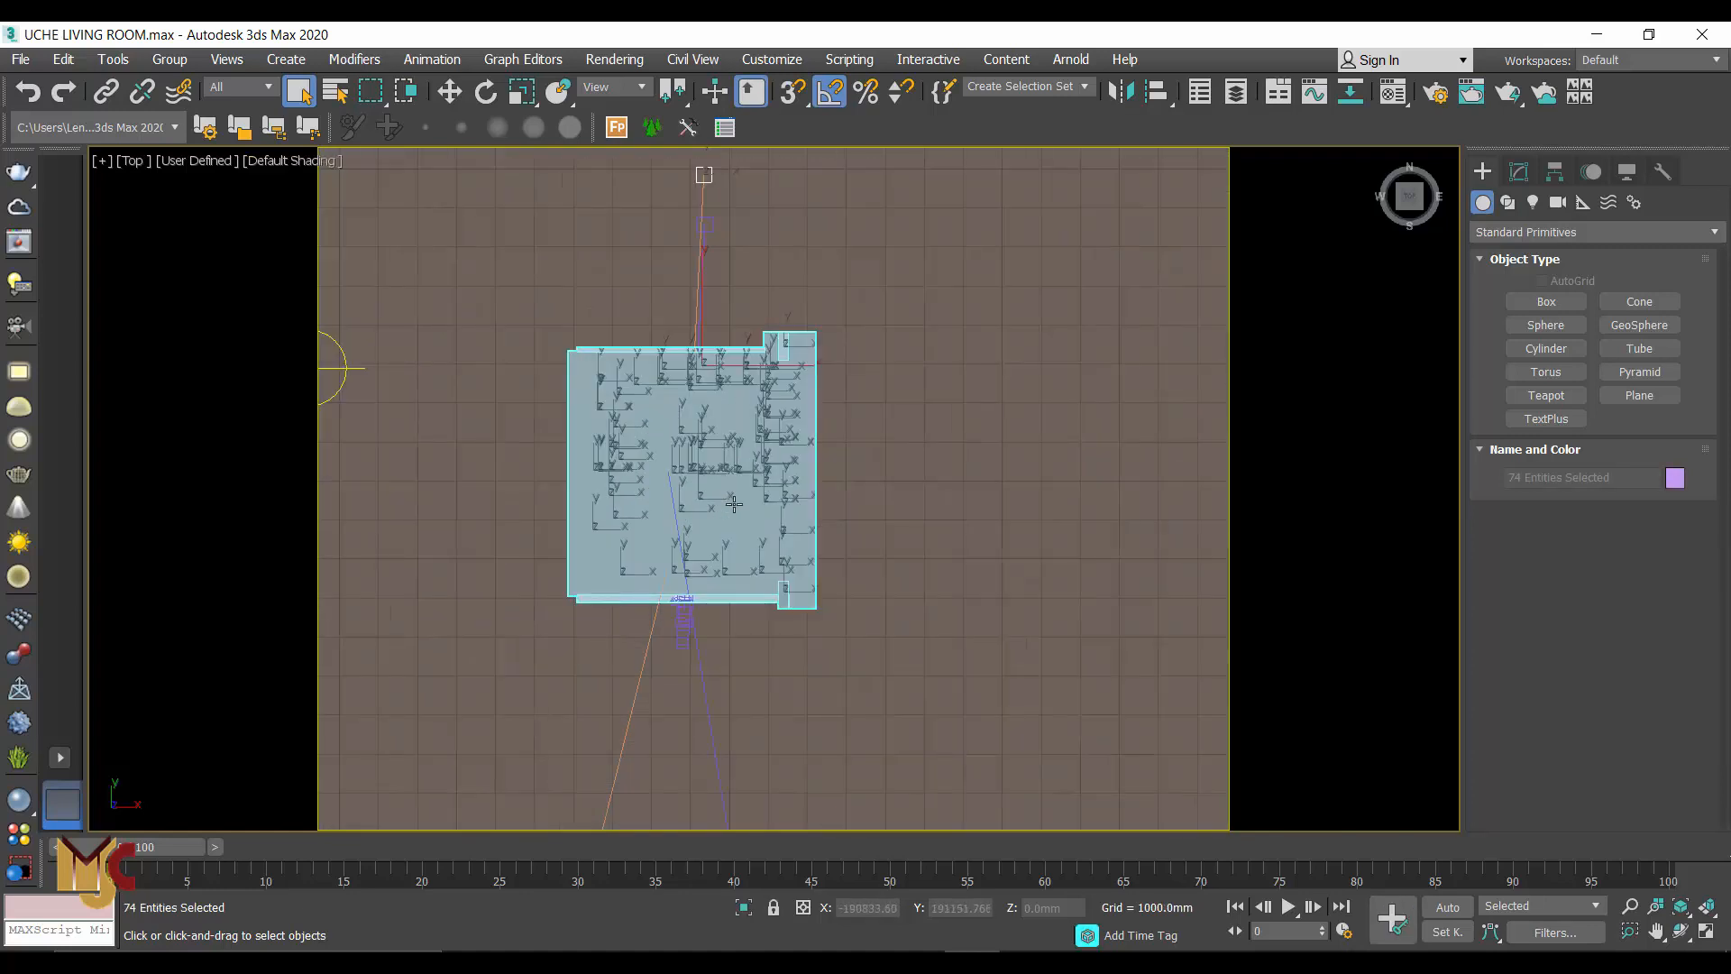
{"action": "left_click", "coordinate": [895, 491]}
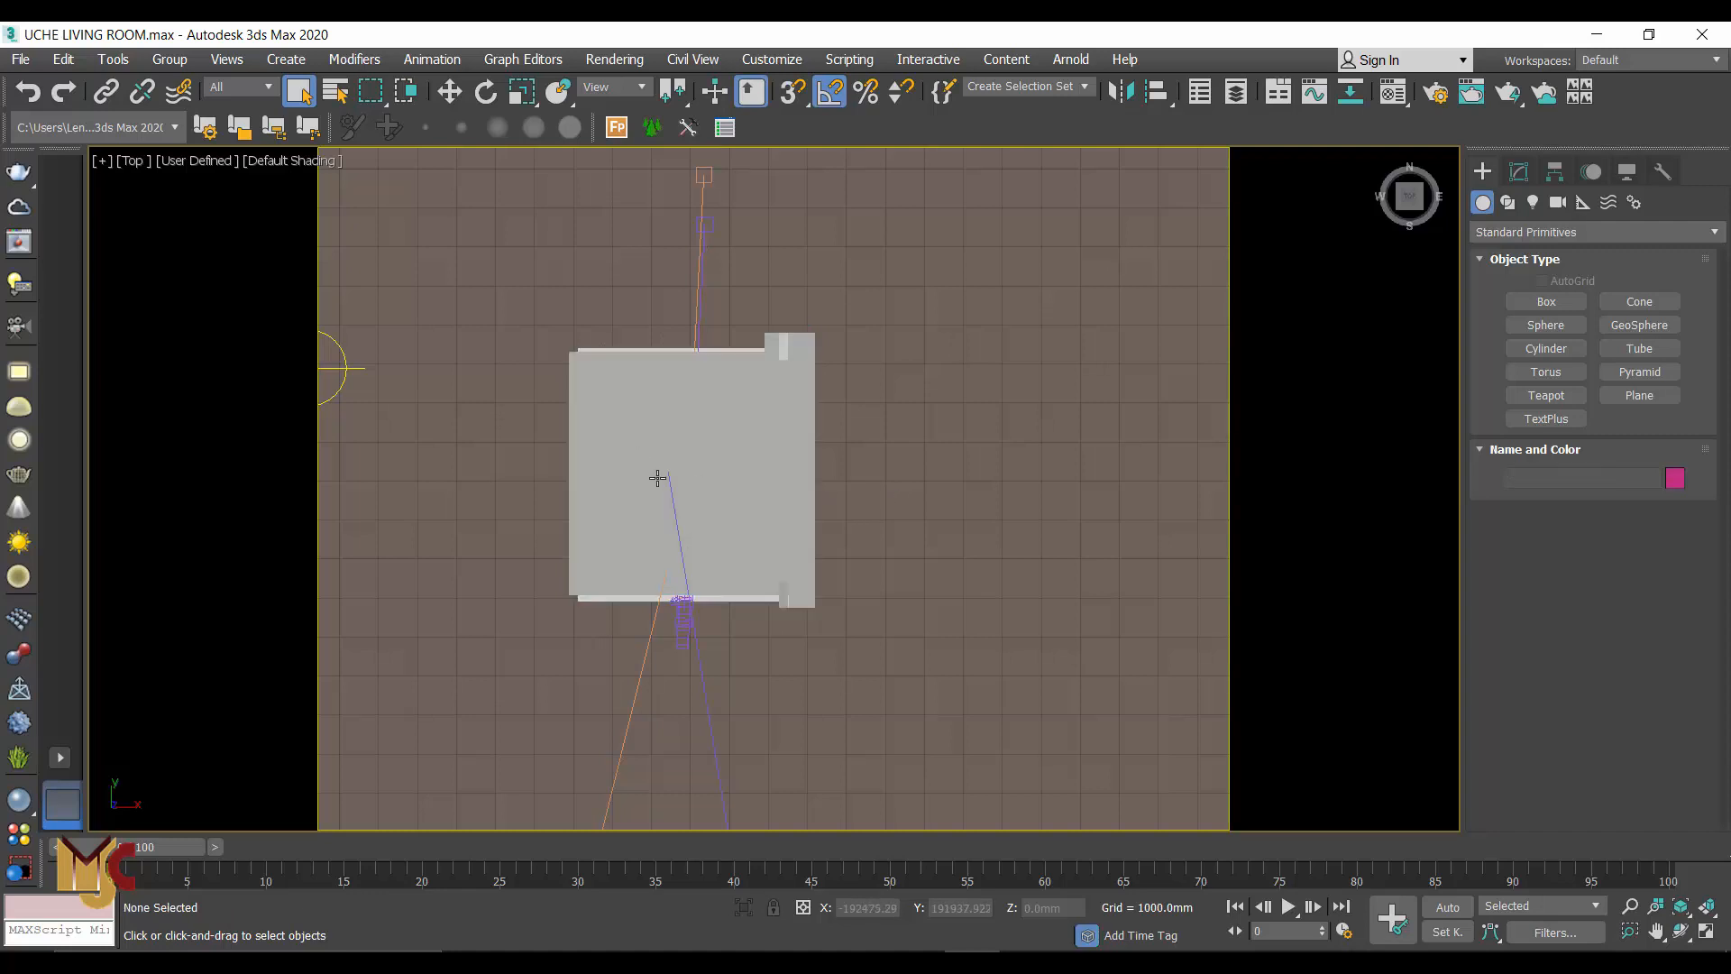
{"action": "key", "text": "F3"}
{"action": "left_click", "coordinate": [691, 683]}
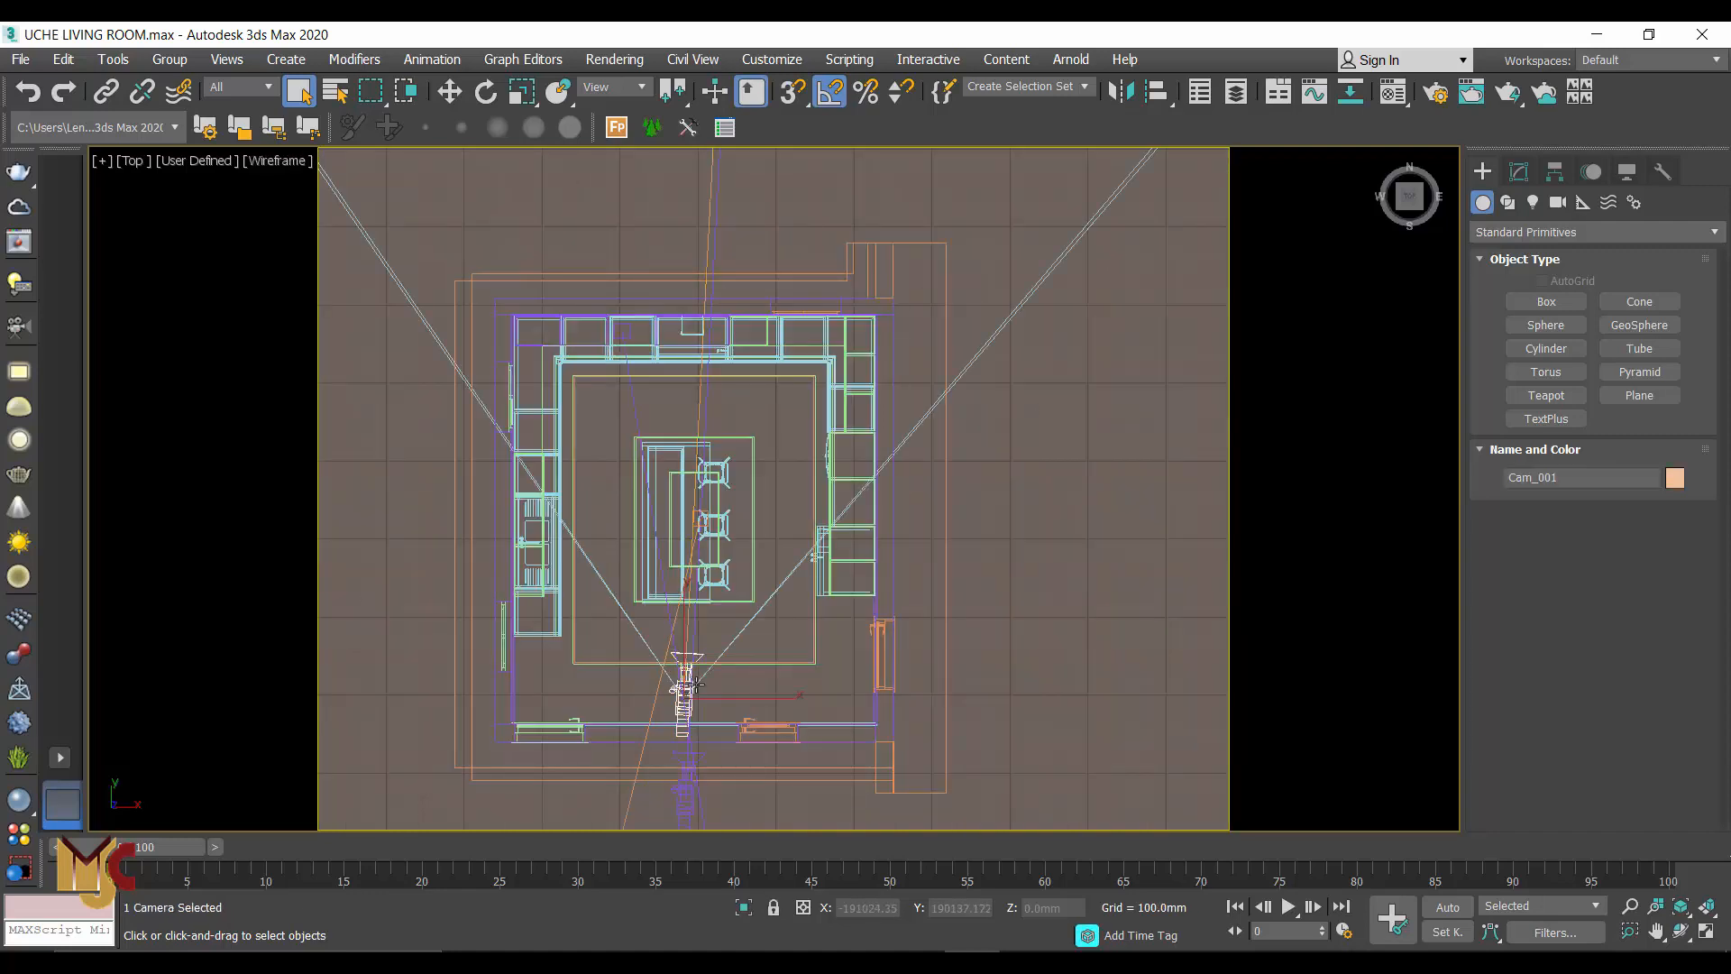
{"action": "key", "text": "c"}
{"action": "key", "text": "F3"}
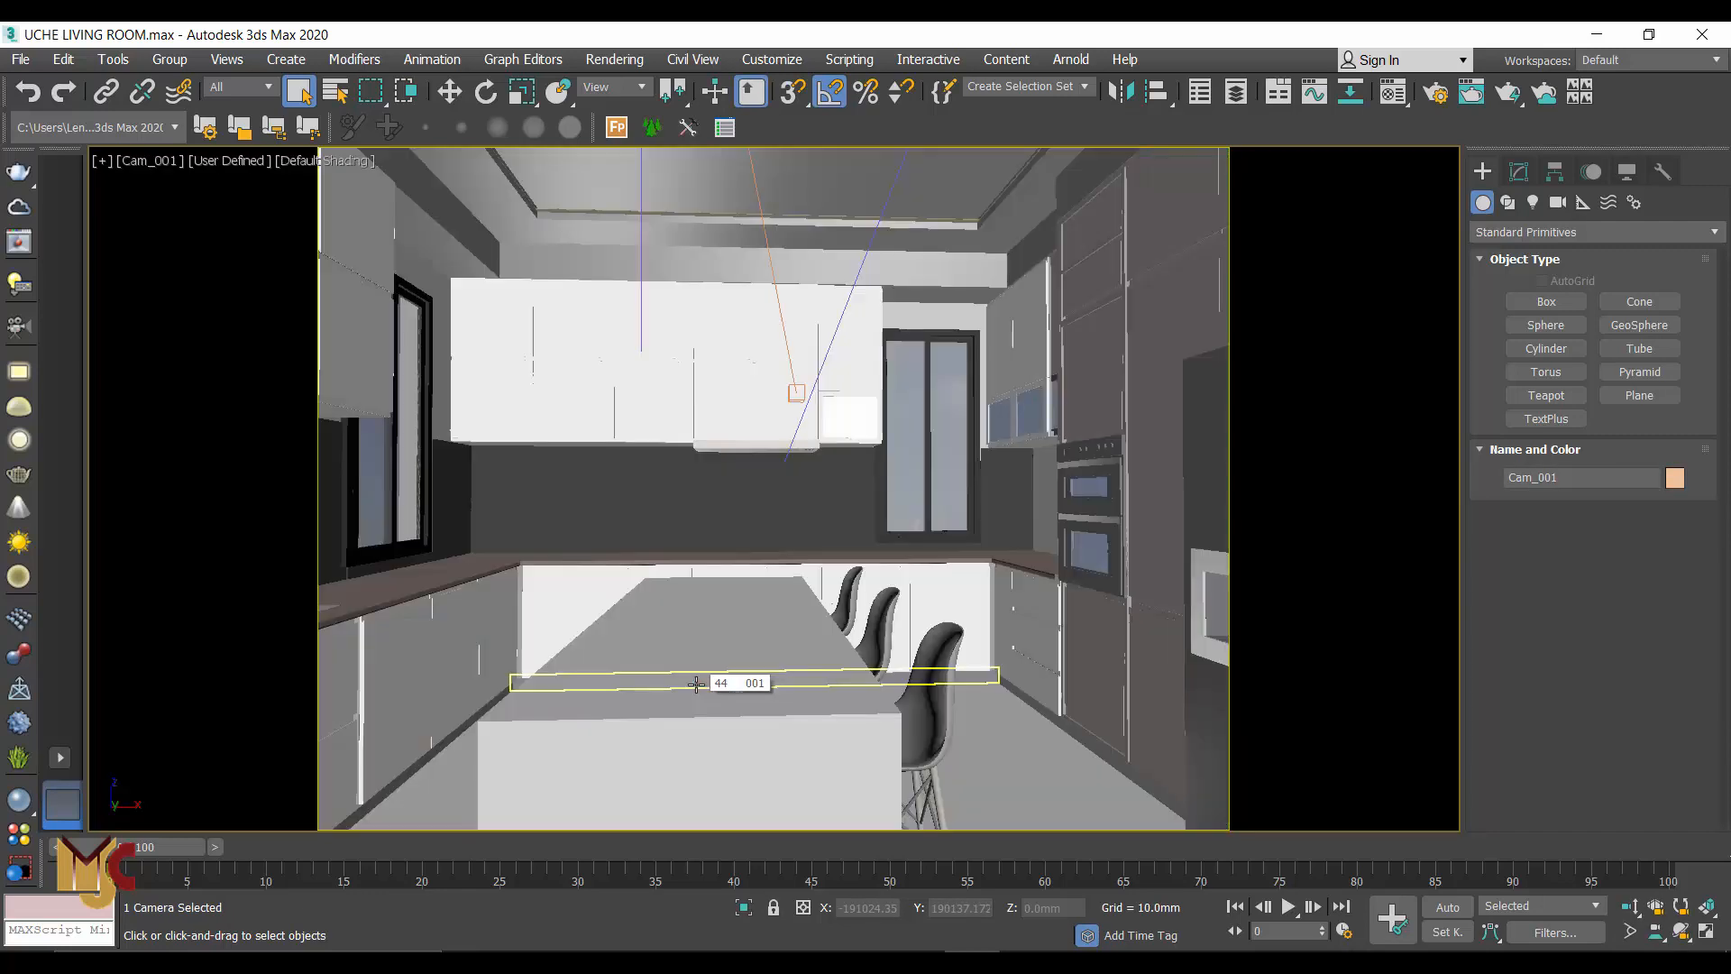
Examine the merged kitchen through Cam_001, picking the upper cabinets, tall oven unit, base cabinets, ceiling and back window
{"action": "left_click", "coordinate": [561, 366]}
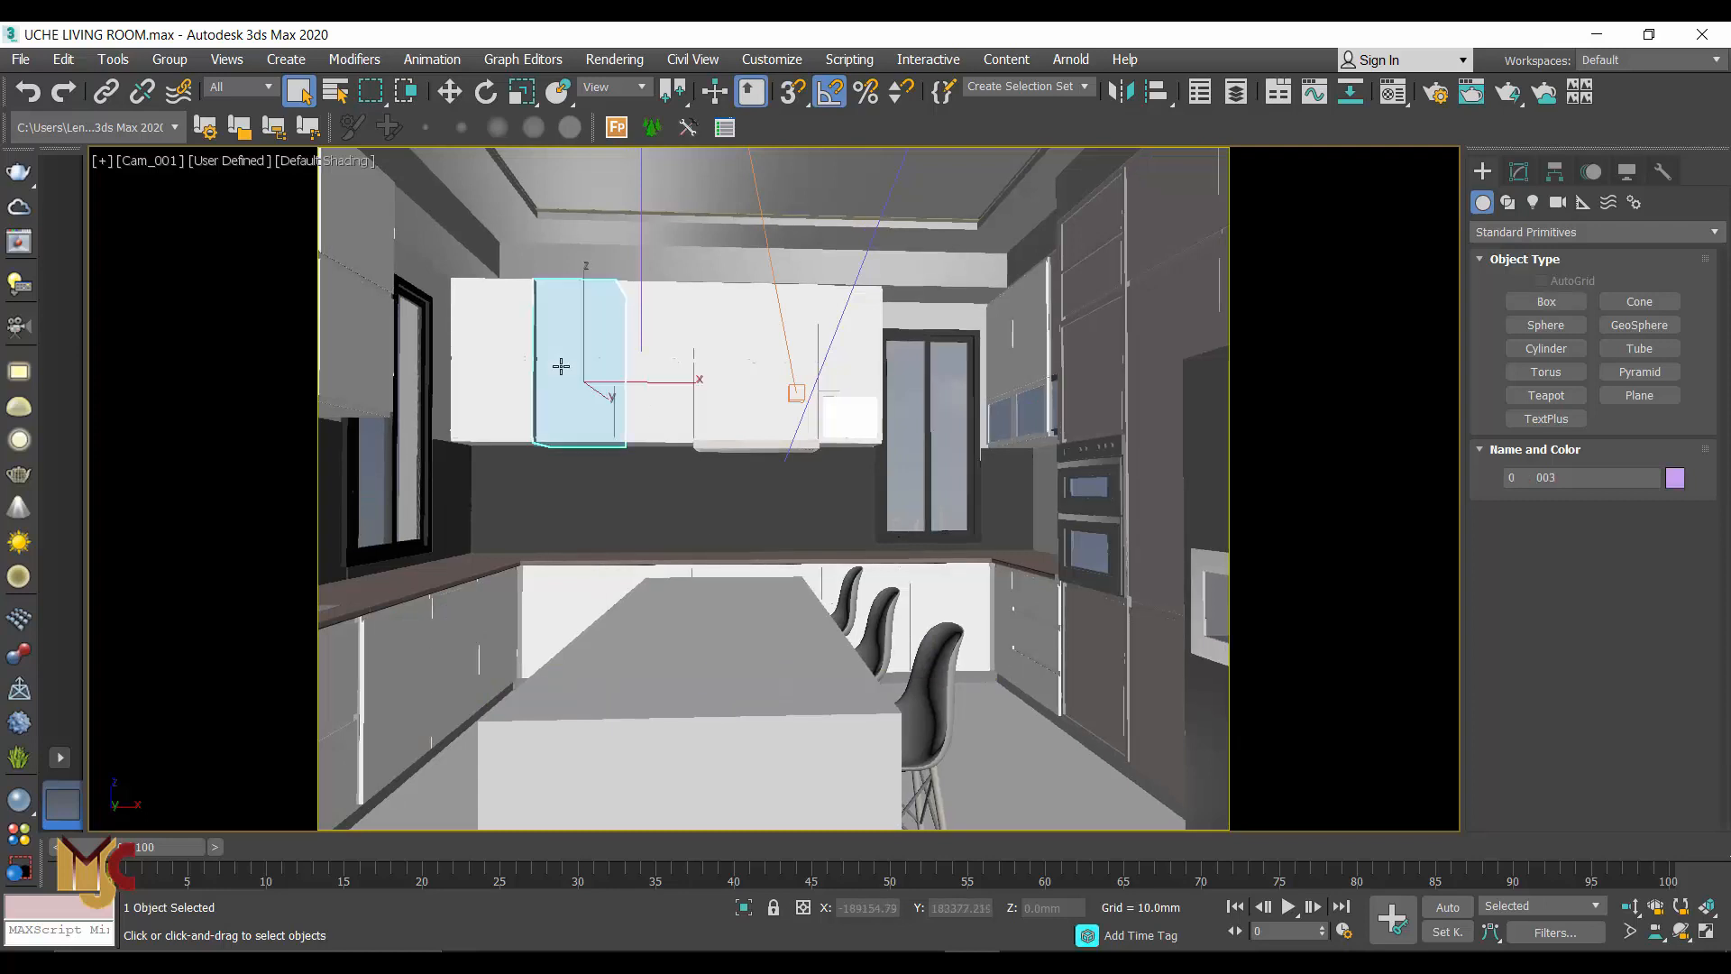
{"action": "left_click", "coordinate": [499, 357], "text": "ctrl"}
{"action": "left_click", "coordinate": [777, 350], "text": "ctrl"}
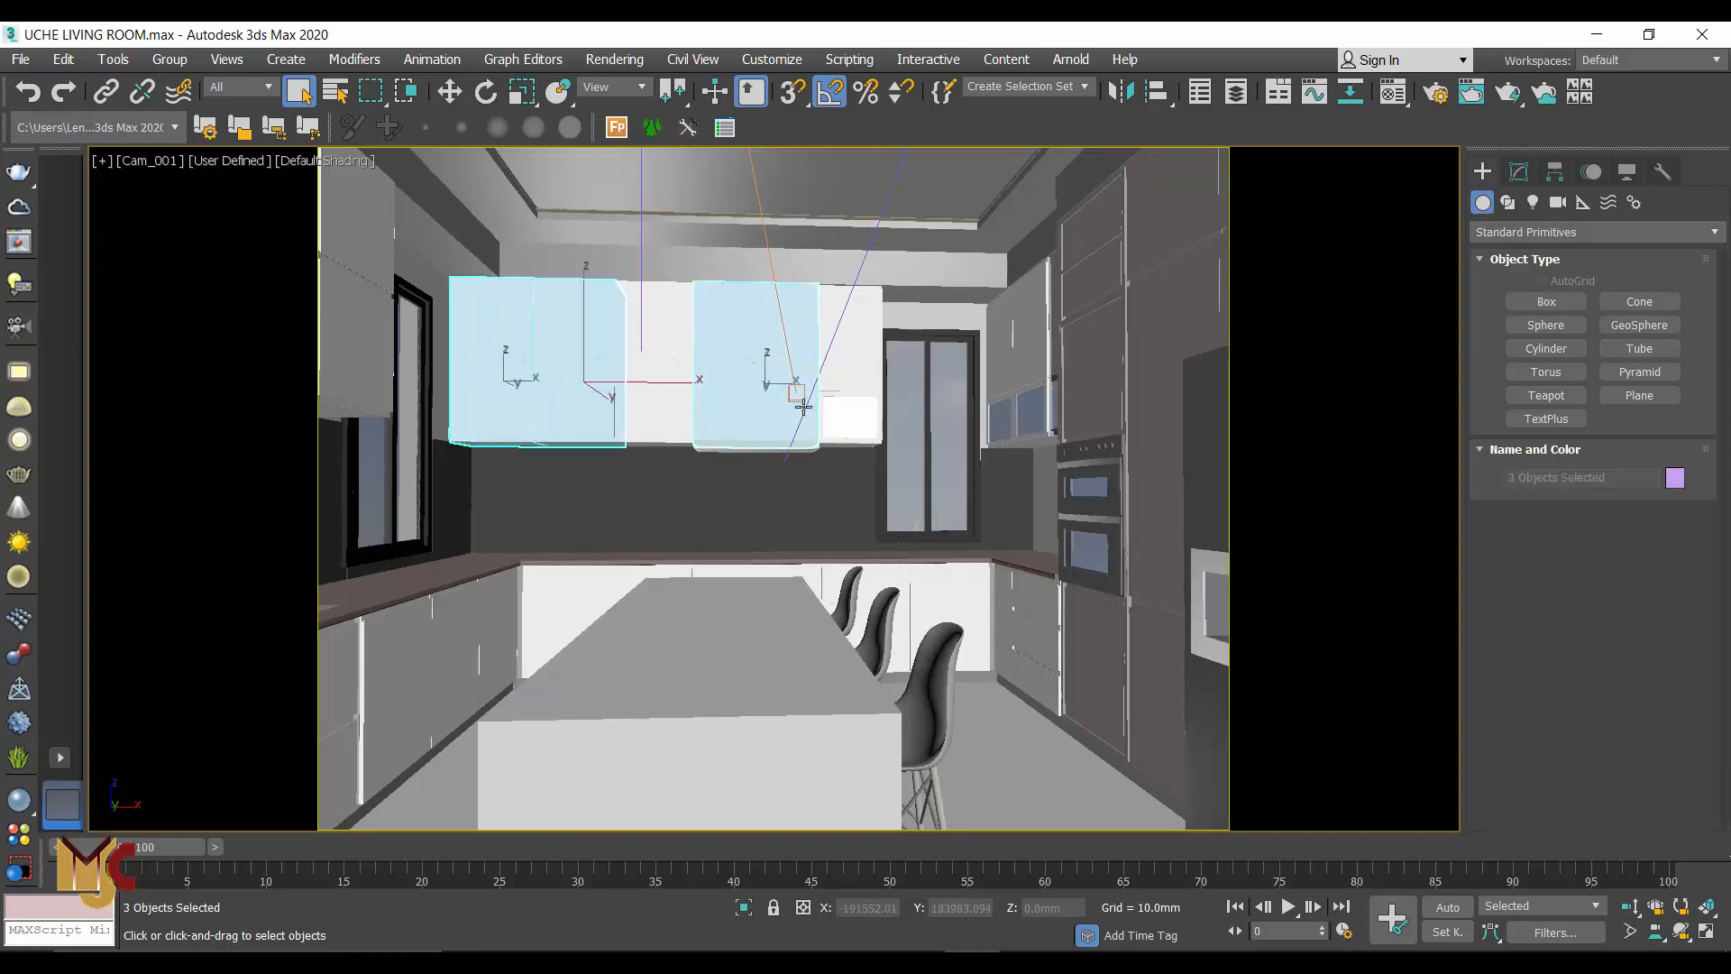
{"action": "left_click", "coordinate": [1069, 404]}
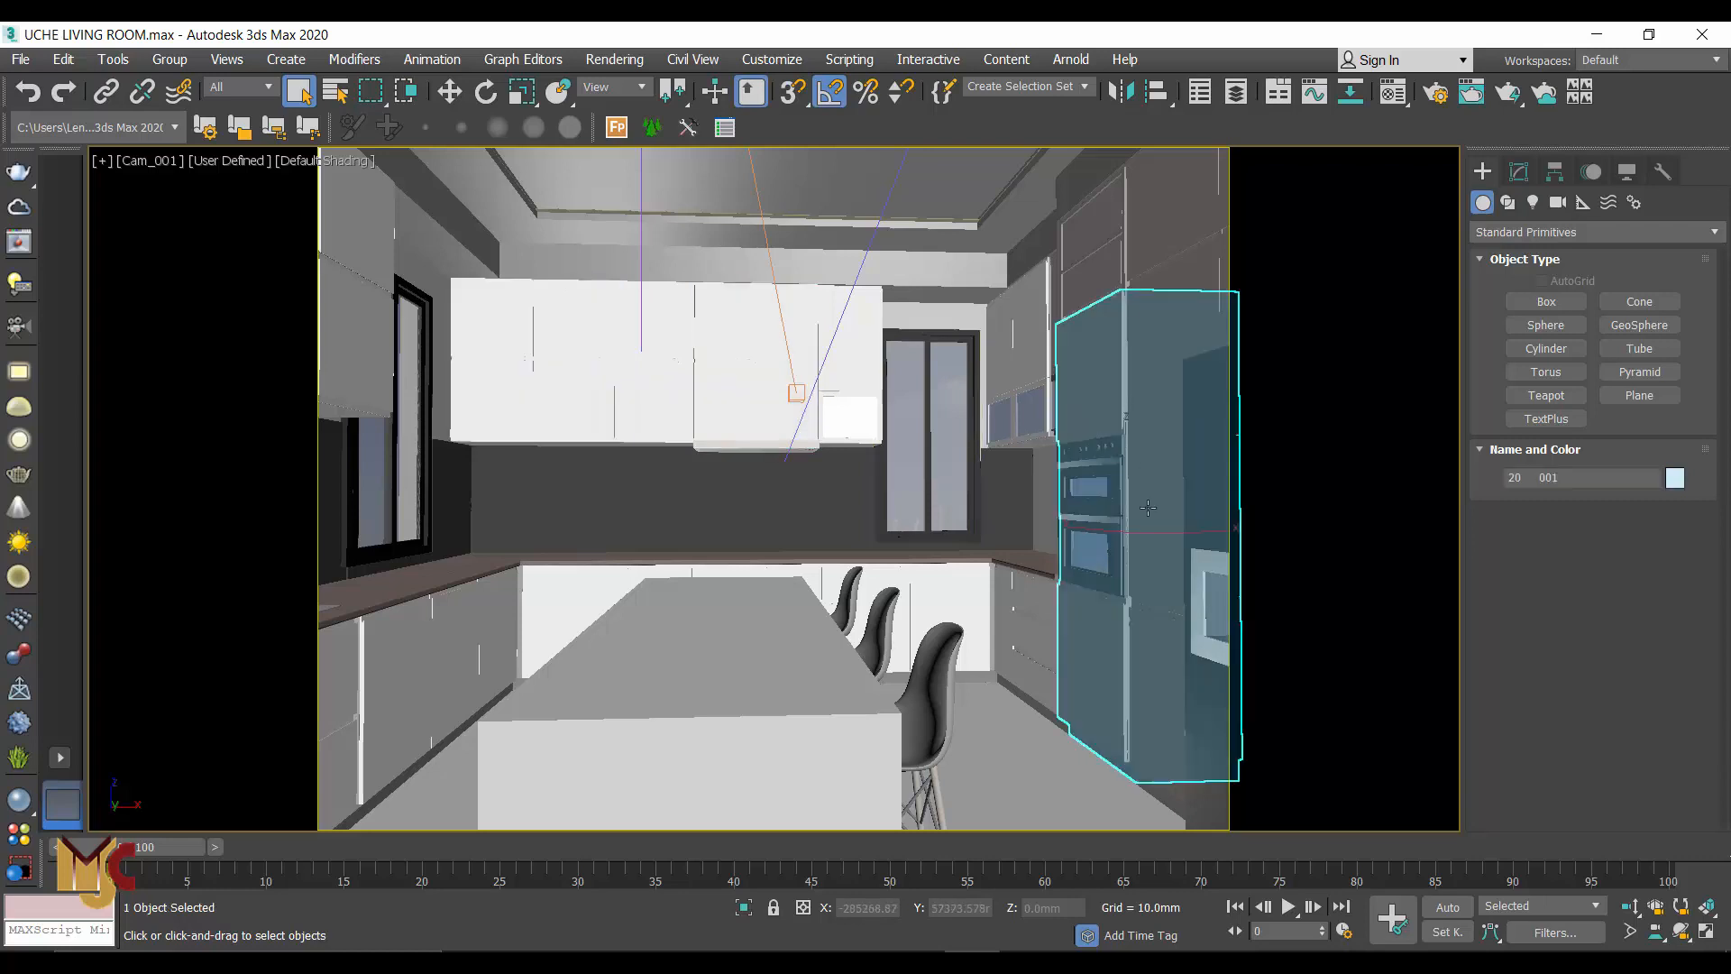
{"action": "left_click", "coordinate": [664, 630]}
{"action": "left_click", "coordinate": [463, 557]}
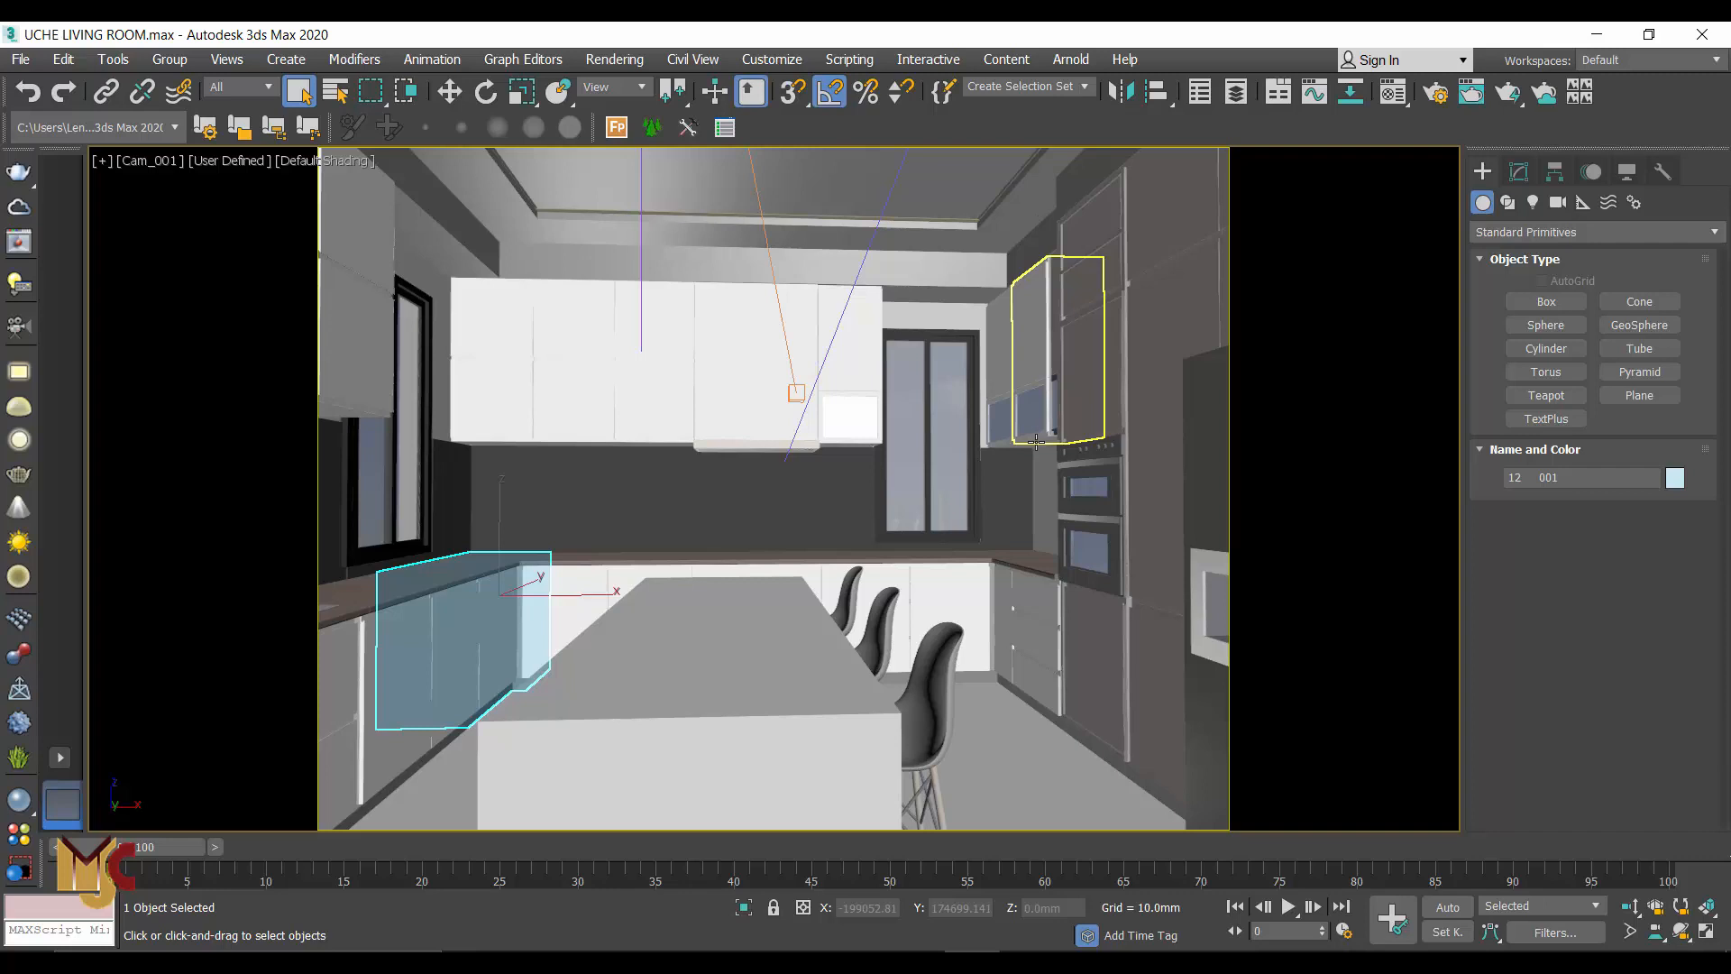
{"action": "left_click", "coordinate": [1005, 220]}
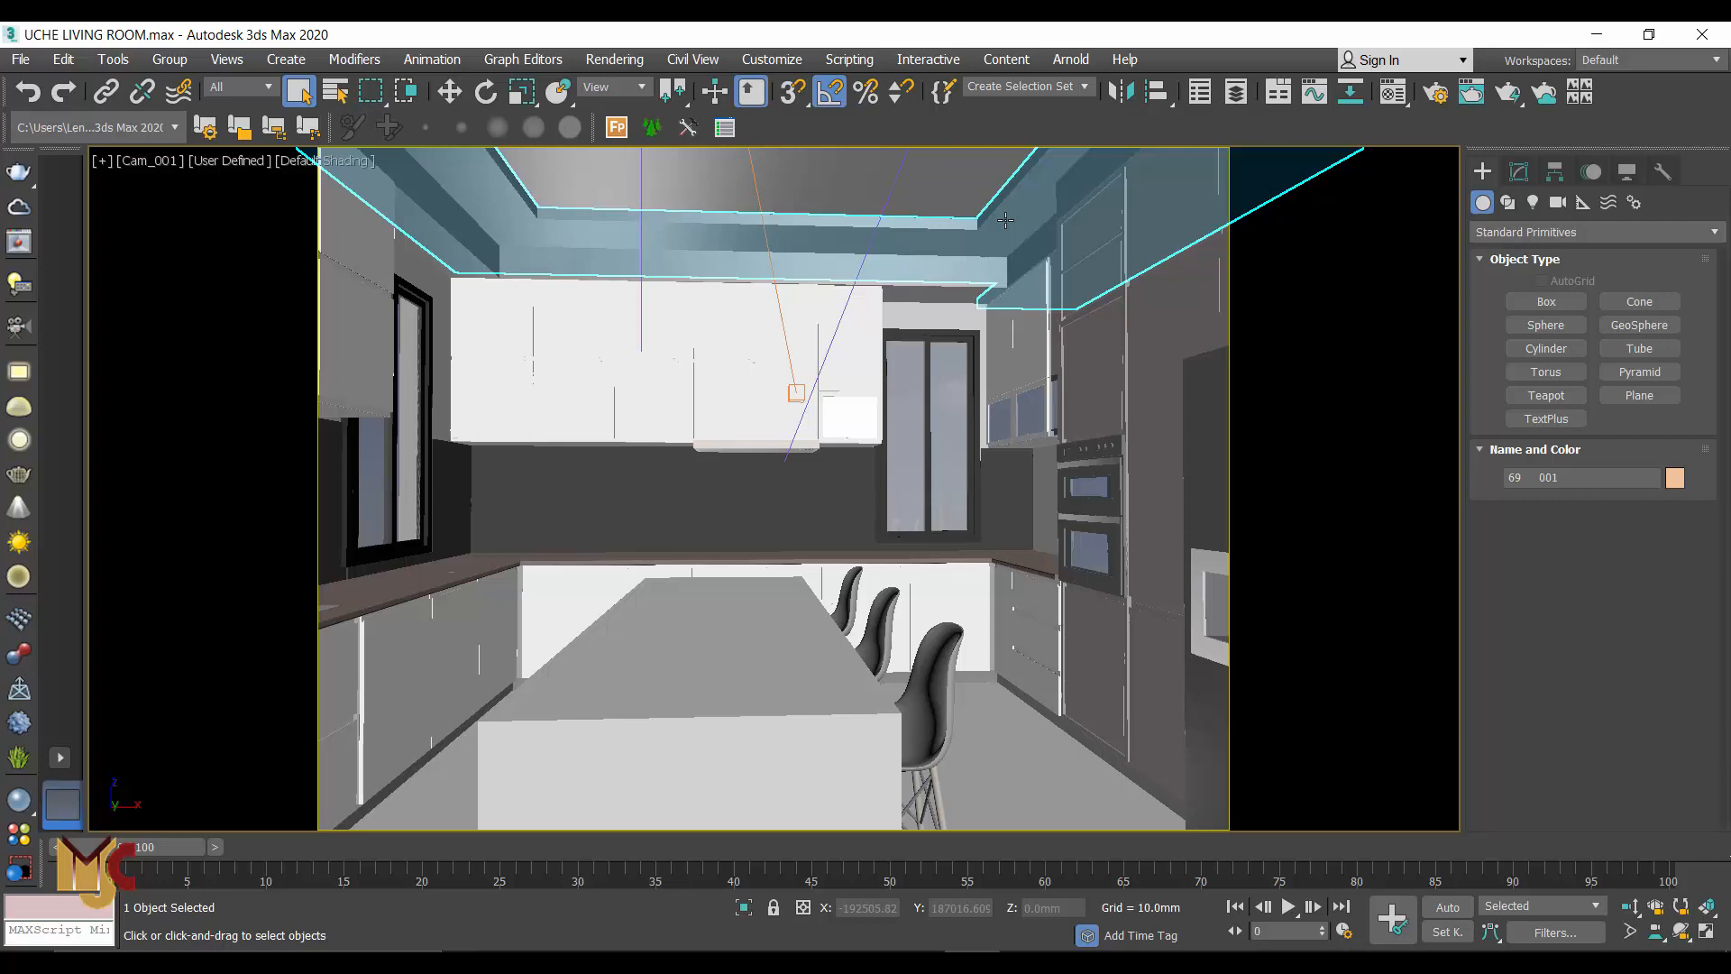
{"action": "left_click", "coordinate": [938, 382]}
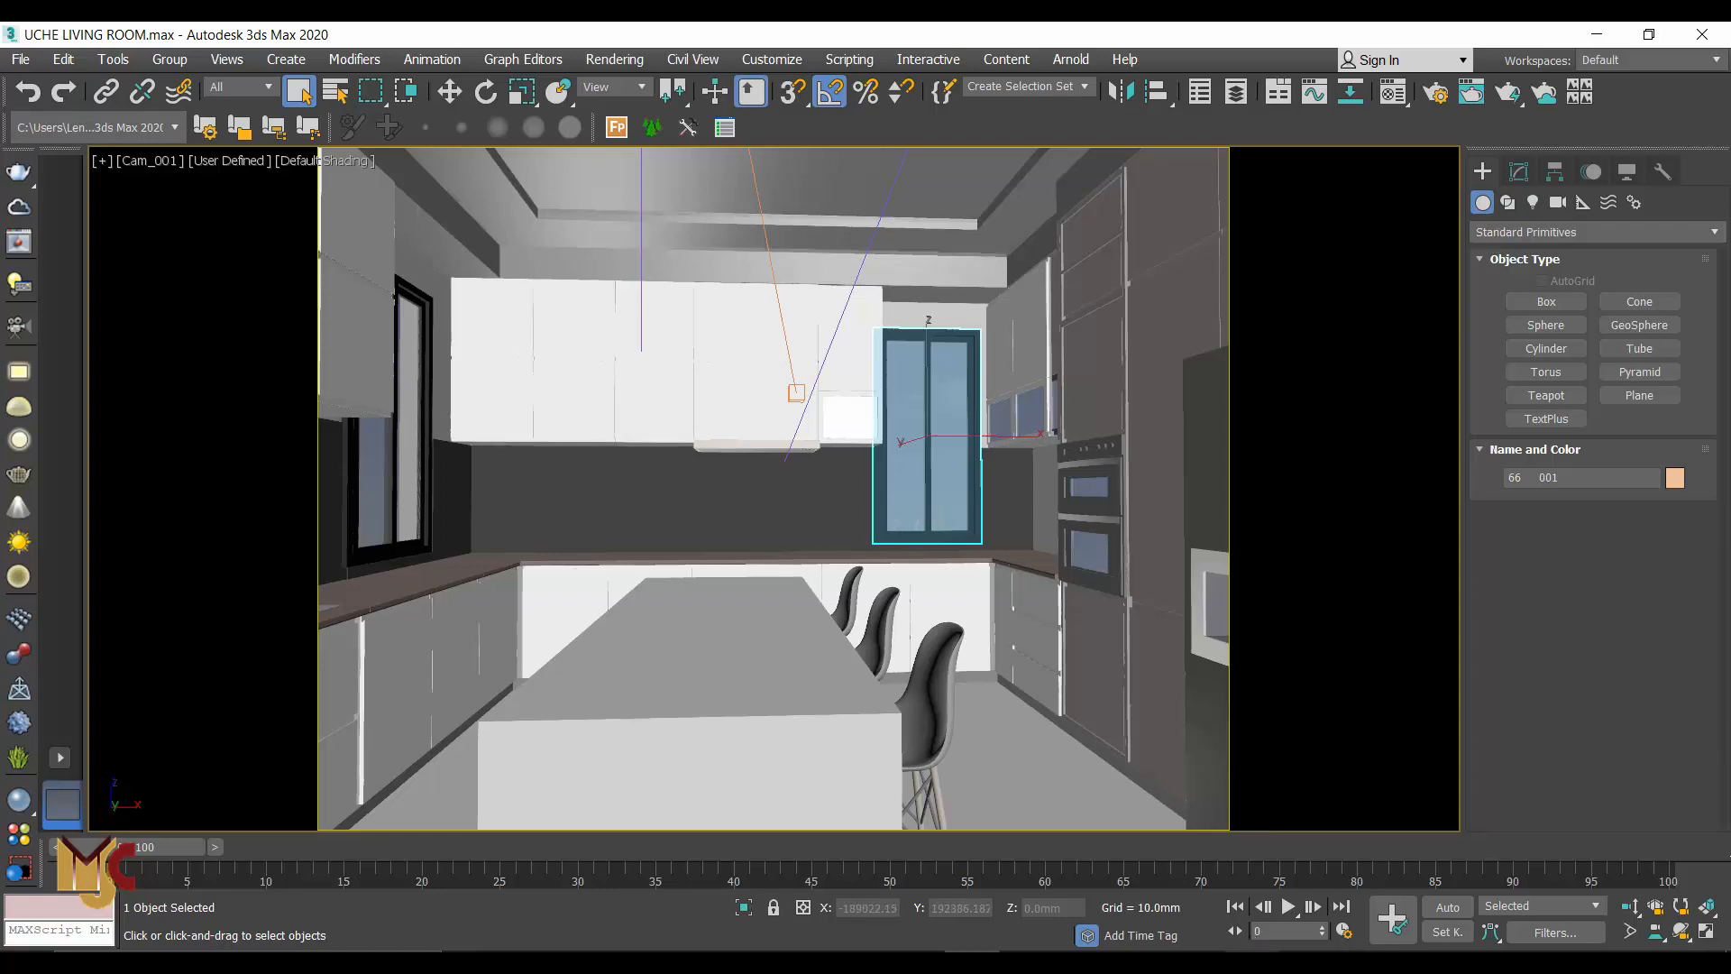
Switch to ARCHICAD and set the kitchen's back-wall window to a height of 1200 and a sill height of 1600
{"action": "mouse_move", "coordinate": [1252, 952]}
{"action": "left_click", "coordinate": [1242, 880]}
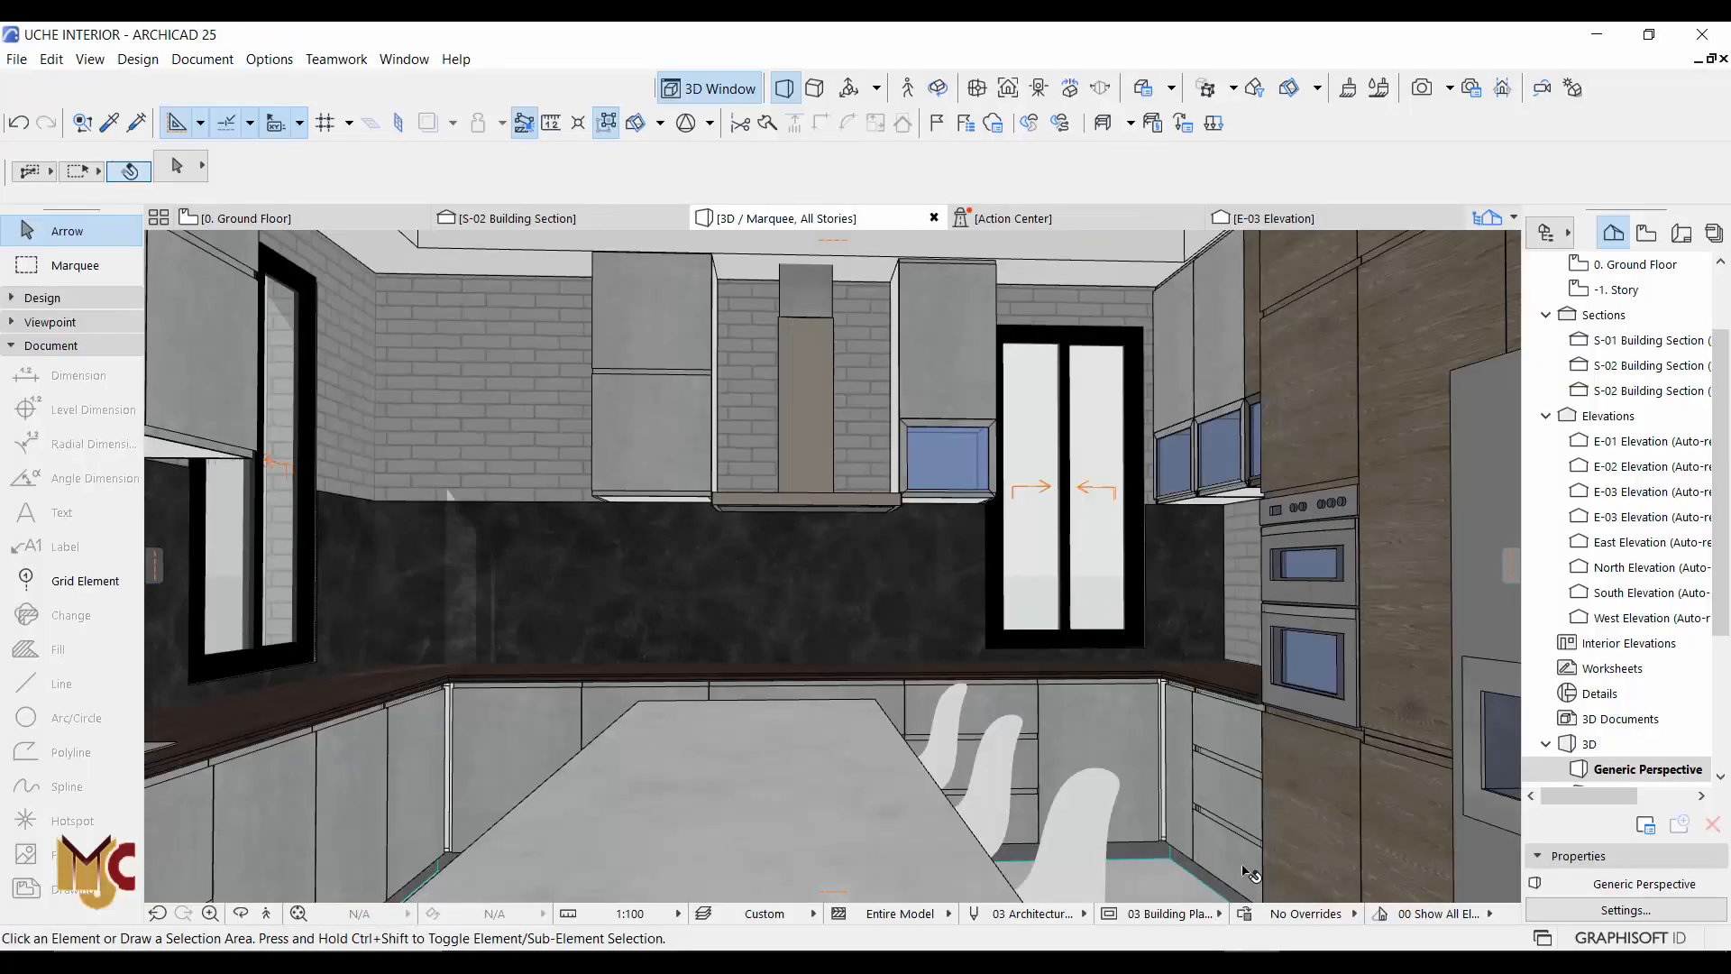
{"action": "left_click", "coordinate": [1101, 440]}
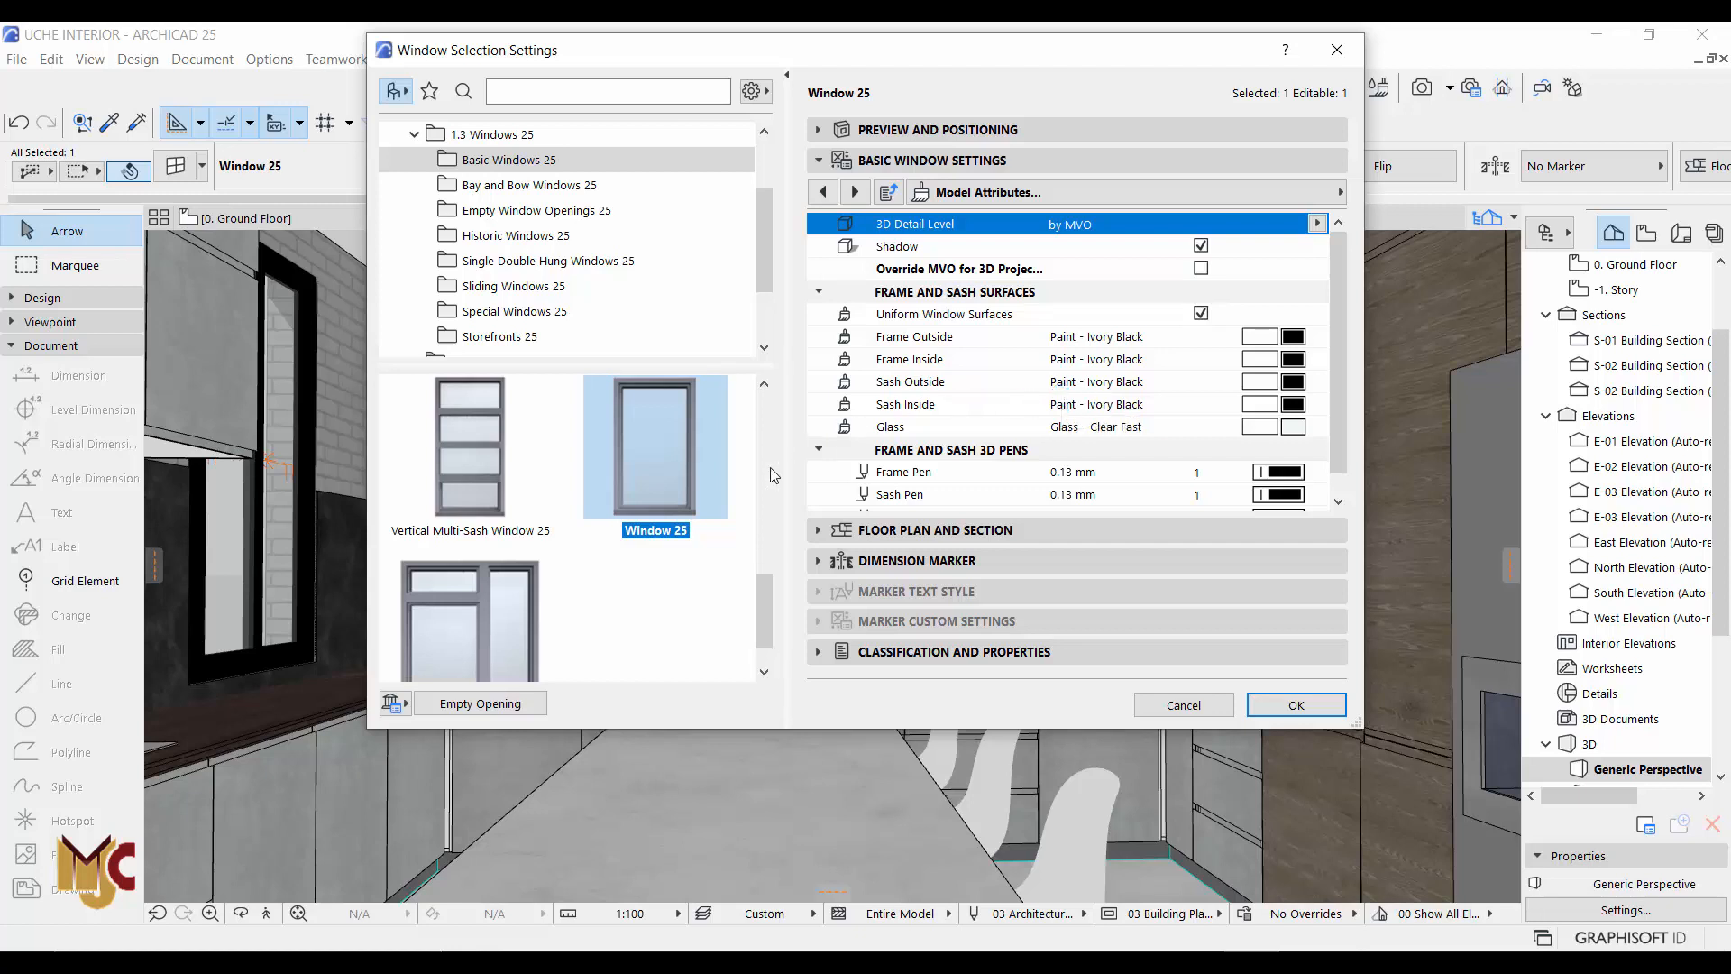
{"action": "scroll", "coordinate": [718, 530], "scroll_direction": "down", "scroll_amount": 1}
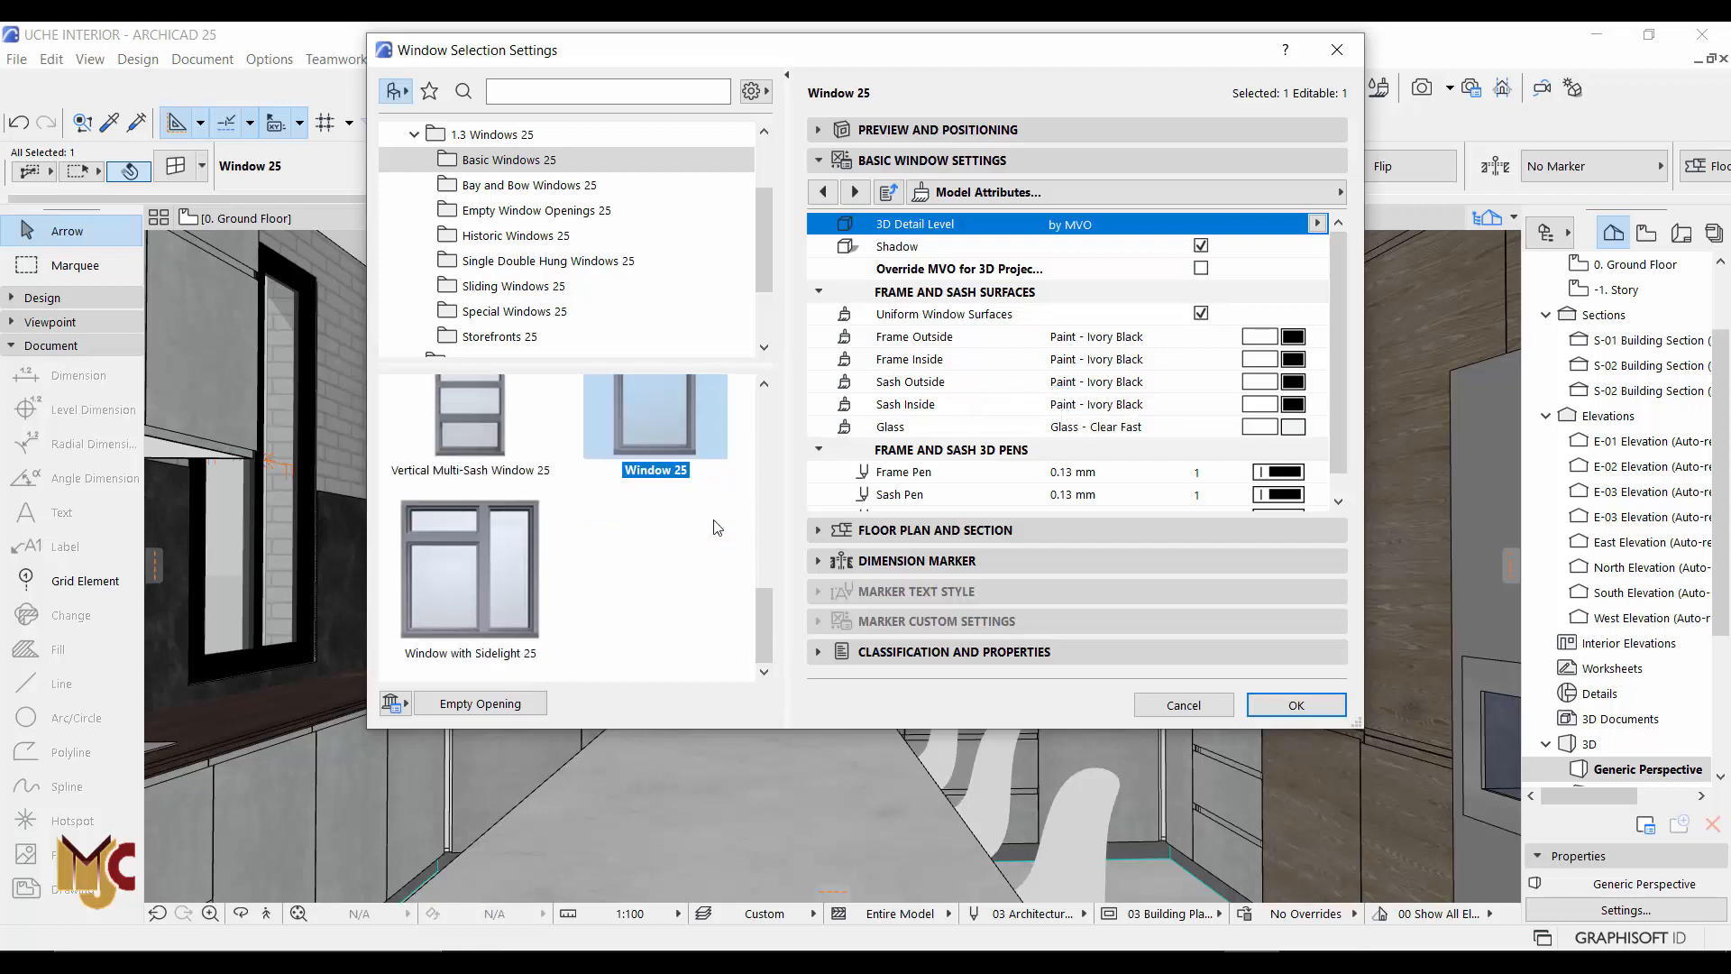
{"action": "left_click", "coordinate": [908, 132]}
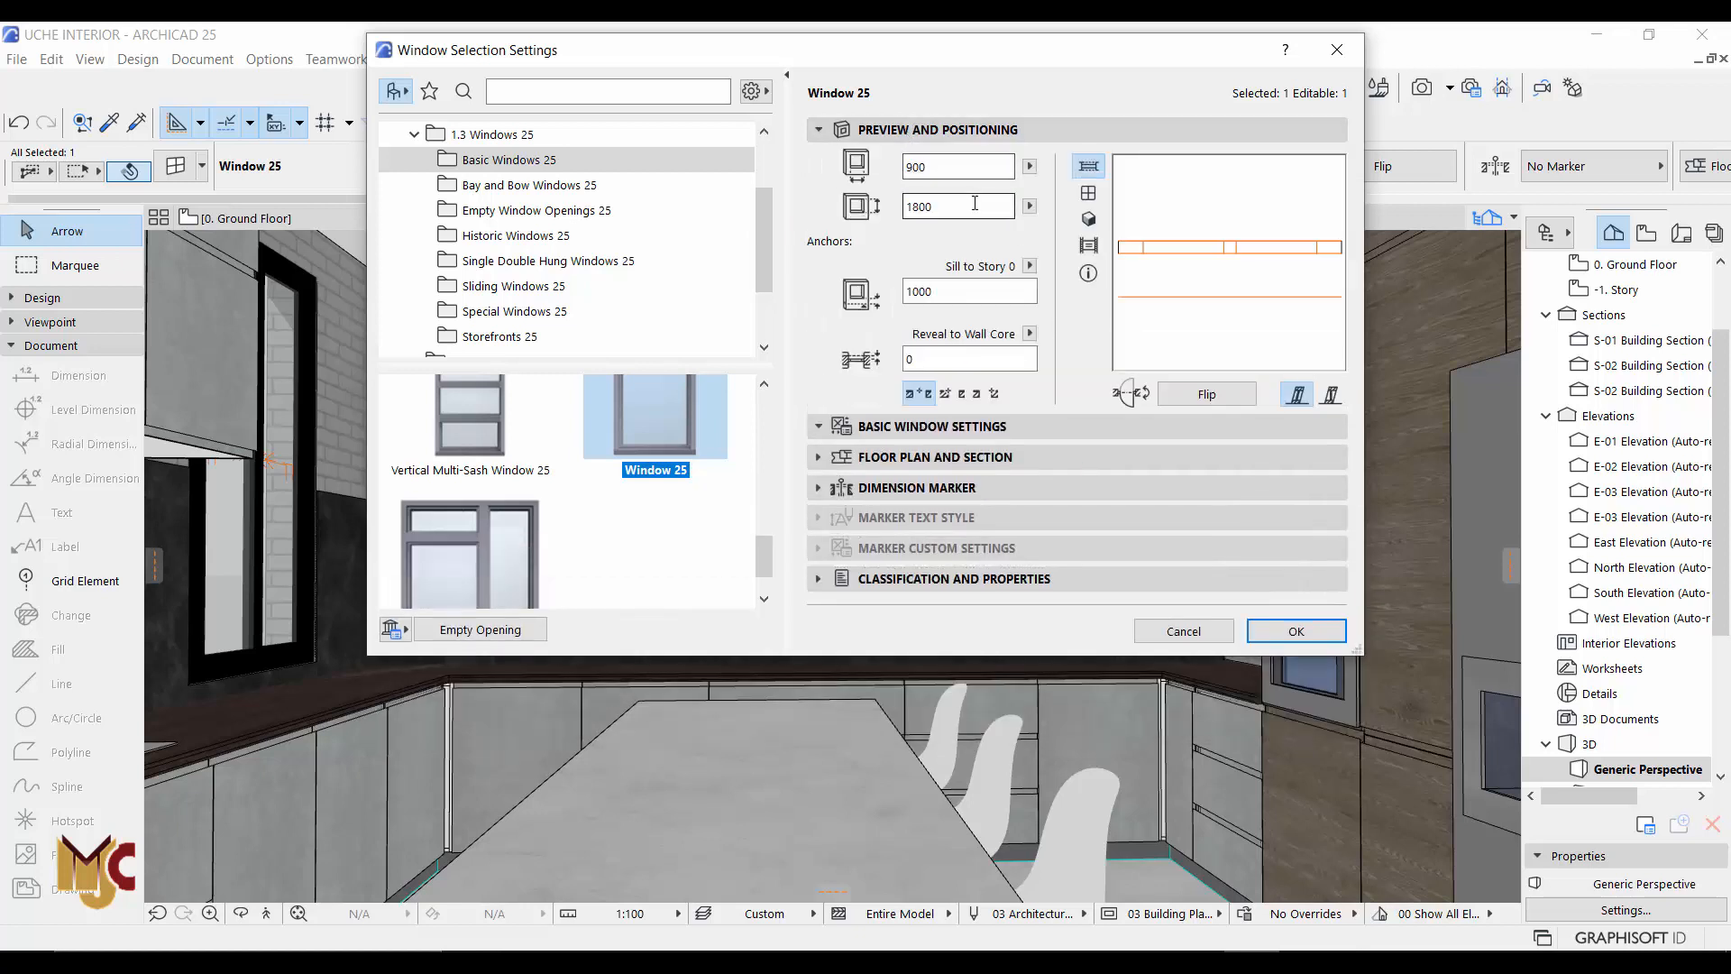
{"action": "double_click", "coordinate": [954, 206]}
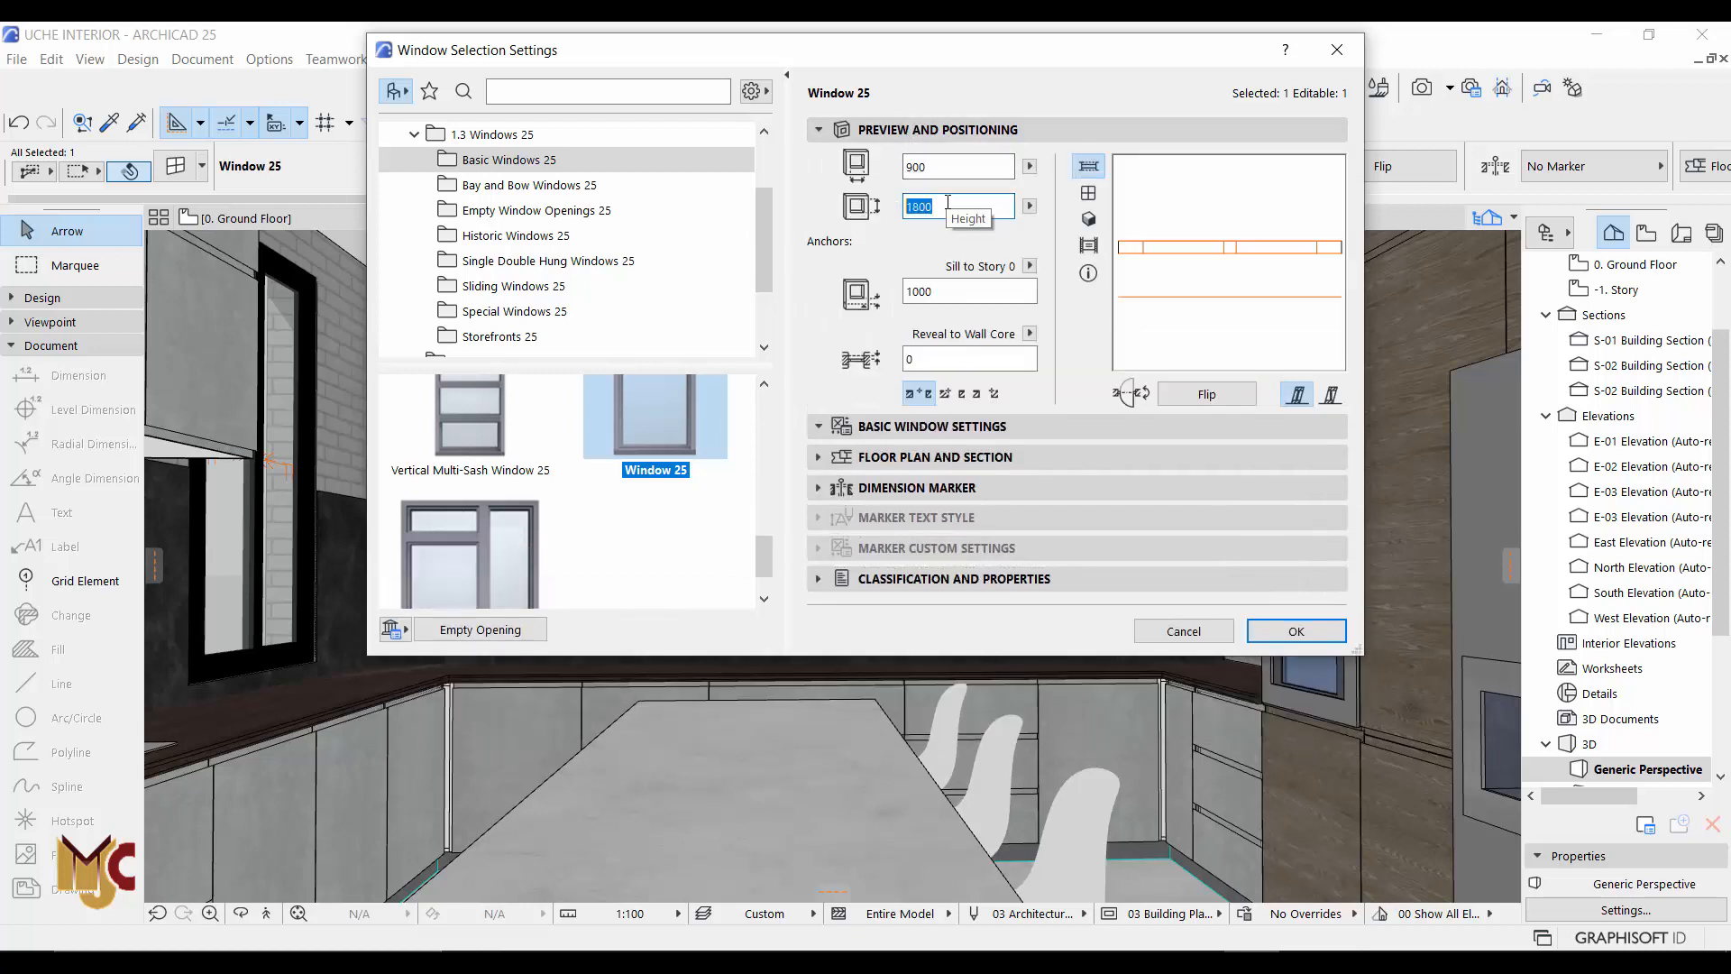
{"action": "type", "text": "1200"}
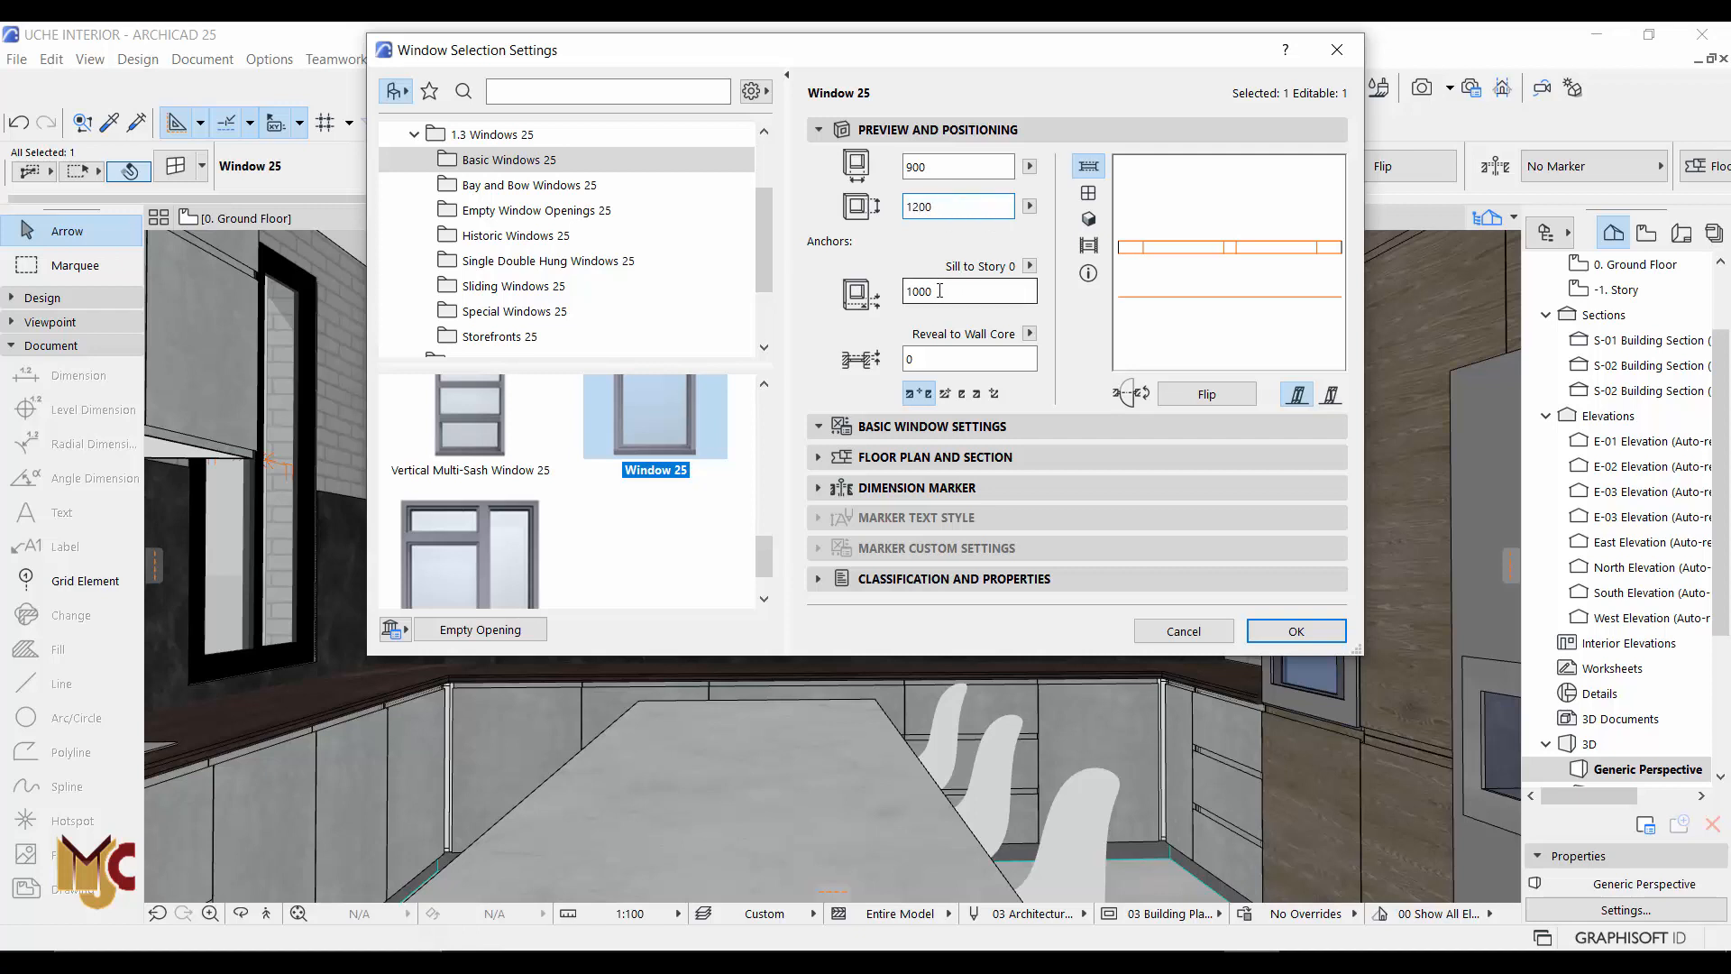
{"action": "double_click", "coordinate": [937, 290]}
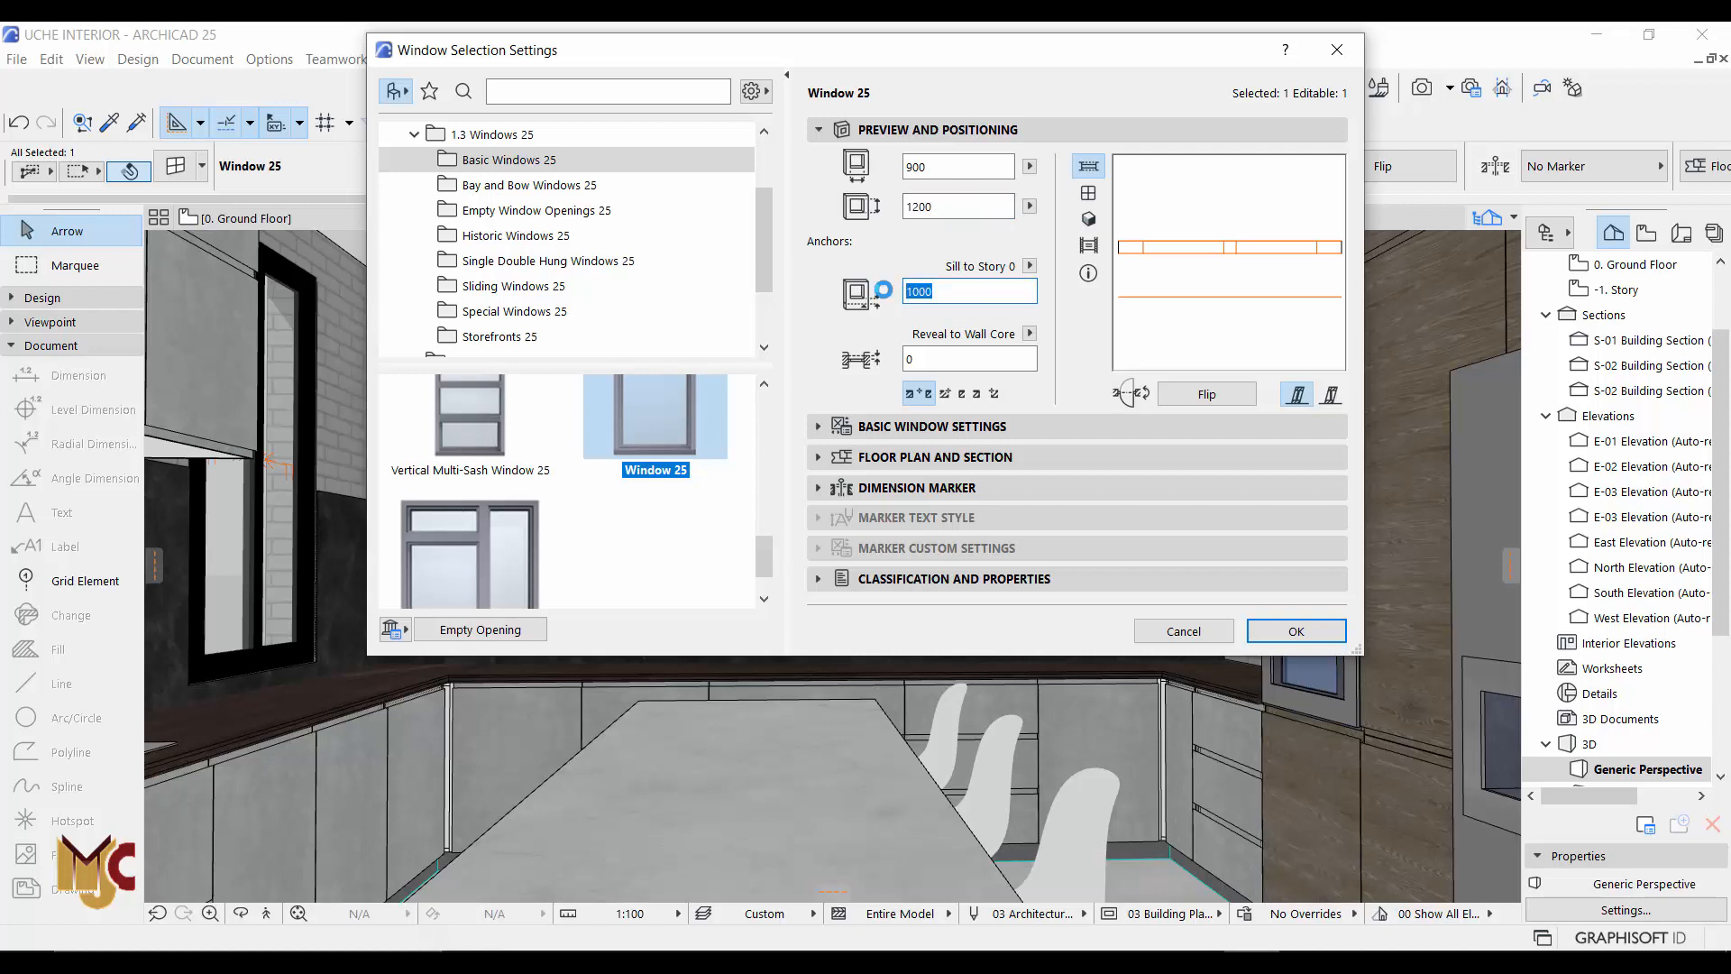
{"action": "type", "text": "1600"}
{"action": "left_click", "coordinate": [1302, 631]}
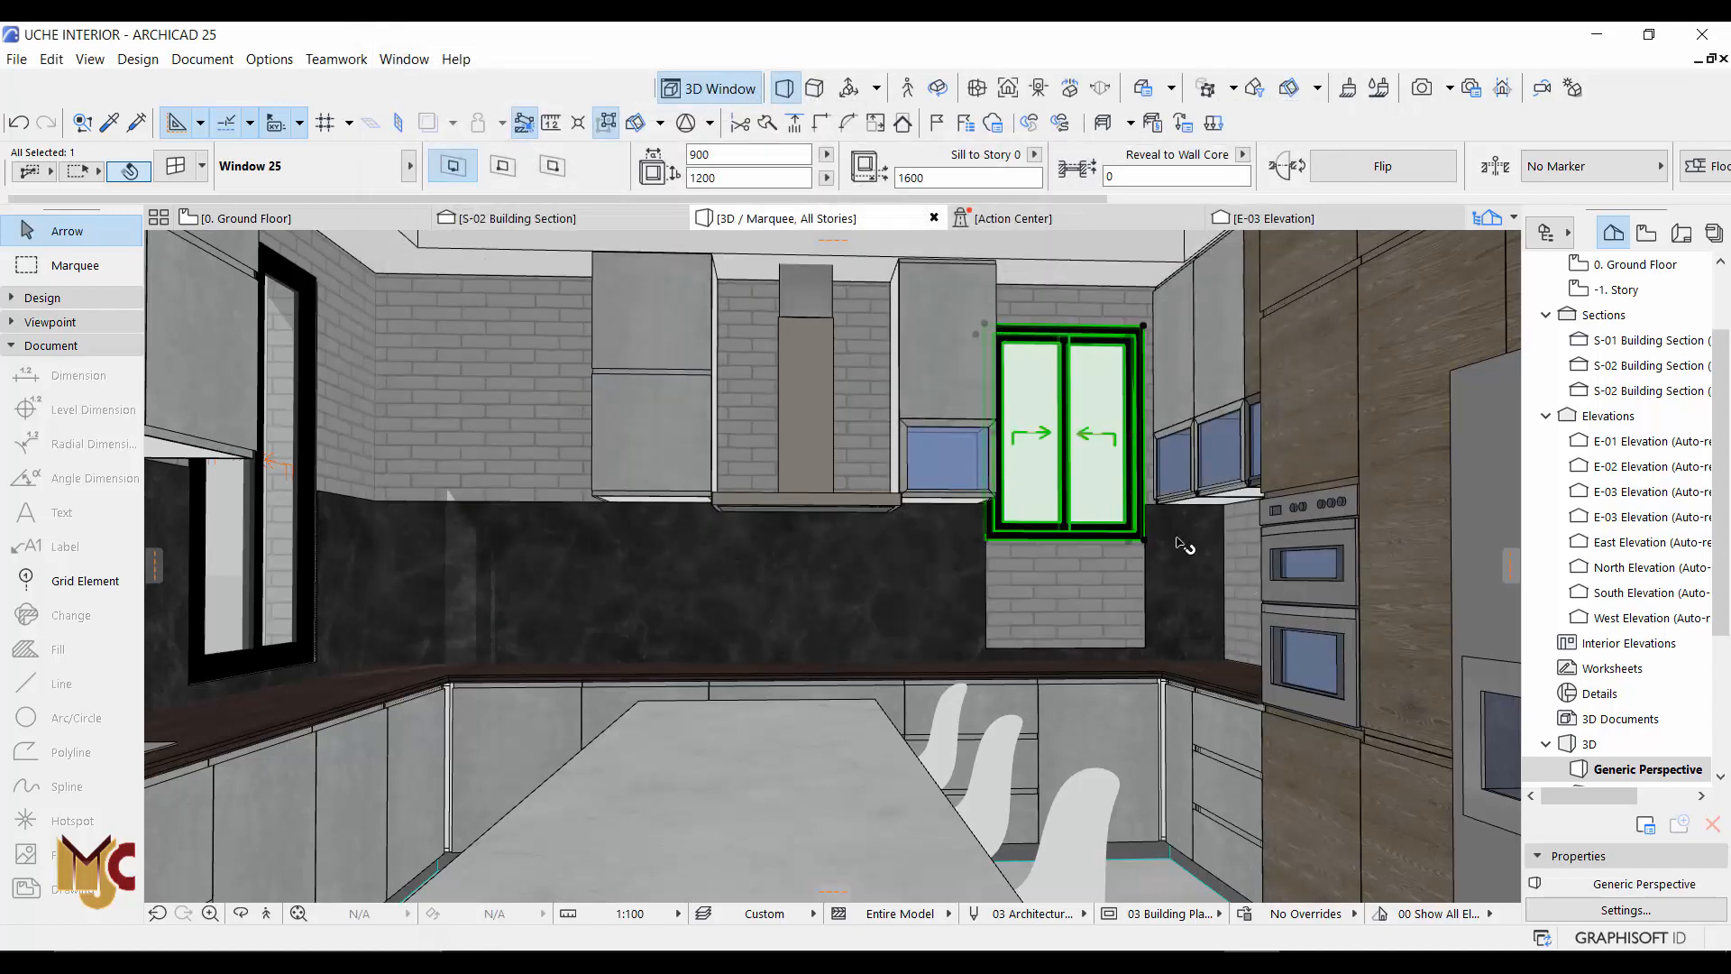
{"action": "key", "text": "Escape"}
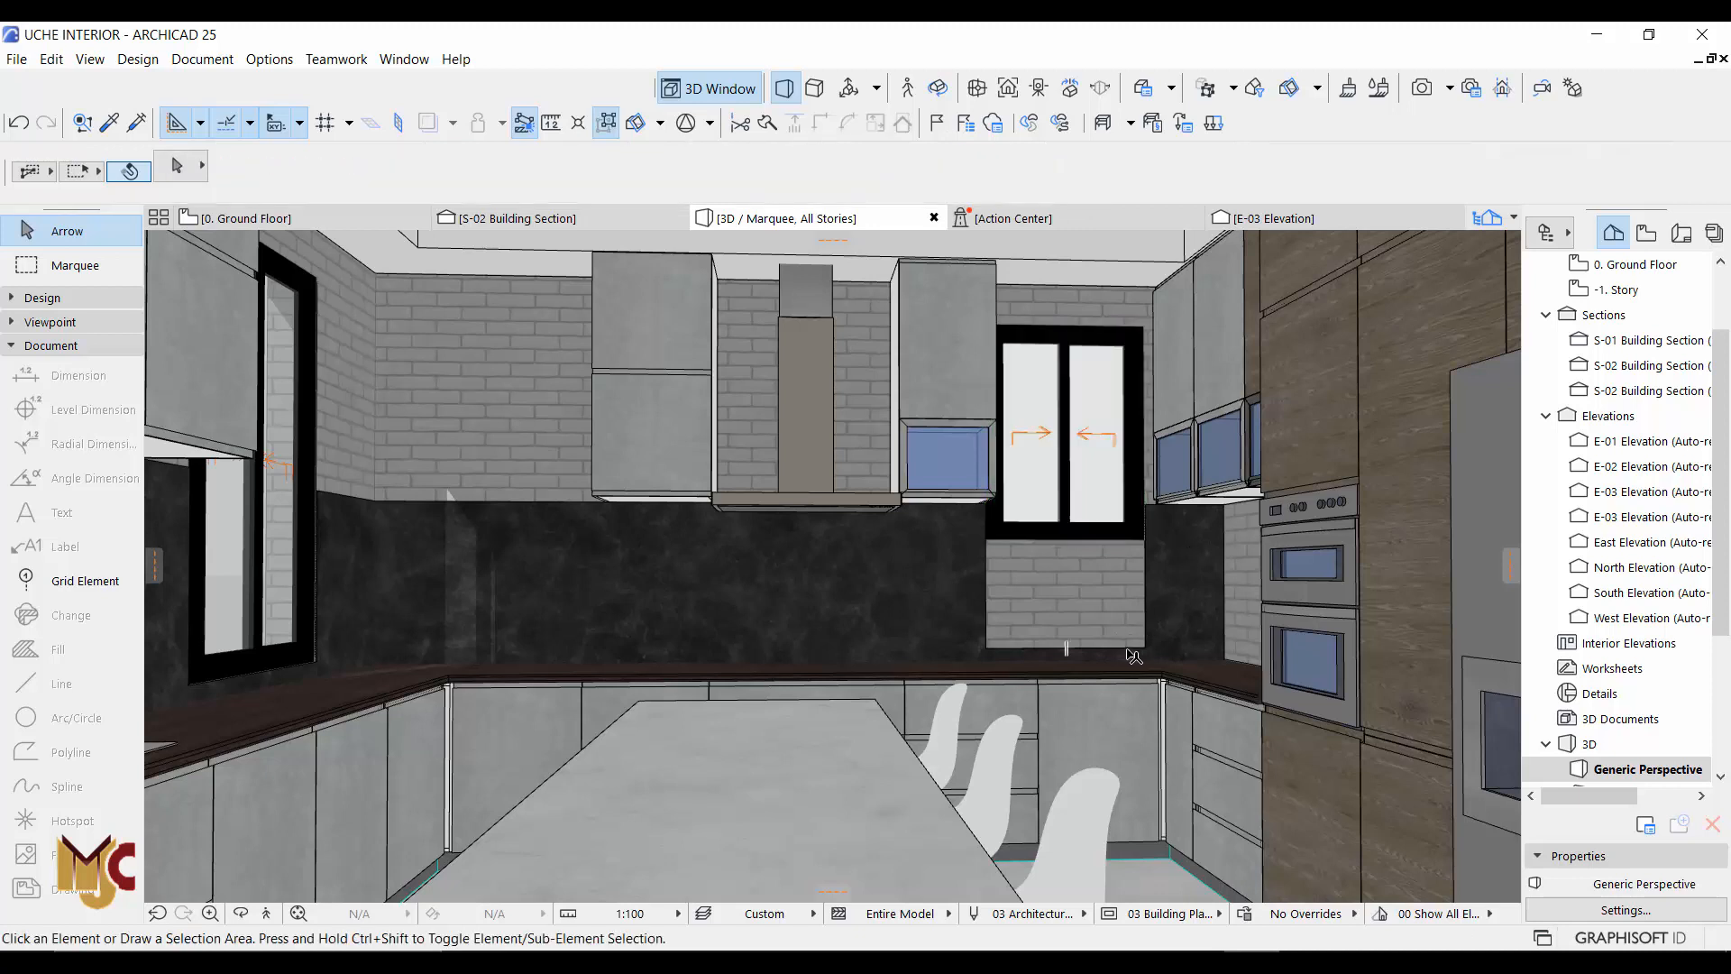
Extend the splashback slab below the back-wall window up to the window's underside, giving it a thickness of 700 and a top elevation of 1600
{"action": "left_click", "coordinate": [1136, 654]}
{"action": "left_click", "coordinate": [1143, 649]}
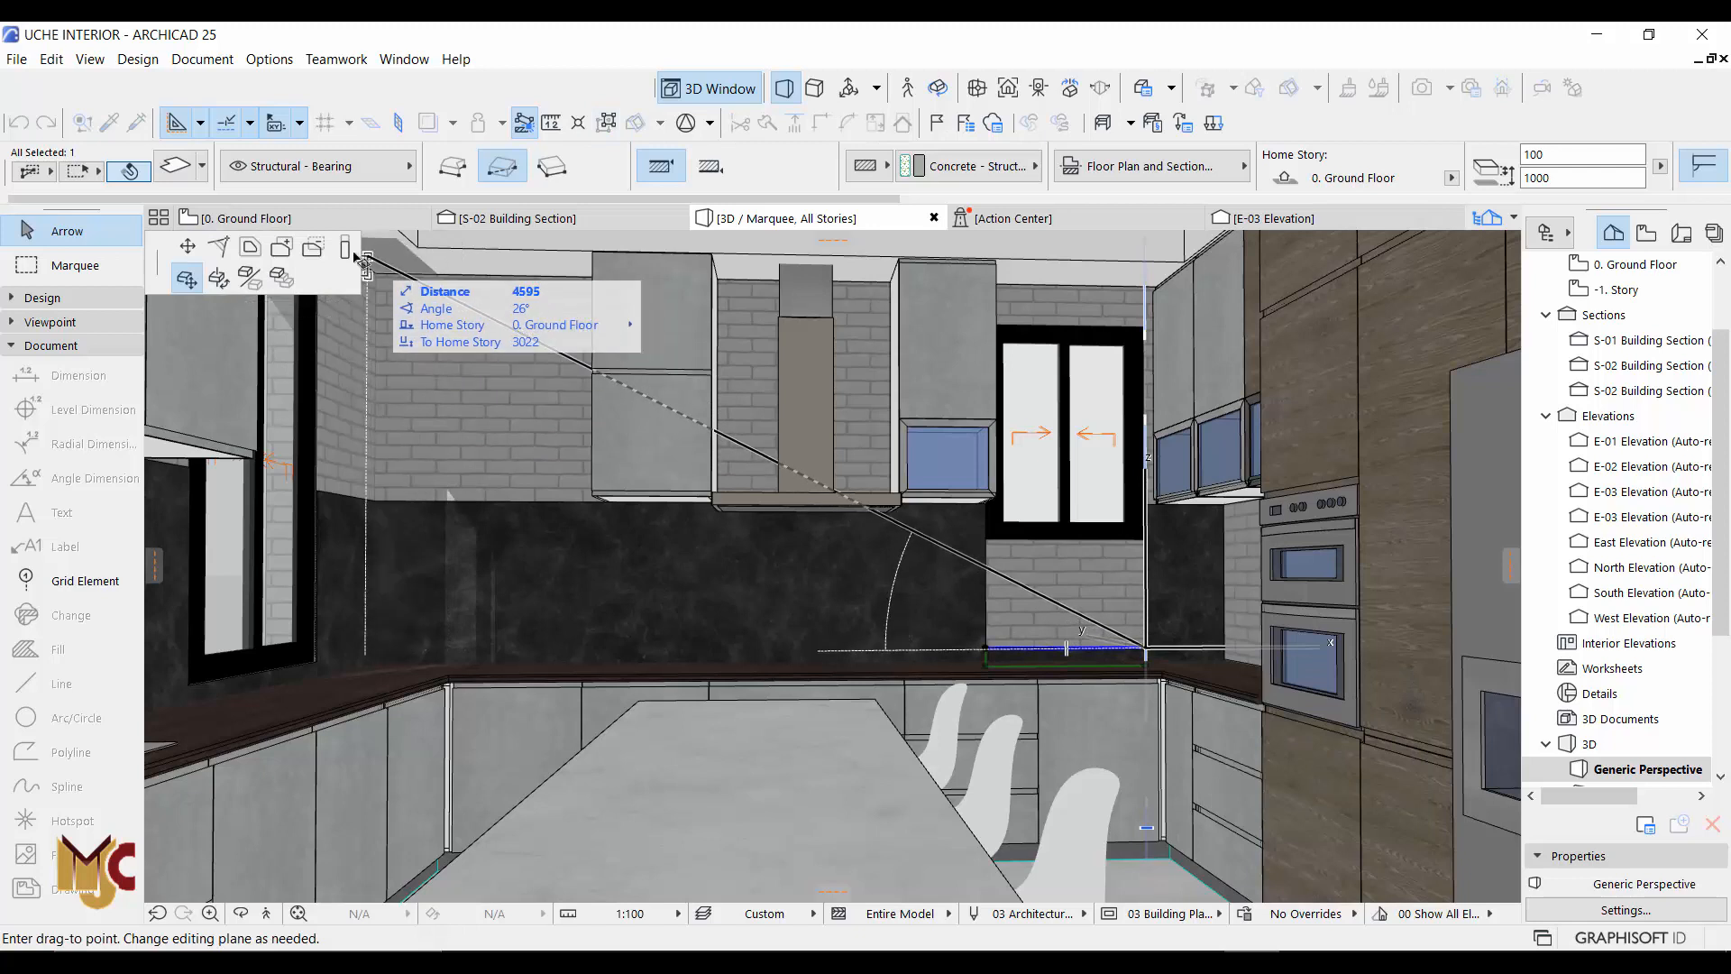
{"action": "left_click", "coordinate": [346, 248]}
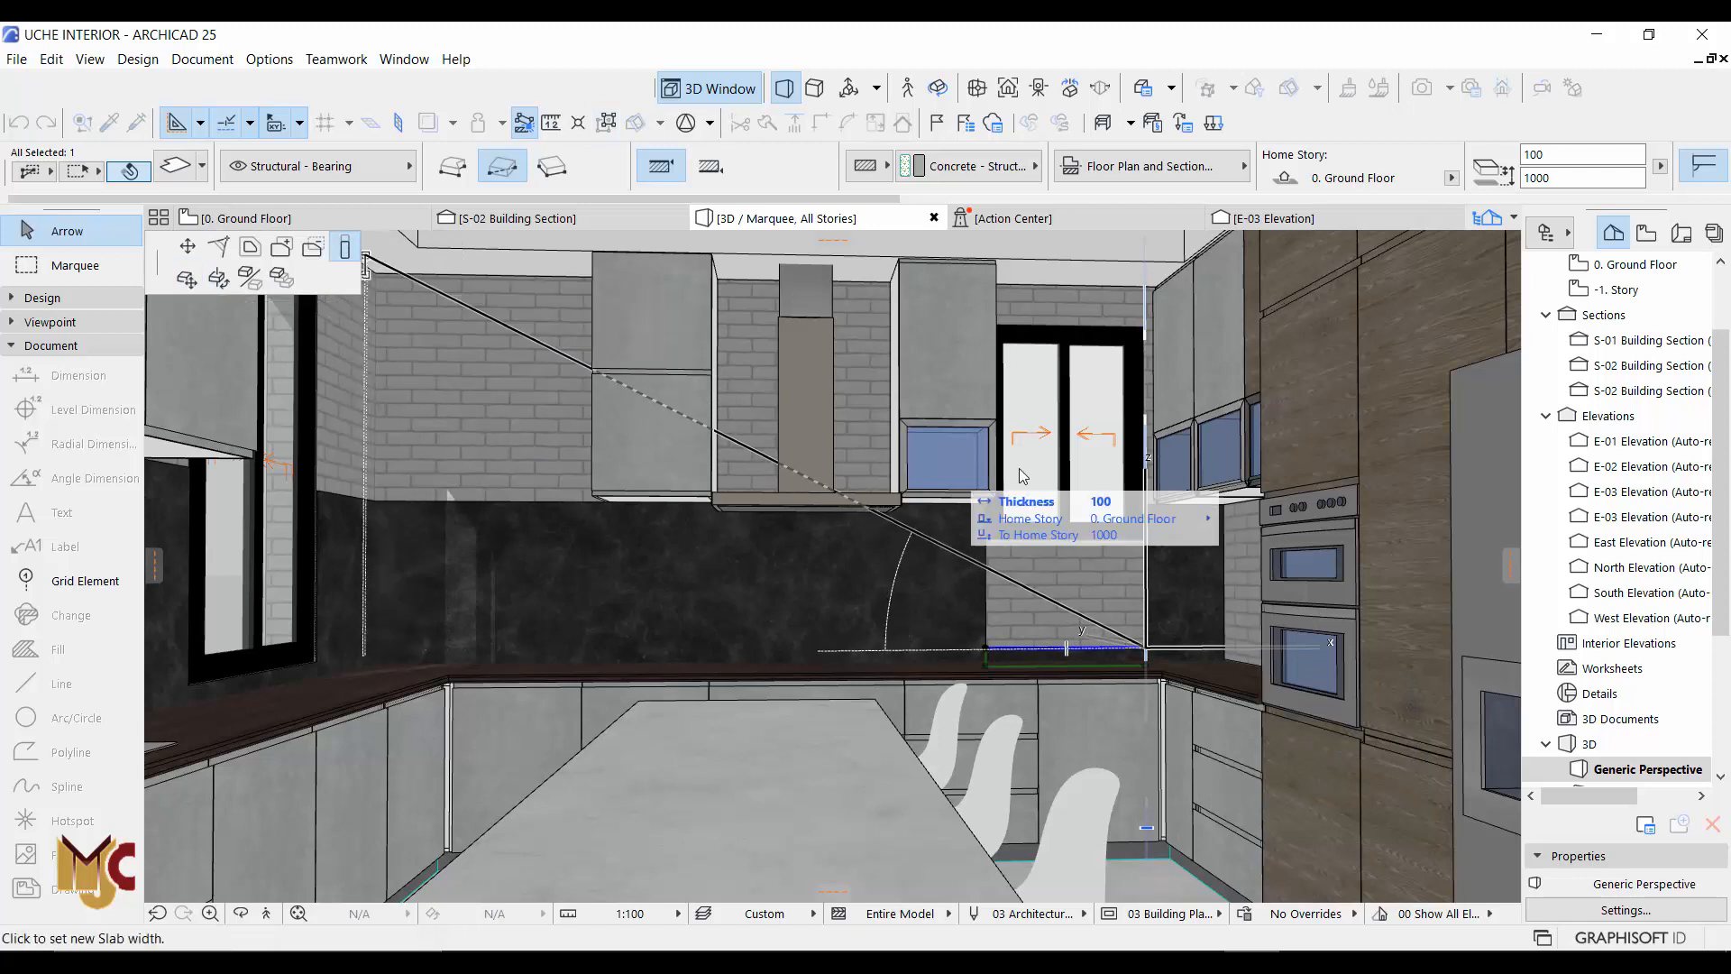
{"action": "left_click", "coordinate": [1151, 541]}
{"action": "key", "text": "Escape"}
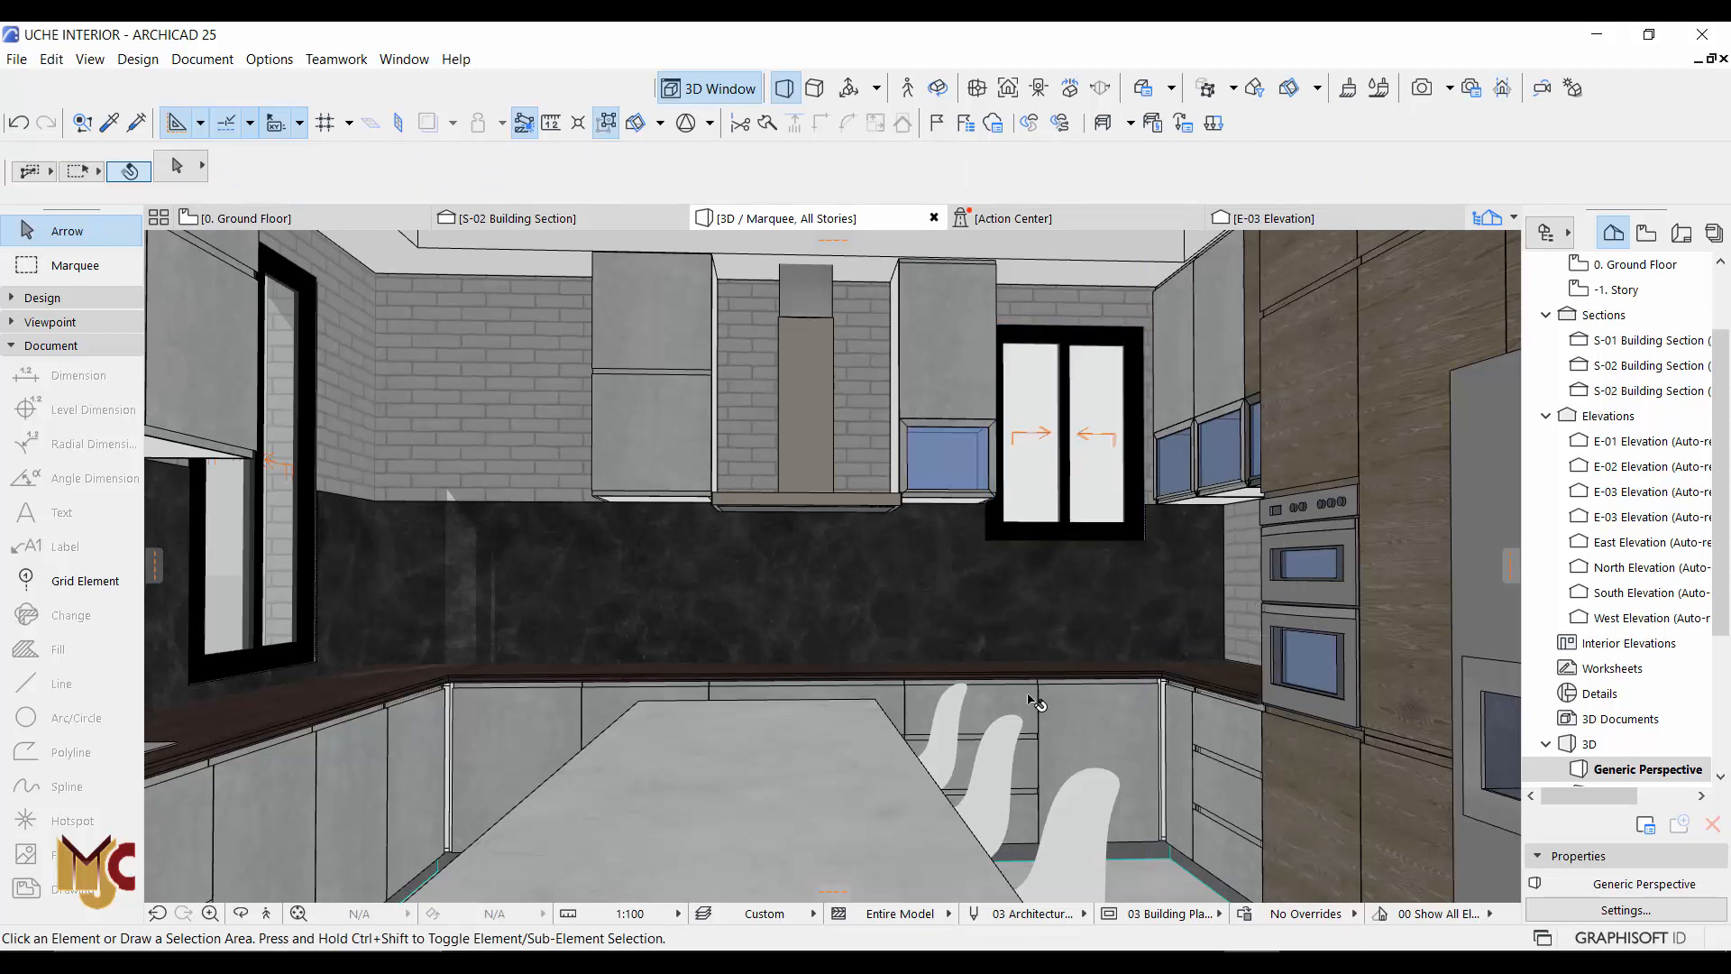
Isolate the back wall, its window and the splashback slab below the window in the 3D view
{"action": "left_click", "coordinate": [1089, 606]}
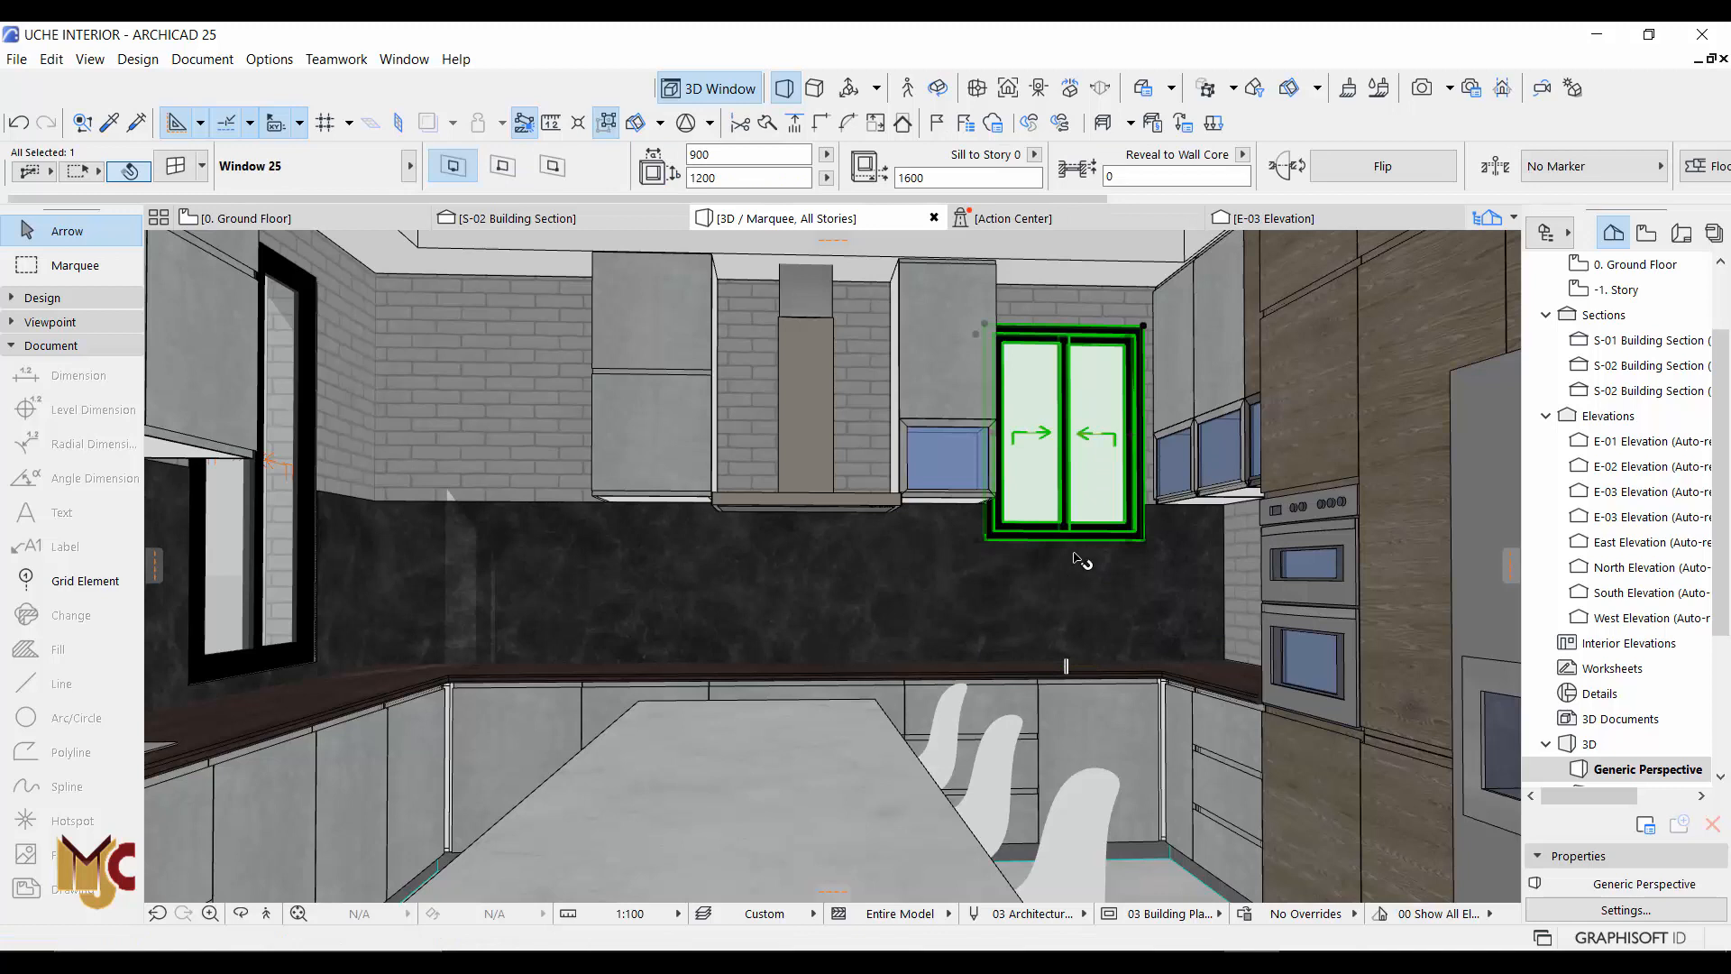
{"action": "left_click", "coordinate": [1091, 308]}
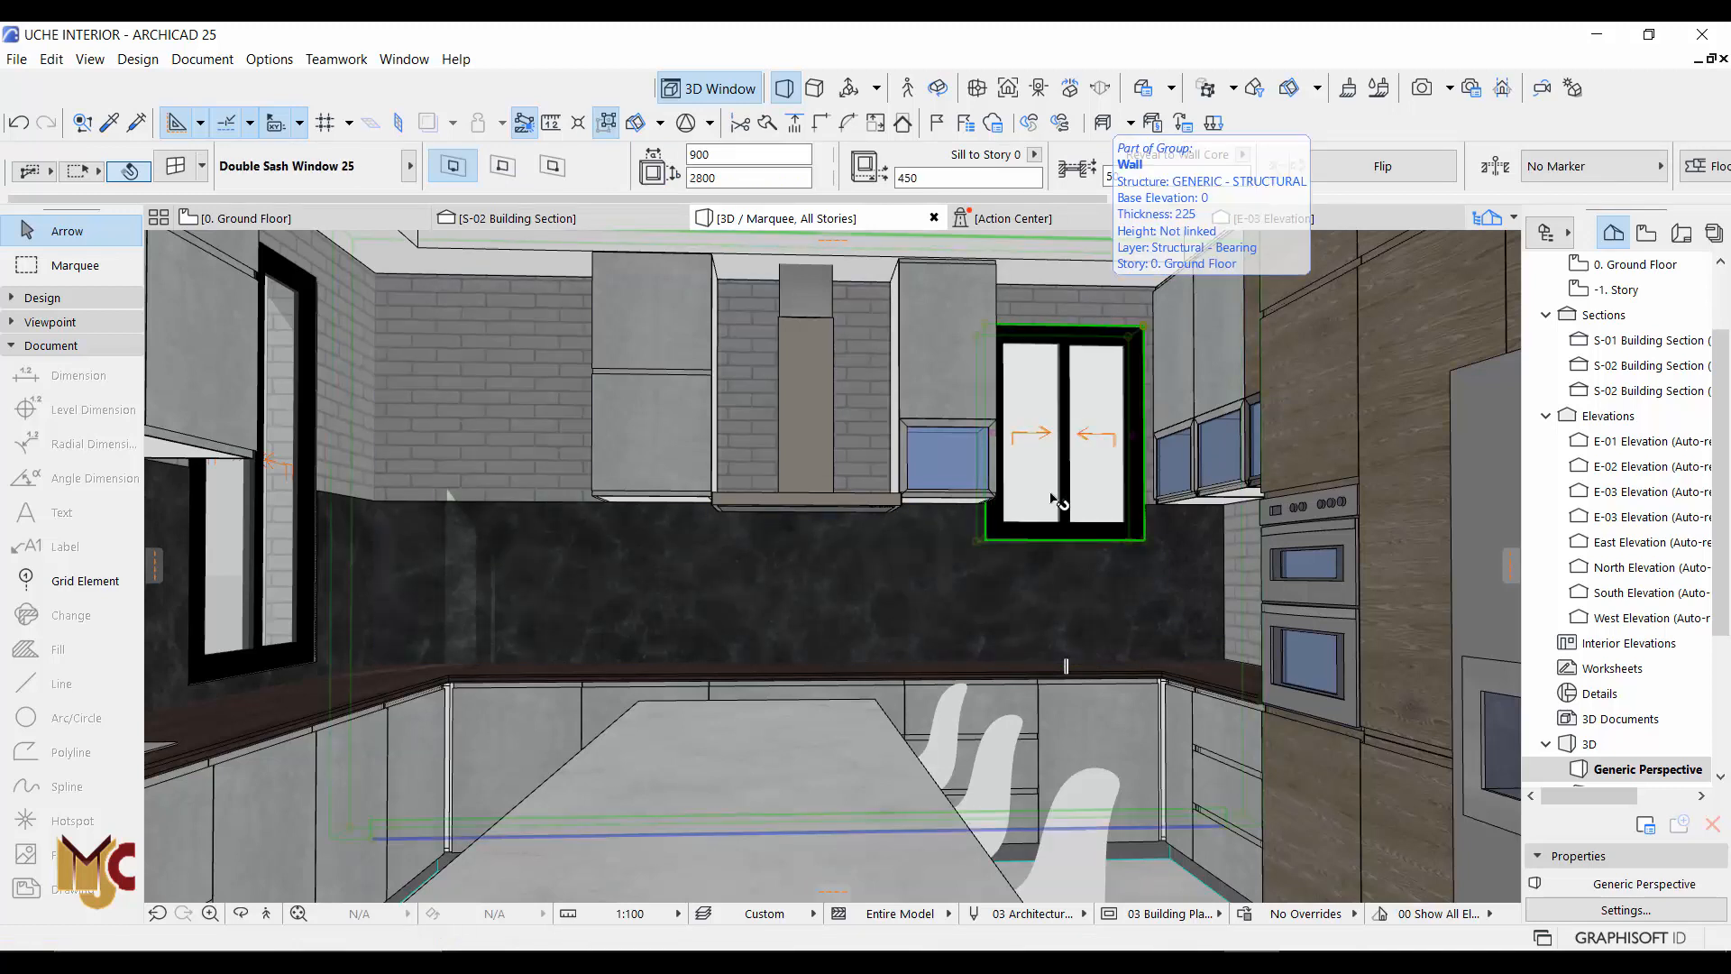
{"action": "left_click", "coordinate": [1070, 311]}
{"action": "key", "text": "Escape"}
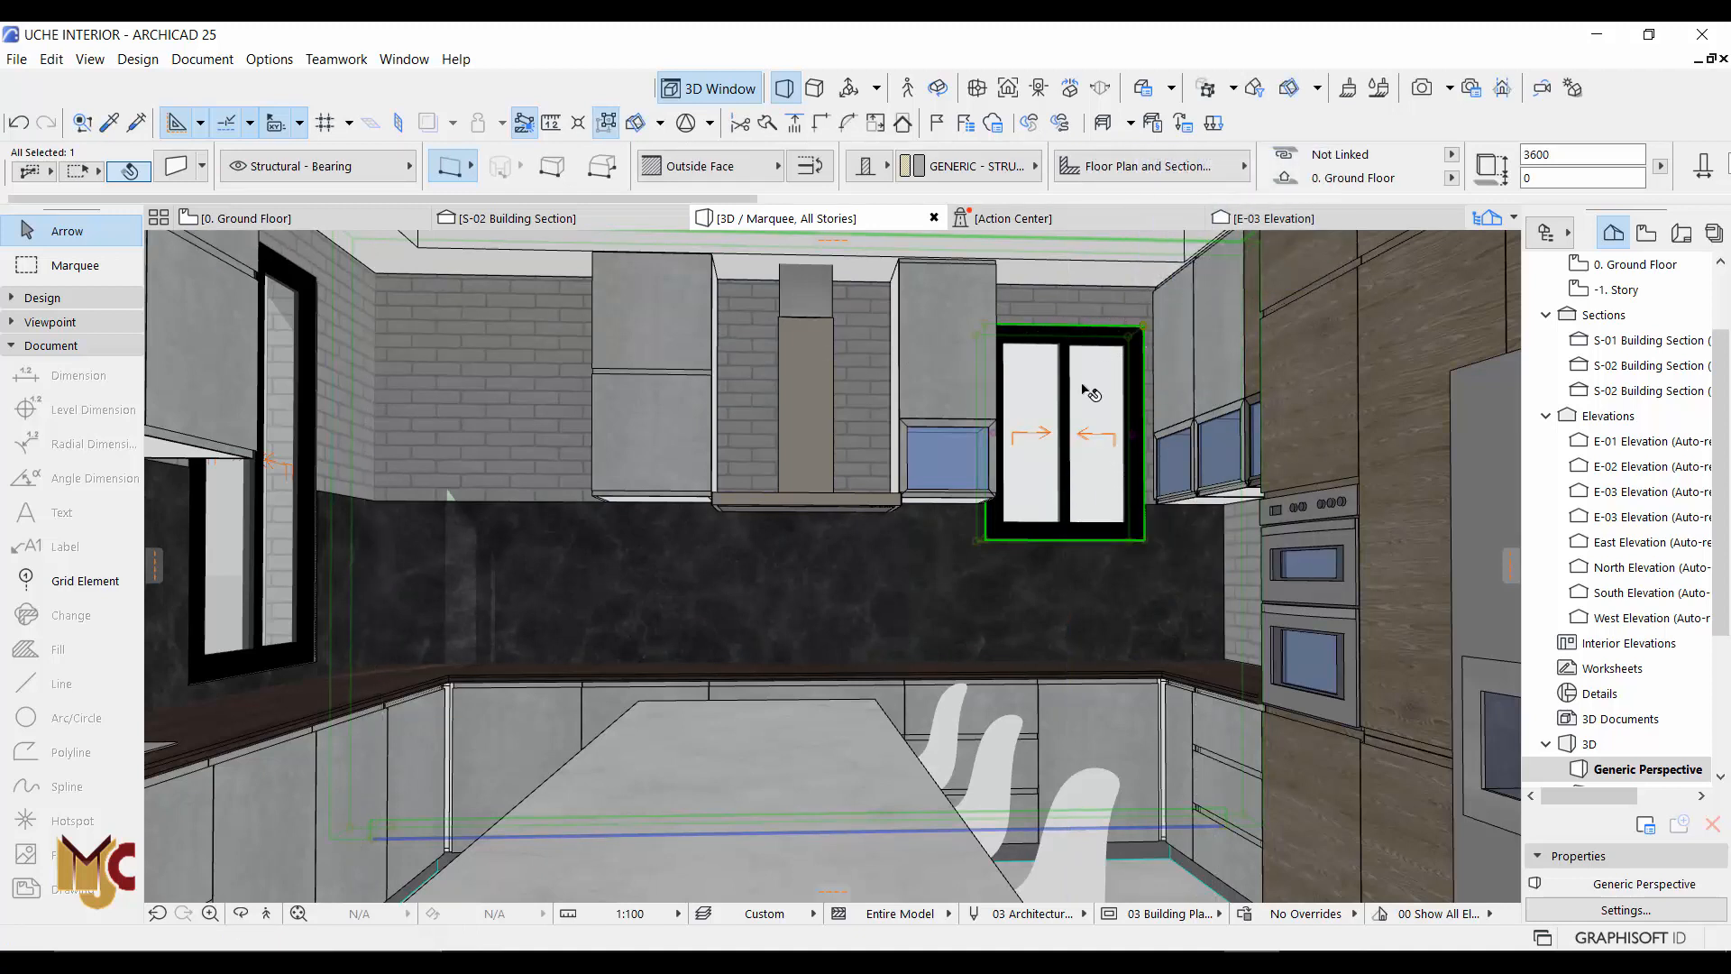
{"action": "left_click", "coordinate": [1088, 607]}
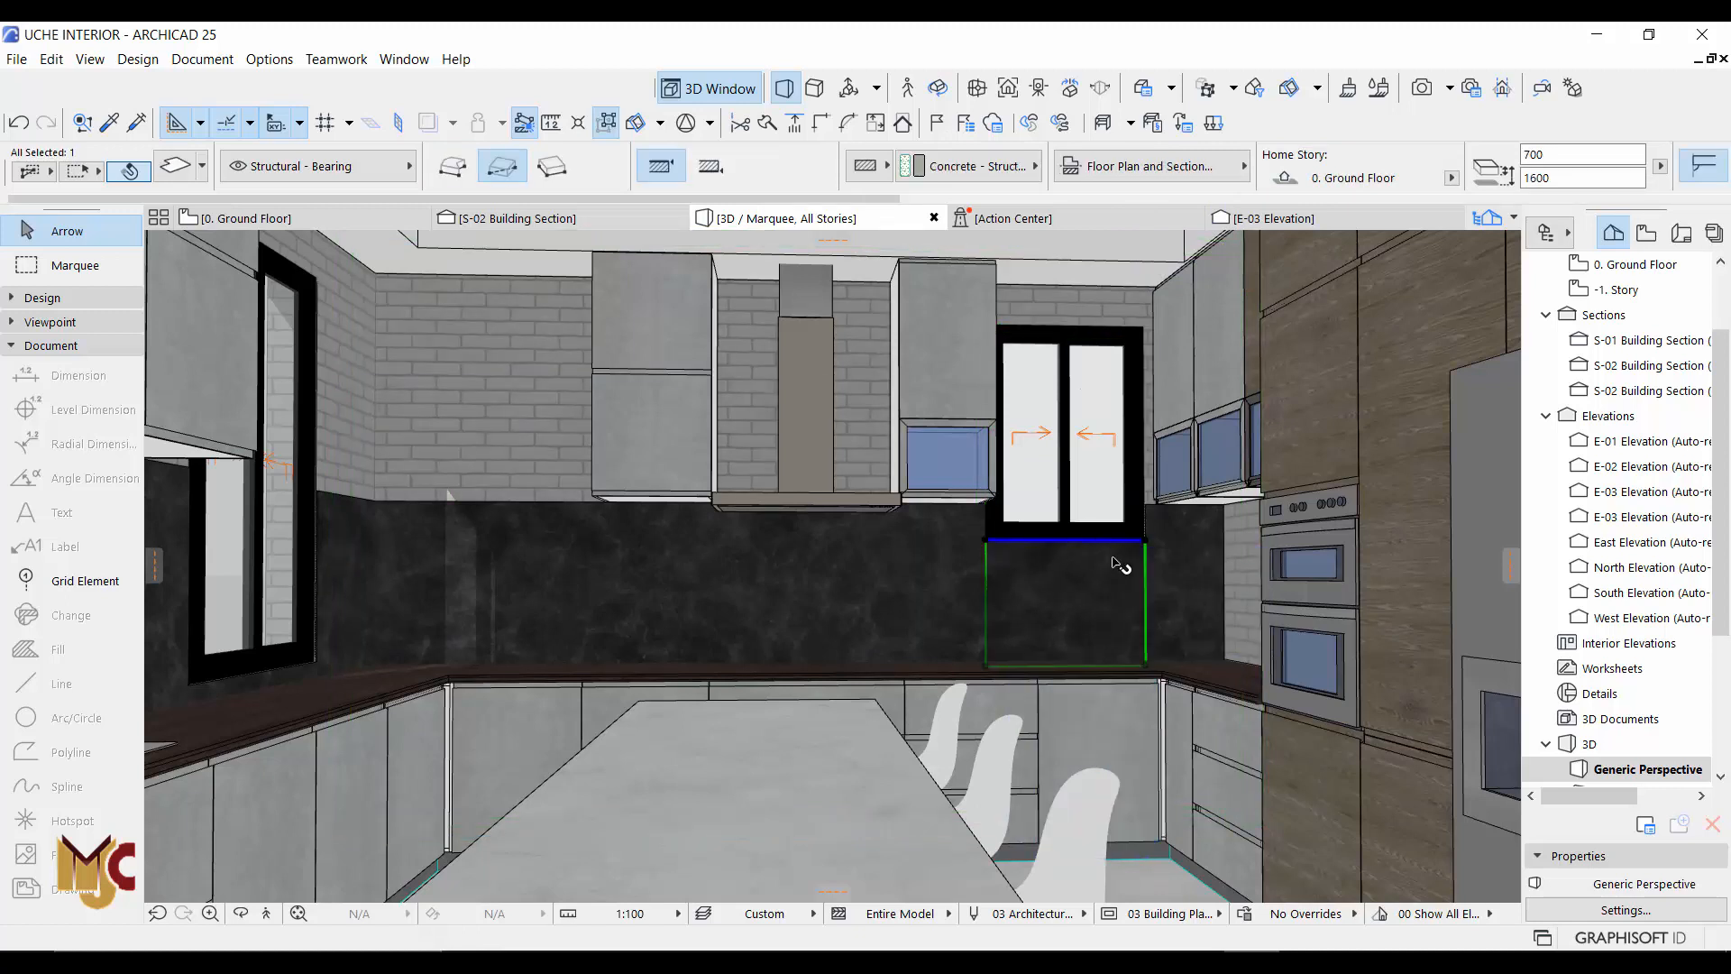
{"action": "left_click", "coordinate": [1092, 353], "text": "shift"}
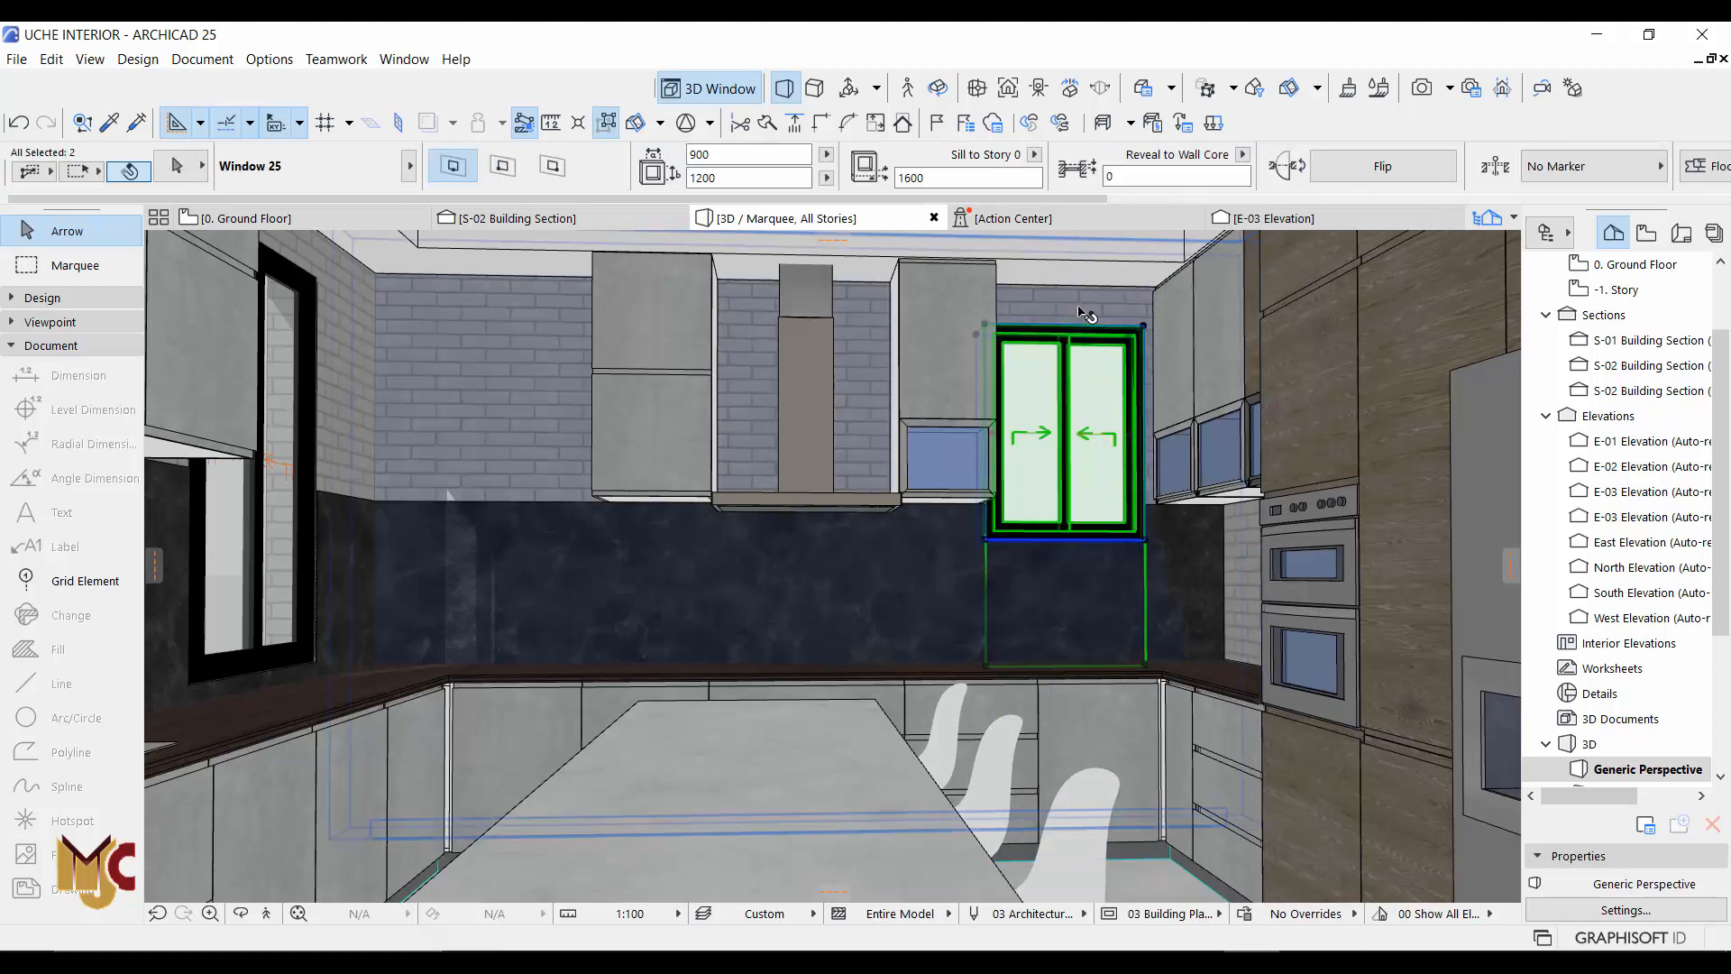
{"action": "left_click", "coordinate": [1103, 395], "text": "shift"}
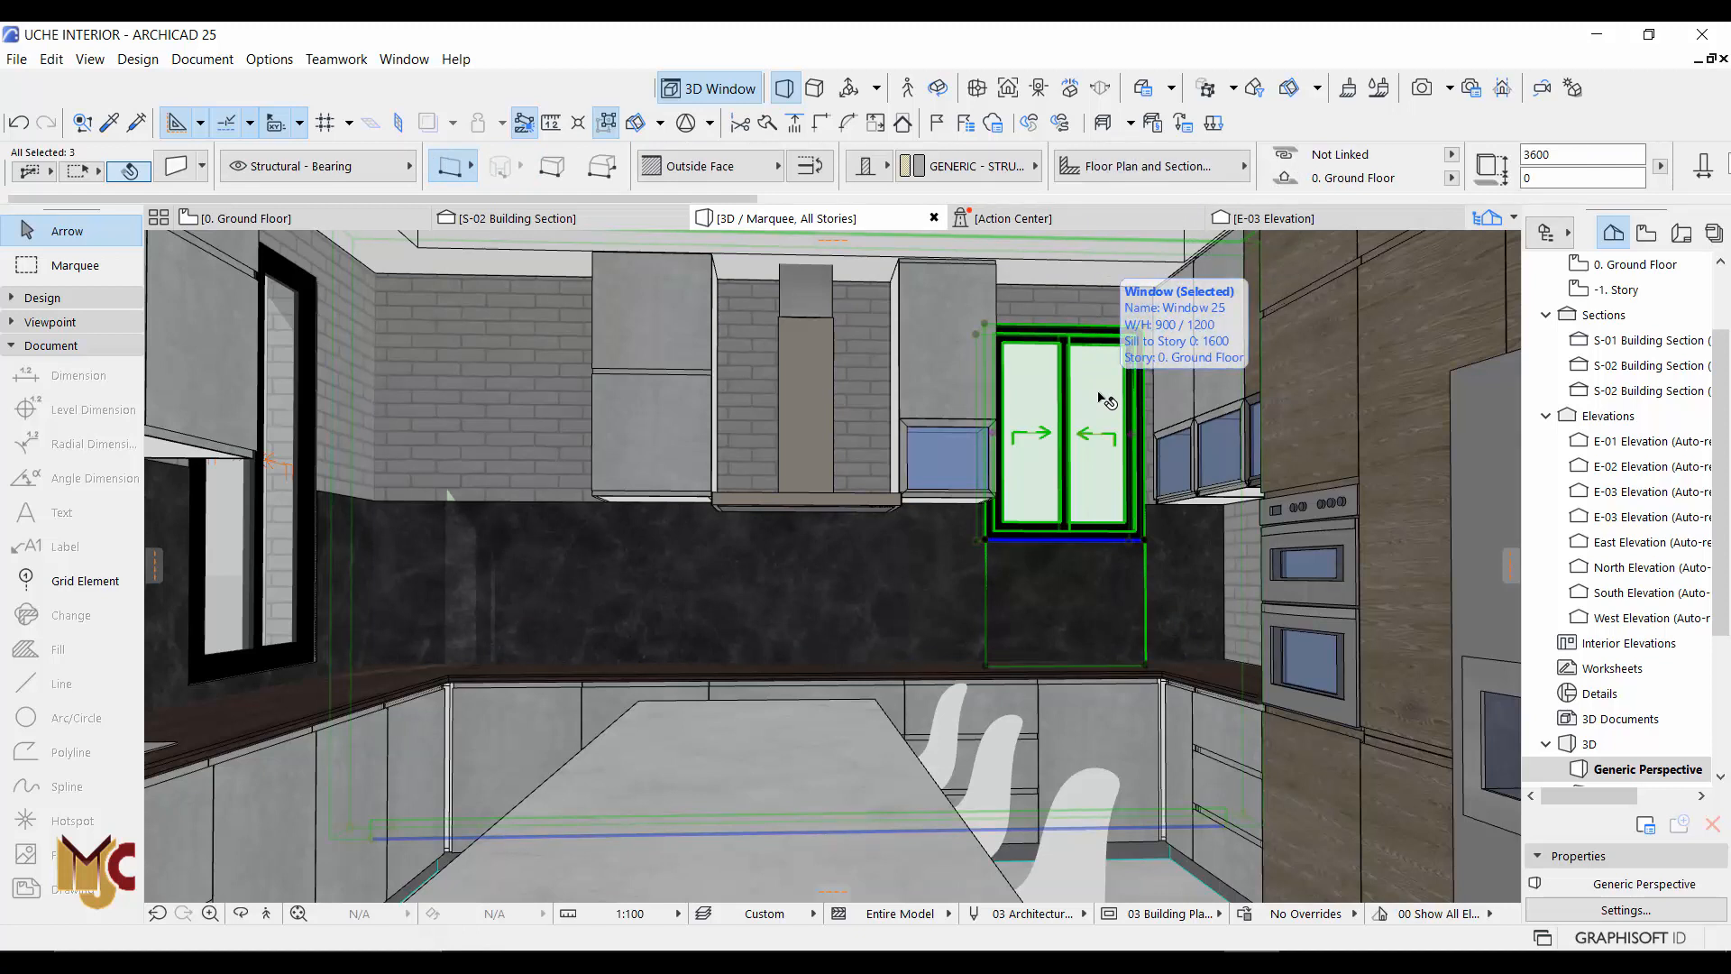
{"action": "key", "text": "F5"}
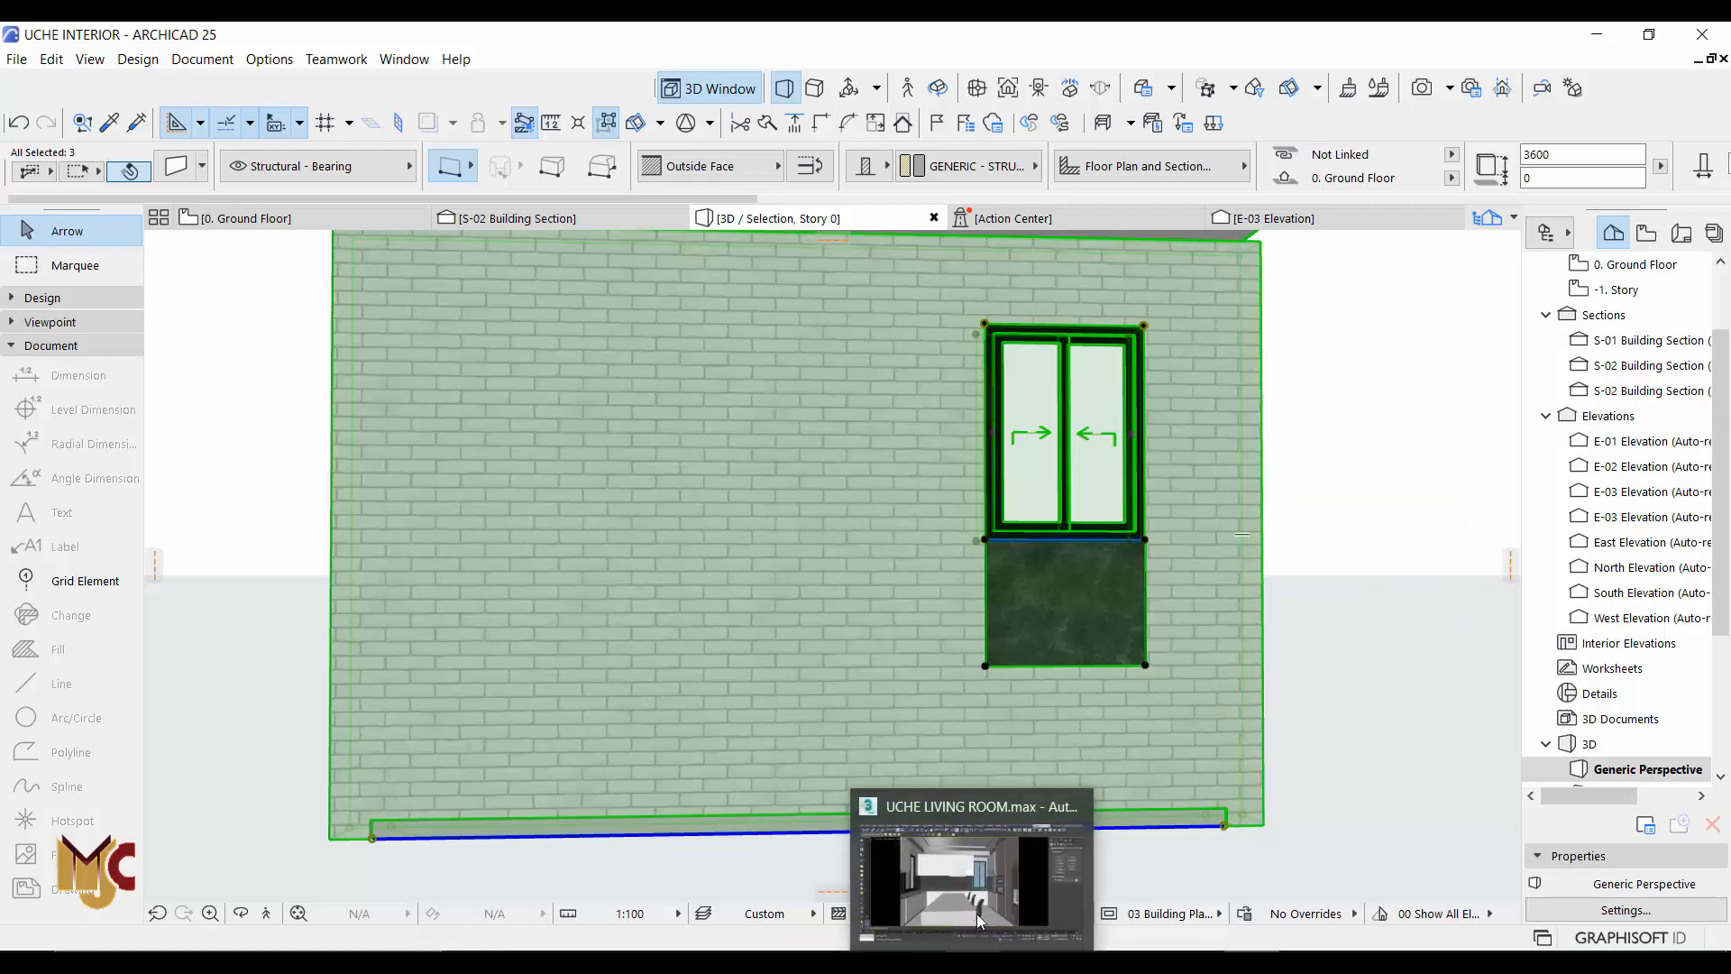
Switch to 3ds Max and delete the old back wall, its window and the low slab strip below the window
{"action": "left_click", "coordinate": [980, 910]}
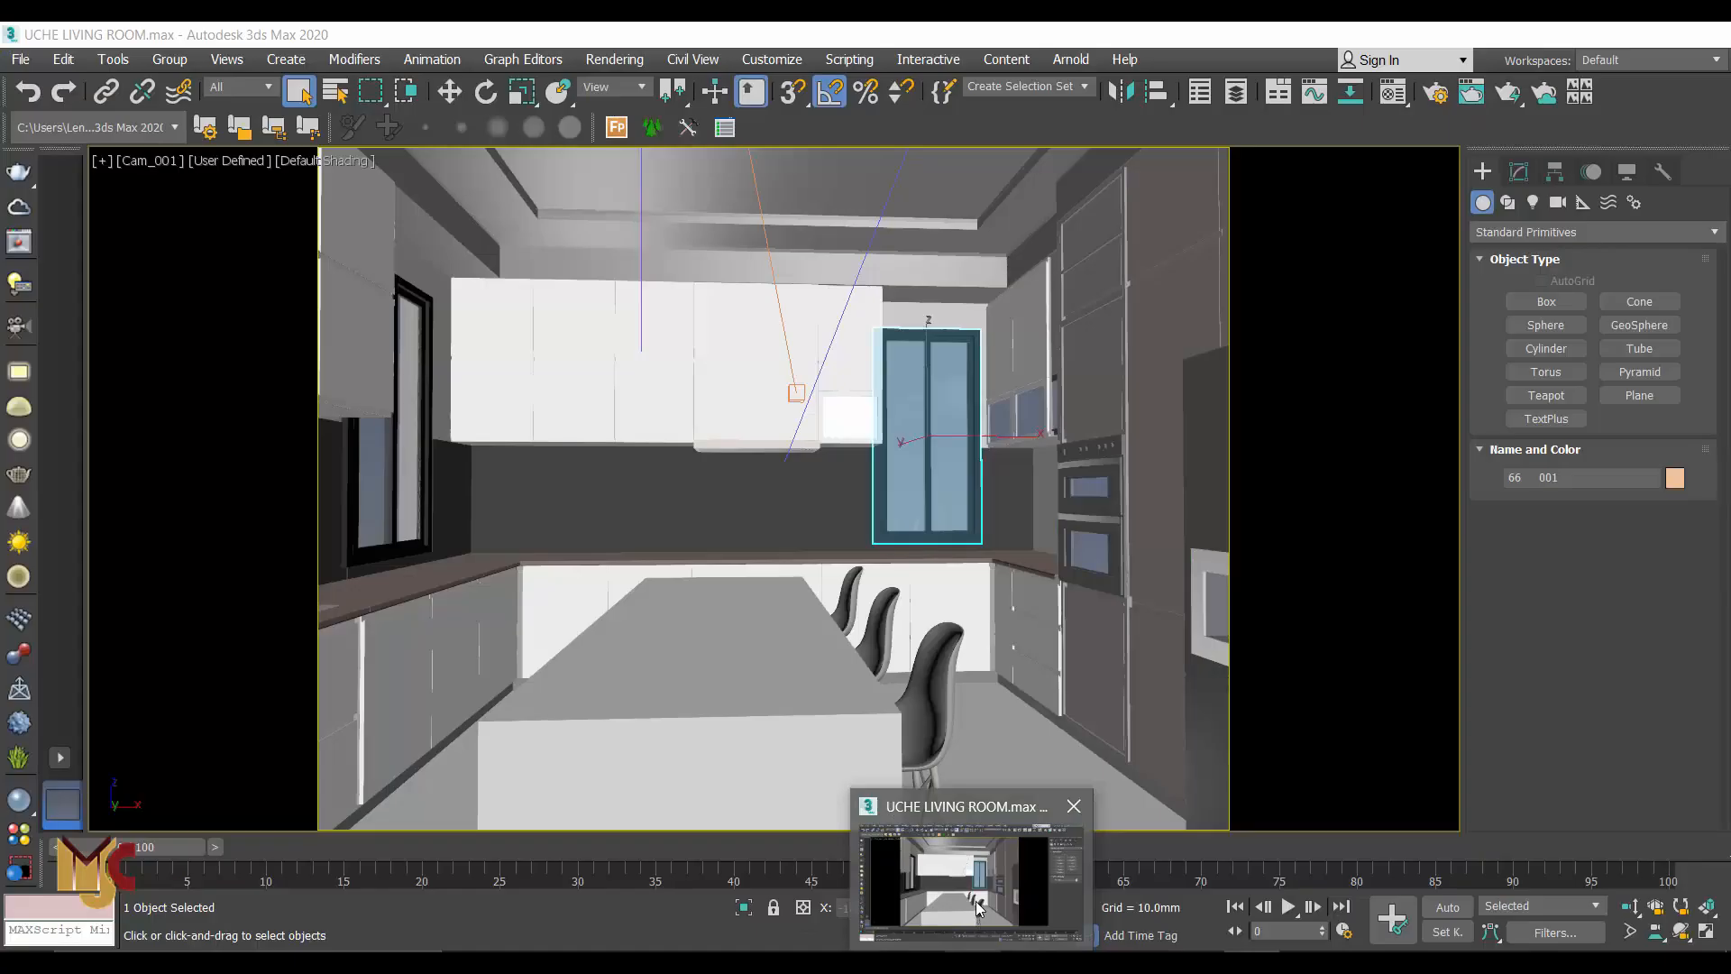
{"action": "left_click", "coordinate": [942, 317]}
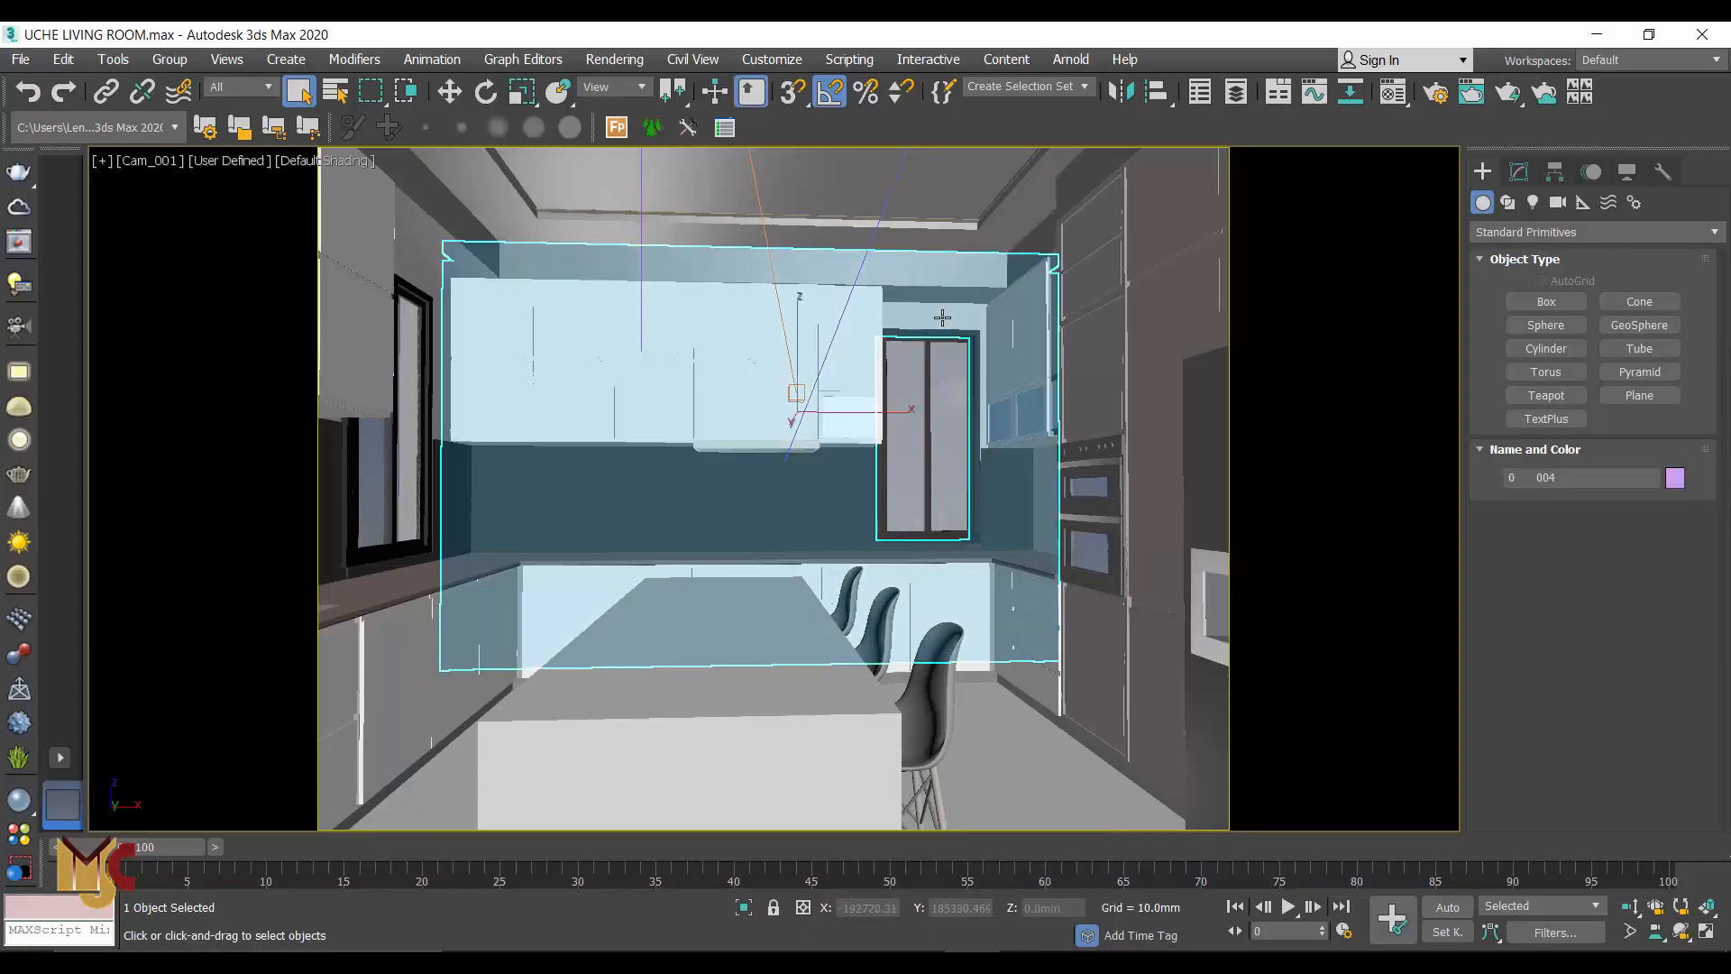
{"action": "key", "text": "Delete"}
{"action": "left_click", "coordinate": [942, 318]}
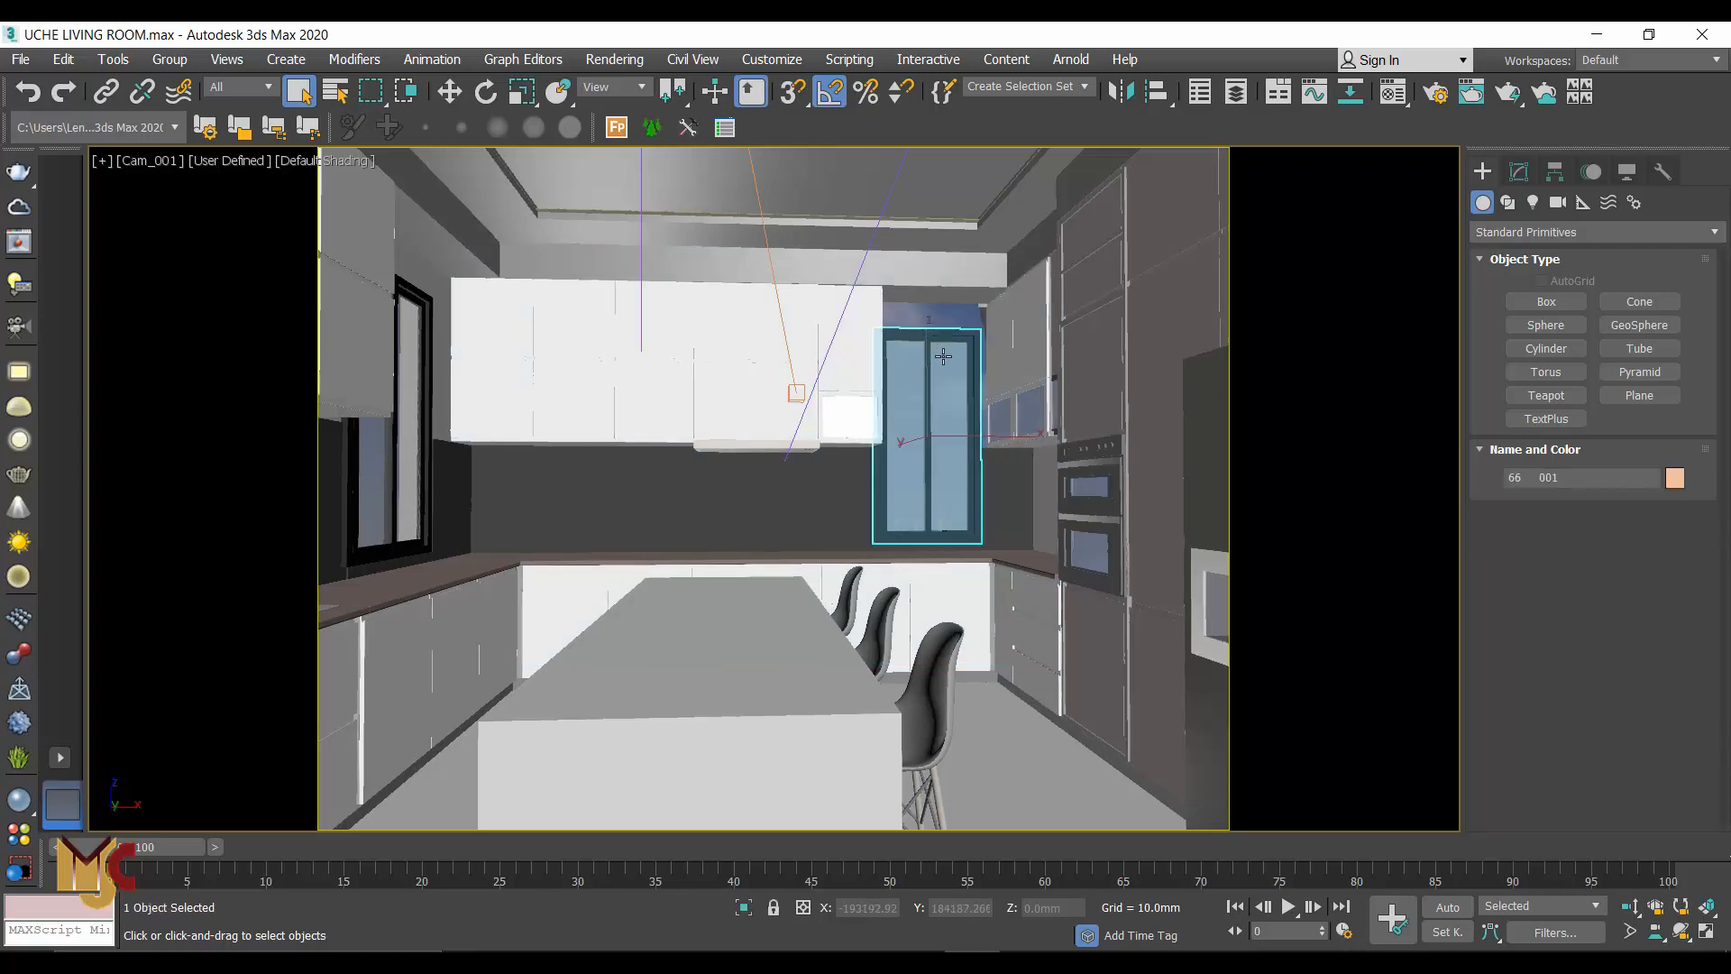
{"action": "key", "text": "Delete"}
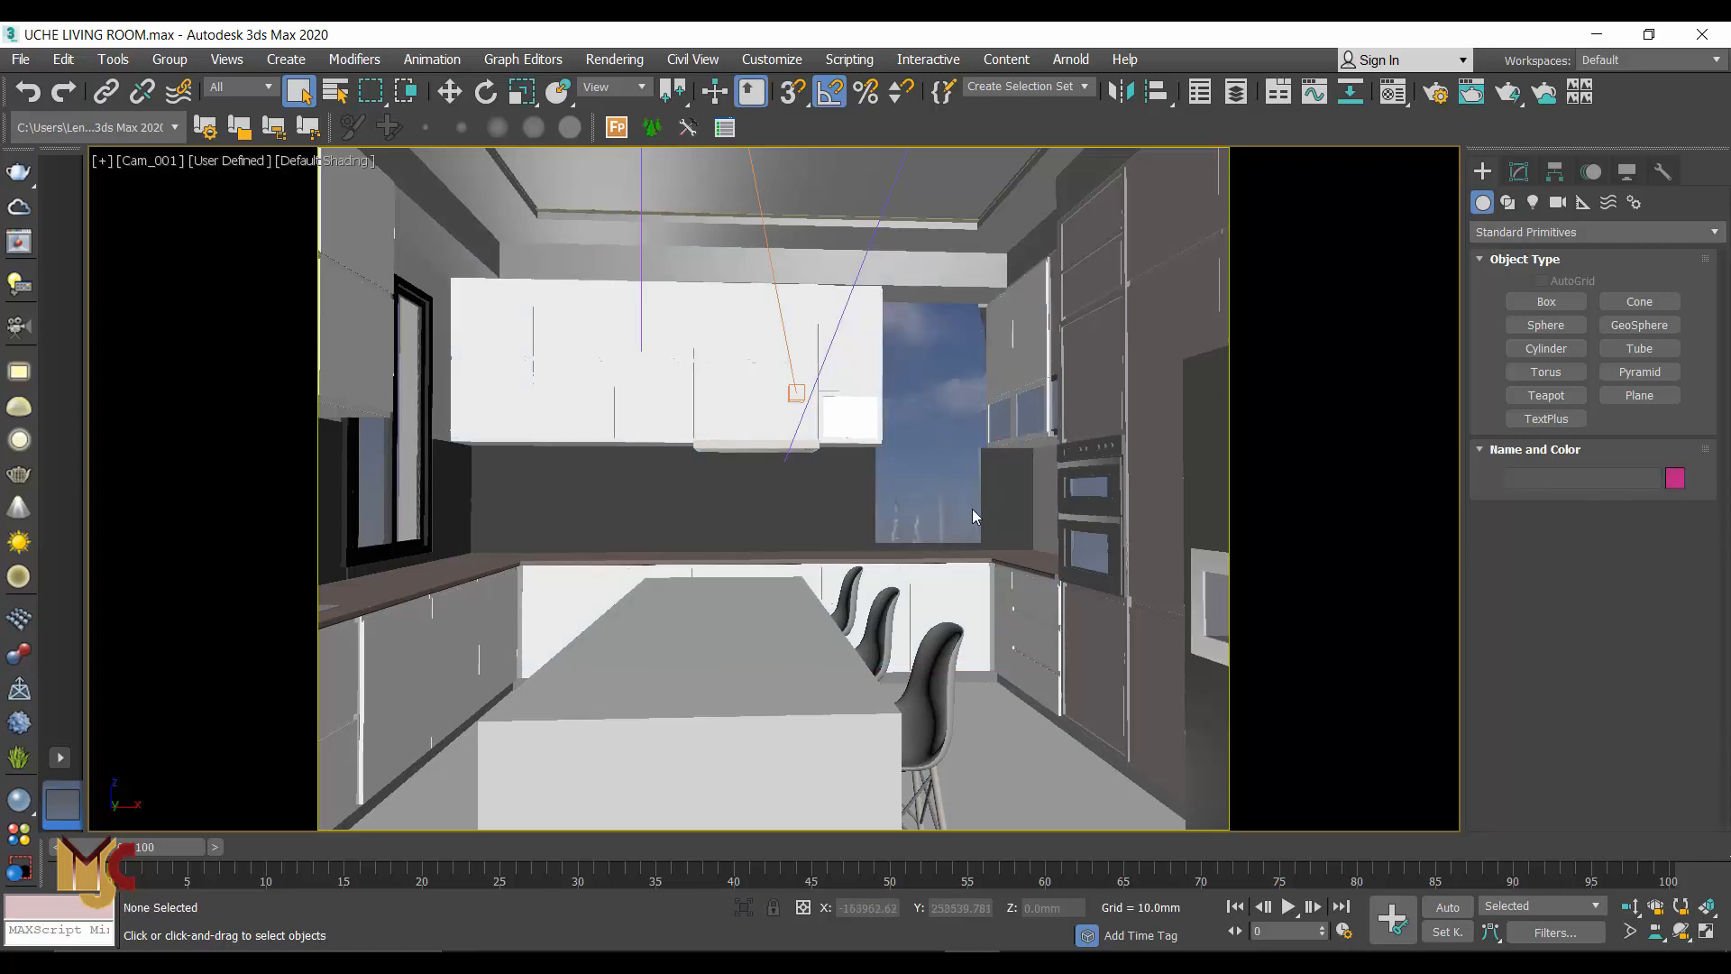
{"action": "left_click", "coordinate": [944, 546]}
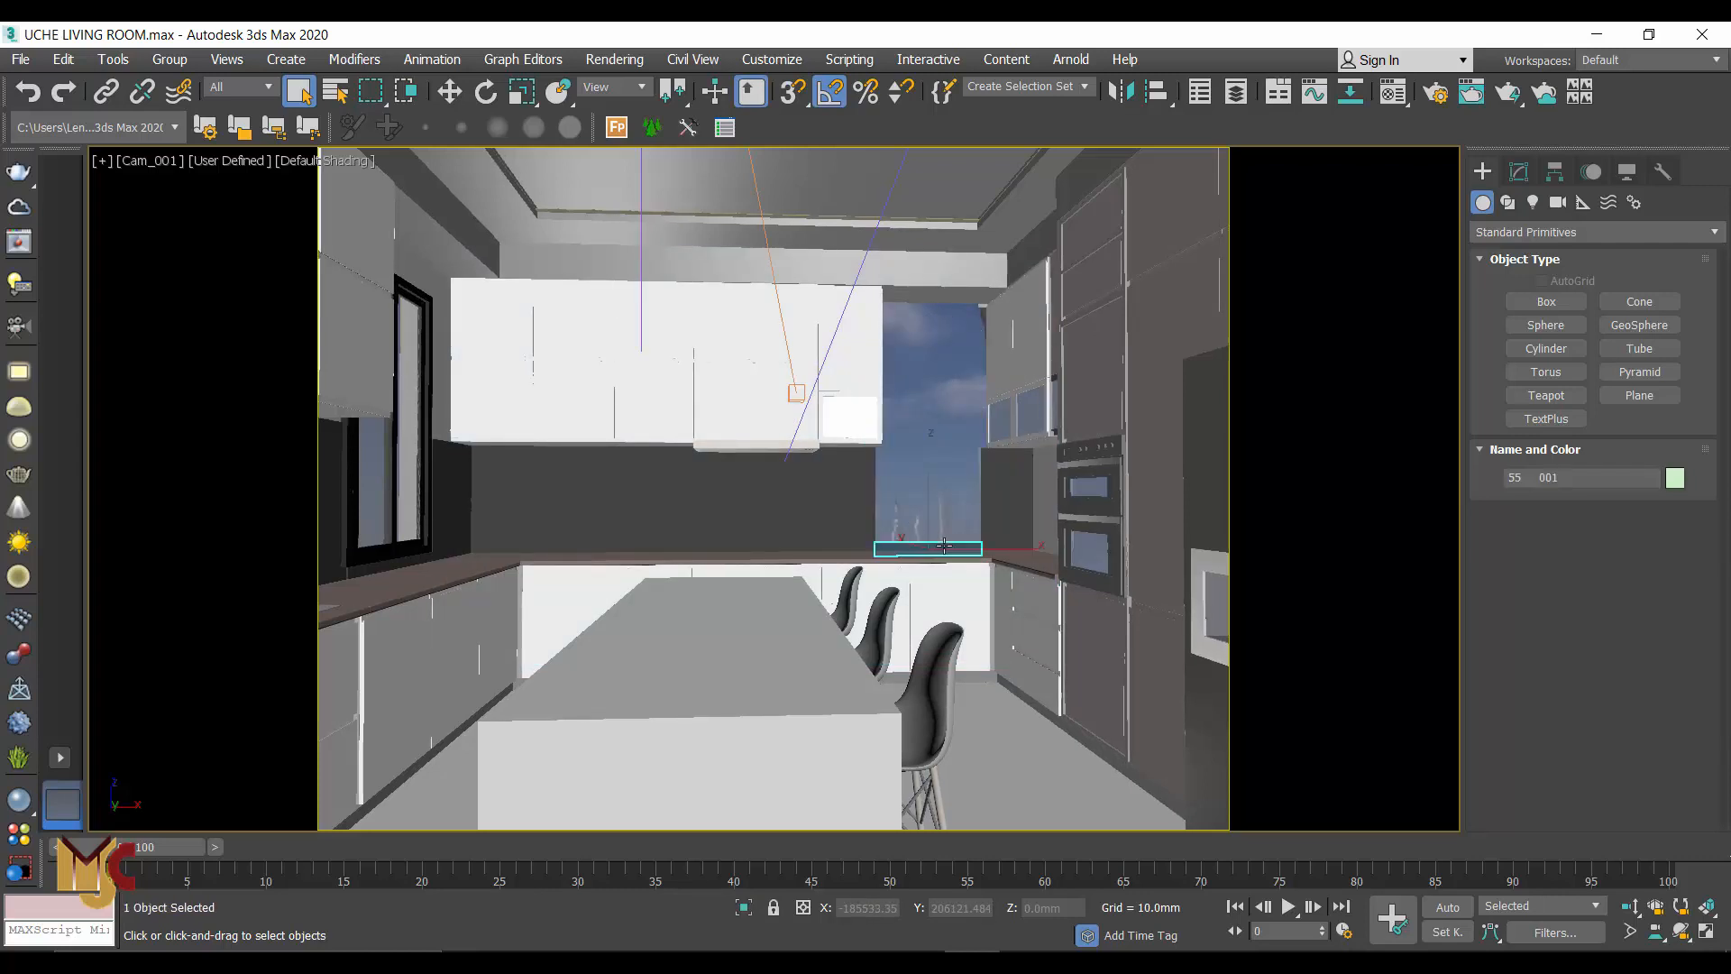
{"action": "key", "text": "Delete"}
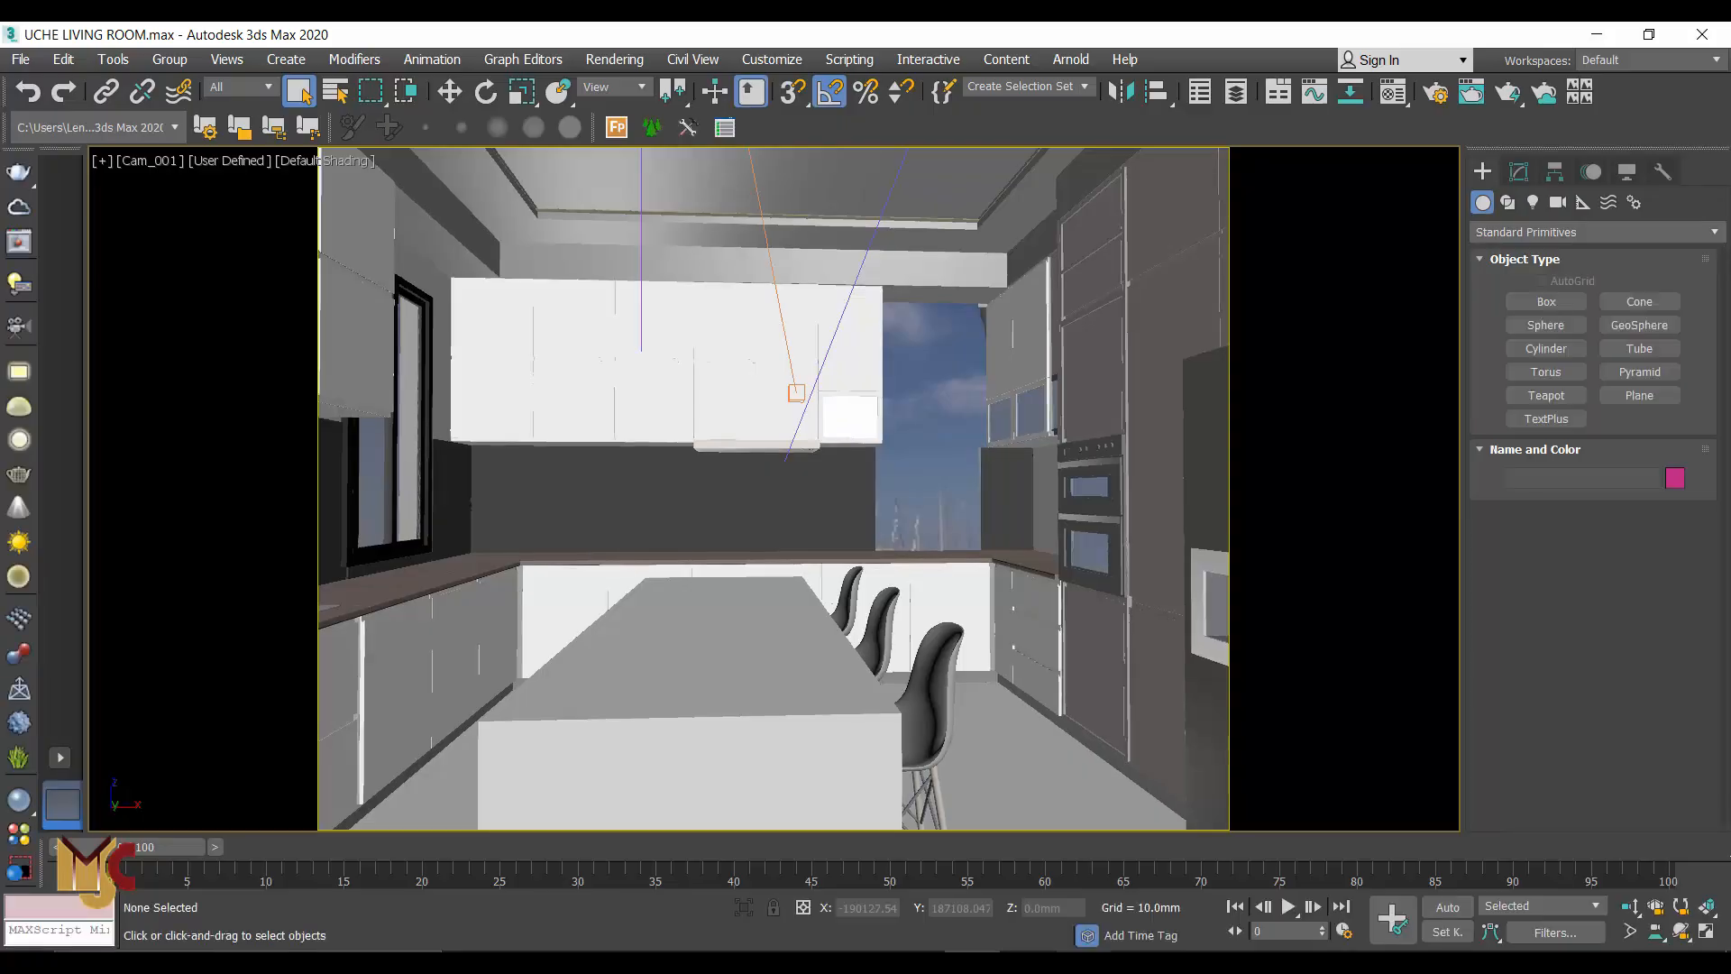
Switch to ARCHICAD and save the isolated elements to the Desktop as the 3DStudio file "wall", constructed by Element types - Surfaces, drawing unit 1000 mm
{"action": "mouse_move", "coordinate": [1259, 937]}
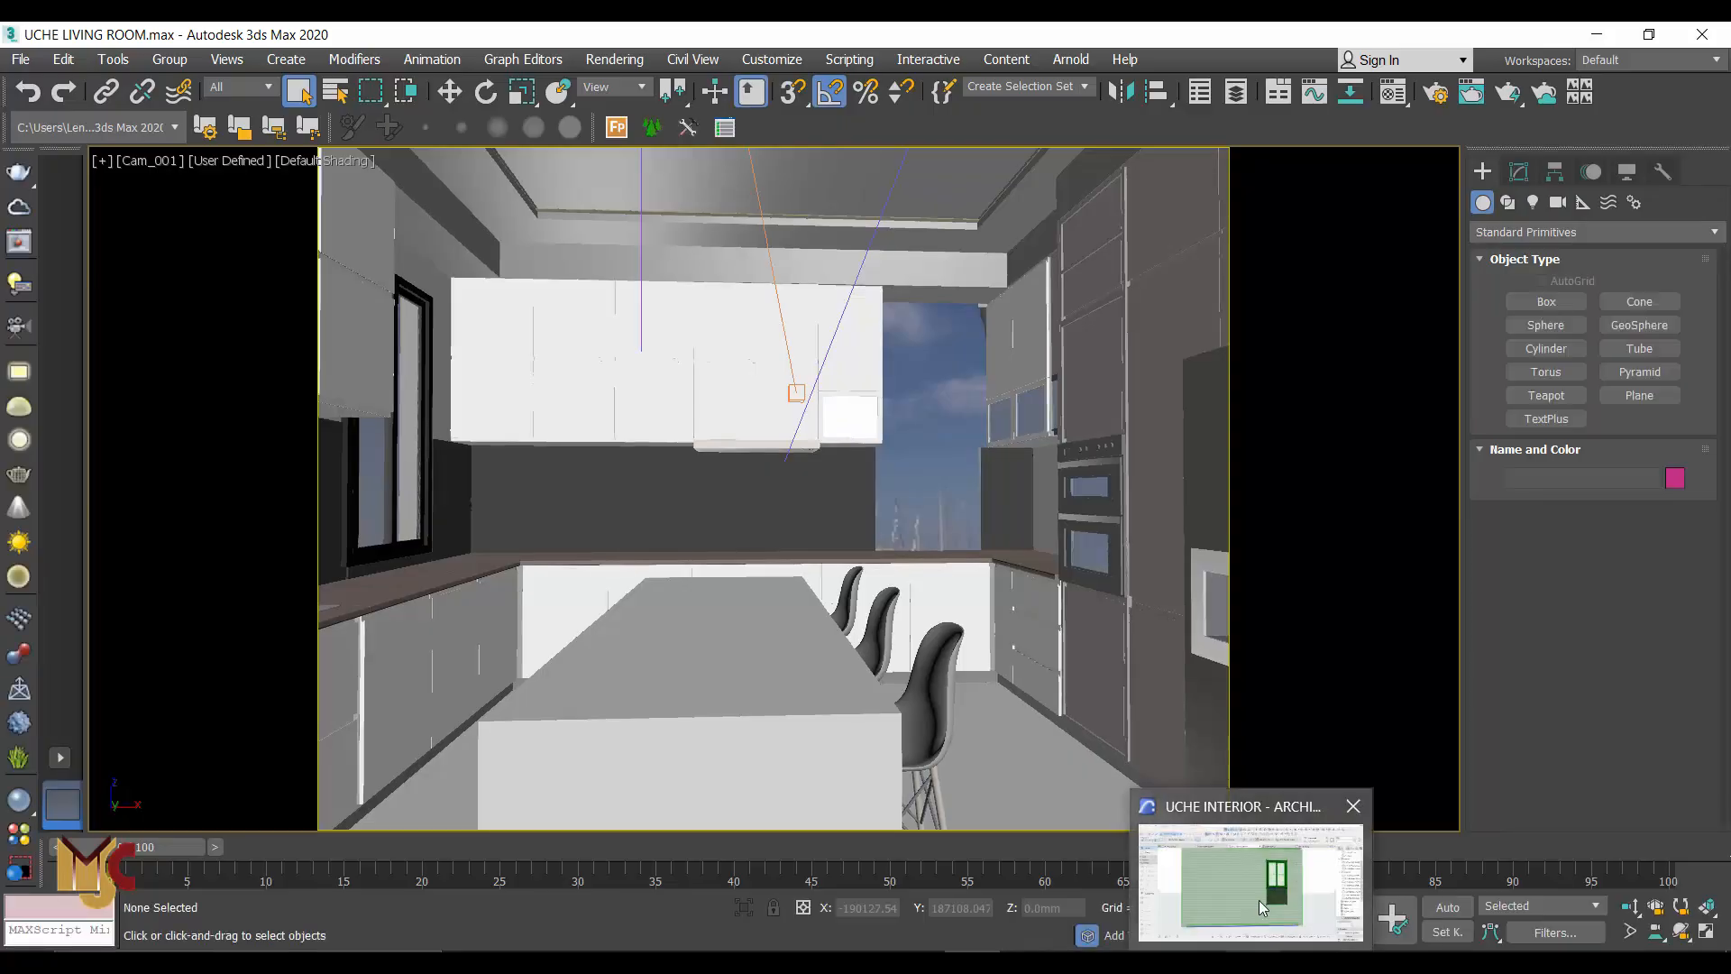
{"action": "left_click", "coordinate": [1259, 899]}
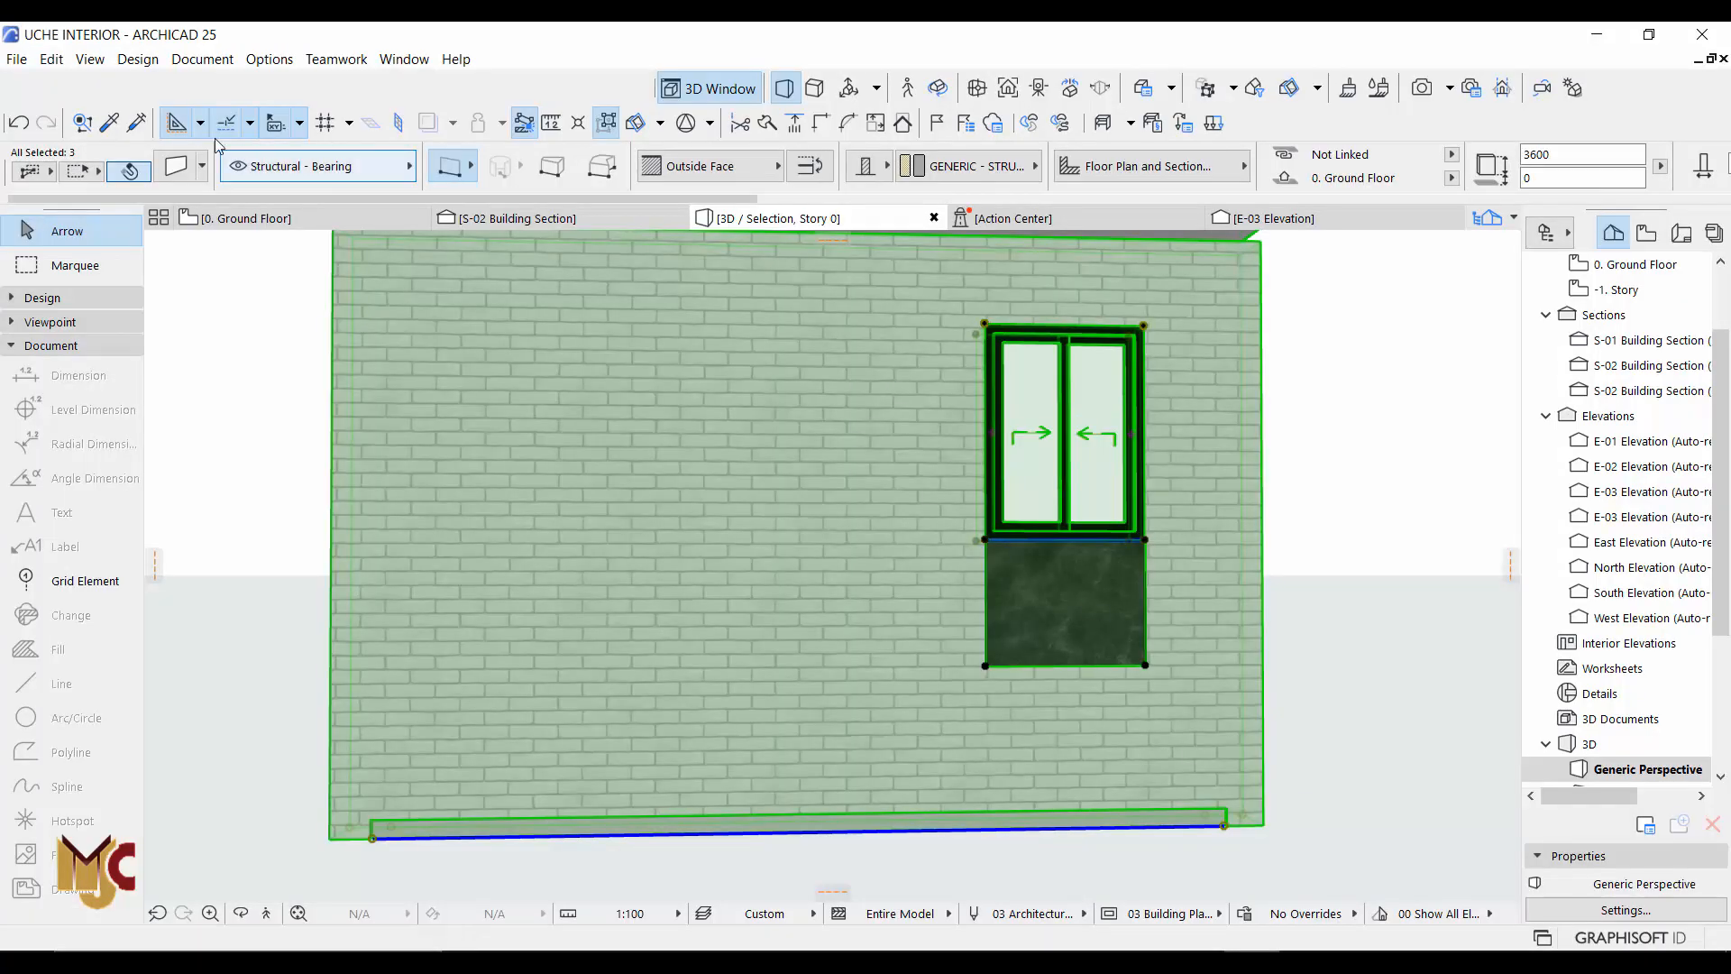
{"action": "left_click", "coordinate": [17, 59]}
{"action": "left_click", "coordinate": [56, 225]}
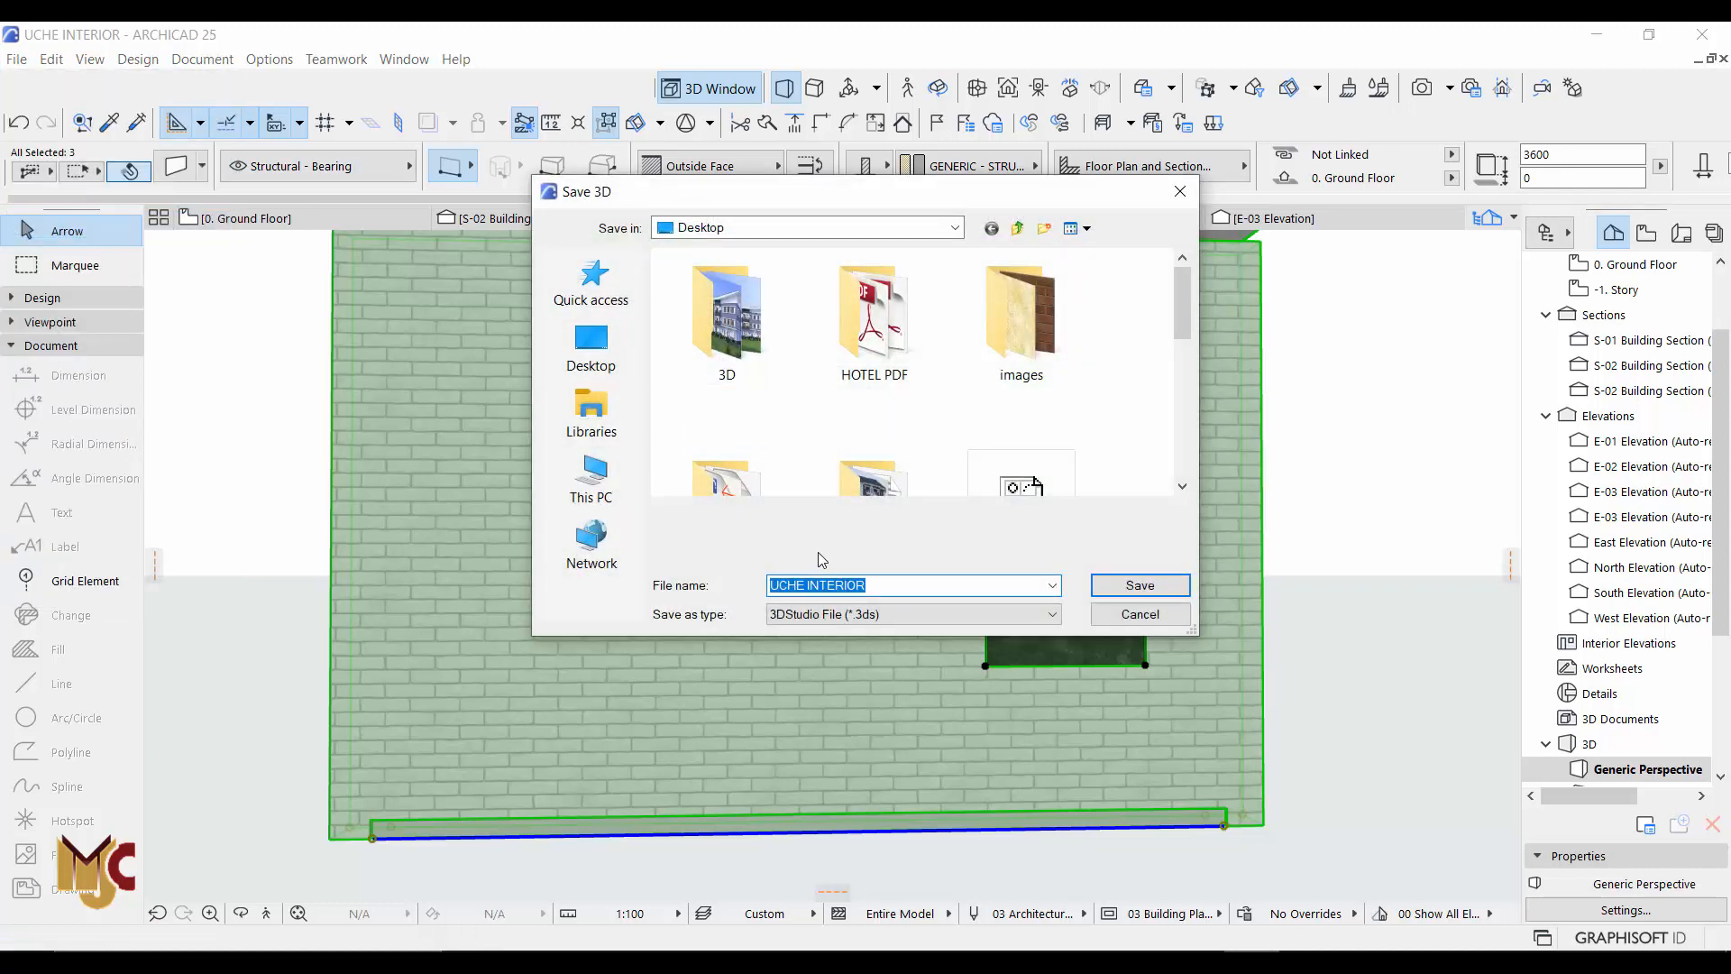
{"action": "type", "text": "wall"}
{"action": "left_click", "coordinate": [1129, 585]}
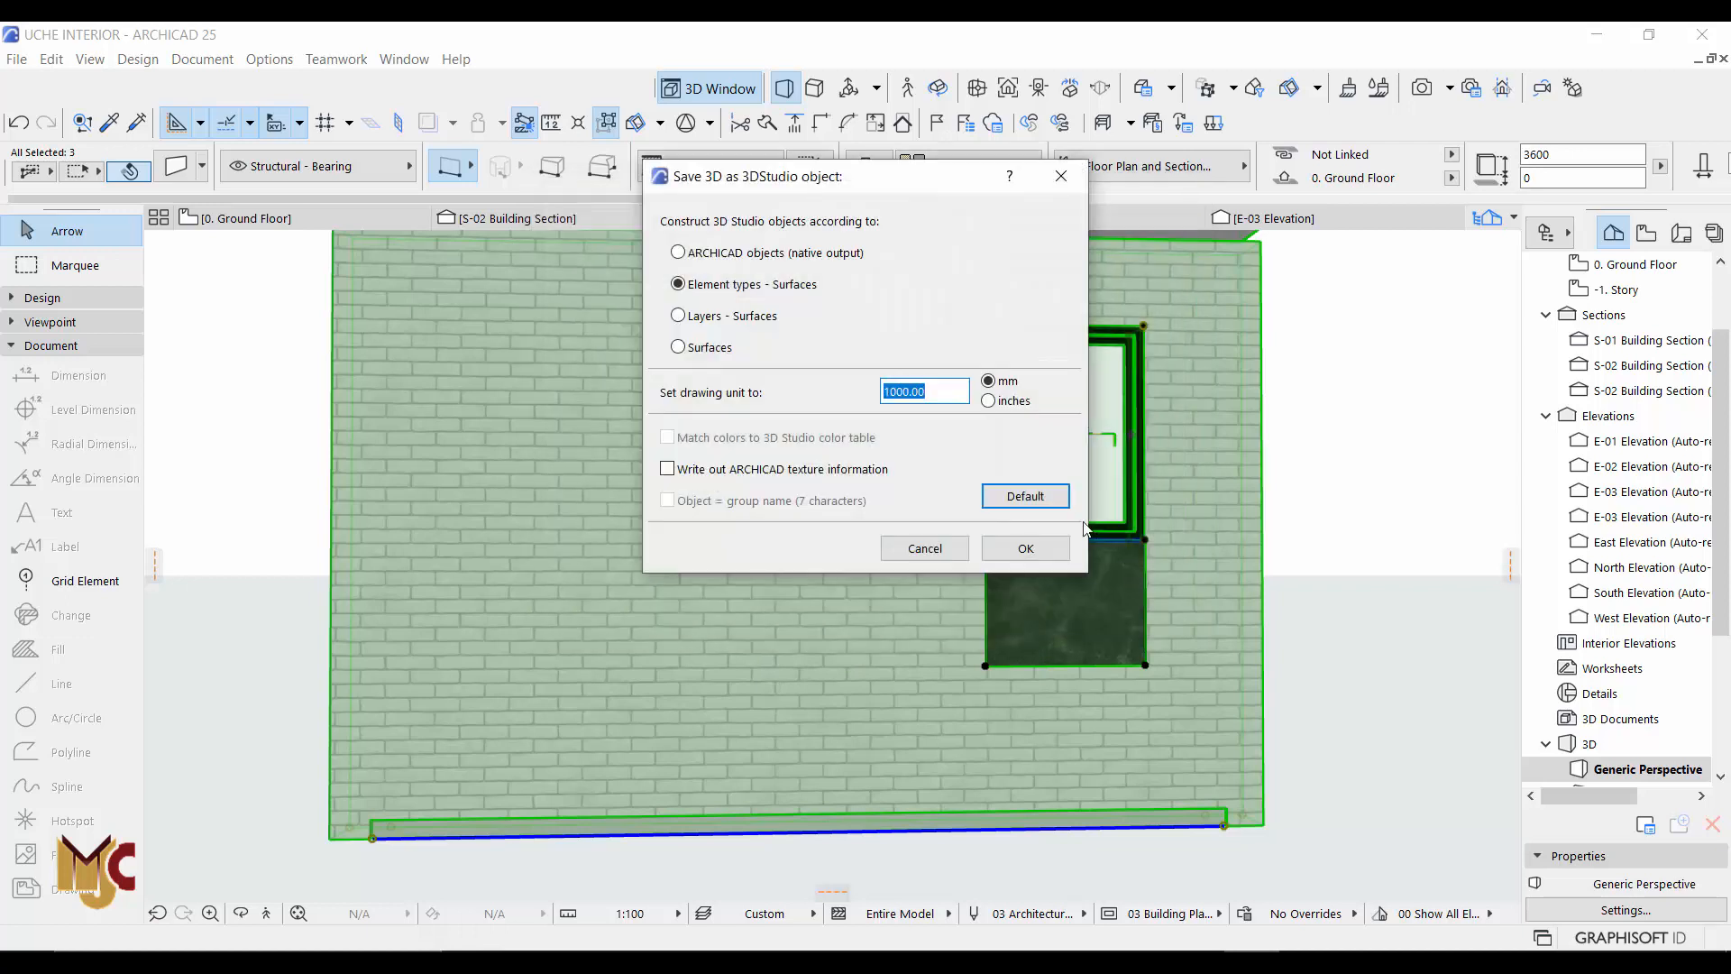
{"action": "left_click", "coordinate": [1041, 549]}
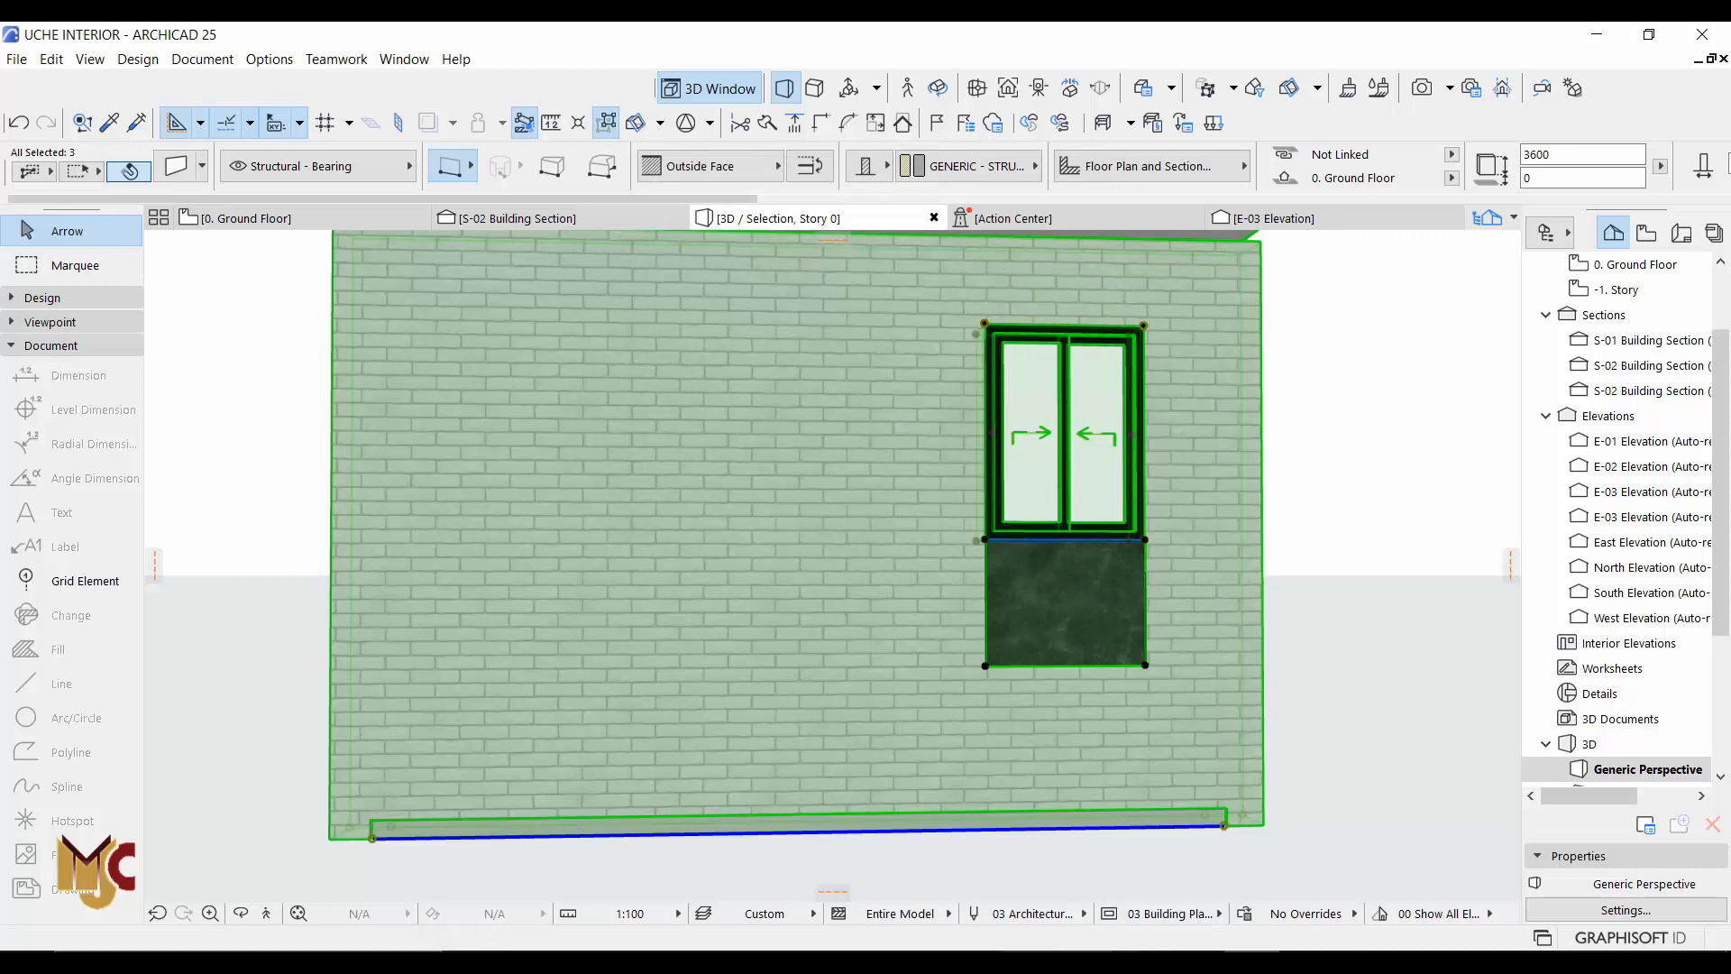
Switch to 3ds Max and open the file "wall" from the Desktop for merging
{"action": "mouse_move", "coordinate": [974, 961]}
{"action": "left_click", "coordinate": [982, 901]}
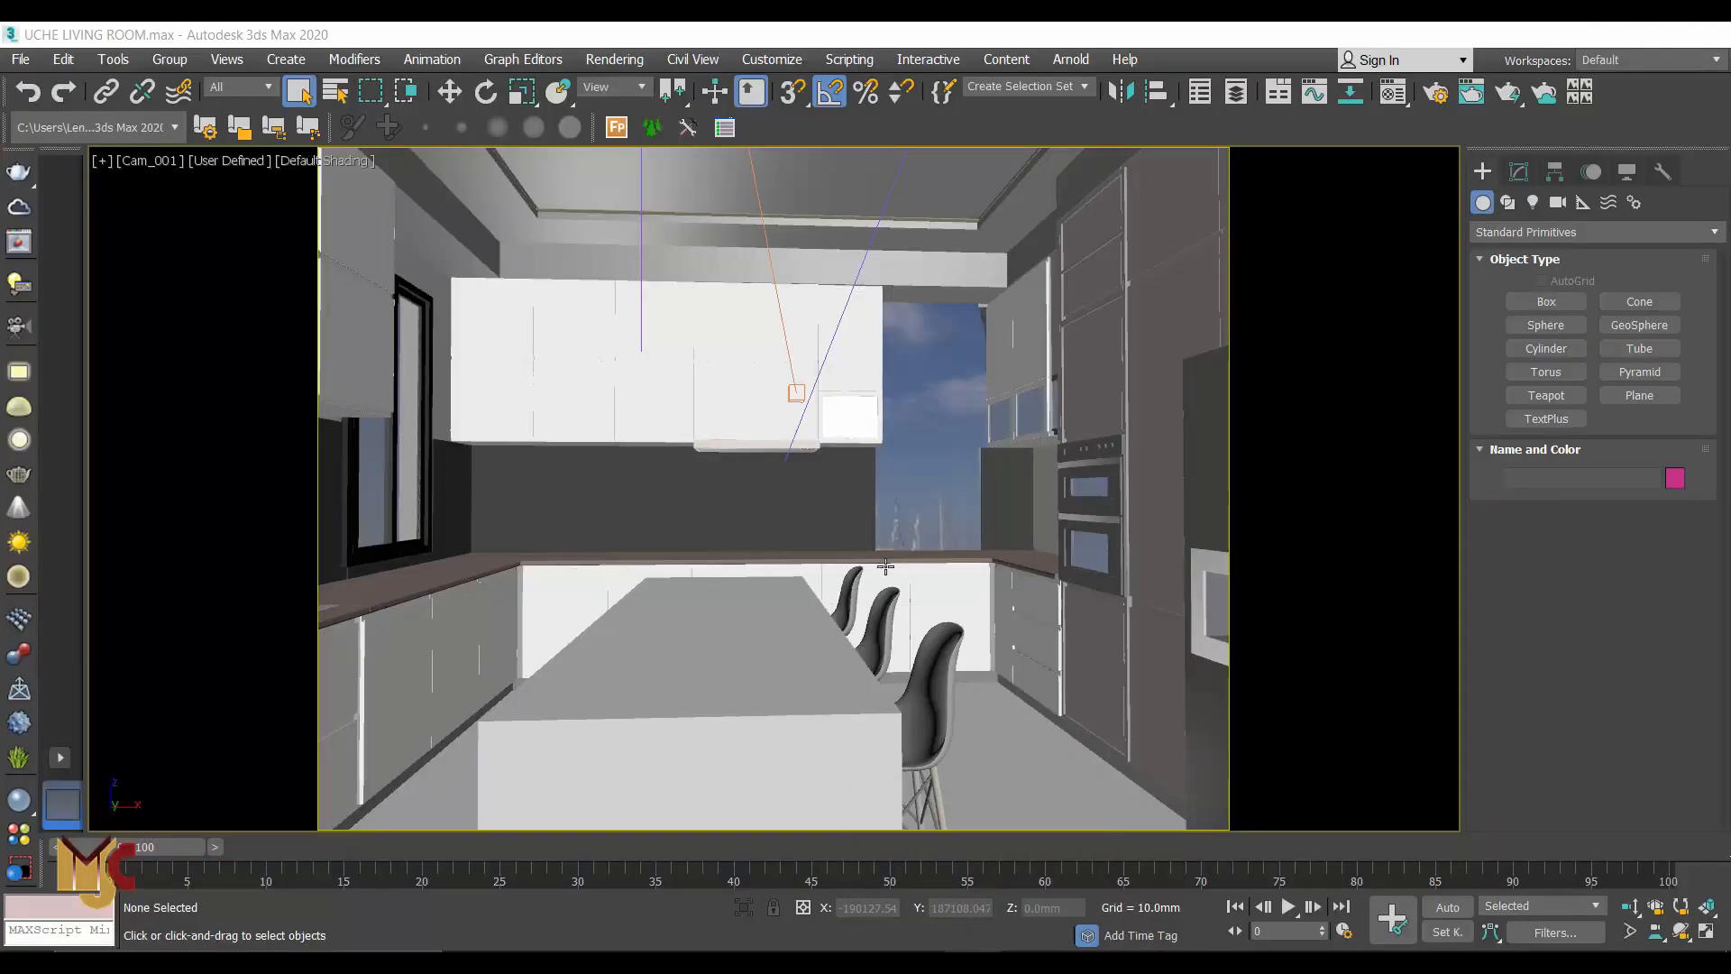
{"action": "left_click", "coordinate": [20, 59]}
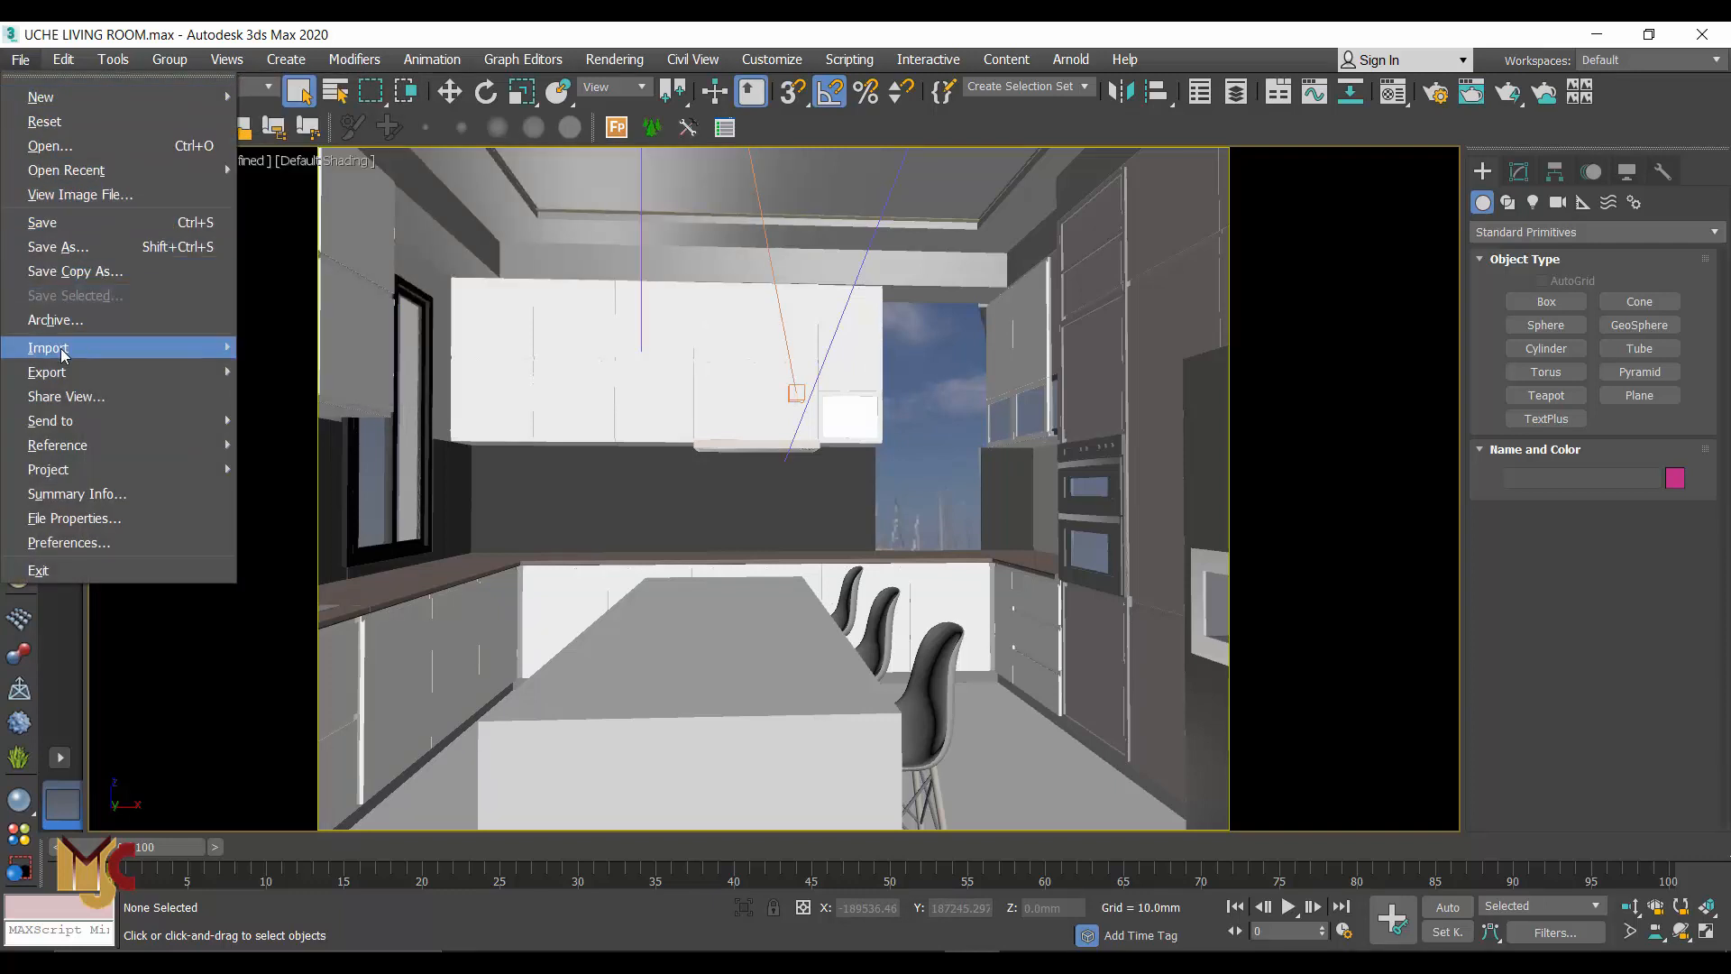
{"action": "mouse_move", "coordinate": [63, 353]}
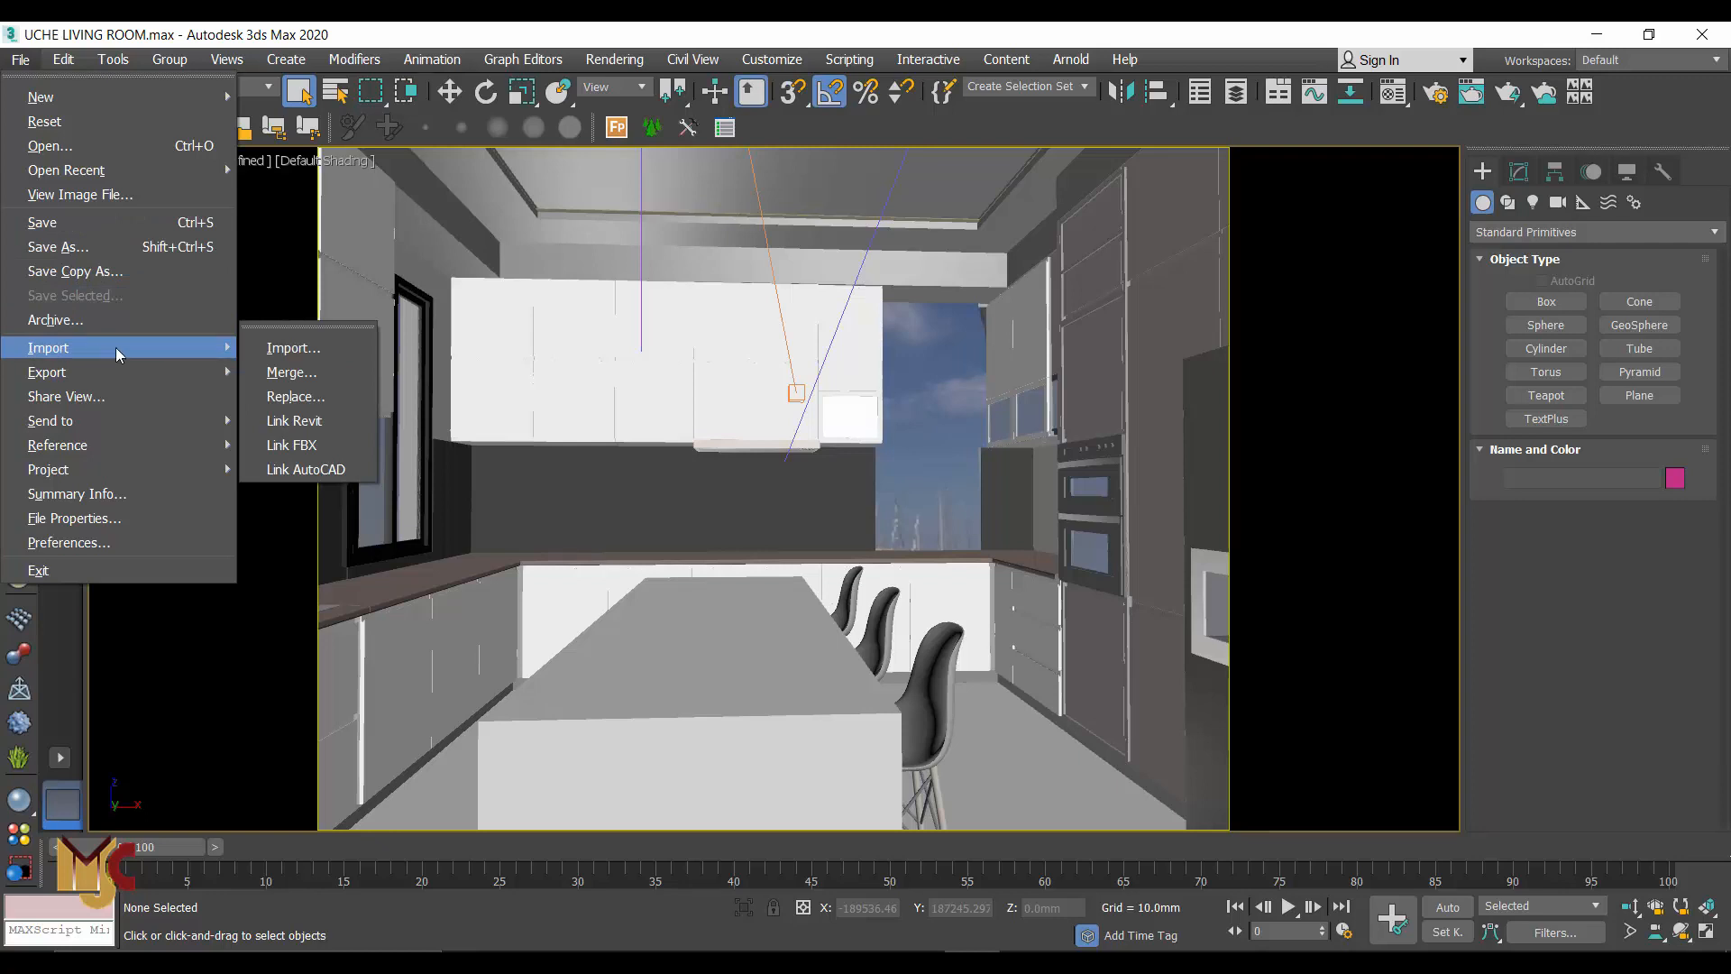
{"action": "left_click", "coordinate": [291, 372]}
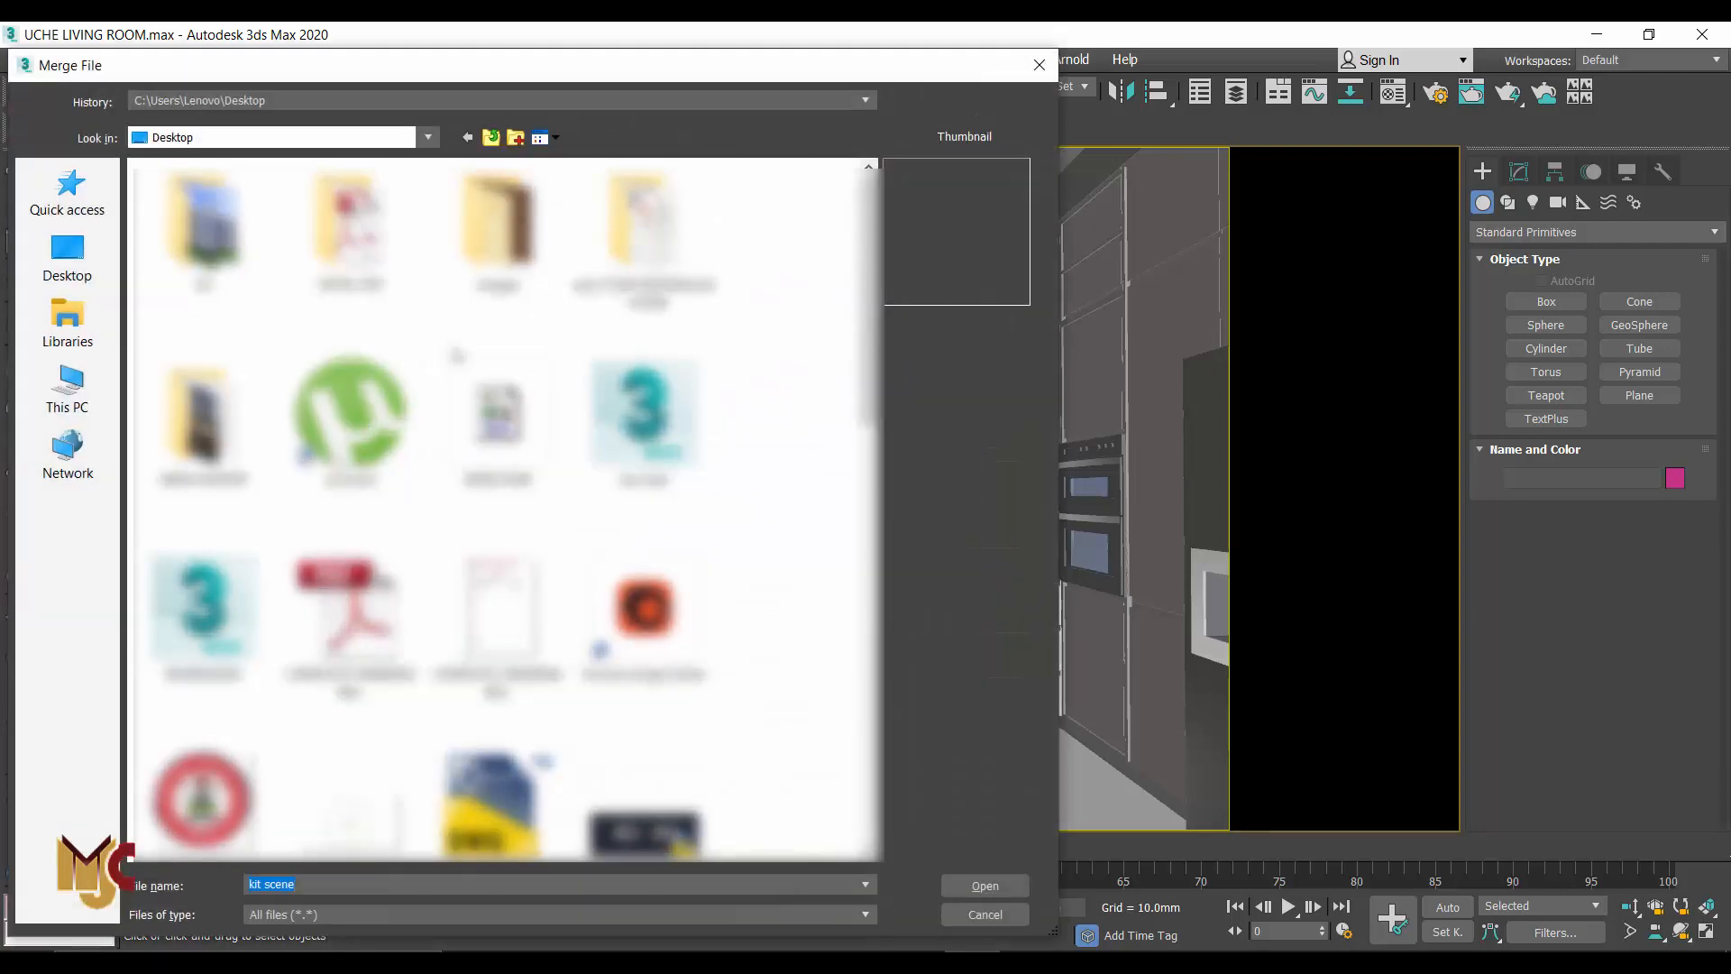
{"action": "left_click", "coordinate": [368, 626]}
{"action": "key", "text": "w"}
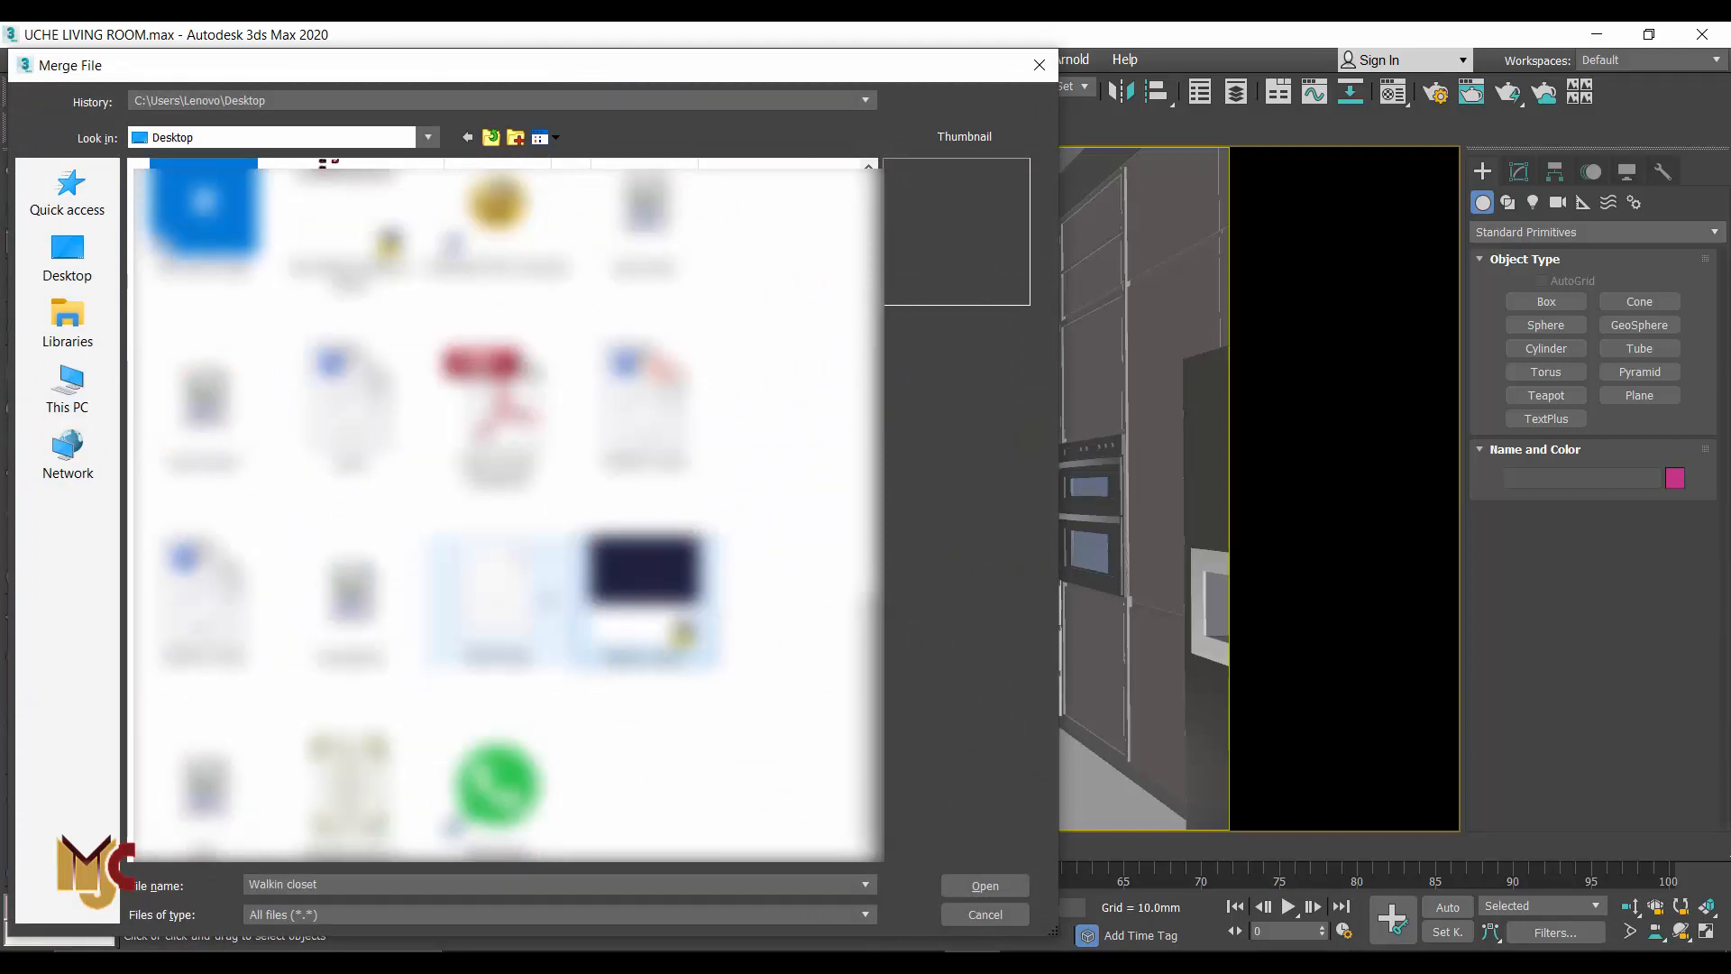
{"action": "key", "text": "w"}
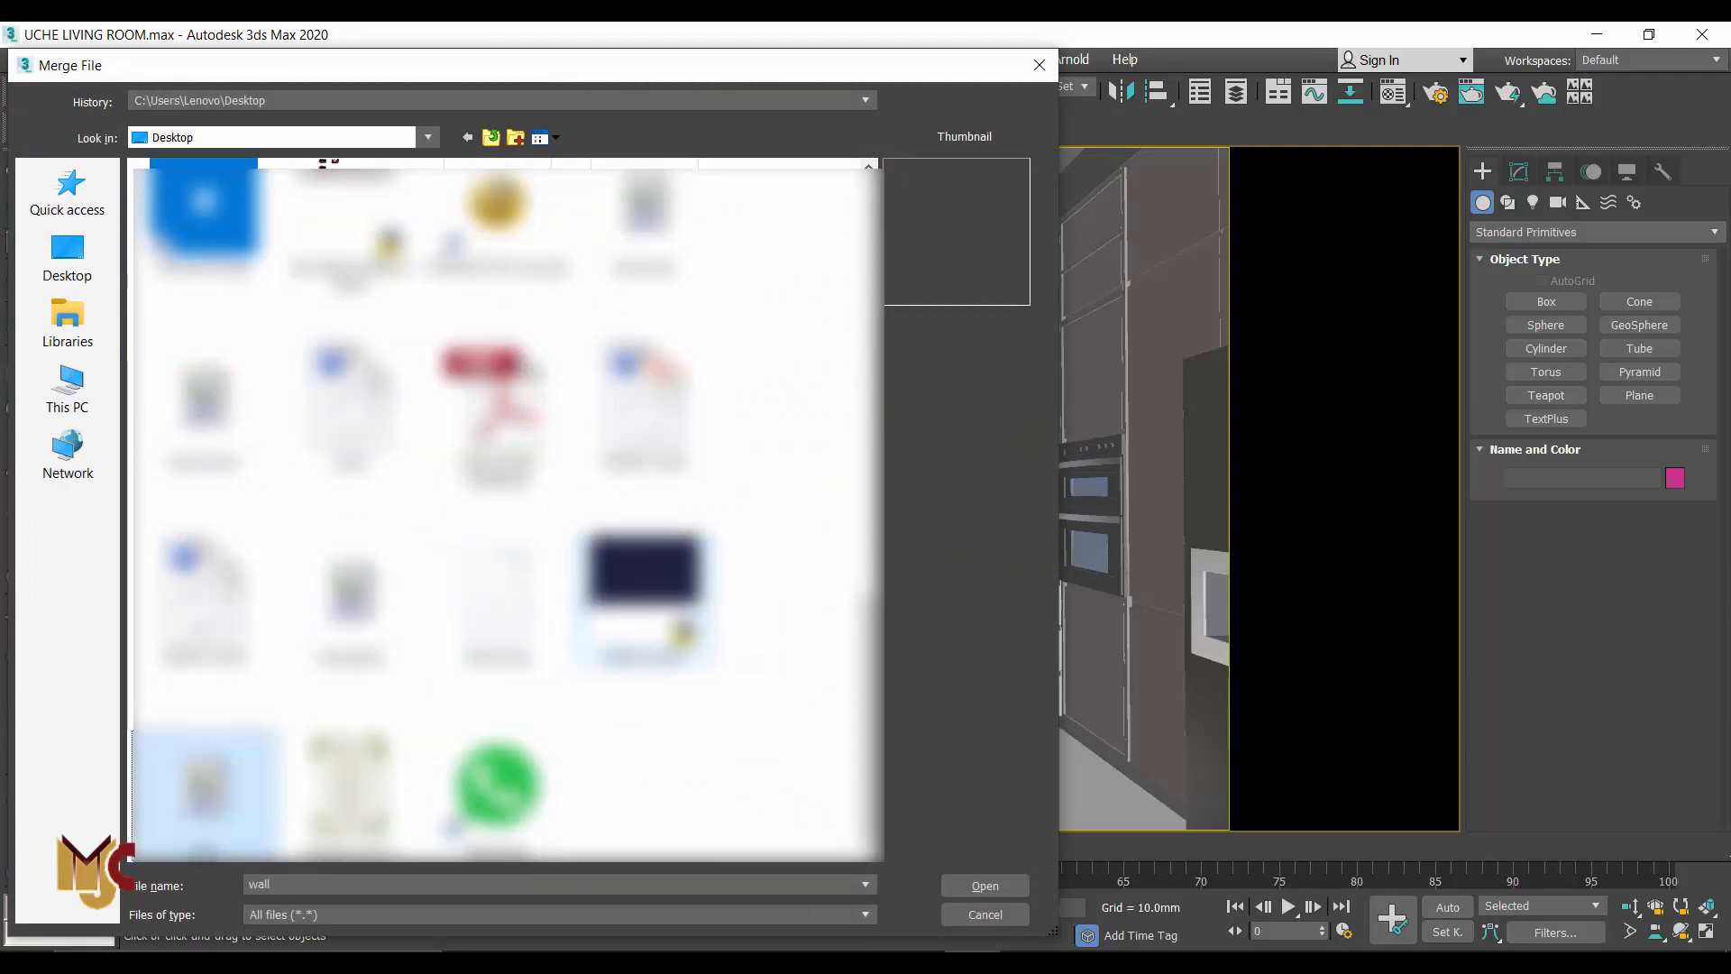
{"action": "left_click", "coordinate": [999, 892]}
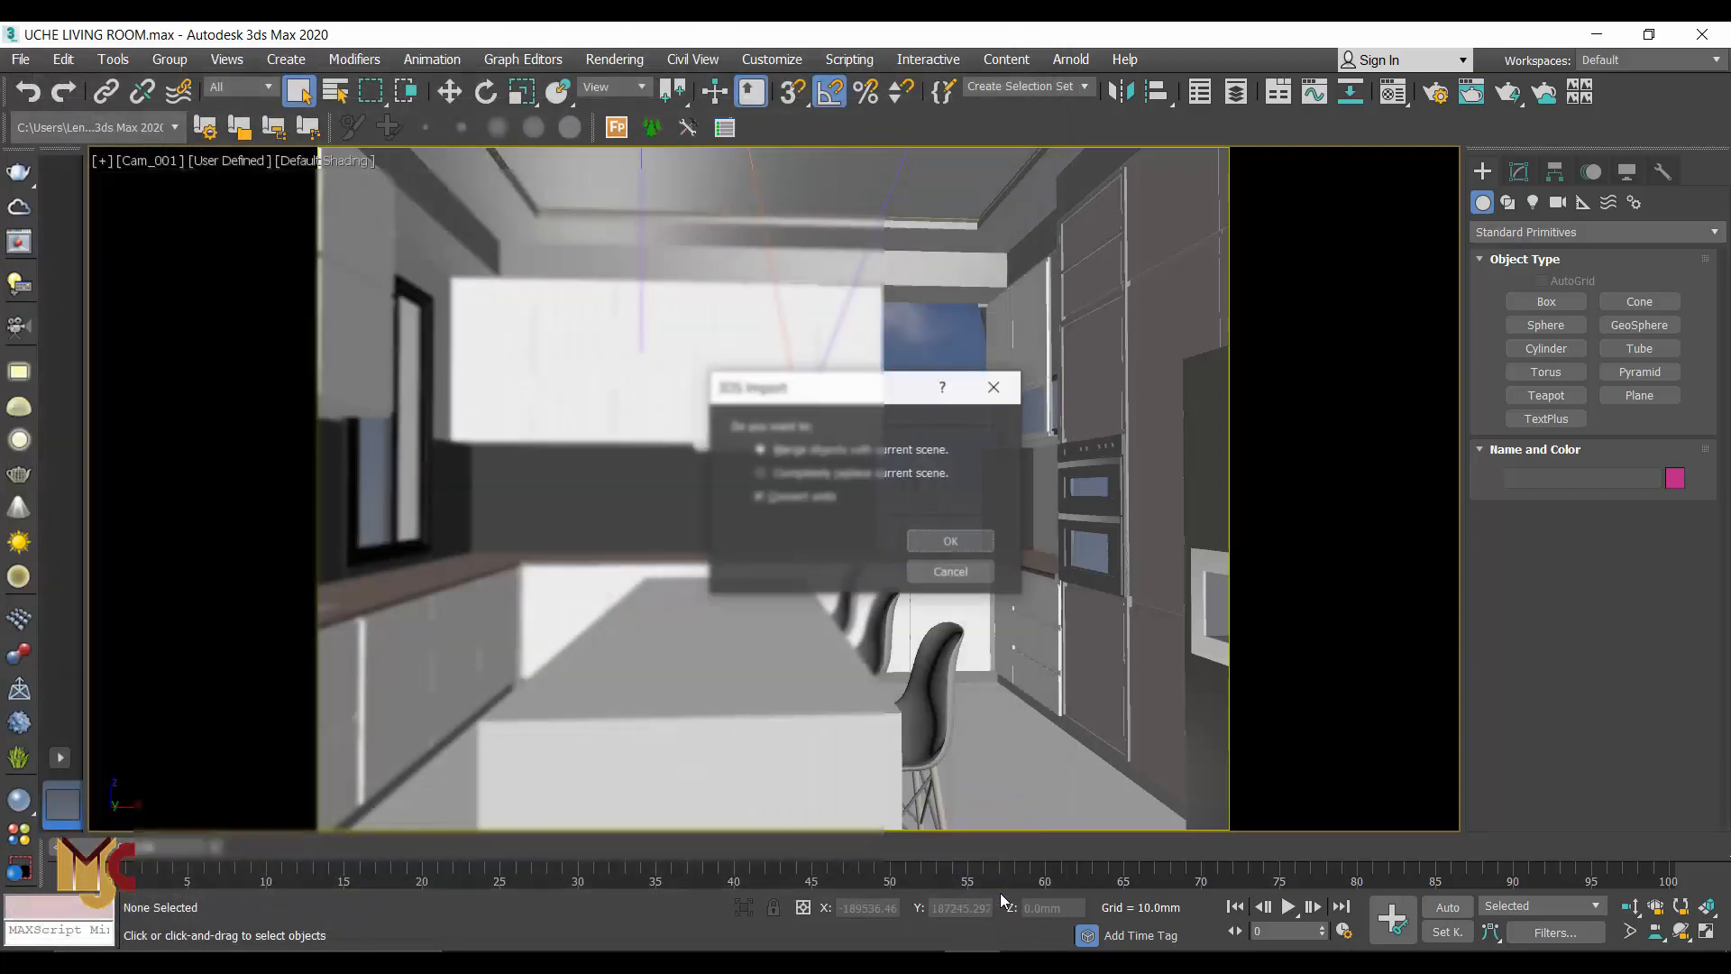
Merge the wall objects with the current scene with unit conversion on, renaming all objects that have conflicting names
{"action": "left_click", "coordinate": [979, 536]}
{"action": "left_click", "coordinate": [974, 523]}
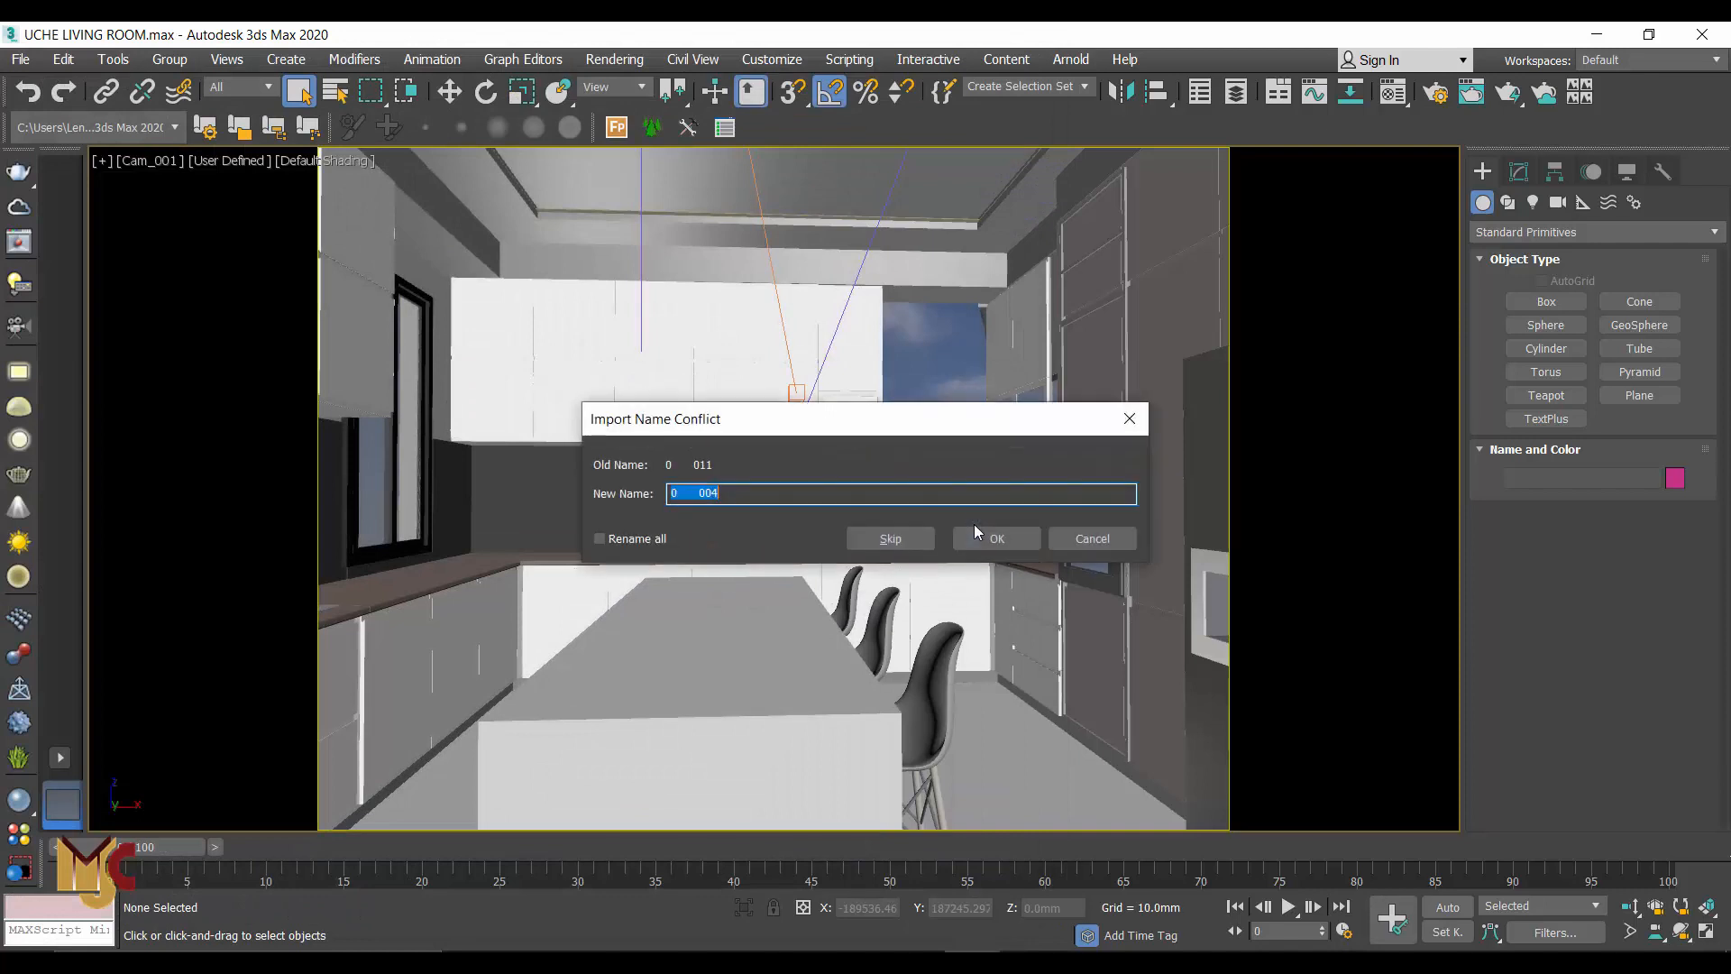
{"action": "left_click", "coordinate": [646, 538]}
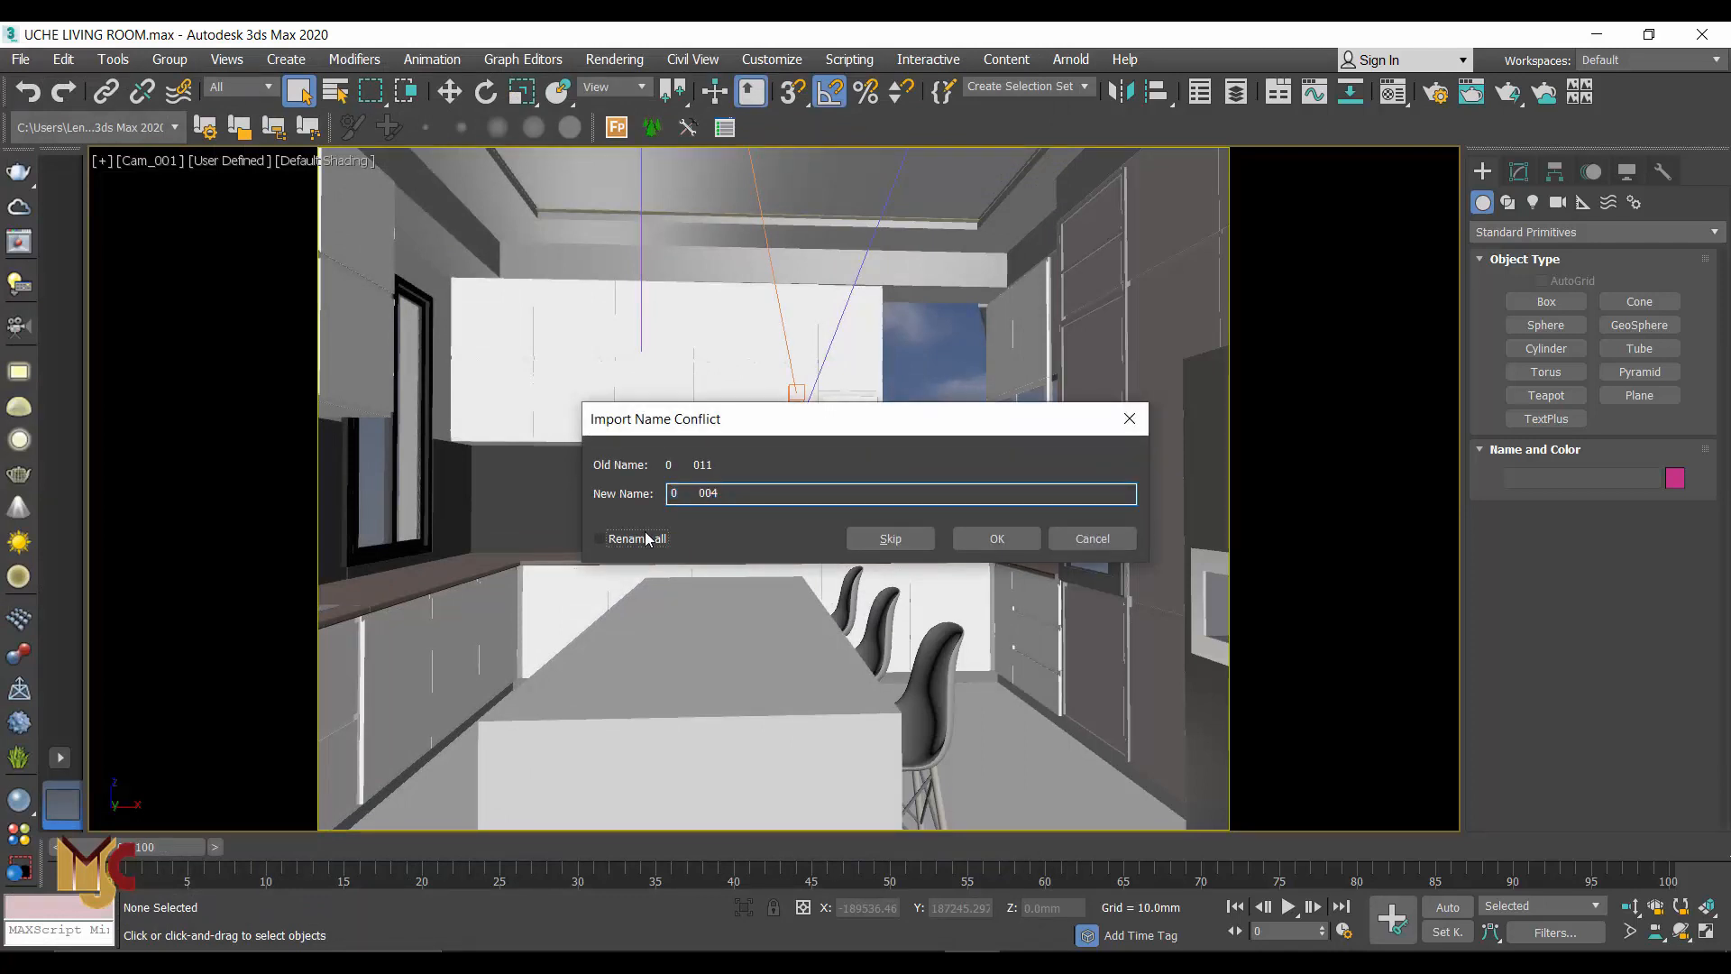
{"action": "left_click", "coordinate": [992, 538]}
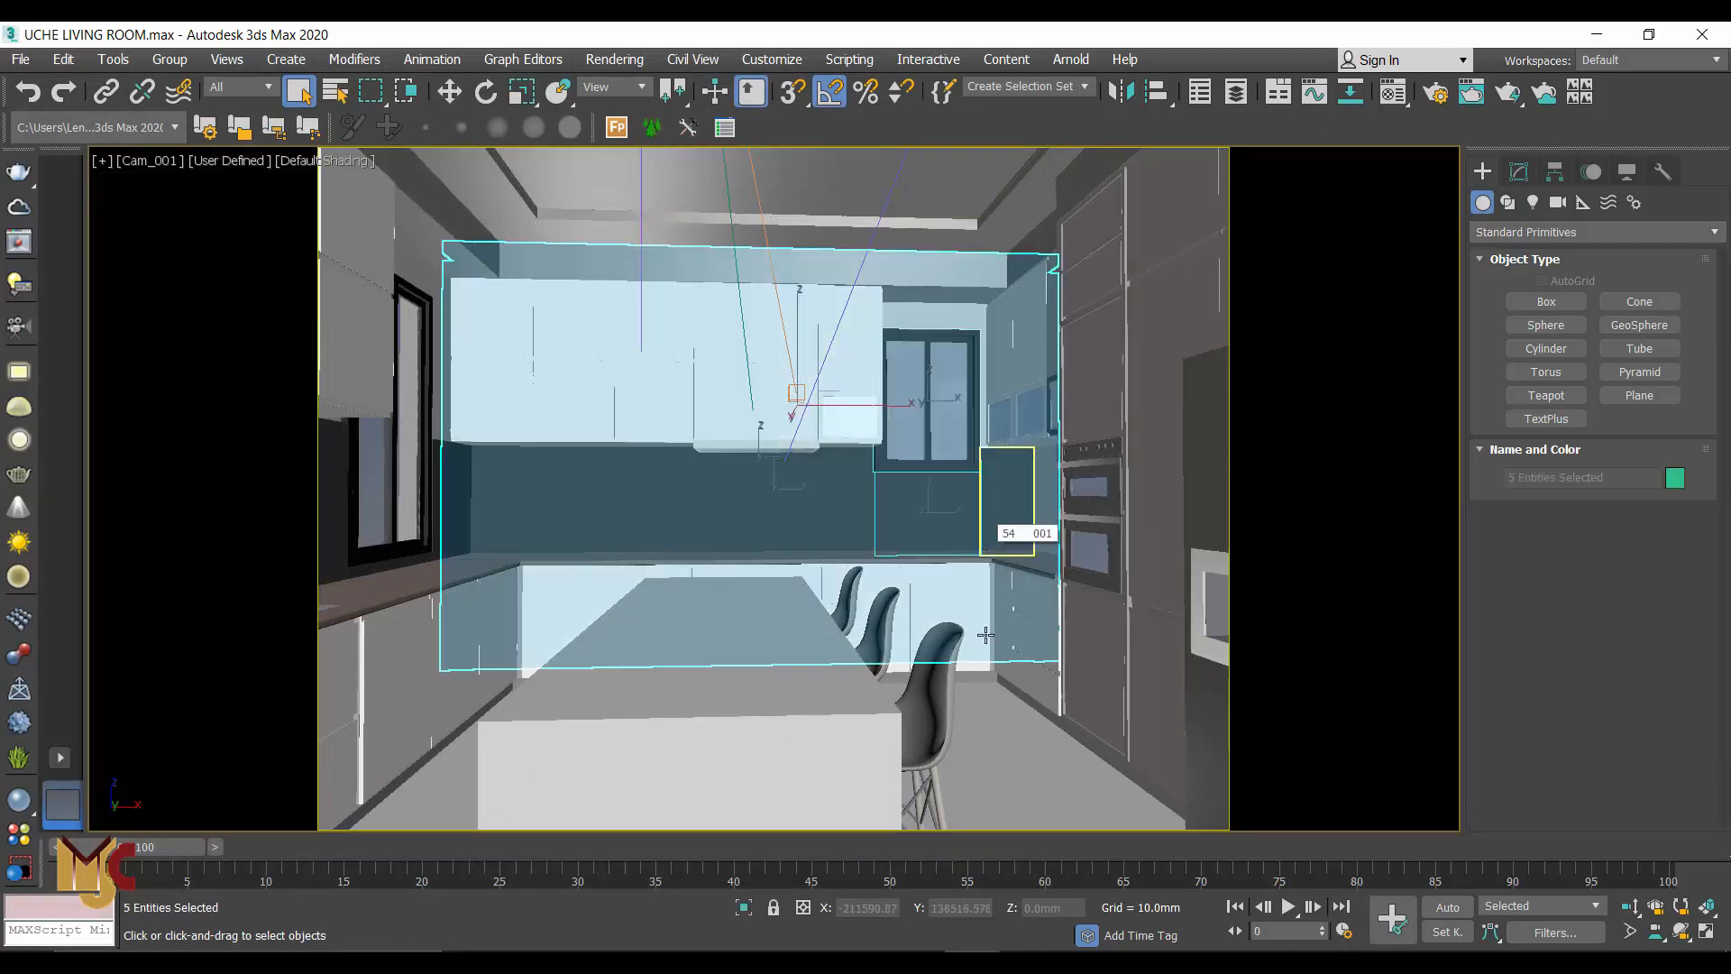
{"action": "left_click", "coordinate": [1000, 729]}
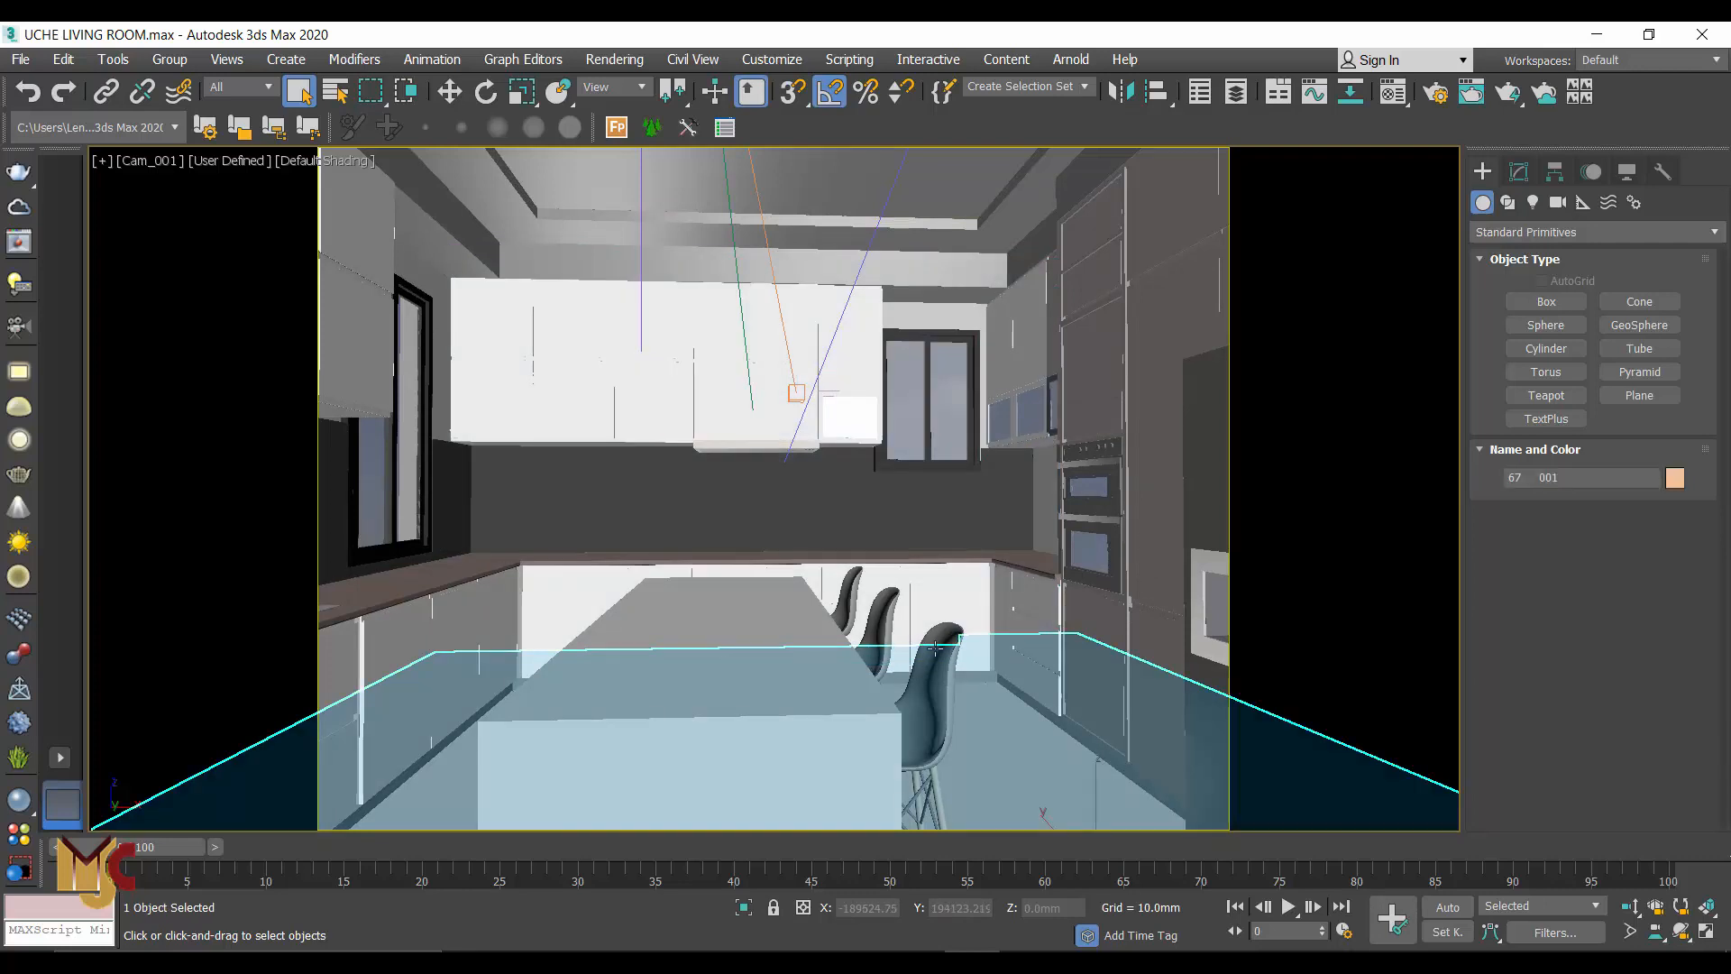